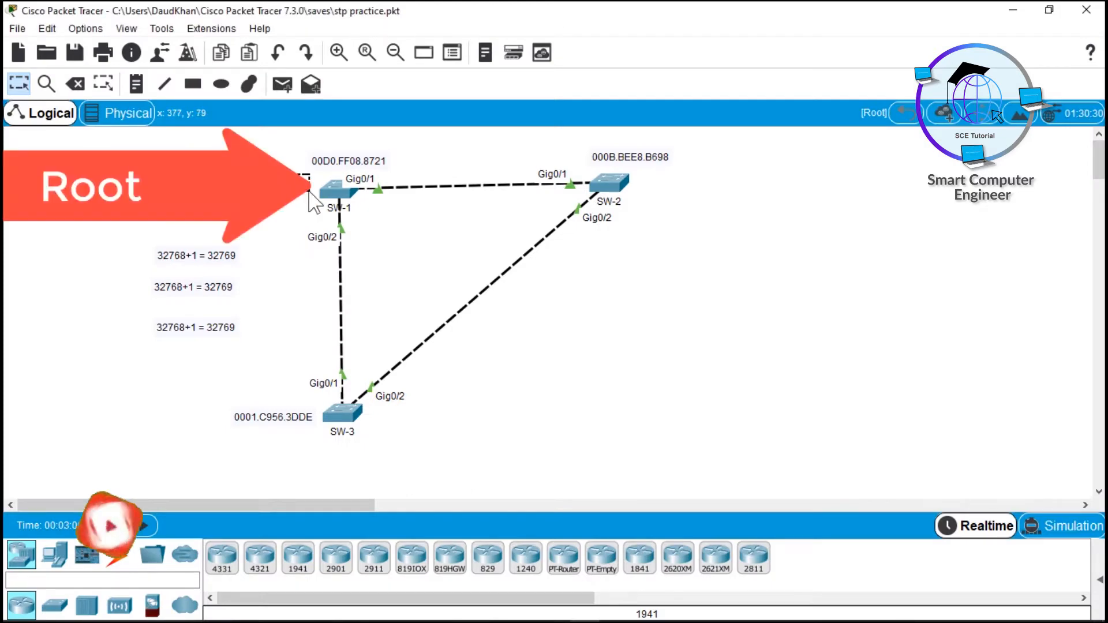
drag(283, 173, 358, 213)
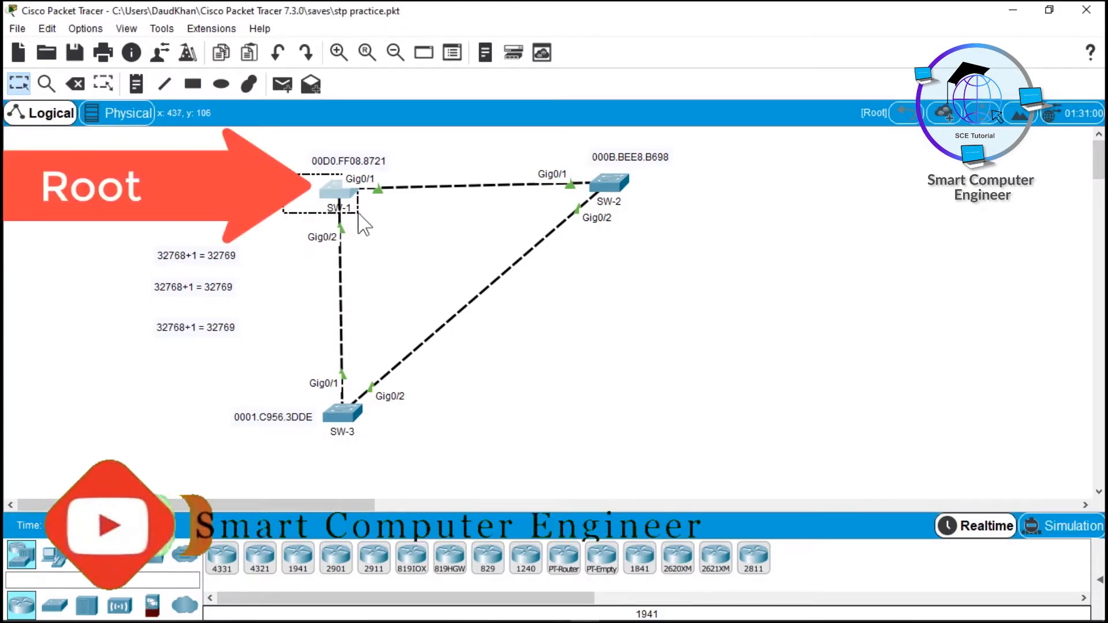
click(359, 218)
click(774, 97)
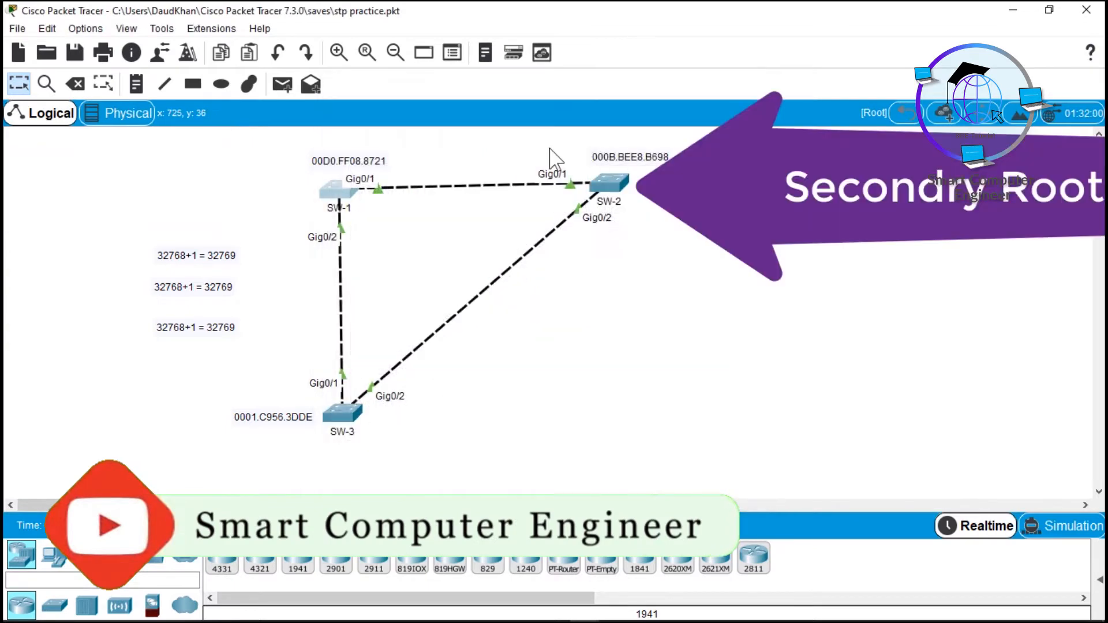
drag(549, 152, 651, 226)
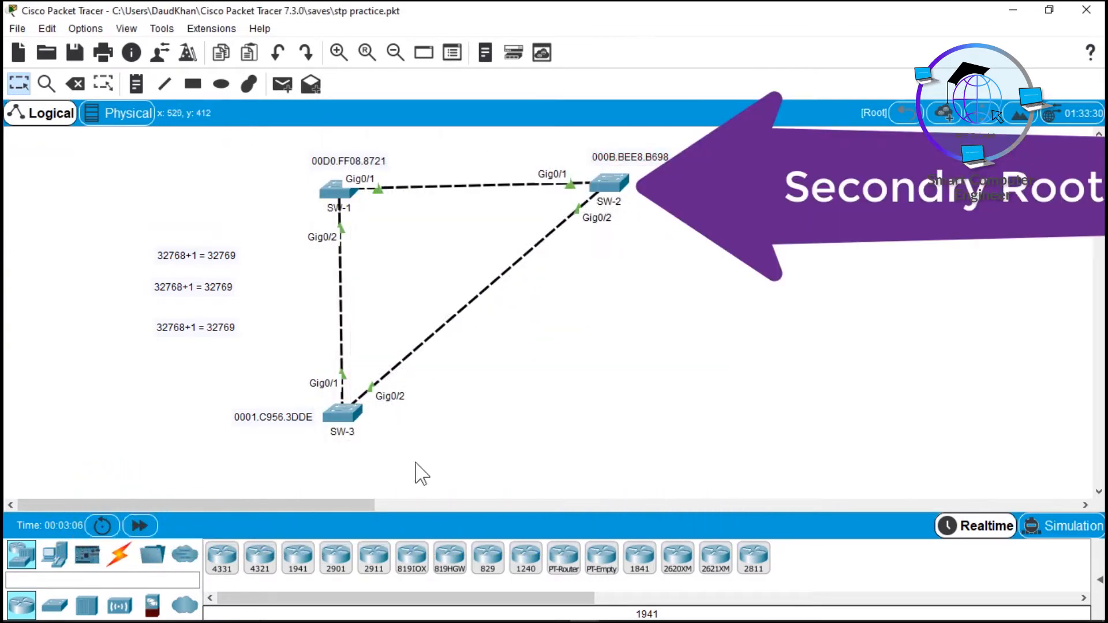
mouse_move(342, 425)
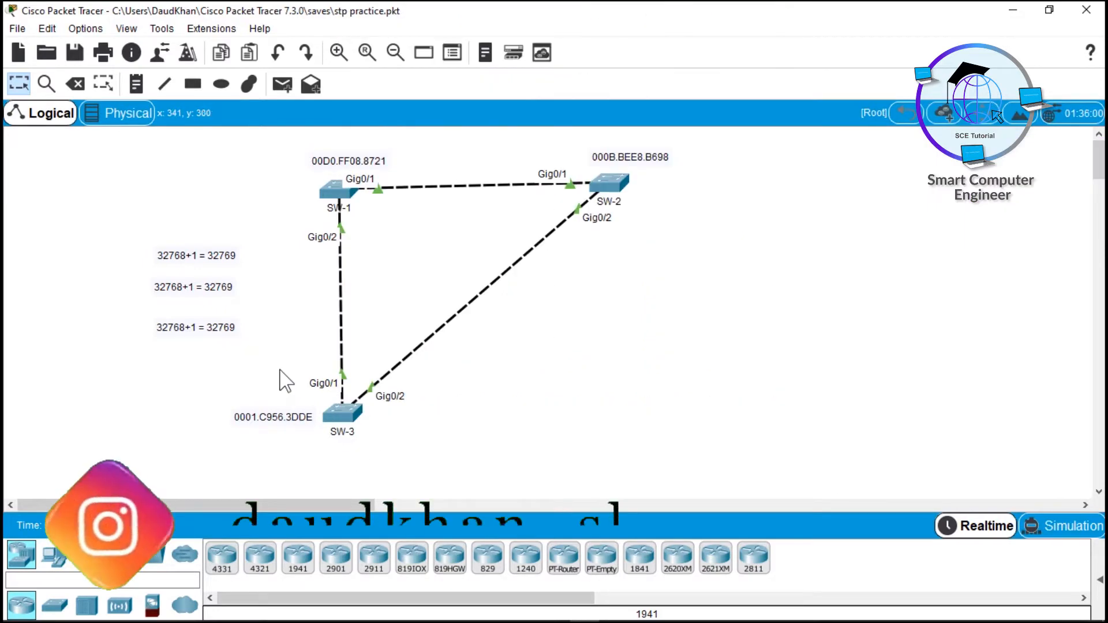
drag(280, 374, 355, 447)
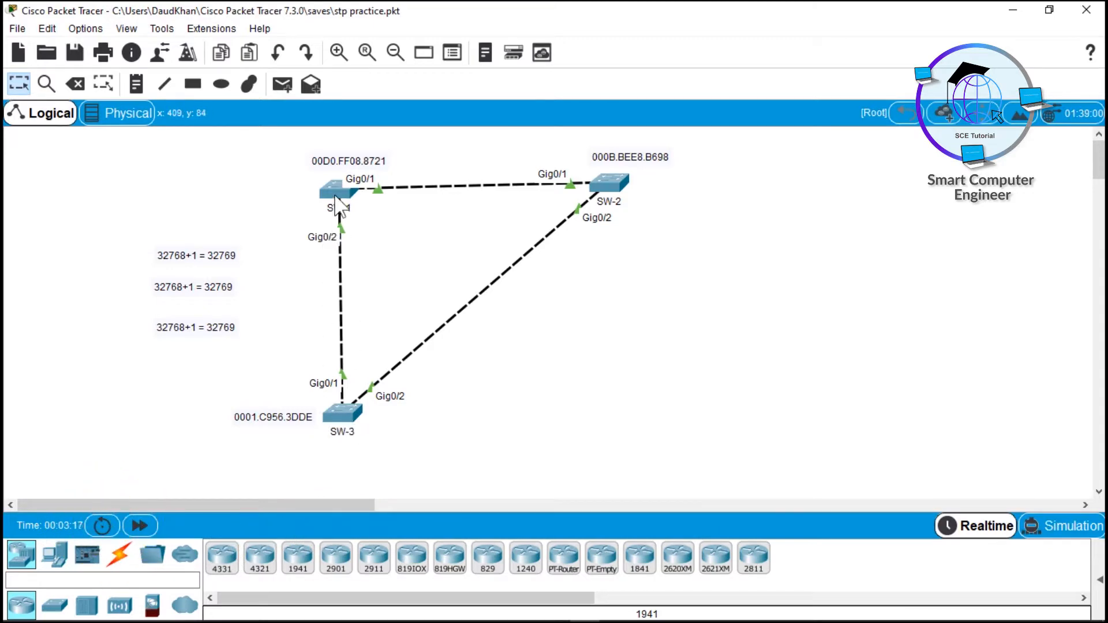
drag(282, 379, 219, 449)
click(483, 384)
Erase the saved configuration of SW-1 from its command line with write erase and confirm the erasure
click(338, 193)
key(Return)
key(Return)
key(Return)
key(Return)
key(q)
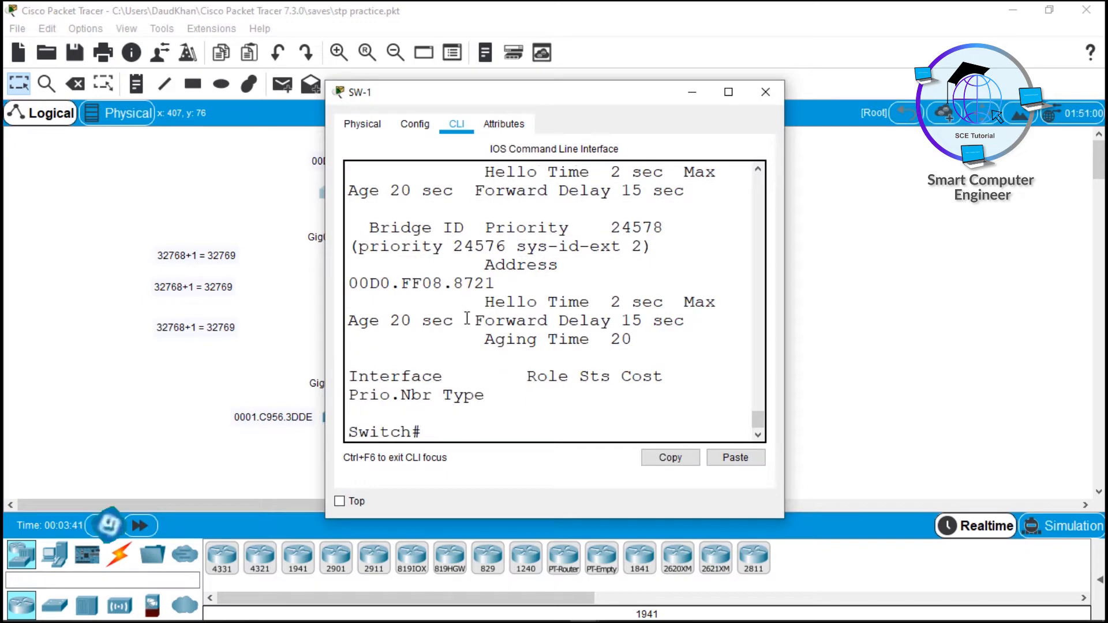
text(wr)
key(Tab)
text(er)
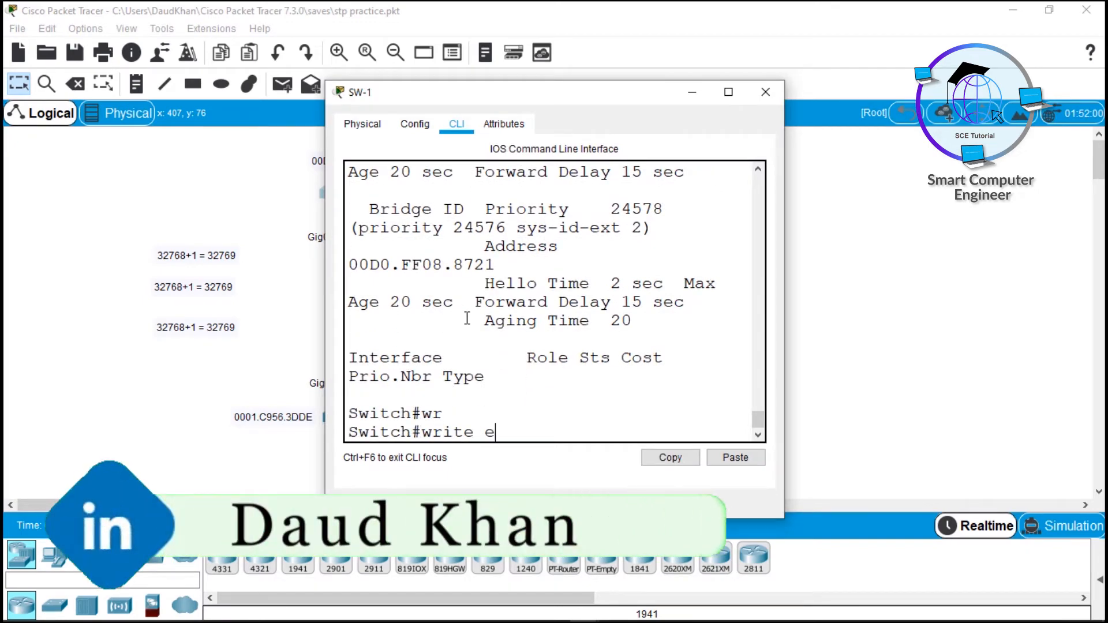
key(Tab)
key(Return)
key(Return)
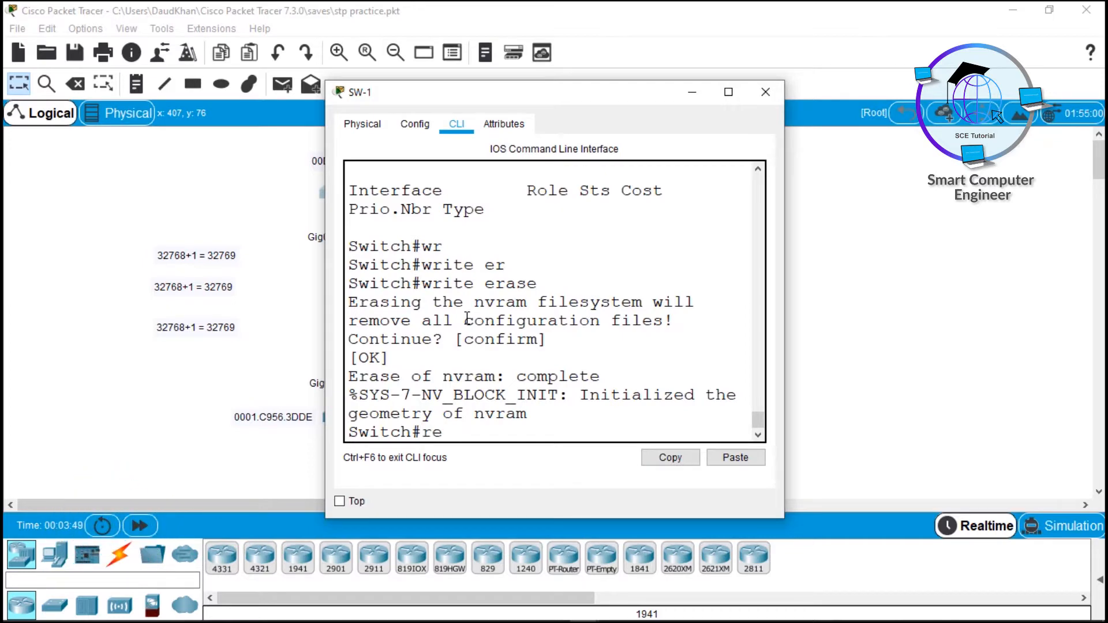
Reload SW-1 and return to the topology workspace
text(relo)
key(Tab)
key(Return)
key(Return)
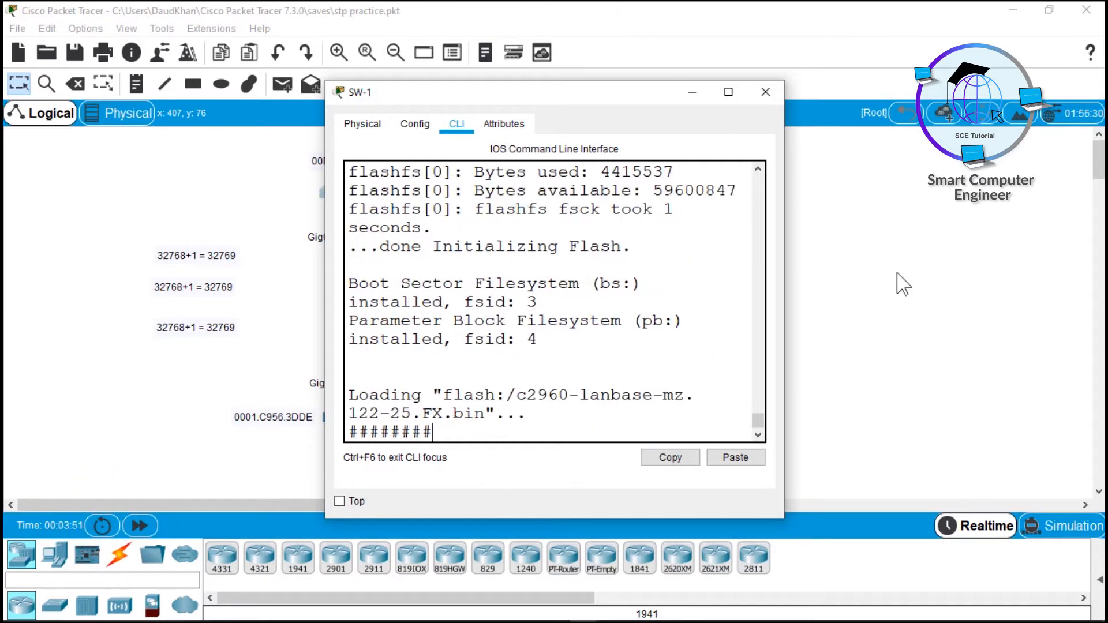
click(898, 275)
Open the command line of SW-2 and enter privileged EXEC mode with enable
click(609, 183)
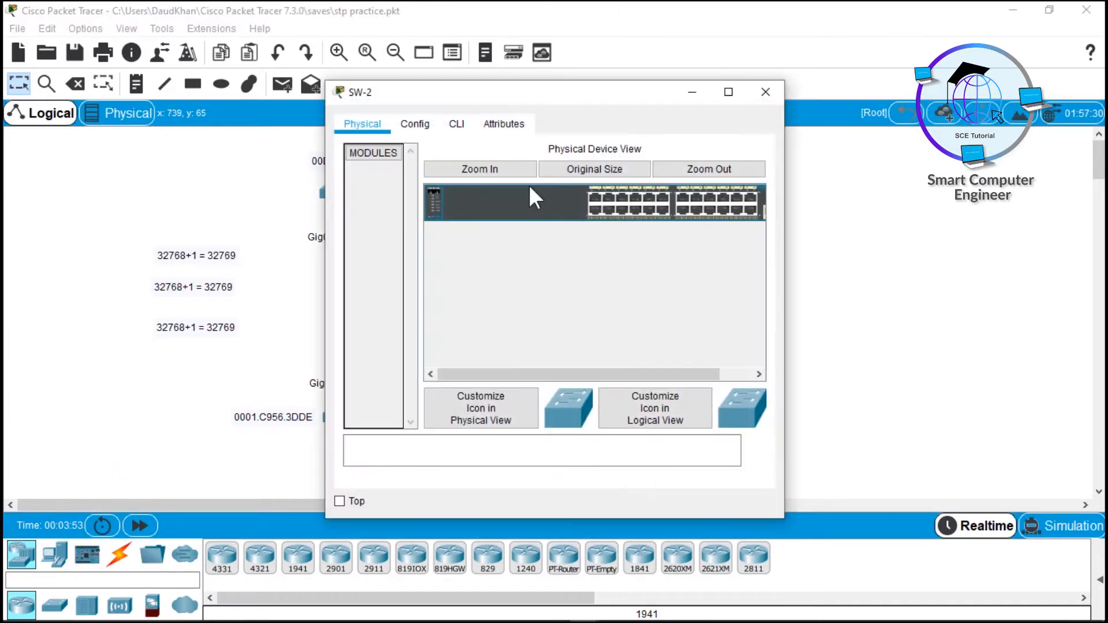
click(456, 124)
key(Return)
key(Return)
key(Return)
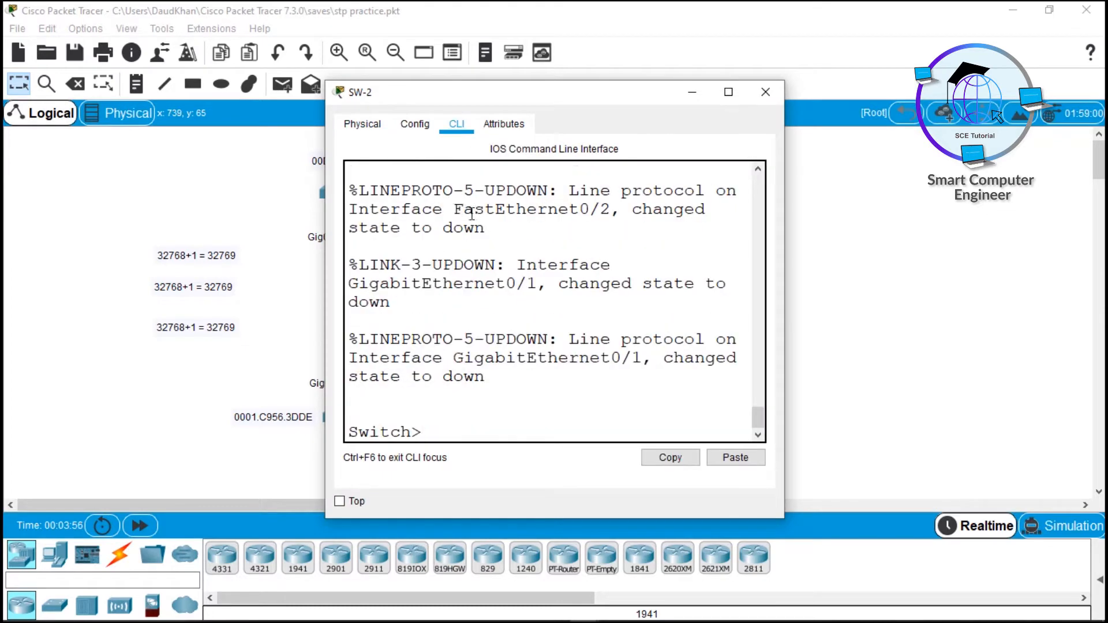
text(en)
key(Tab)
key(Return)
Erase the saved configuration of SW-2 with write erase, reload the switch and return to the topology
text(wr)
key(Tab)
text(er)
key(Tab)
key(Tab)
key(Tab)
key(Return)
key(Return)
key(Return)
key(Return)
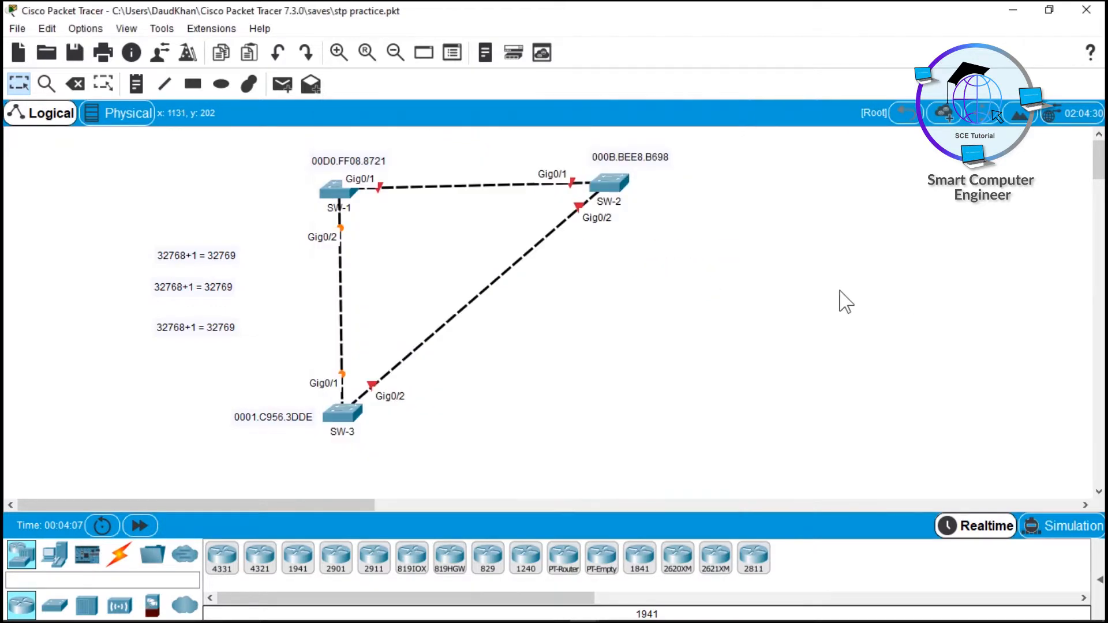
Open the command line of SW-3 and enter privileged EXEC mode with enable
click(337, 423)
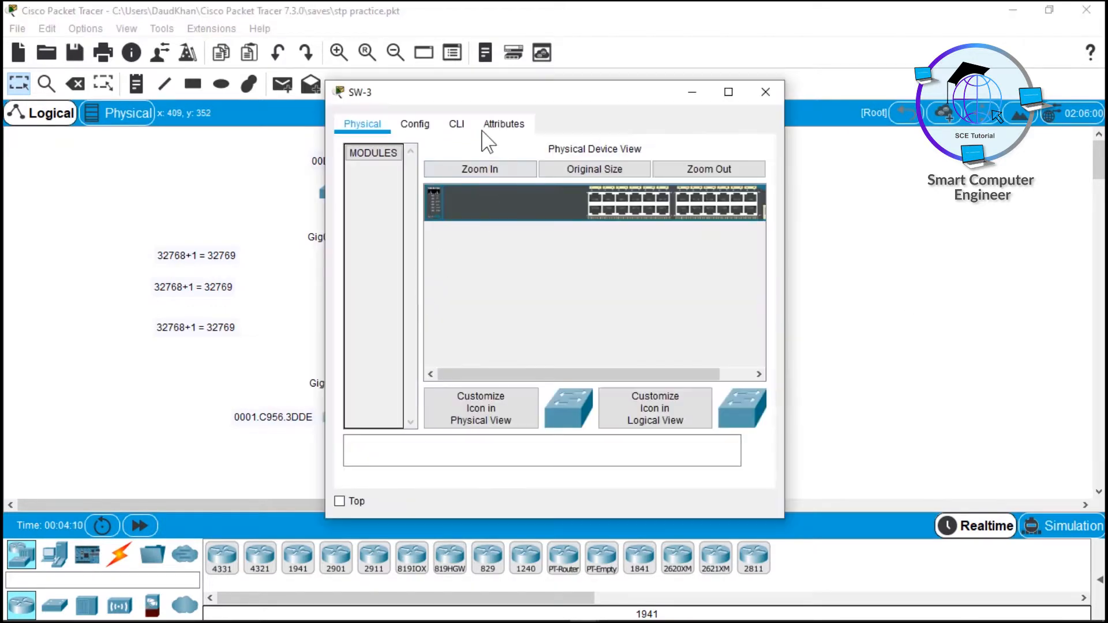
click(457, 124)
key(Return)
key(Return)
key(Return)
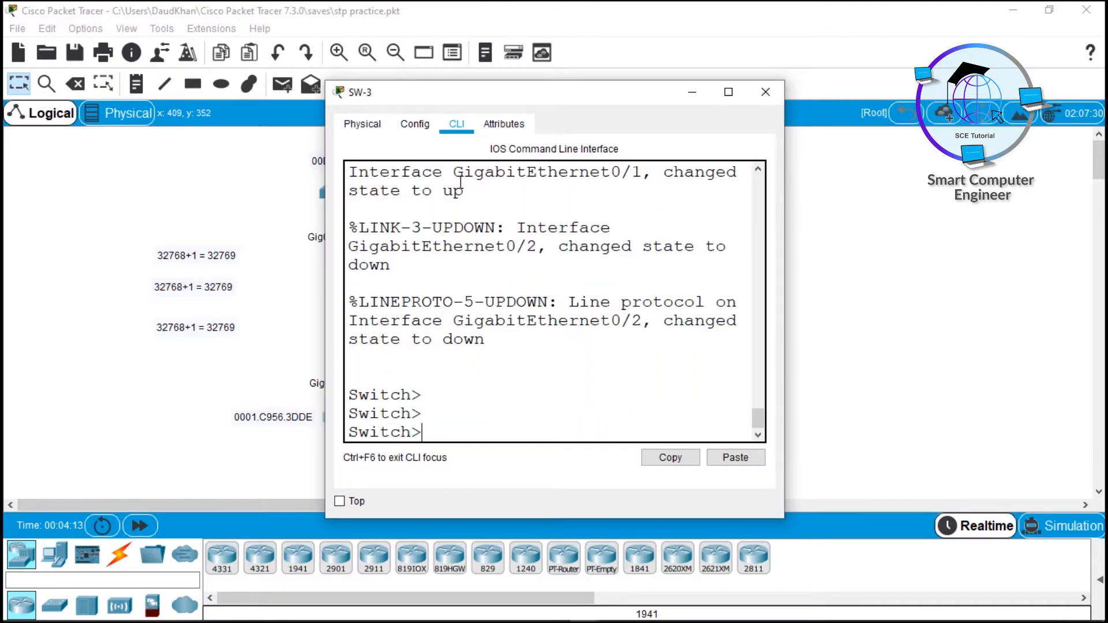
text(en)
key(Tab)
key(Return)
Erase the saved configuration of SW-3 with write erase and confirm the erasure
text(write)
key(Return)
text(write er)
key(Tab)
key(Return)
key(Return)
key(Return)
key(Return)
key(Return)
Reload SW-3 and close its device window
text(re)
key(Tab)
text(lo)
key(Tab)
key(Return)
key(Return)
click(764, 92)
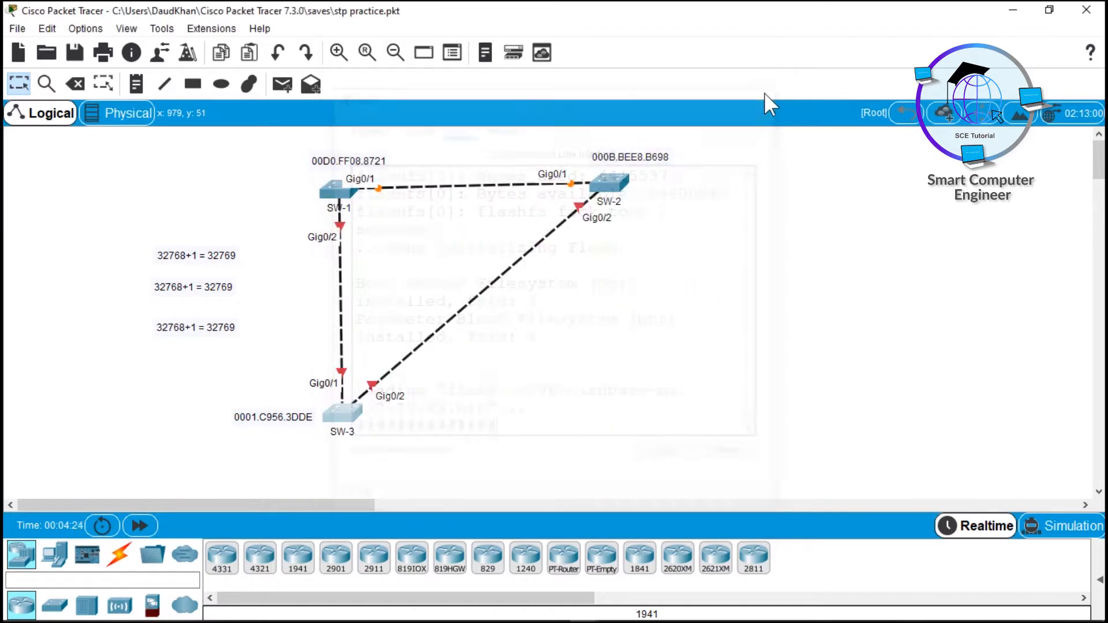
drag(292, 182, 349, 208)
click(336, 218)
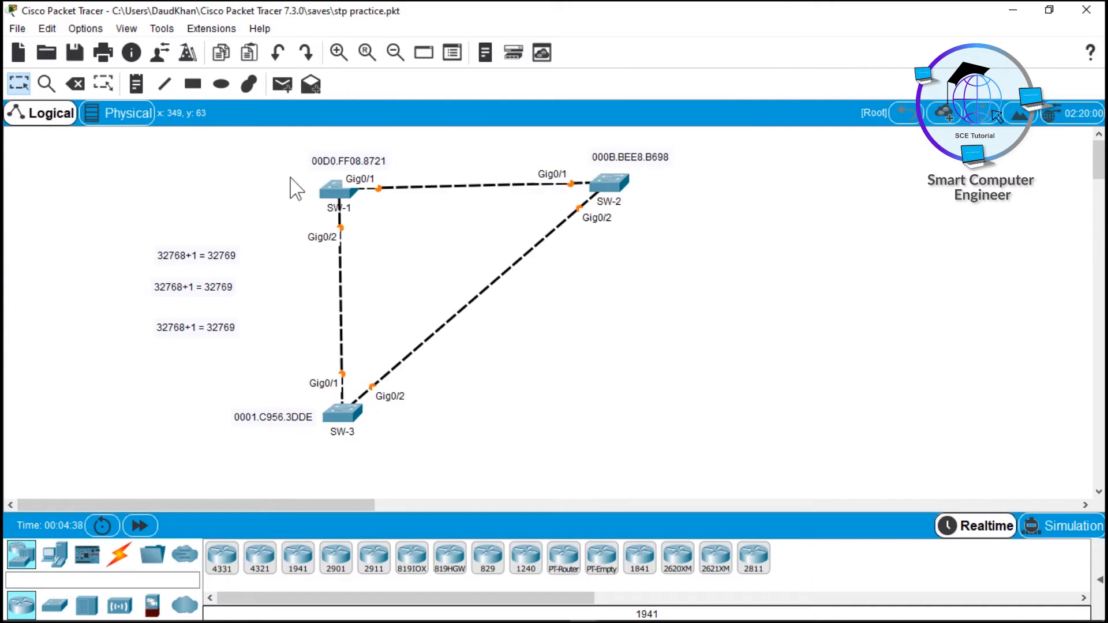
drag(292, 182, 348, 213)
click(647, 296)
Place a four-line note to the right of SW-2 reading "vlans 1,2,3", "port assign vlans", "trunk" and "stp config"
mouse_move(341, 195)
click(136, 84)
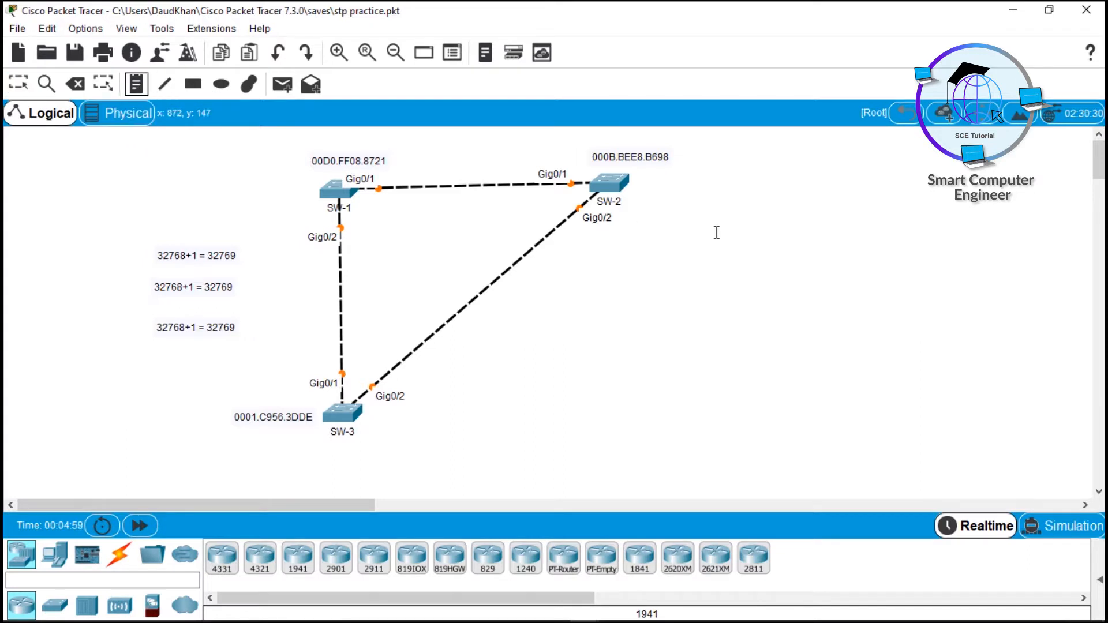
click(757, 196)
text(vlans)
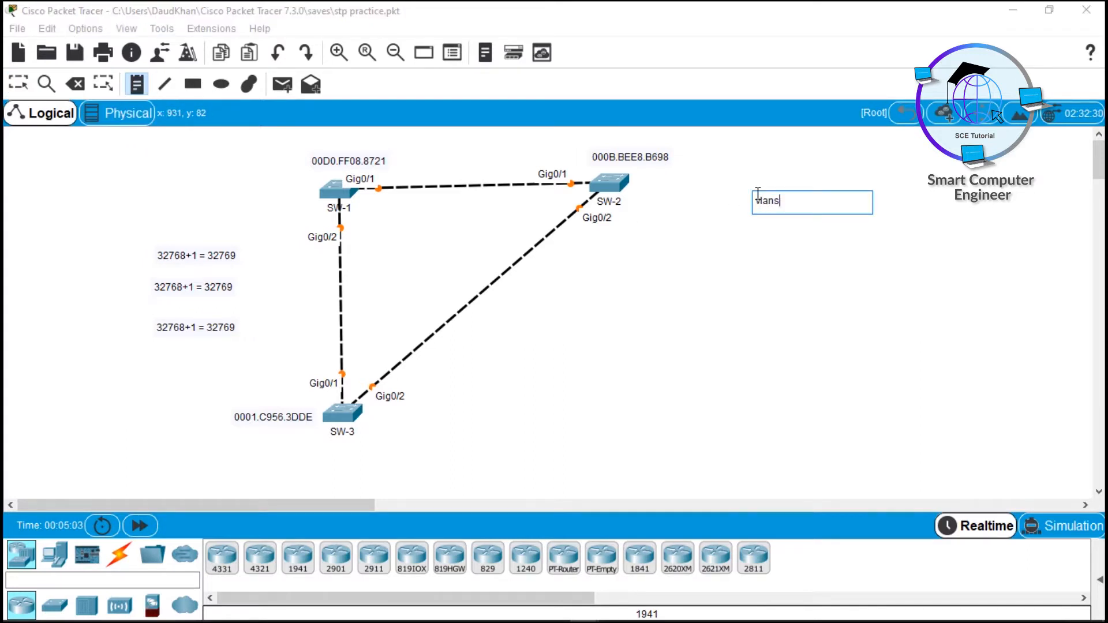
text( 1,2,3)
key(Return)
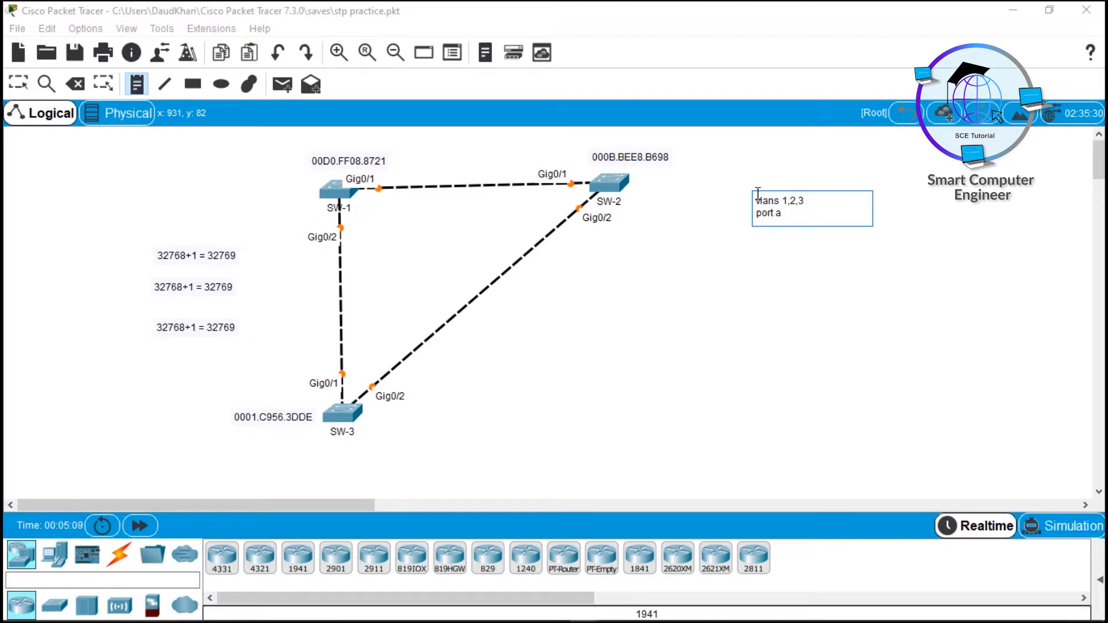
text(port assign vlans)
key(Return)
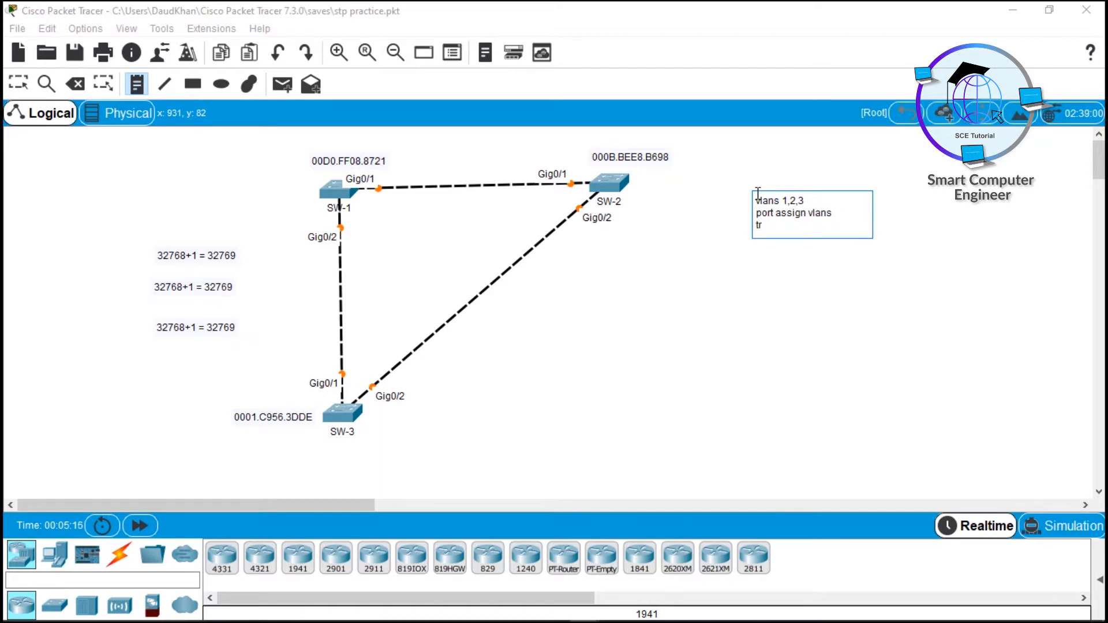
text(trunk)
key(Return)
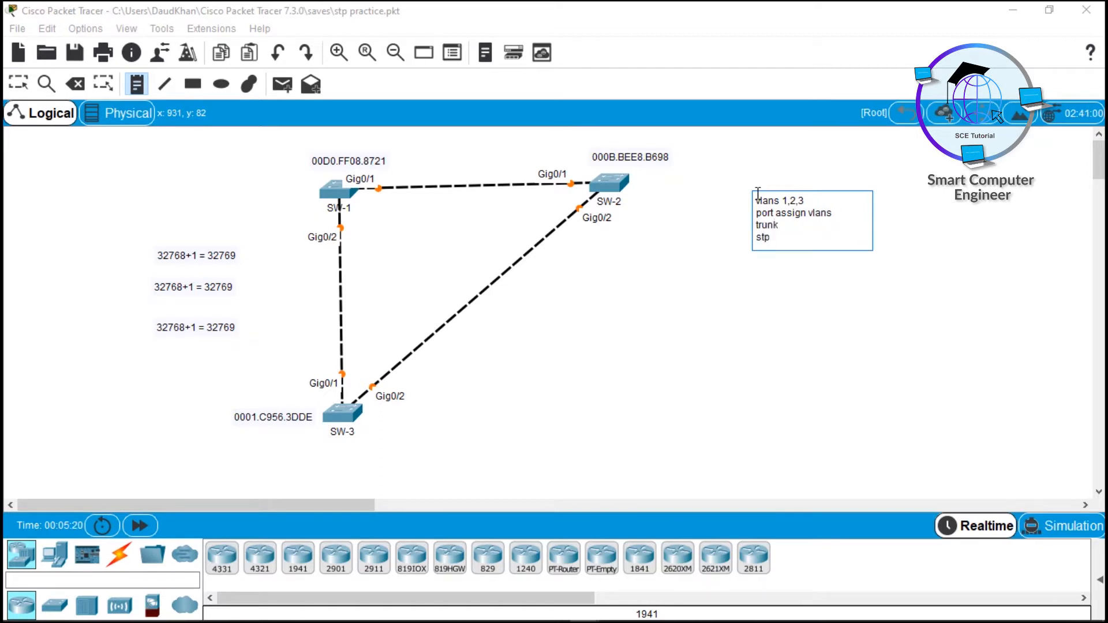
key(Return)
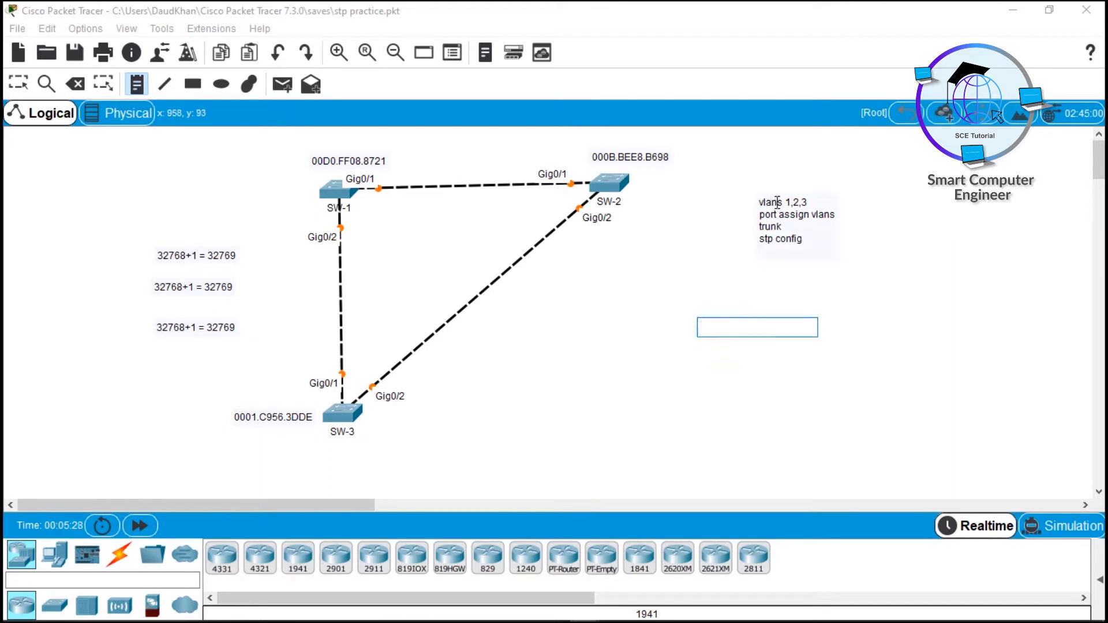
key(Escape)
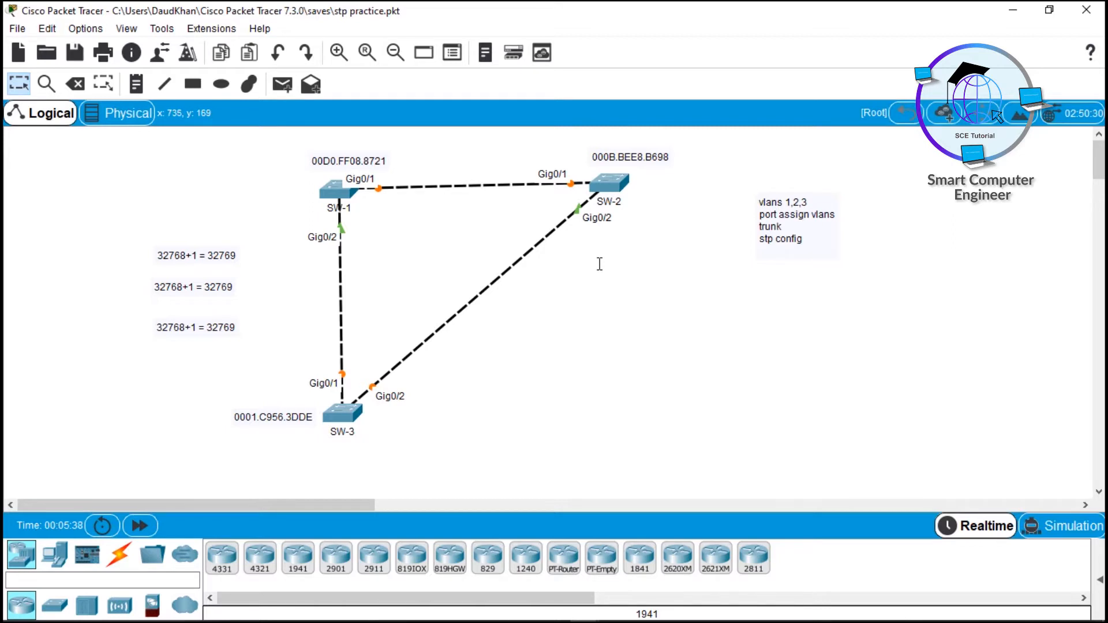
Place three PCs in a vertical column to the left of SW-1
click(56, 559)
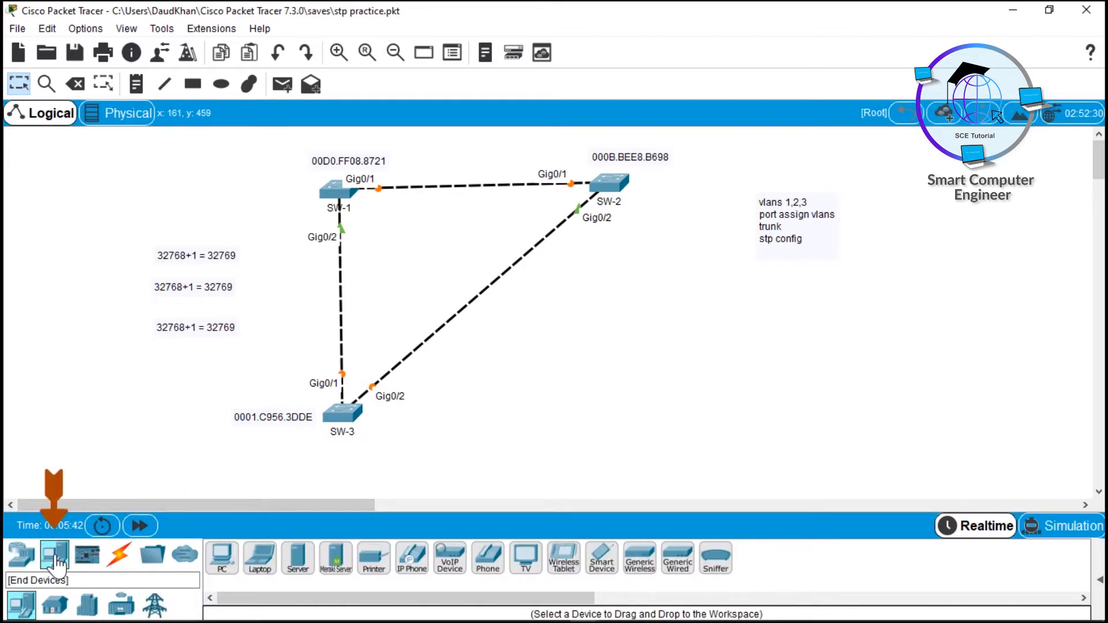
ctrl+click(222, 558)
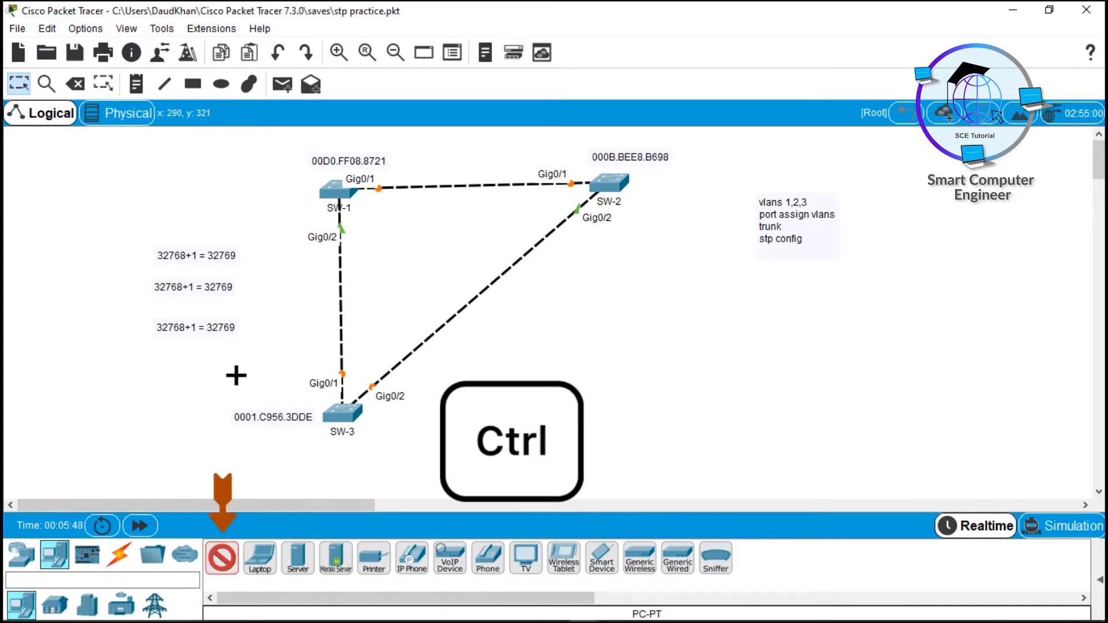
click(223, 151)
click(218, 202)
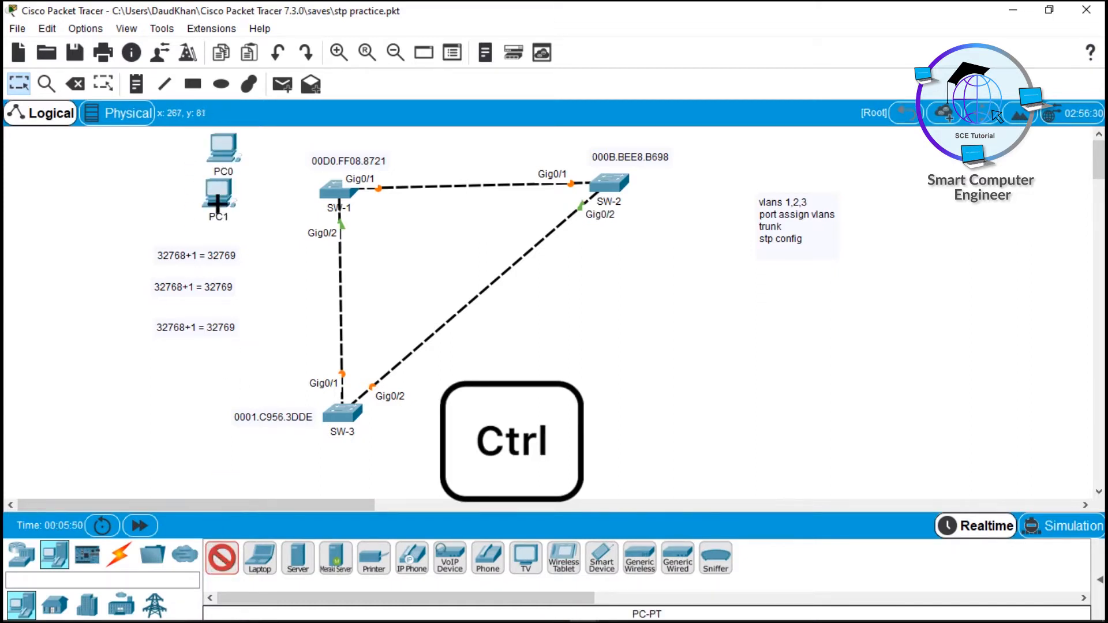
click(217, 229)
Place three more PCs in a vertical column to the right of SW-2
click(695, 223)
click(701, 157)
click(706, 281)
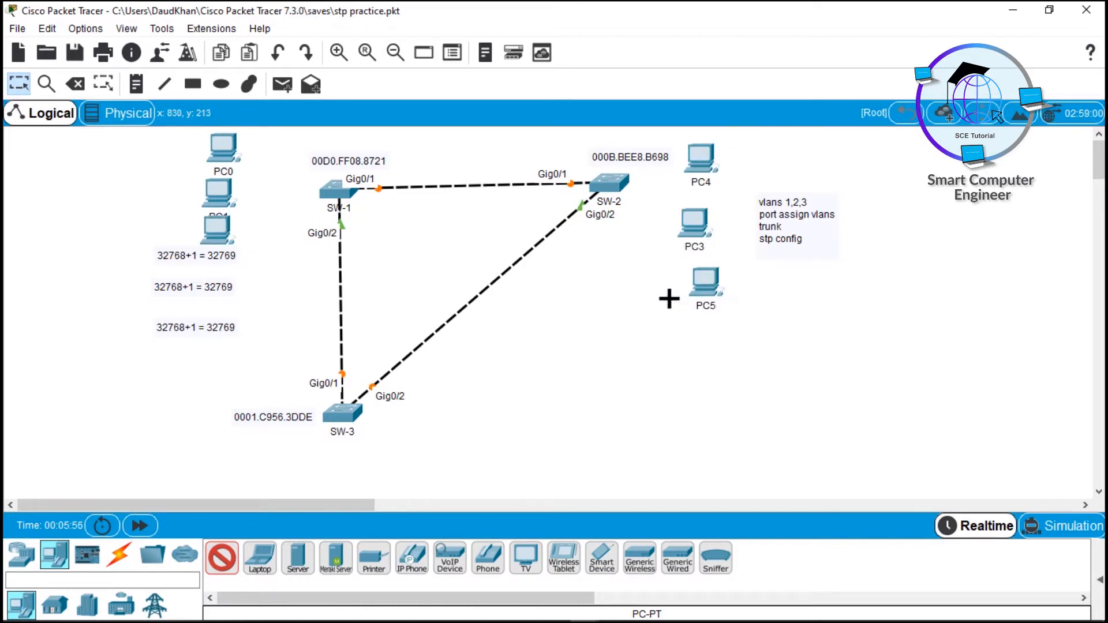
Place three PCs in a row below SW-3, and line up PC3, PC4 and PC5 in order beside SW-2
click(241, 478)
click(275, 480)
click(315, 482)
key(Escape)
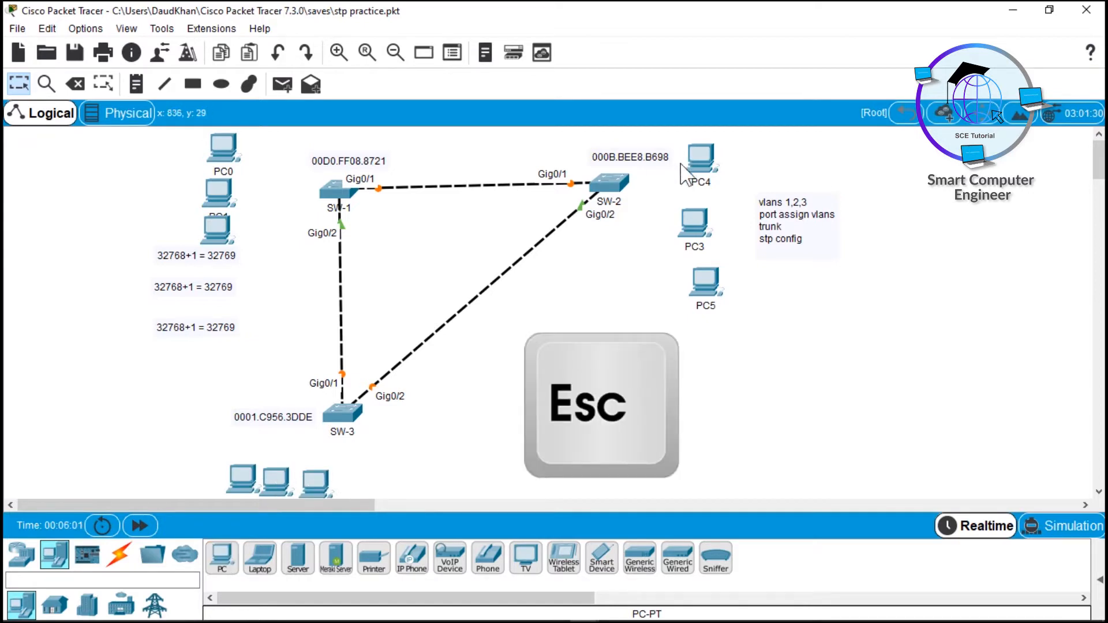
drag(704, 159, 736, 161)
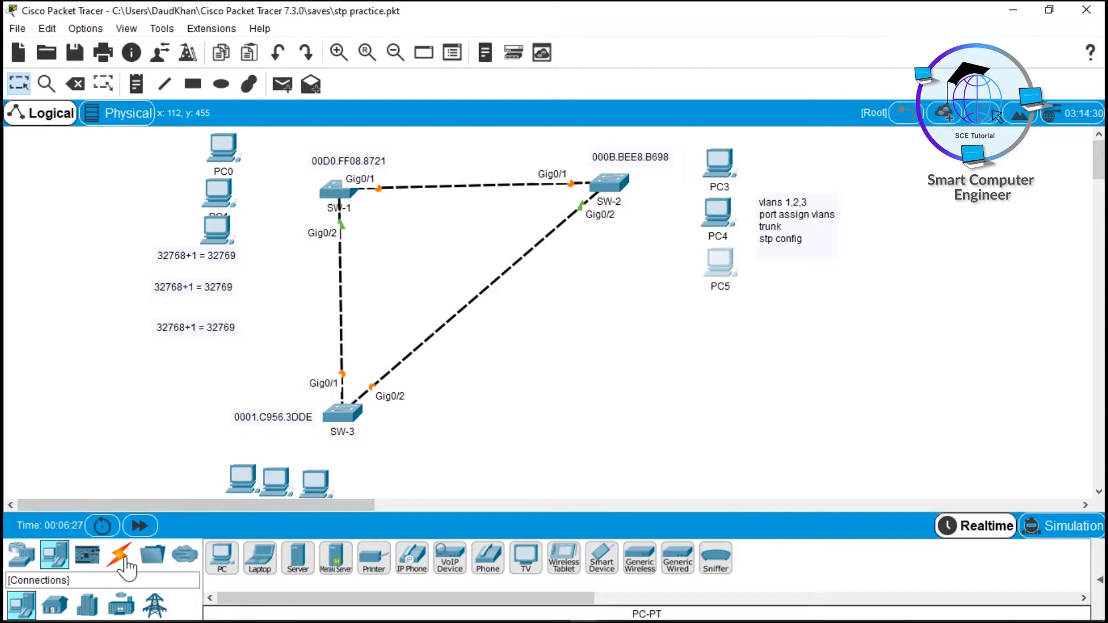
Connect the three PCs left of SW-1 to SW-1 with automatically chosen cables
click(119, 555)
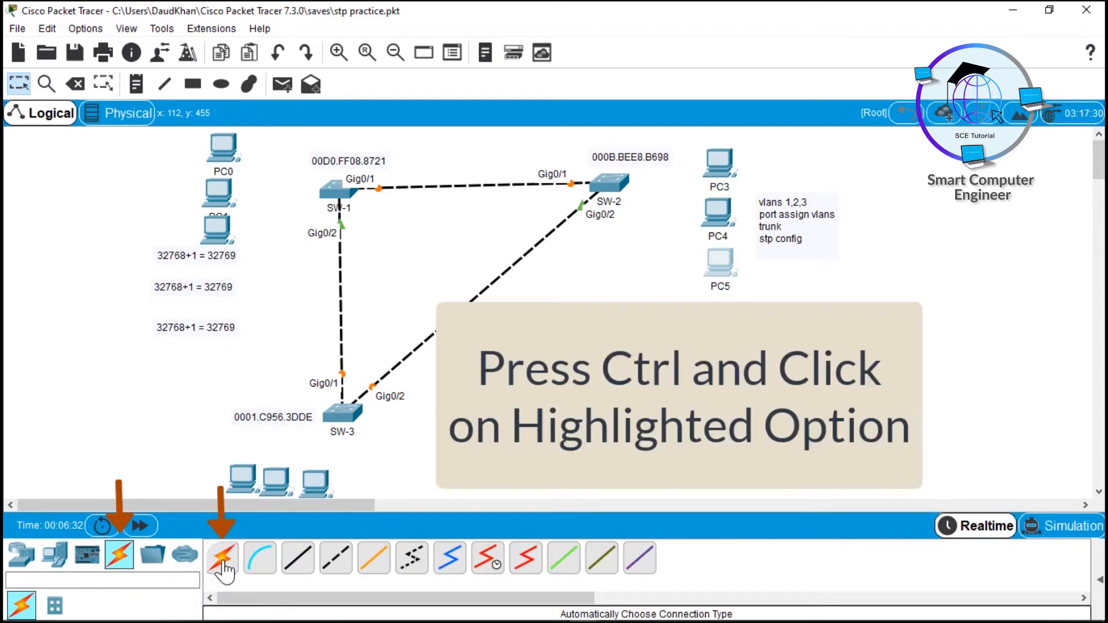
ctrl+click(224, 569)
click(228, 144)
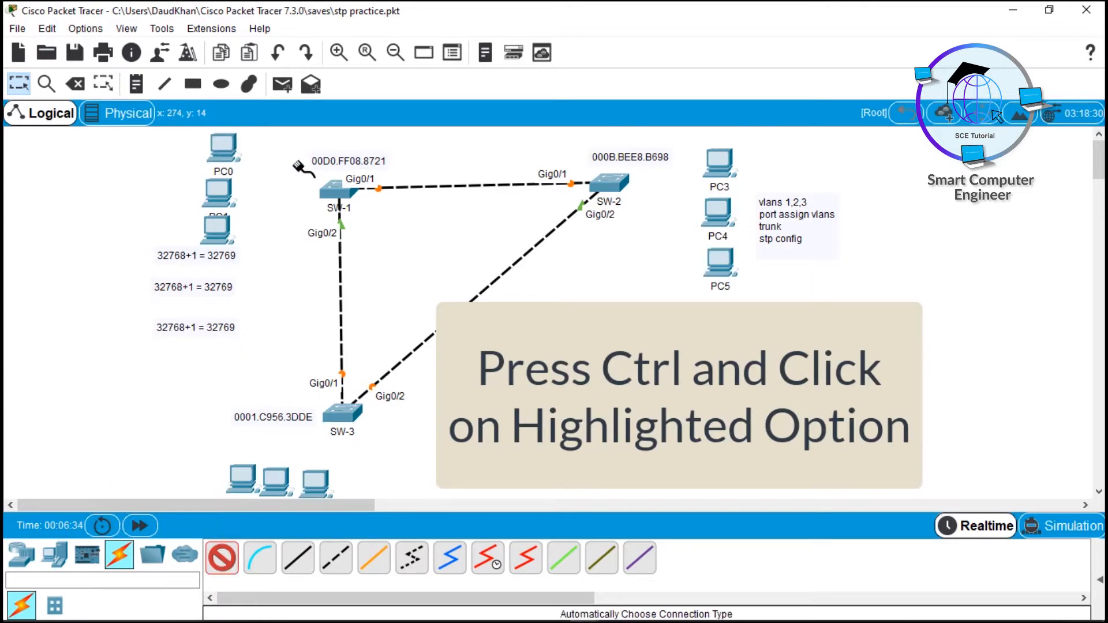
click(336, 194)
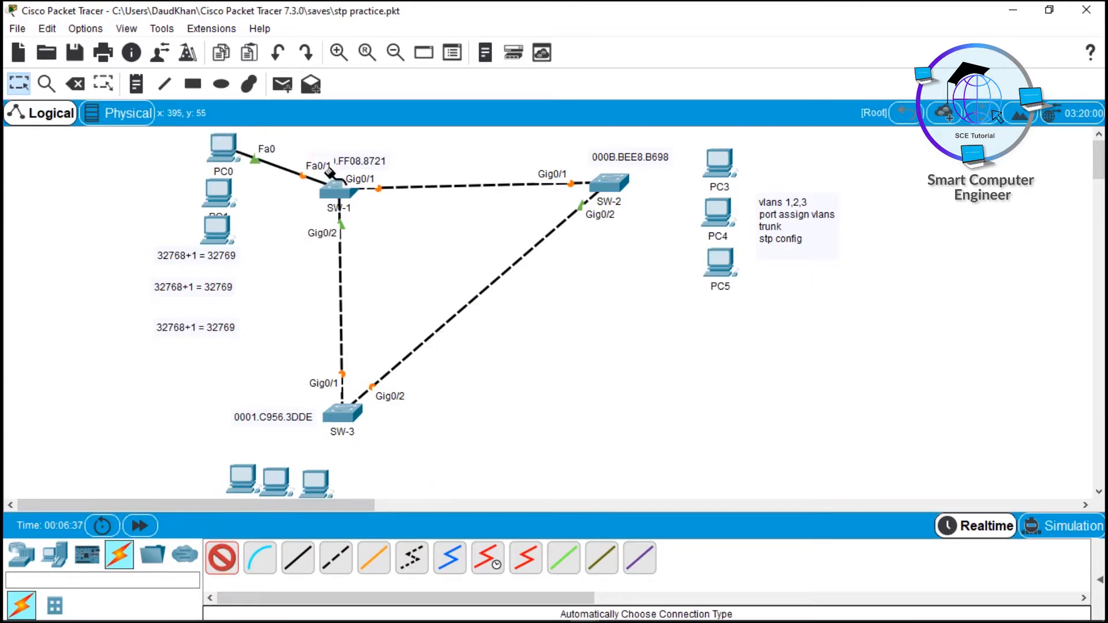
click(227, 195)
click(324, 191)
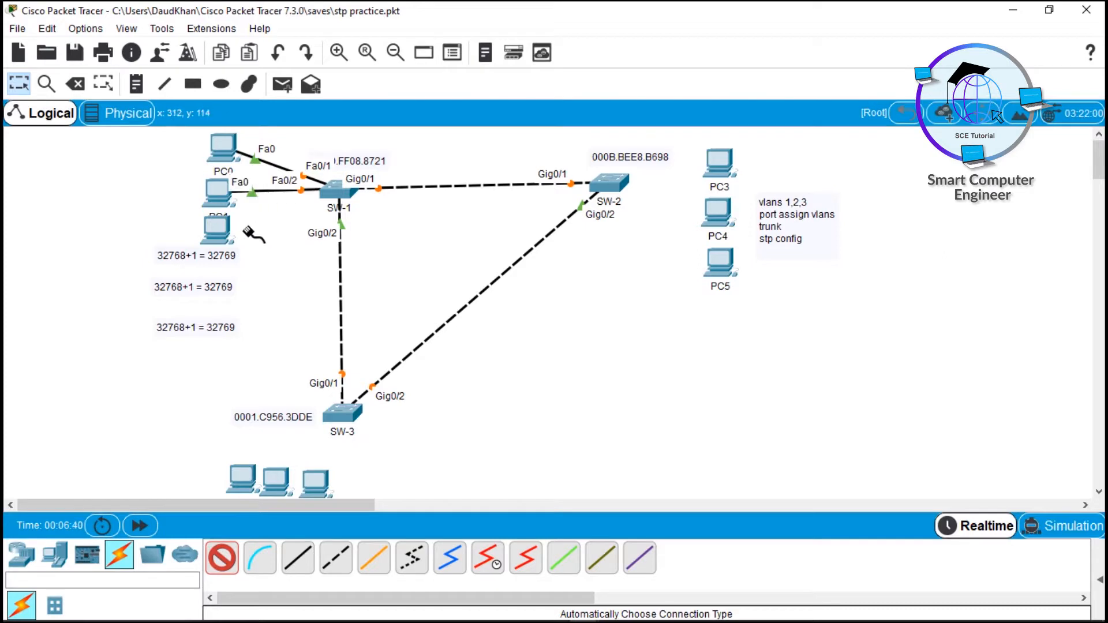
click(223, 233)
click(329, 194)
click(330, 194)
key(Escape)
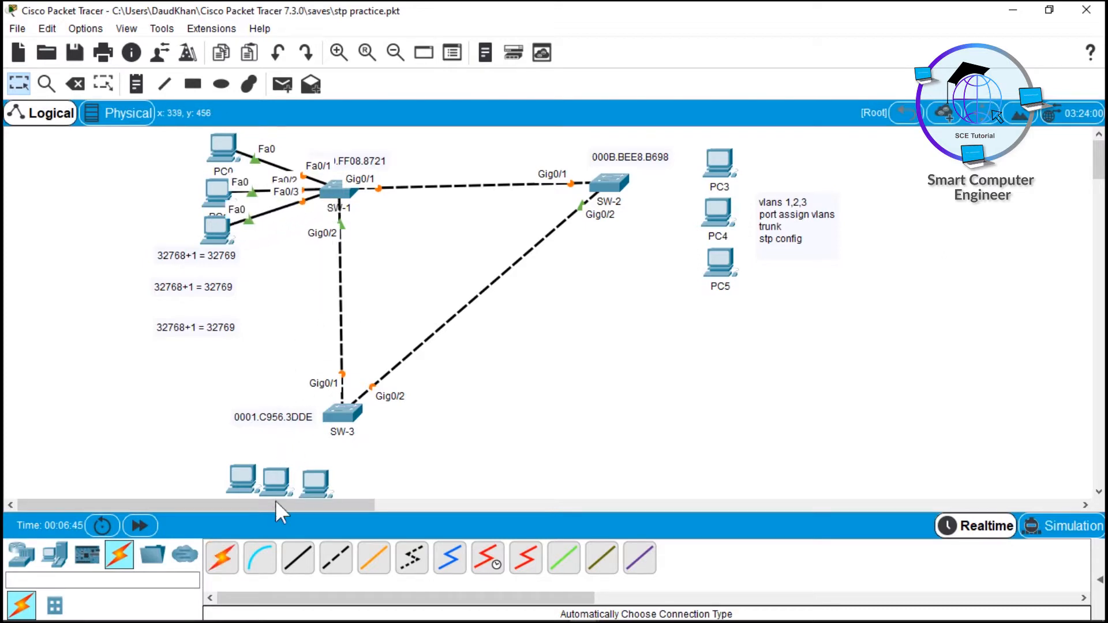
Connect PC6, PC7 and PC8 to SW-3 with automatically chosen cables
ctrl+click(224, 558)
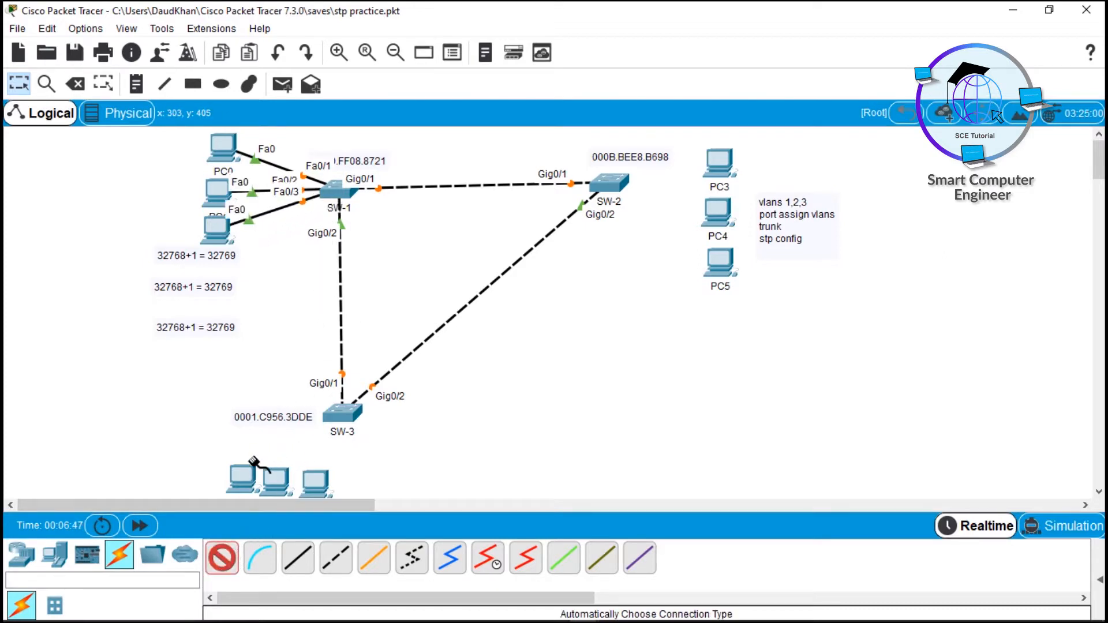
scroll(254, 462, down, 1)
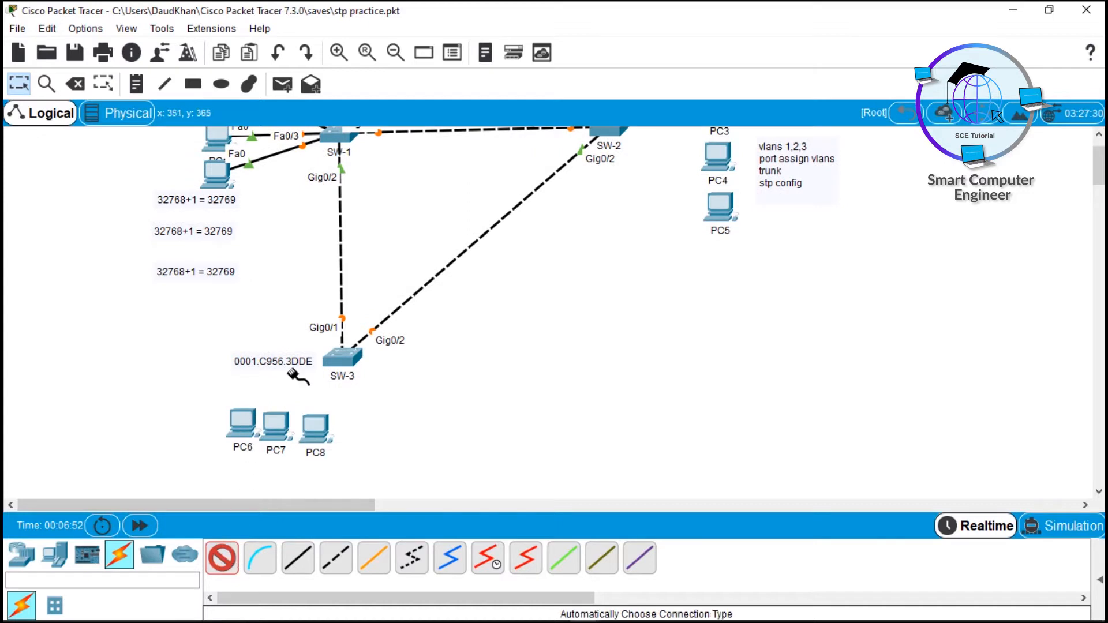
click(248, 420)
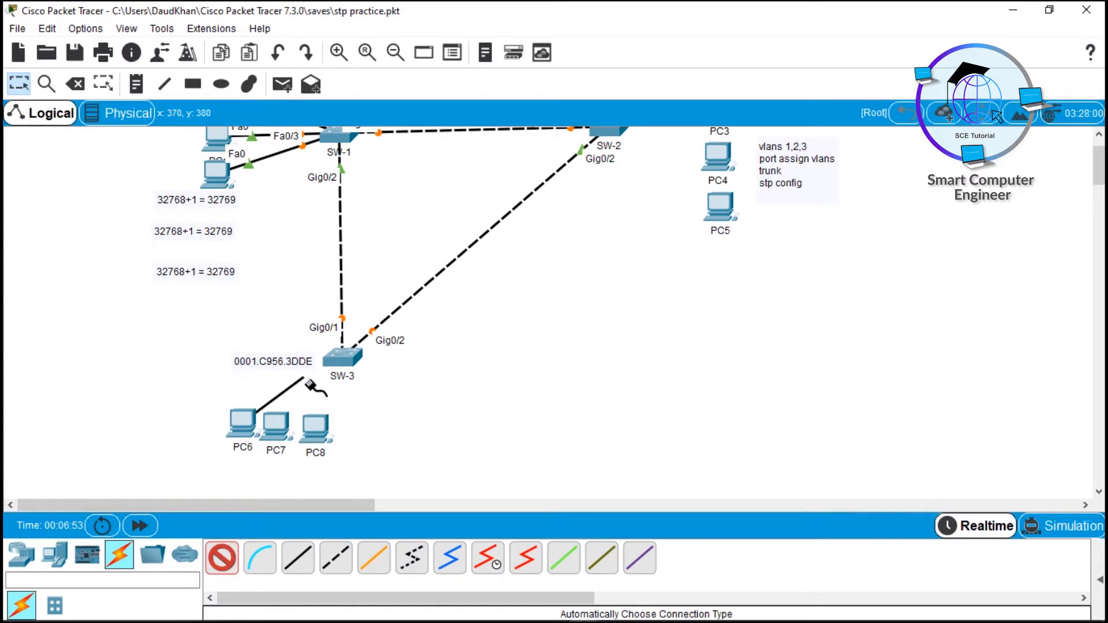
click(337, 362)
click(274, 424)
click(345, 361)
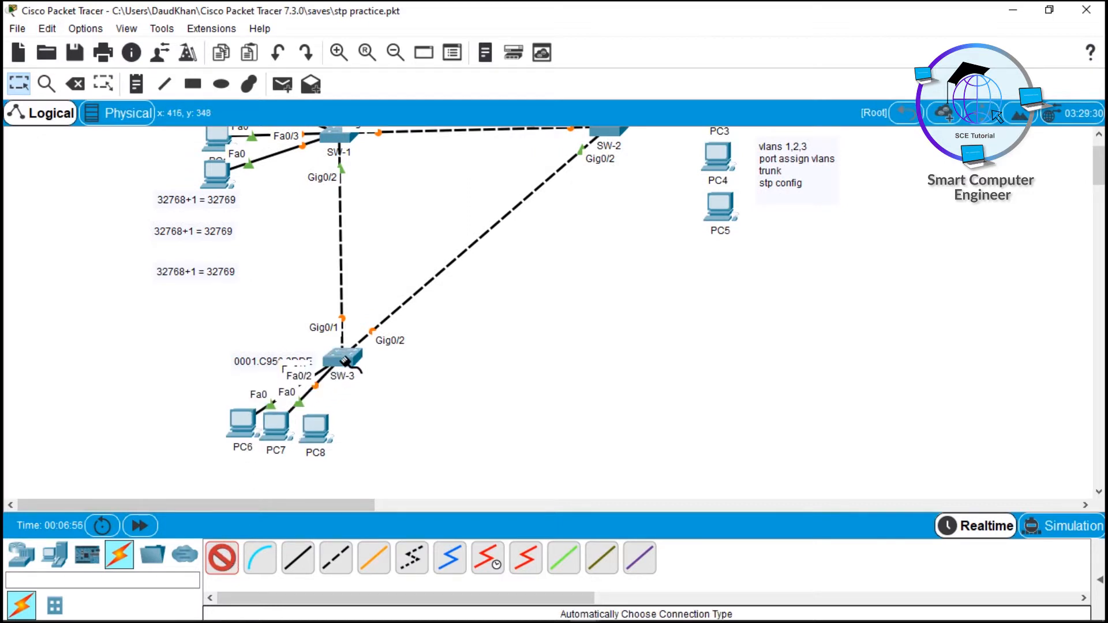
click(315, 428)
click(346, 360)
Connect PC3, PC4 and PC5 to SW-2 with automatically chosen cables
scroll(362, 392, up, 1)
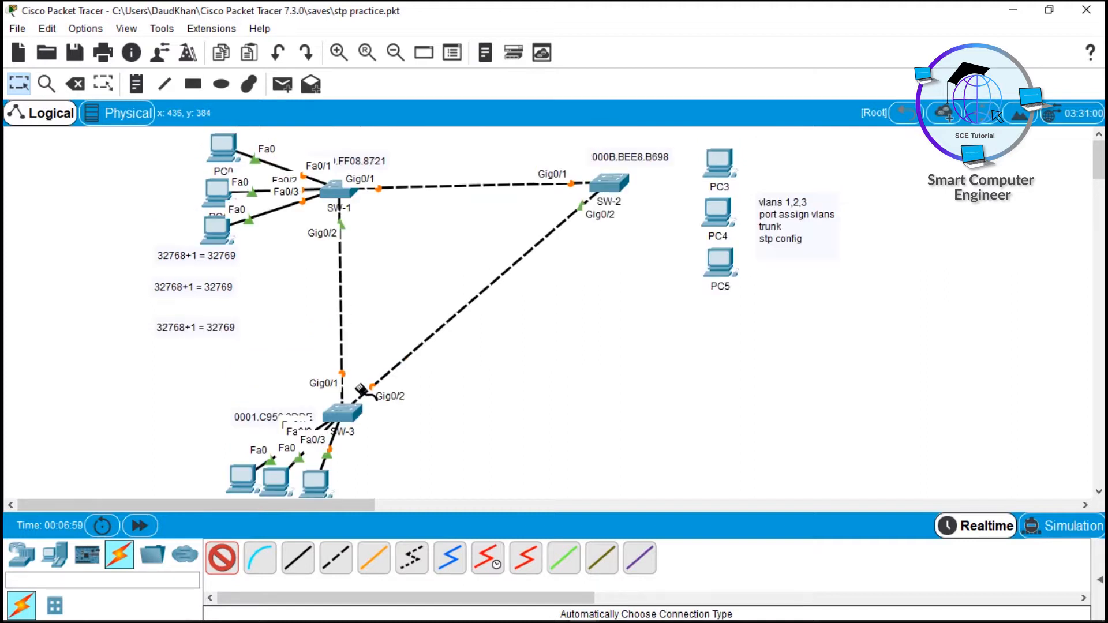
click(721, 173)
click(634, 177)
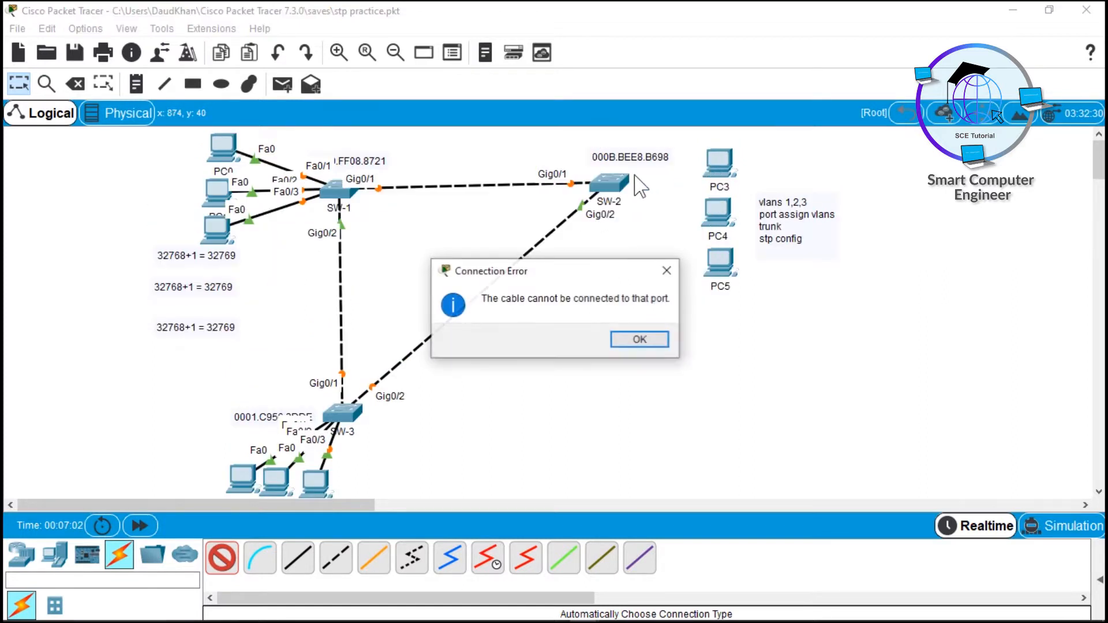
click(637, 340)
click(718, 213)
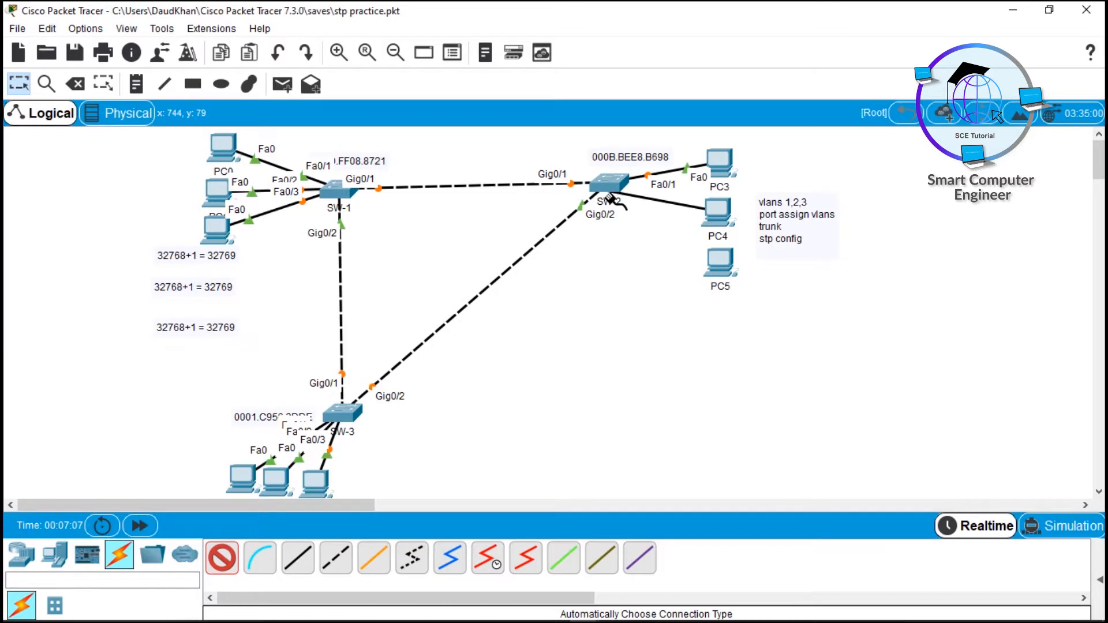
click(611, 199)
click(719, 262)
click(612, 186)
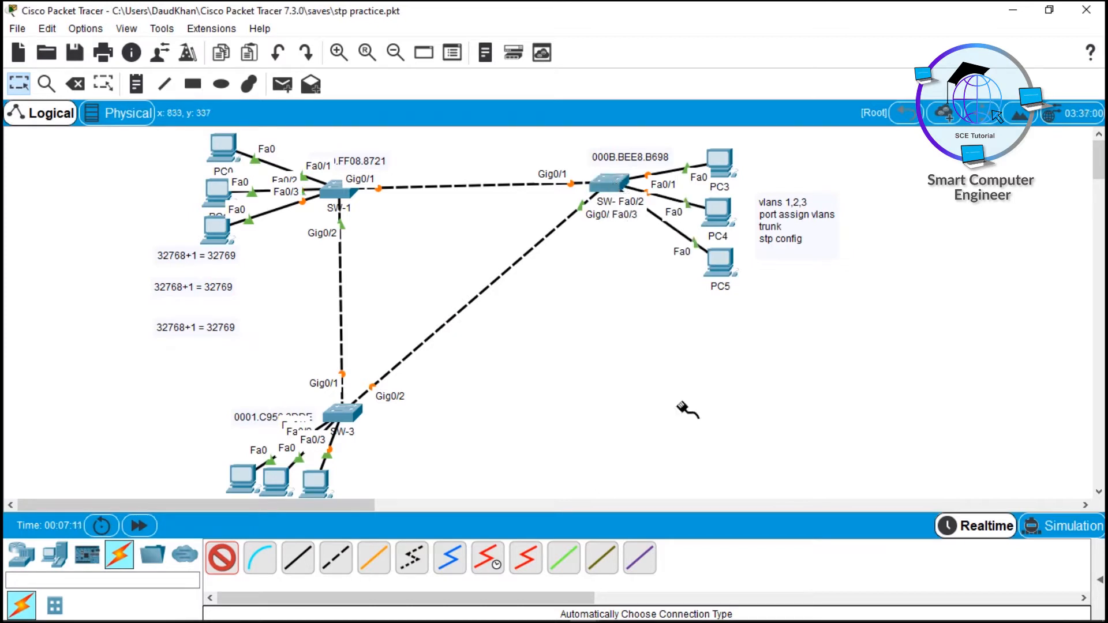
key(Escape)
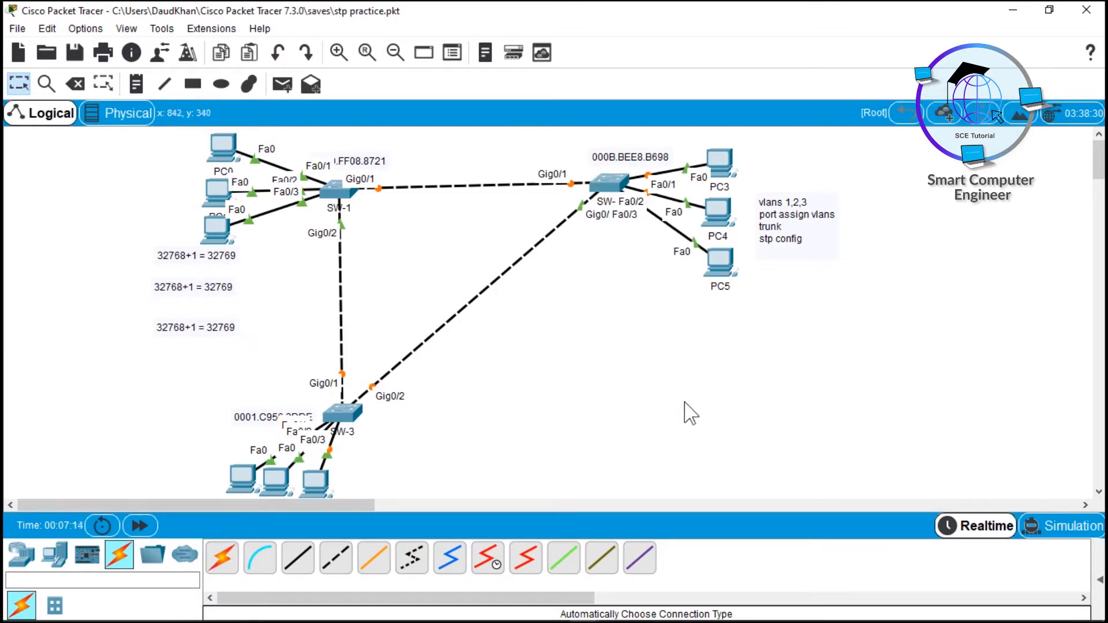
Draw rectangles with the orange fill colour #ffaa7f behind PC0, PC6 and PC3
click(197, 83)
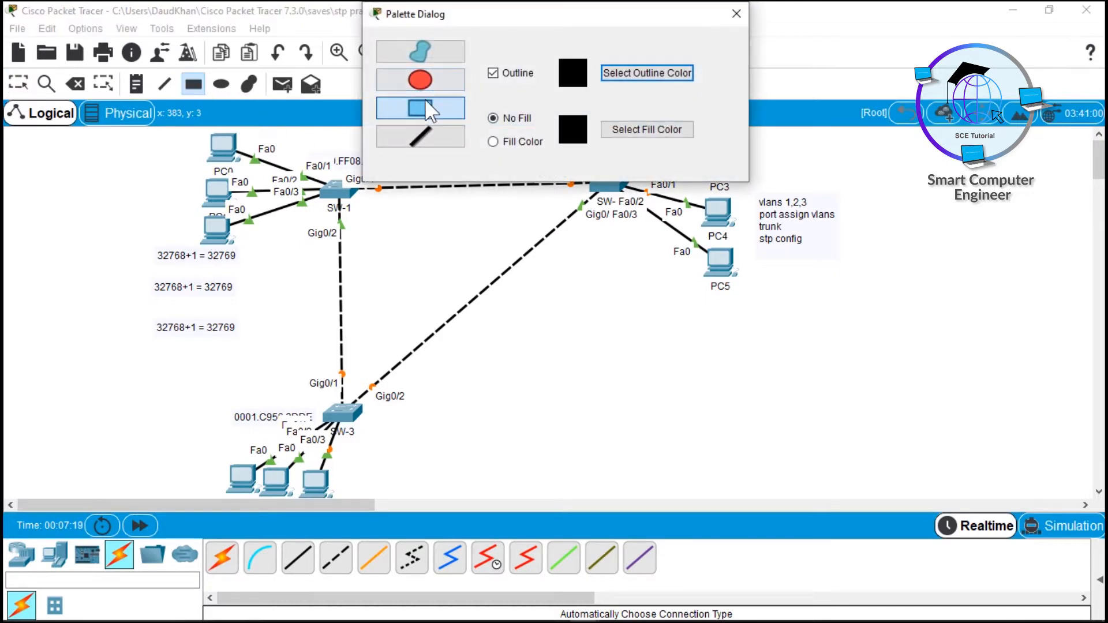
click(498, 142)
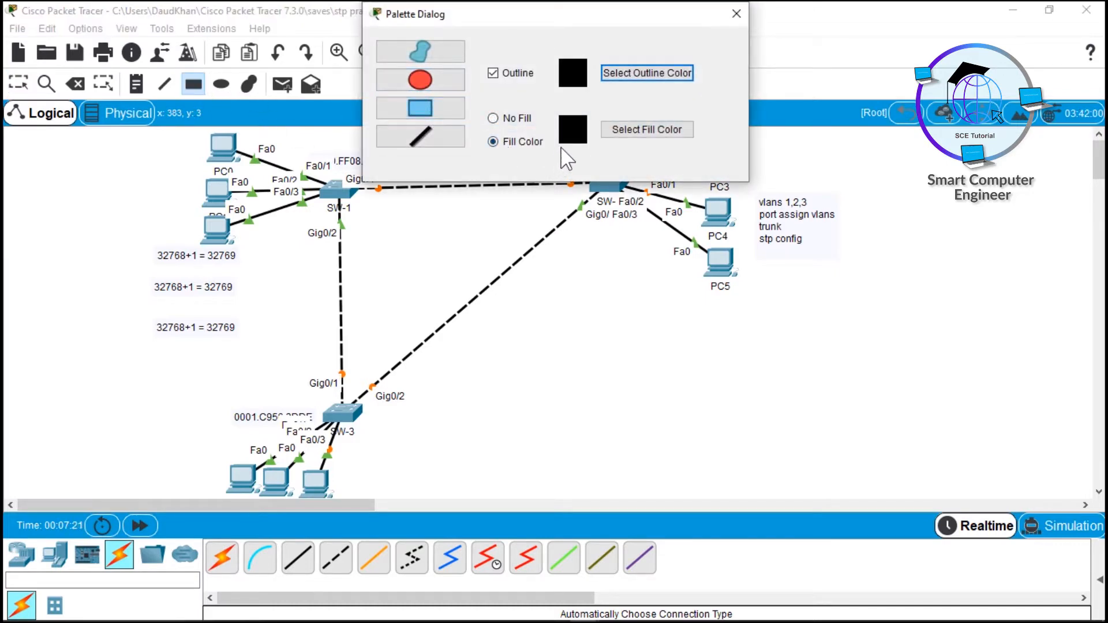
click(631, 131)
click(477, 264)
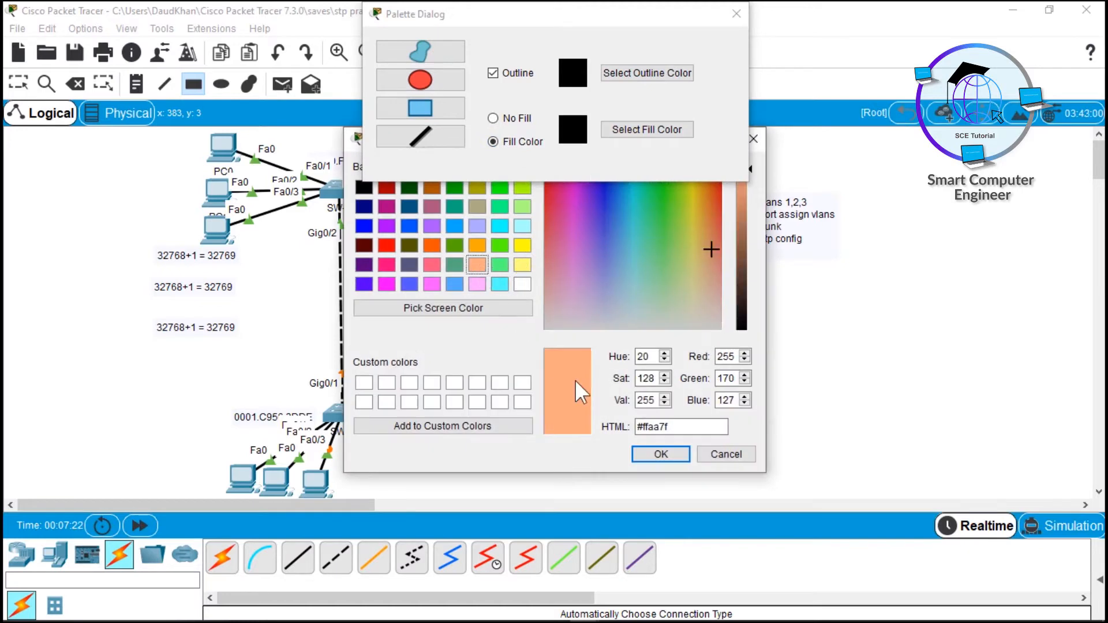
click(662, 455)
drag(176, 131, 263, 172)
drag(213, 454, 257, 495)
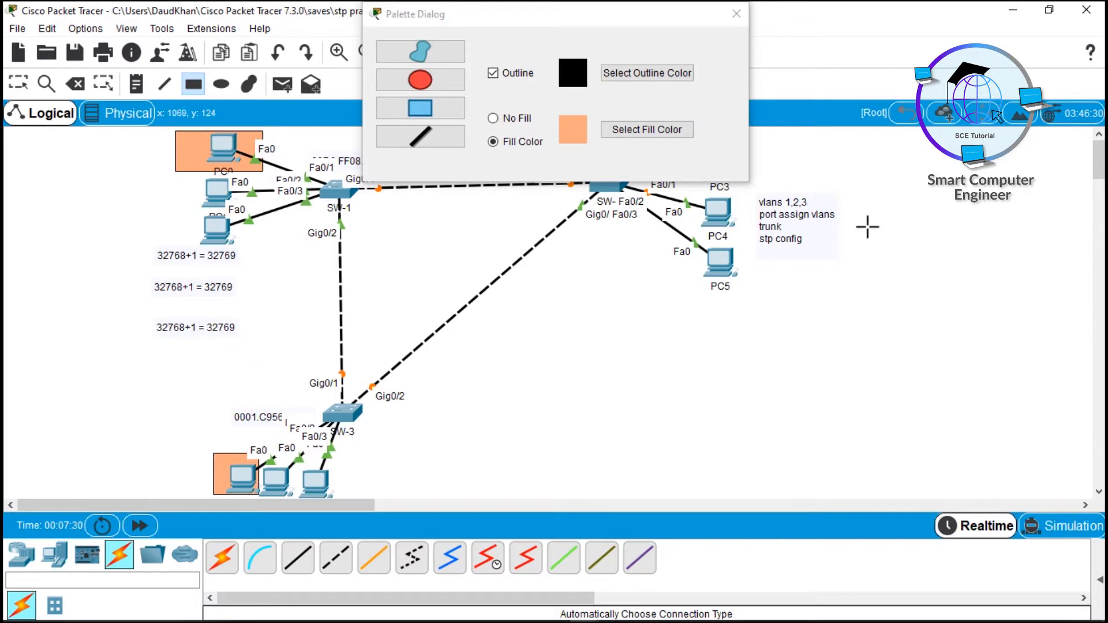
drag(692, 13, 540, 13)
drag(697, 143, 761, 183)
Draw magenta-filled rectangles behind the middle PC beside SW-1, PC4 and PC7
click(472, 134)
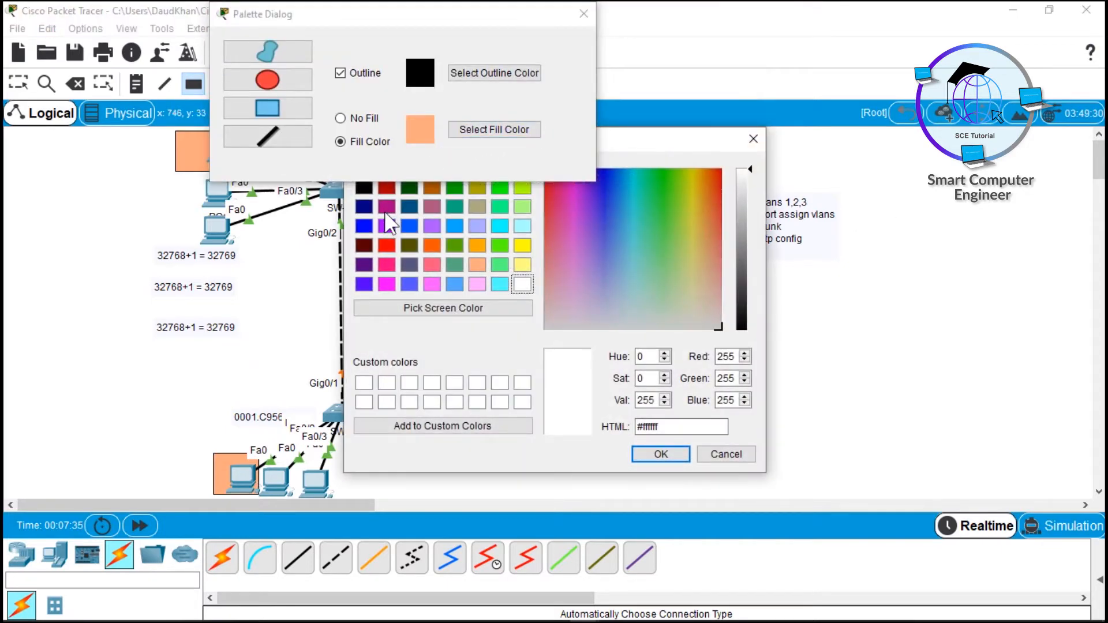
click(387, 284)
click(660, 453)
drag(696, 189, 753, 231)
drag(263, 461, 301, 497)
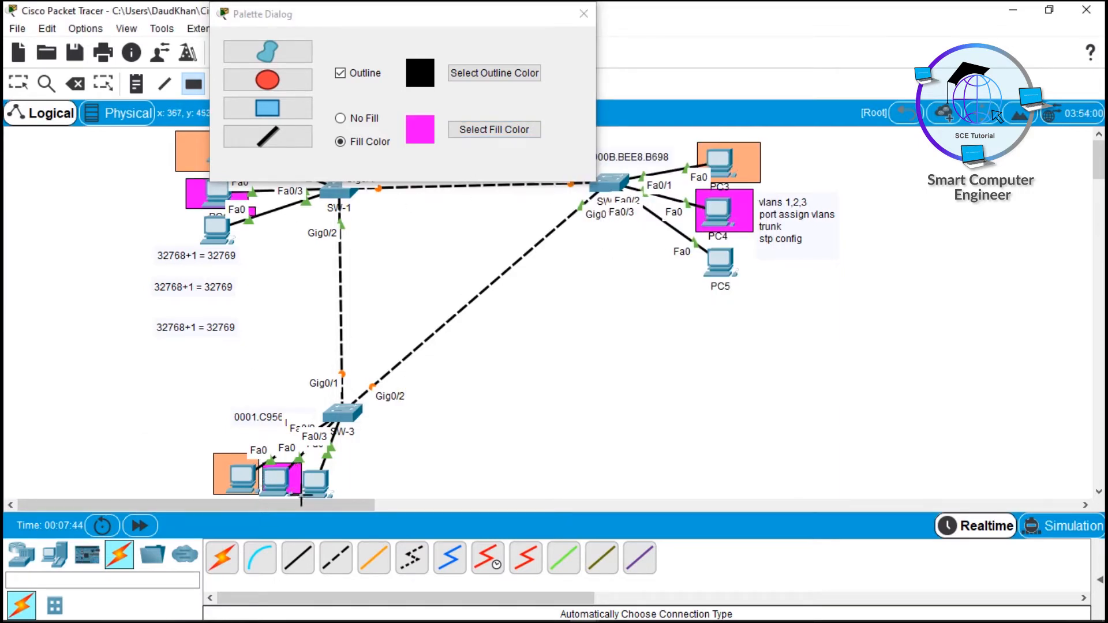
Draw cyan-filled rectangles behind the lowest PC beside SW-1, PC5 and PC8, and close the drawing palette
click(468, 128)
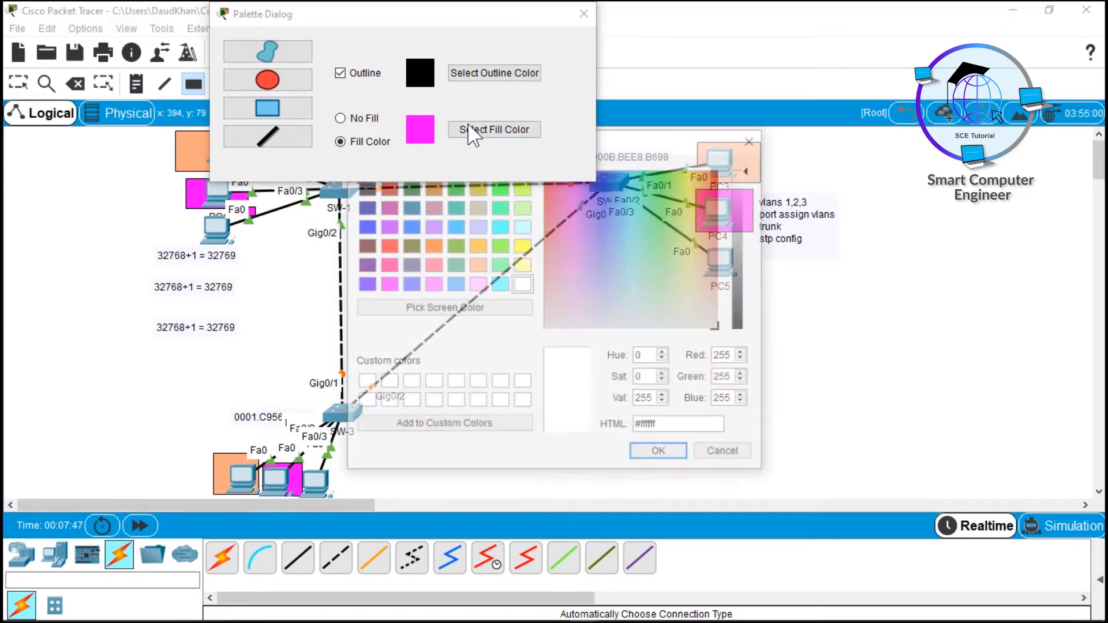
click(499, 283)
click(669, 455)
drag(185, 218, 244, 247)
drag(684, 249, 757, 297)
drag(309, 460, 362, 498)
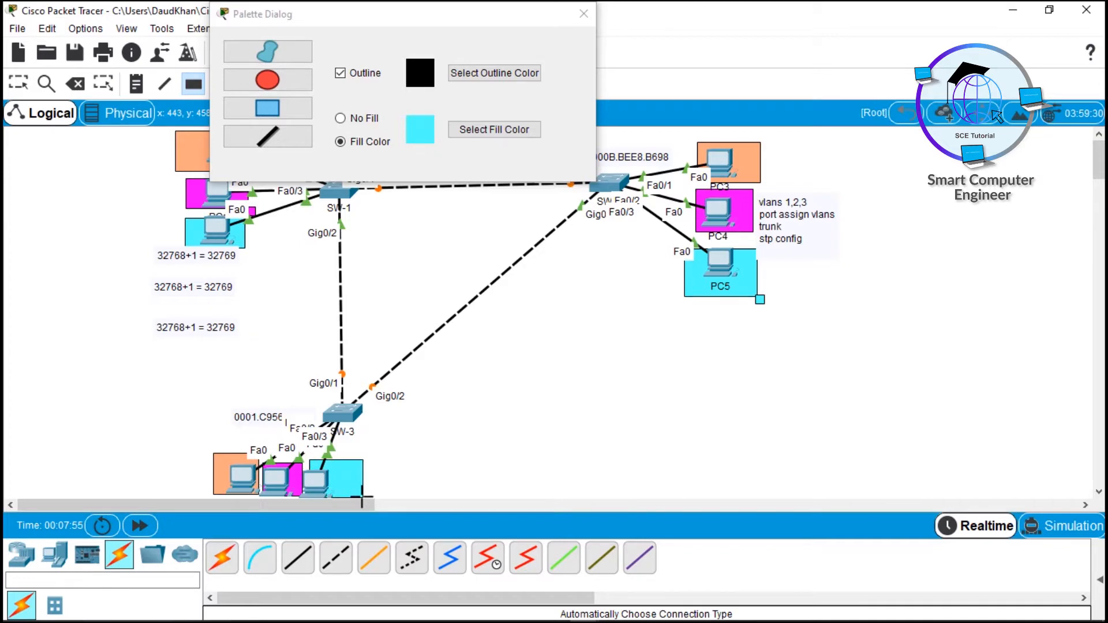
click(583, 14)
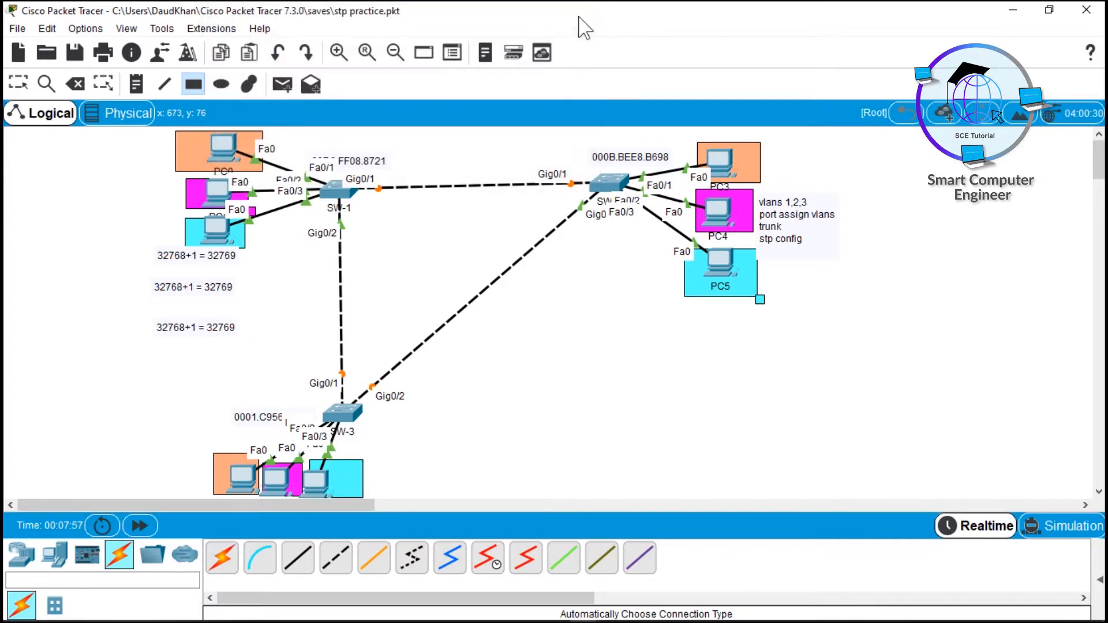
key(Escape)
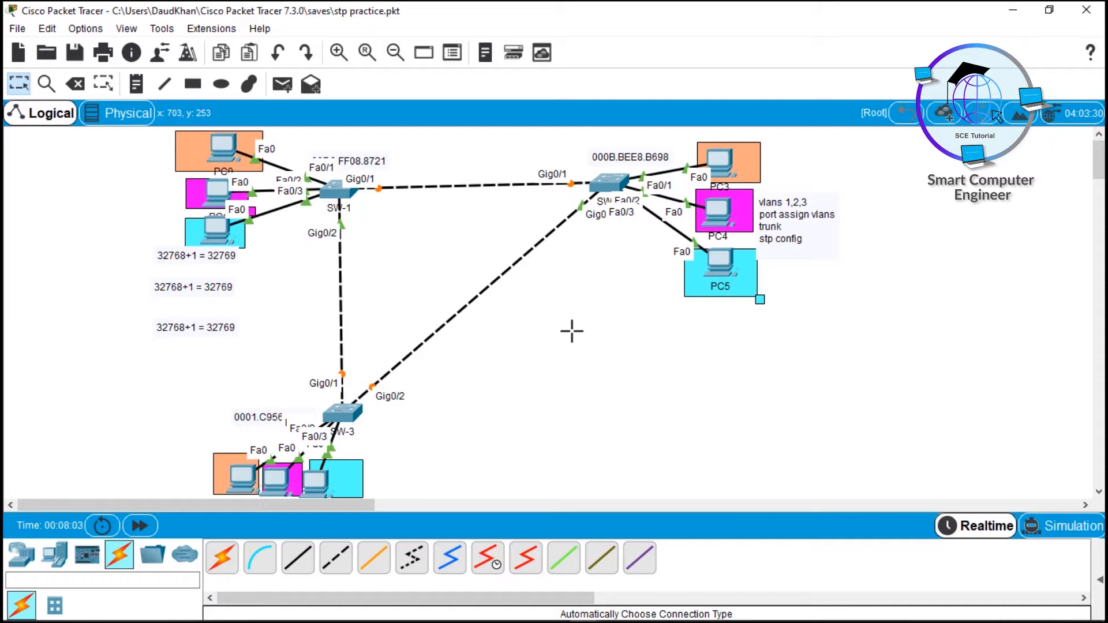
Move the VLAN task note farther away from the PCs beside SW-2, clear of the coloured rectangles
drag(799, 225, 834, 219)
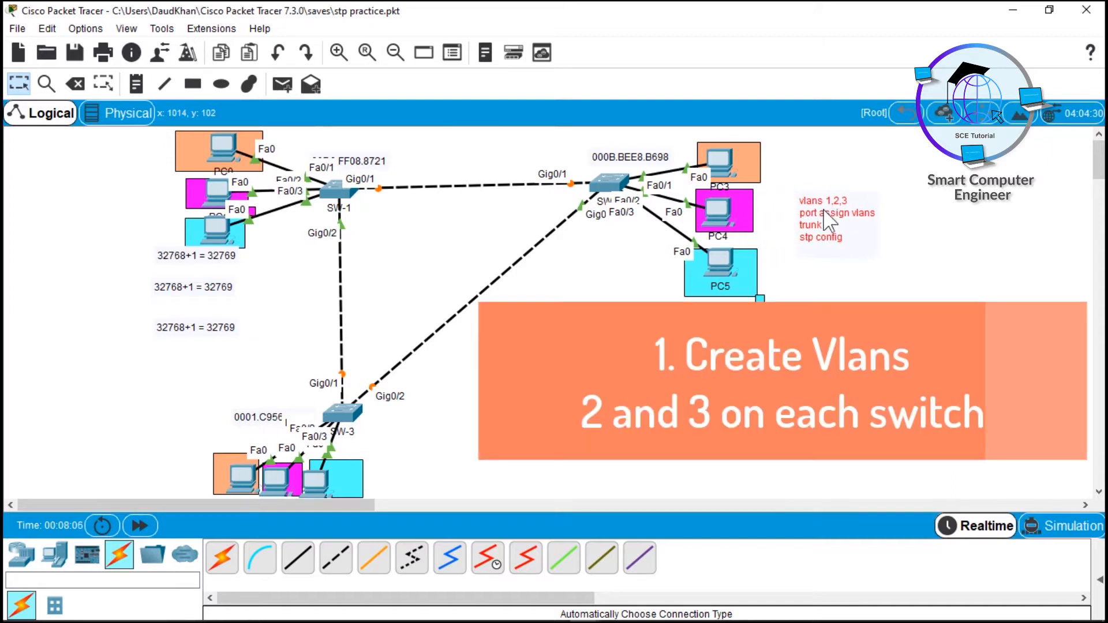
click(425, 228)
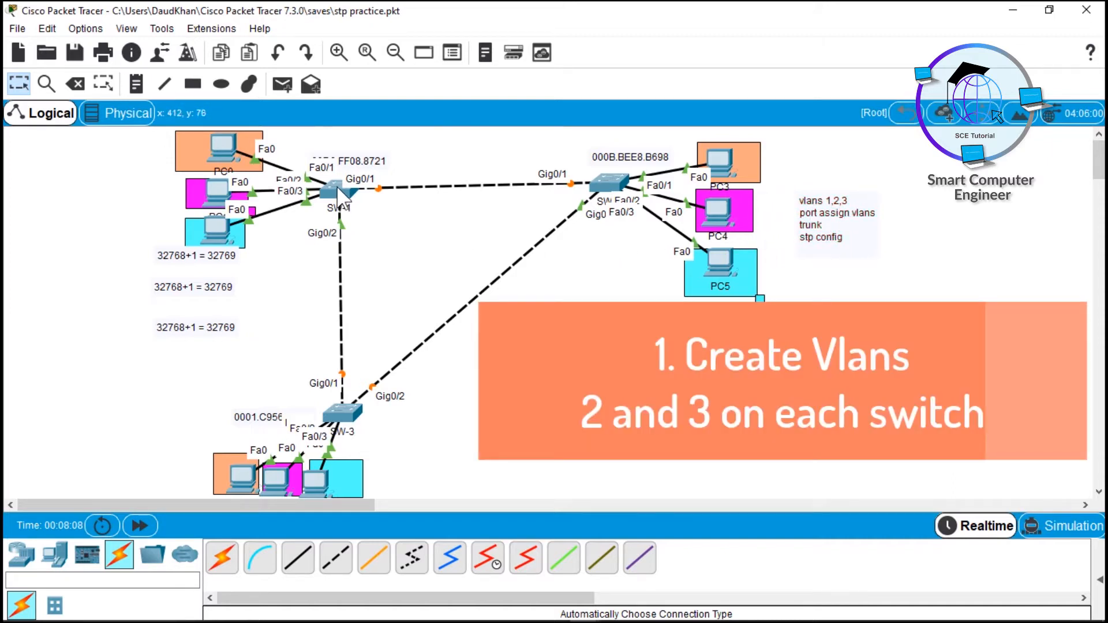
Open the SW-1 command line and enter global configuration mode with enable and conf t
click(341, 196)
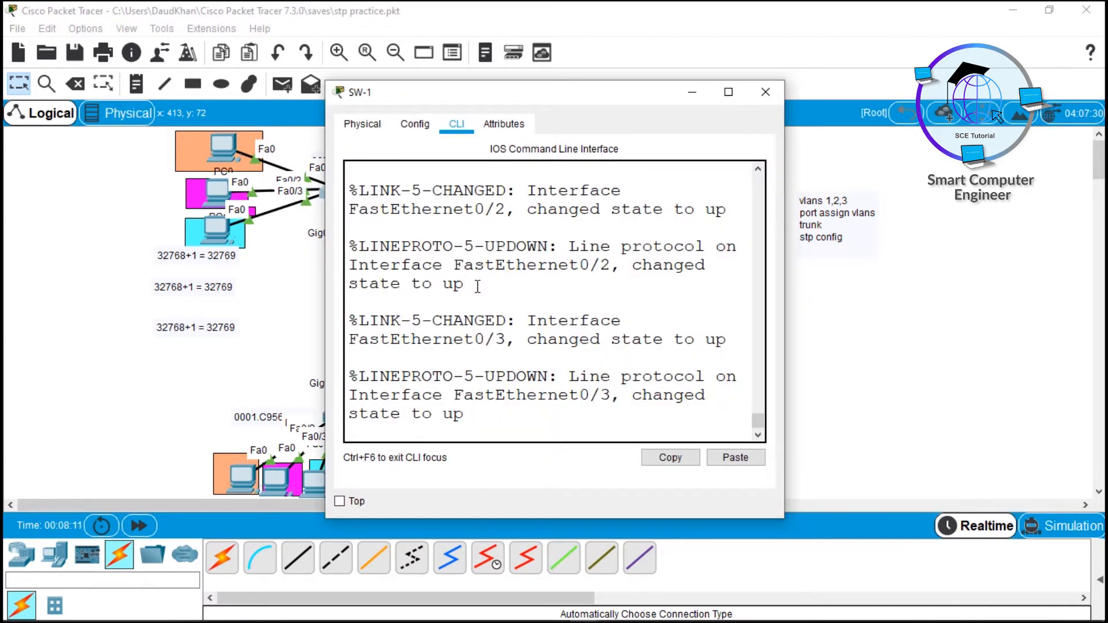
key(Return)
key(Return)
key(Return)
key(Return)
text(en)
key(Tab)
key(Return)
text(conf t)
key(Return)
key(Return)
Create VLAN 2 on SW-1, name it hr, and exit VLAN configuration
text(vl)
key(Tab)
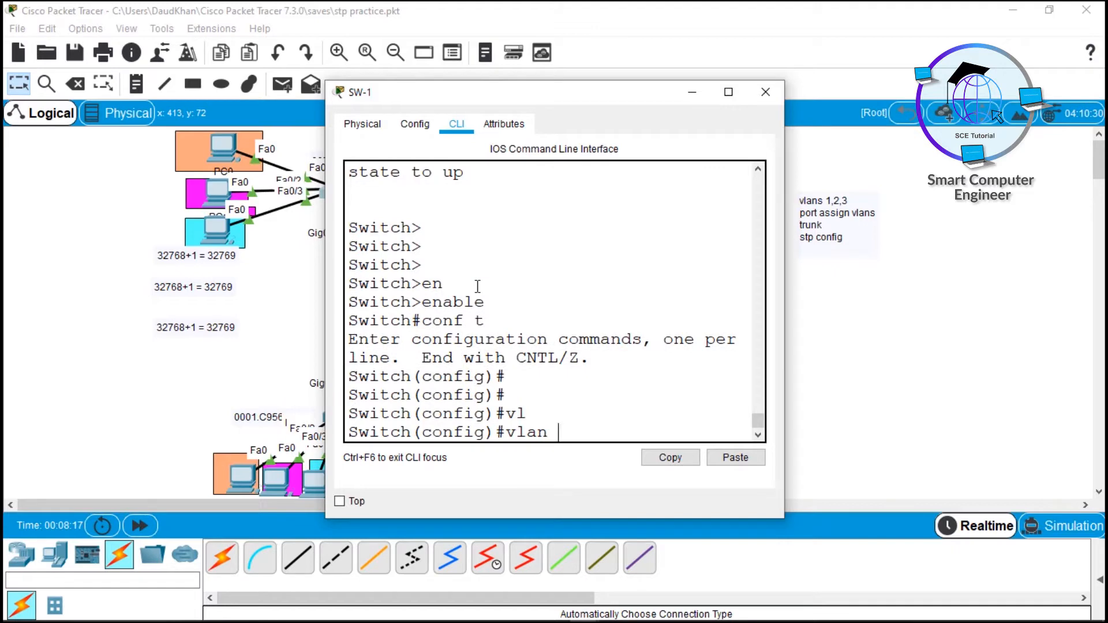
text(2)
key(Return)
text(name hr)
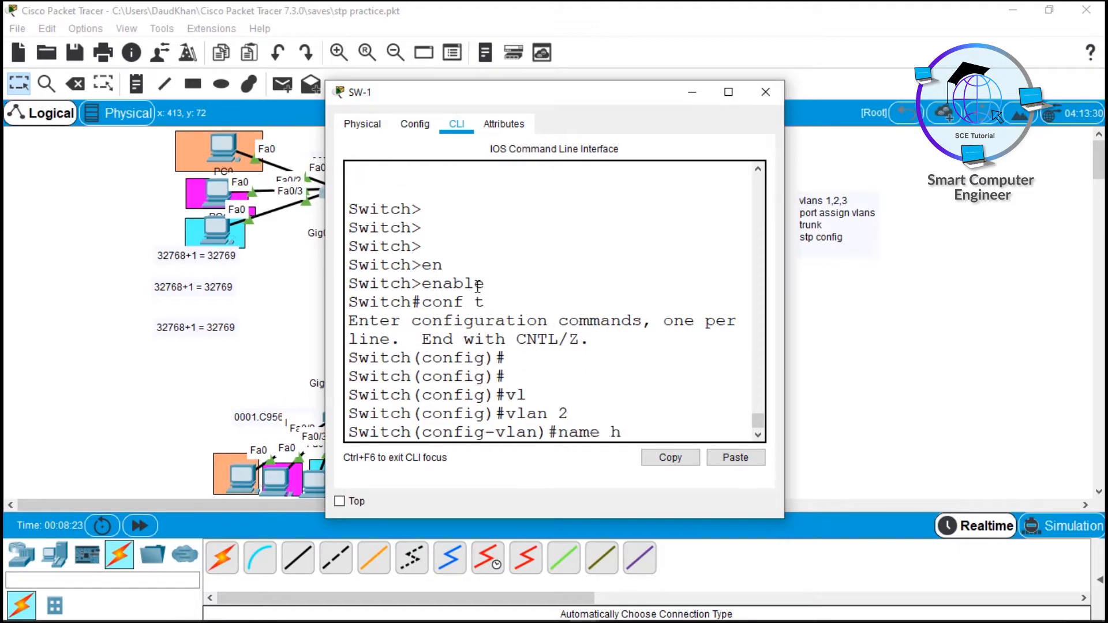
key(Return)
text(exit)
key(Return)
Create VLAN 3 on SW-1, name it marketing, and close the switch window
text(vlan)
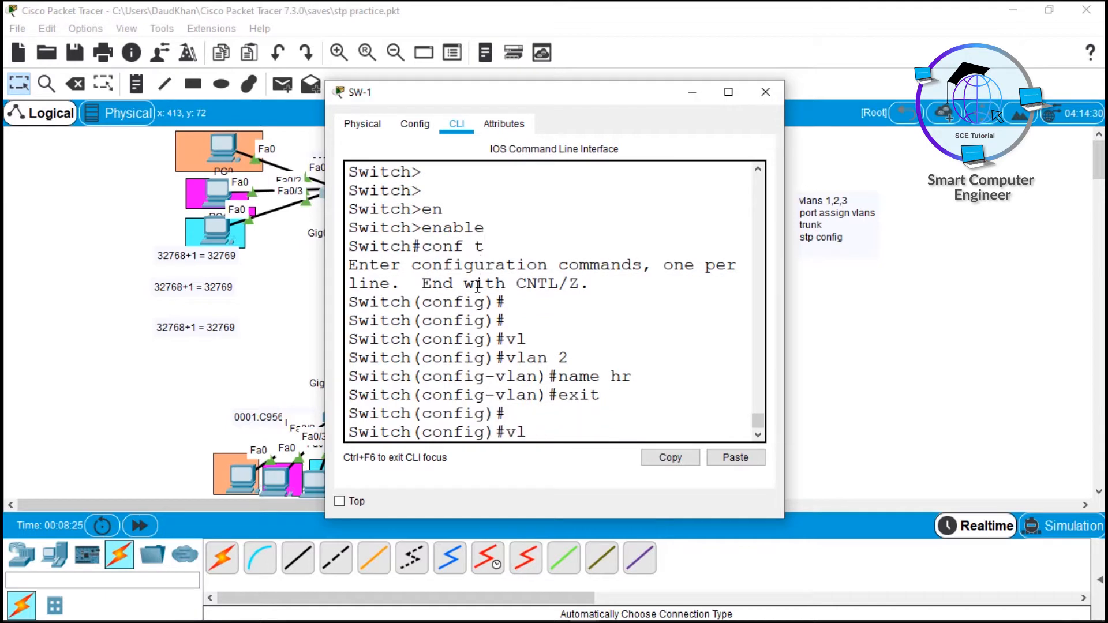
key(Tab)
text(3)
key(Return)
text(name mae)
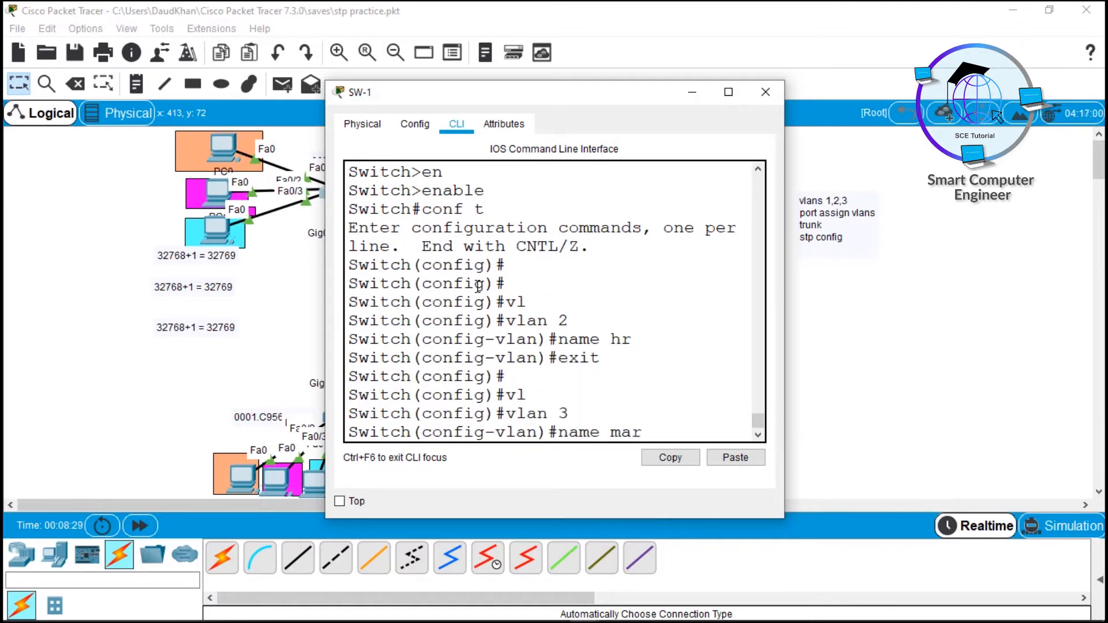
text(rketing)
key(Return)
text(exit)
key(Return)
key(Return)
key(Return)
key(Return)
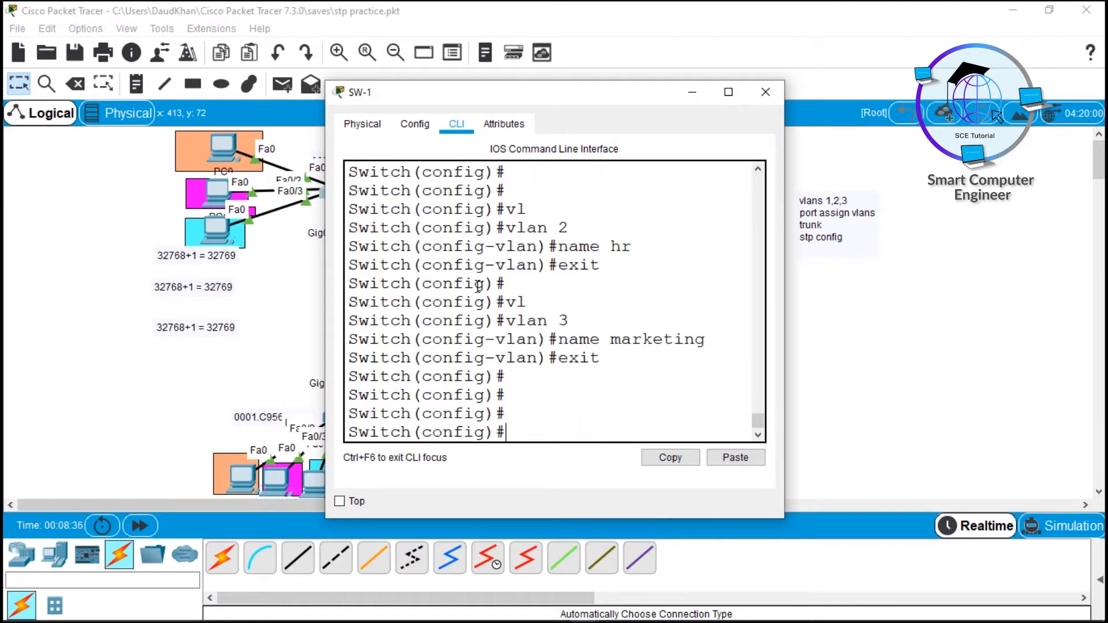
click(766, 92)
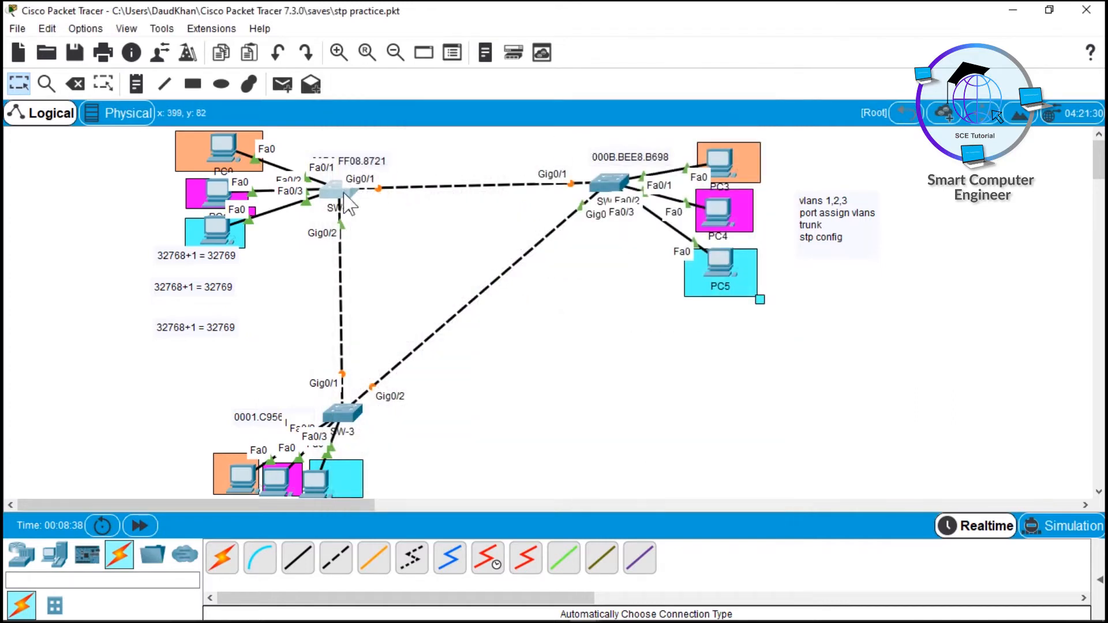
Open the SW-2 command line and enter global configuration mode with enable and conf t
click(616, 186)
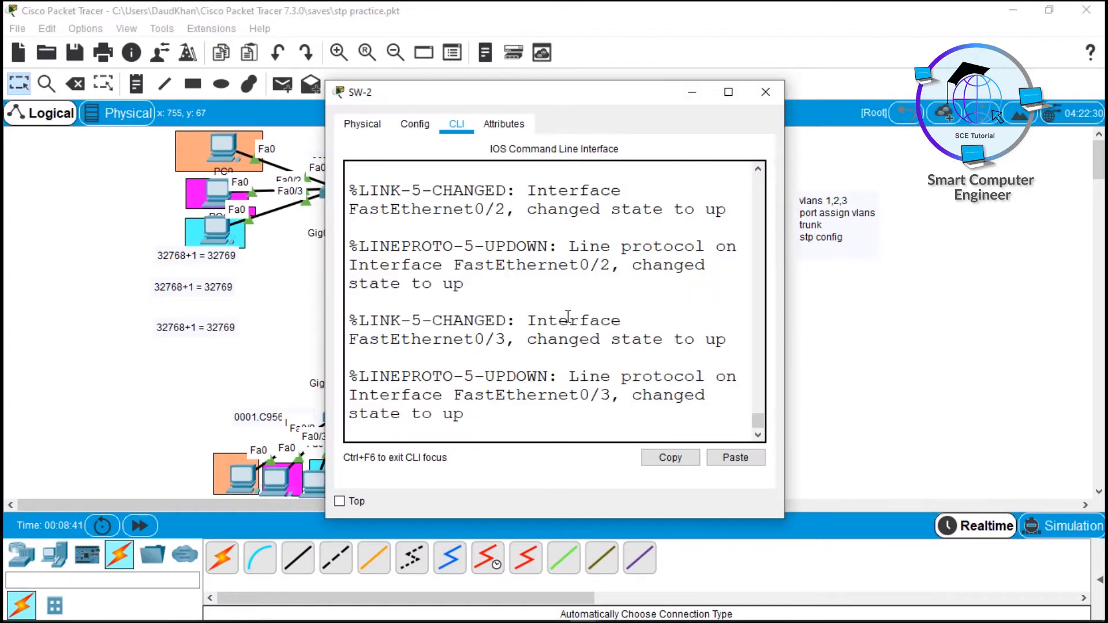
key(Return)
key(Return)
text(en)
key(Tab)
key(Return)
text(conf t)
key(Return)
key(Return)
key(Return)
Create VLAN 2 on SW-2 without a name and exit VLAN configuration
text(vl)
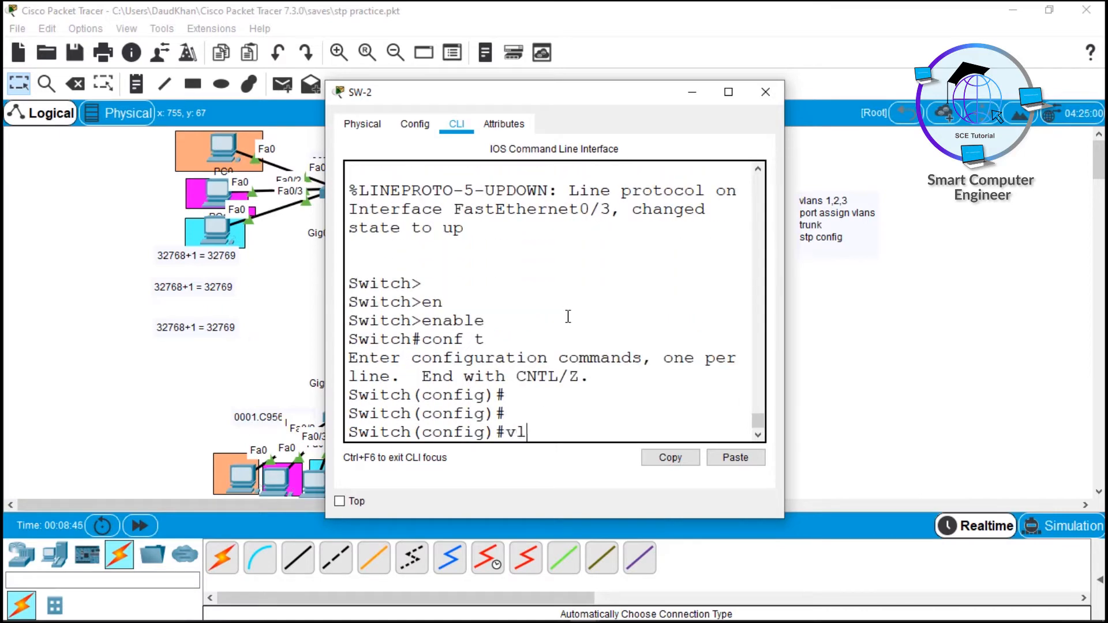
key(Tab)
text(2)
key(Return)
text(exit)
key(Return)
Create VLAN 3 on SW-2 without a name, exit VLAN configuration, and return to the topology
text(vl)
key(Tab)
text(3)
key(Return)
text(ex)
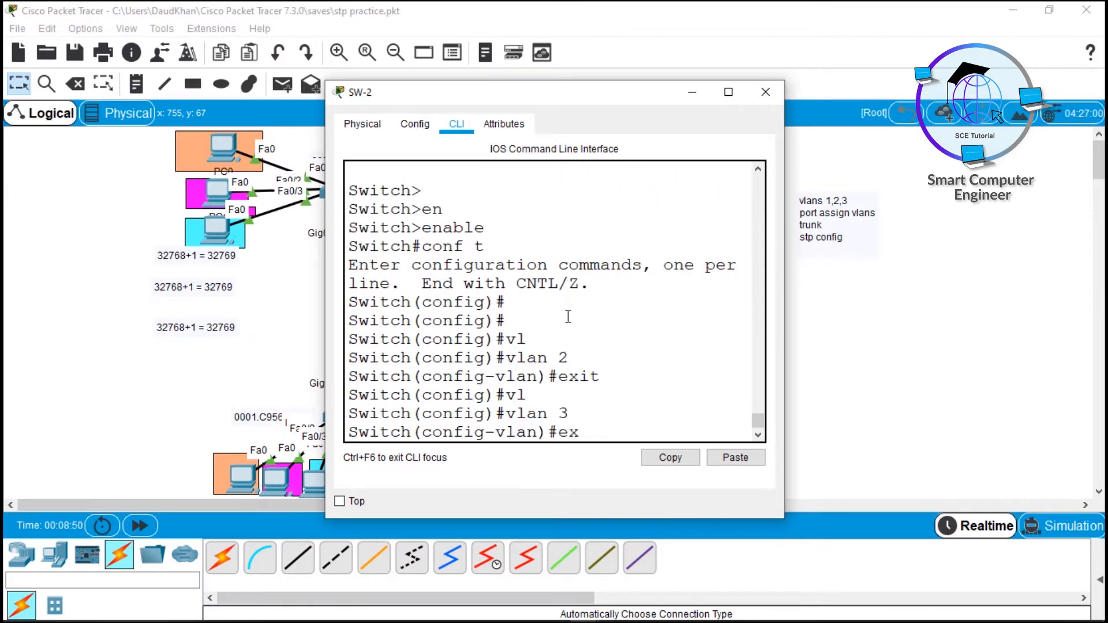
text(it)
key(Return)
key(Return)
key(Return)
key(Return)
key(Return)
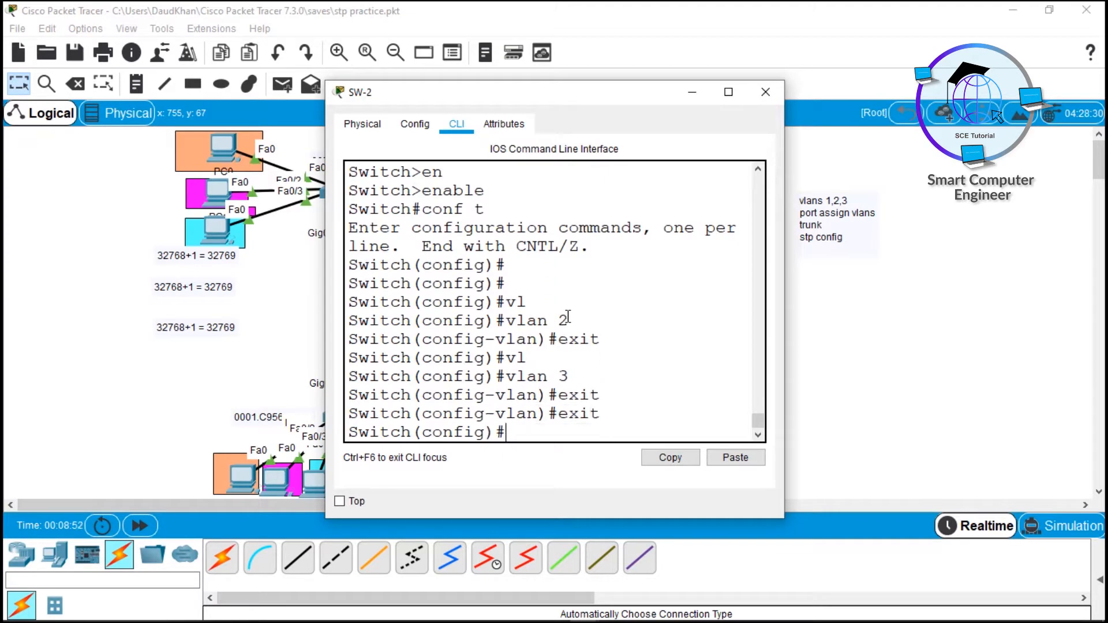
click(869, 379)
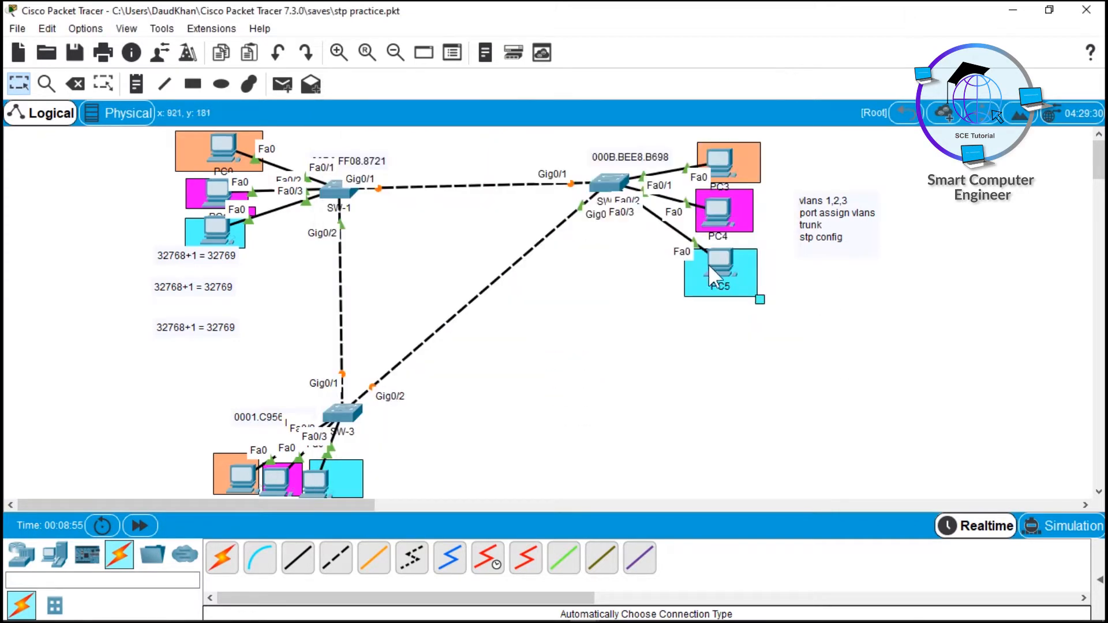
Open the SW-3 command line and enter global configuration mode with enable and conf t
click(342, 412)
key(Return)
key(Return)
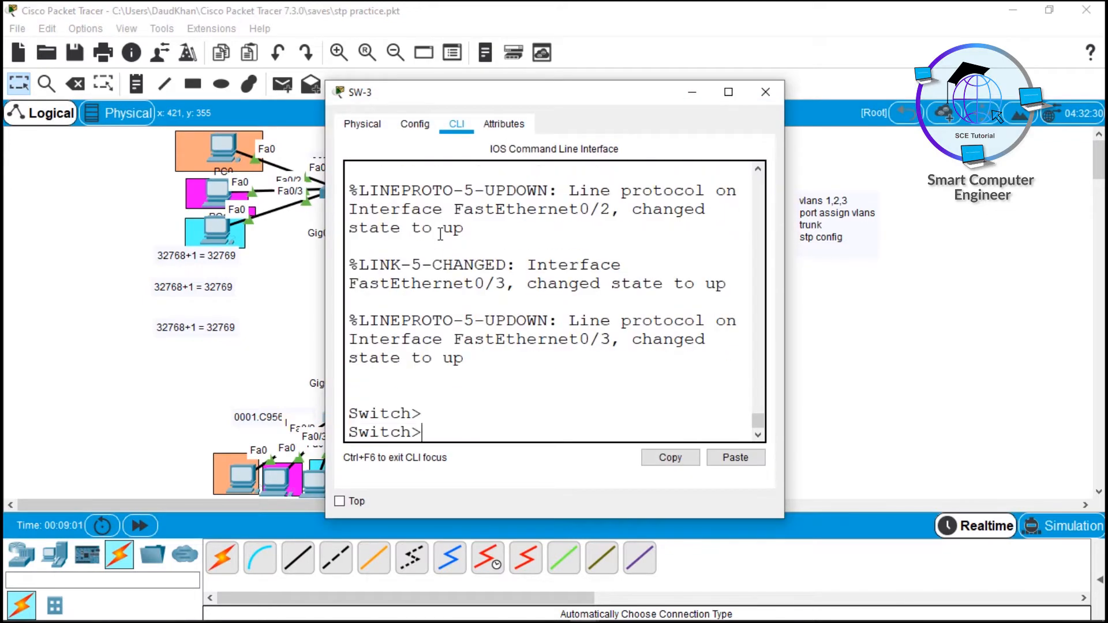
text(en)
key(Tab)
key(Return)
text(conf t)
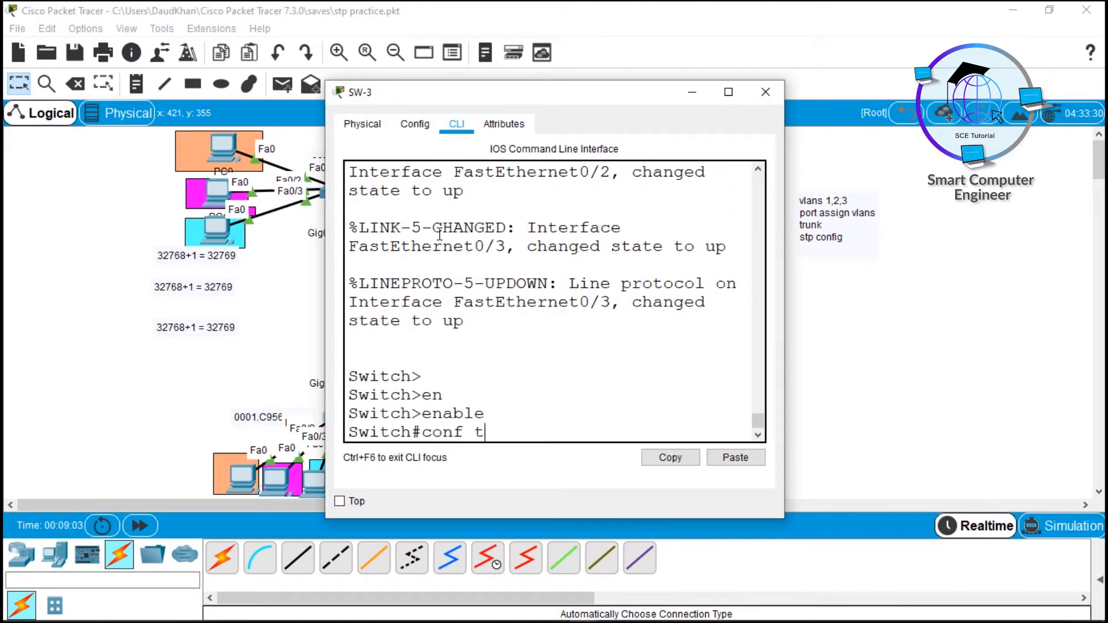
key(Return)
key(Return)
Create VLAN 2 on SW-3 without a name and exit VLAN configuration
text(vl)
key(Tab)
text(2)
key(Return)
text(exit)
key(Return)
Create VLAN 3 on SW-3 without a name, exit VLAN configuration, and return to the topology
text(vl)
key(Tab)
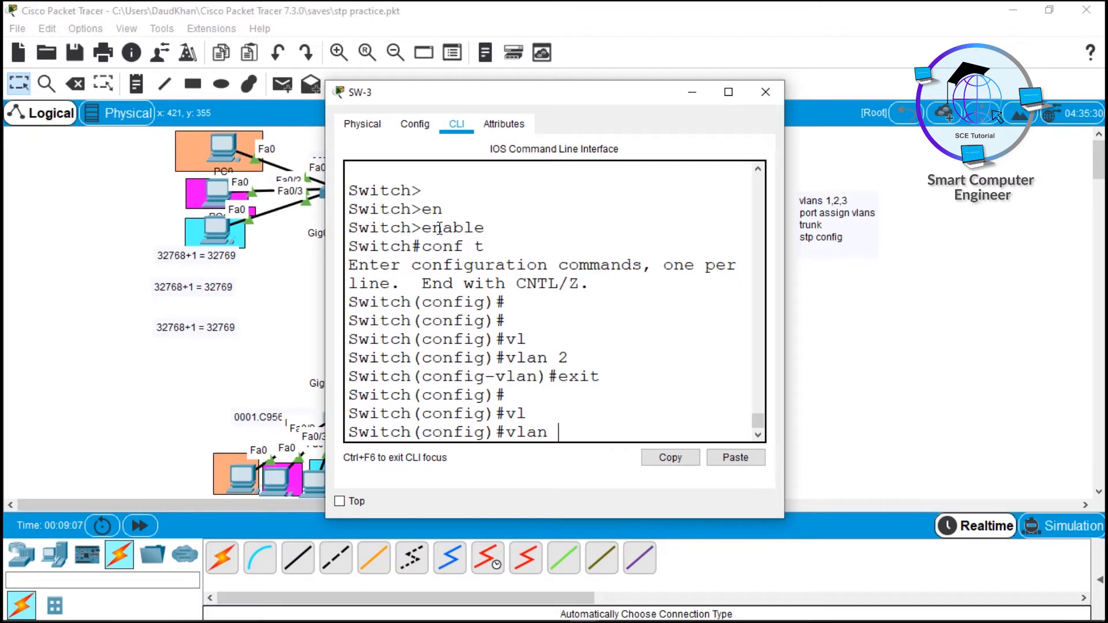
text(3)
key(Return)
text(exit)
key(Return)
key(Return)
key(Return)
key(Return)
key(Return)
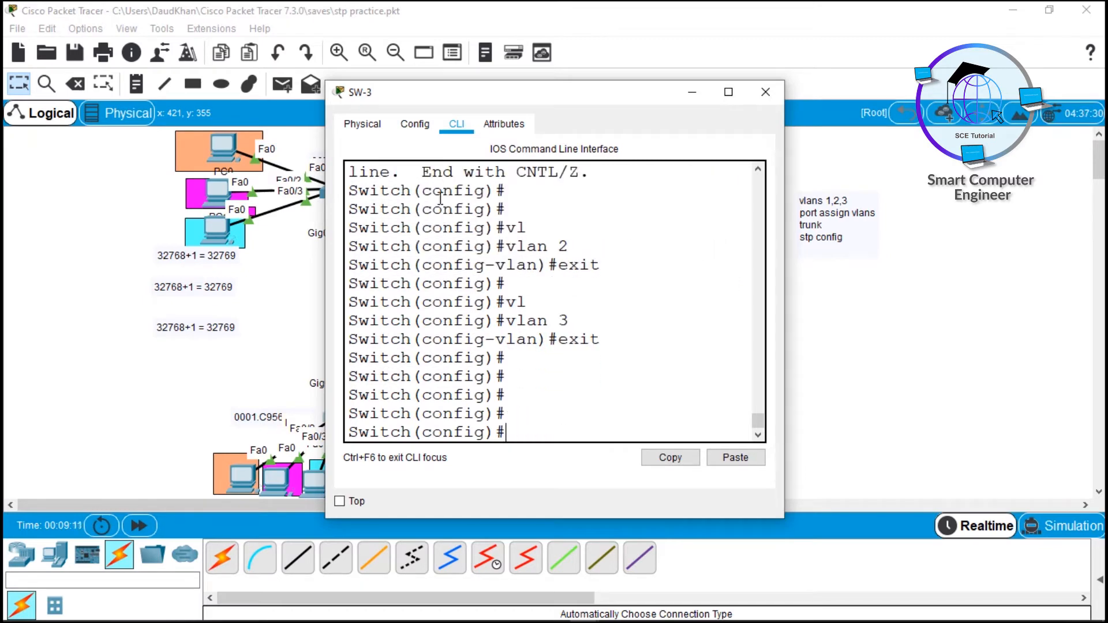
click(764, 92)
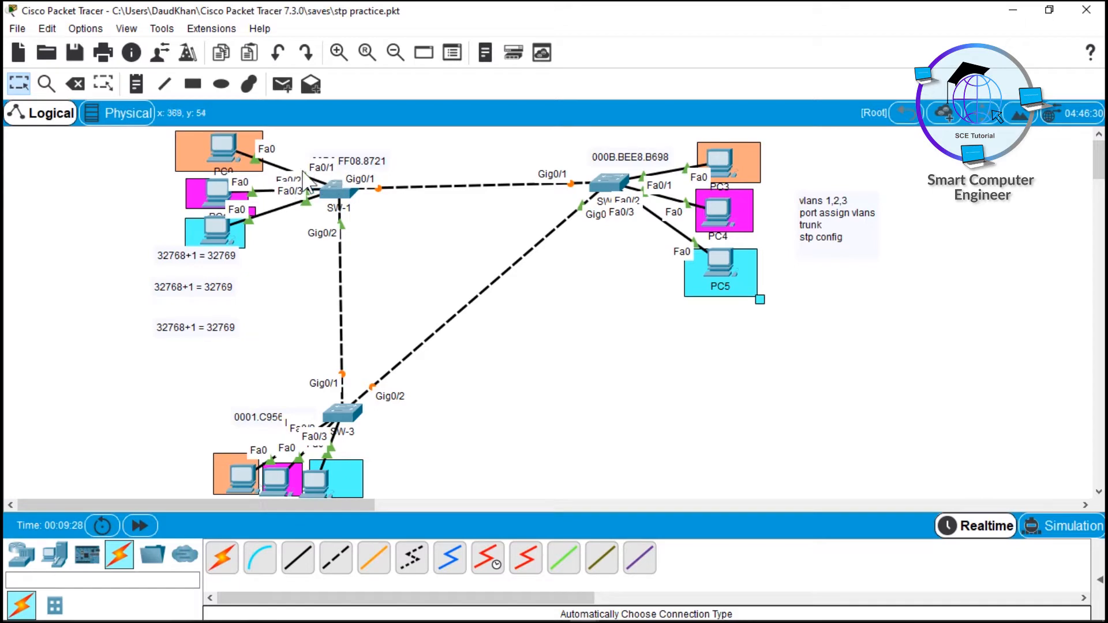
Open the SW-1 command line and enter interface configuration for fastEthernet 0/2
click(338, 189)
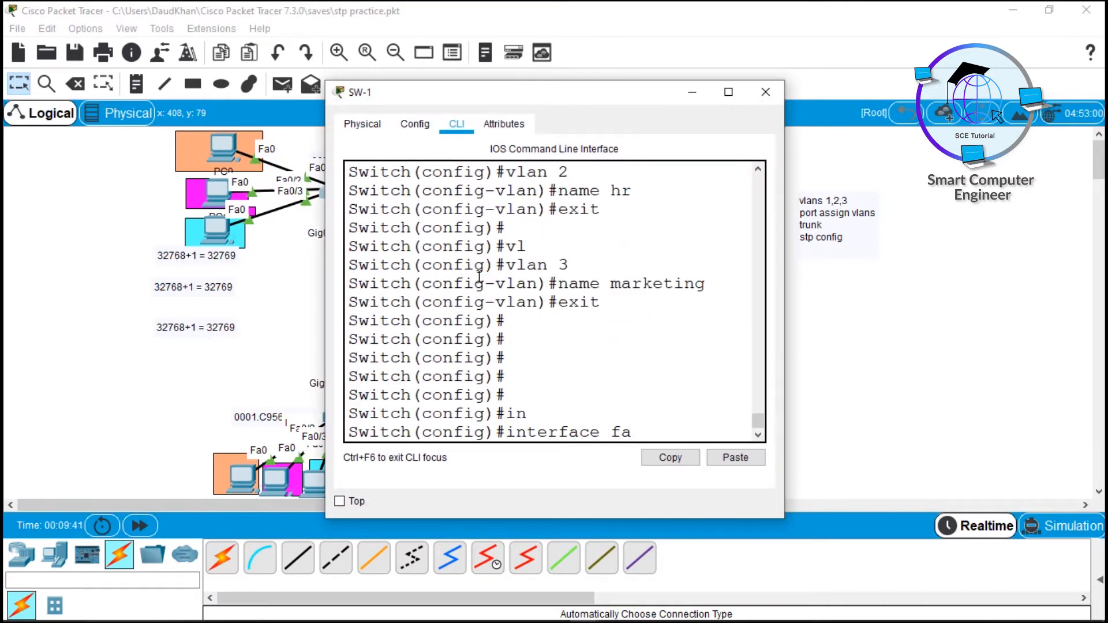
key(Tab)
text(0/2)
key(Return)
Set SW-1's fastEthernet 0/2 to access mode with switchport mode access
text(sw)
key(Tab)
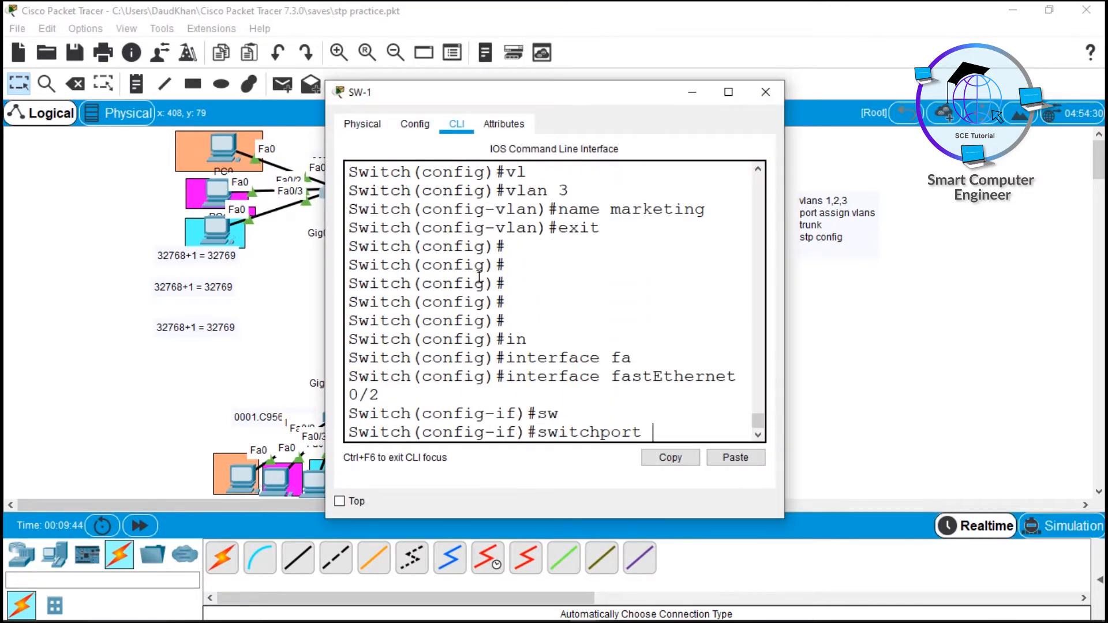
text(mod)
key(Tab)
text(acx)
key(BackSpace)
key(BackSpace)
key(Tab)
key(Return)
Assign SW-1's fastEthernet 0/2 to VLAN 2 with switchport access vlan 2 and exit the interface configuration
text(switchport)
key(Tab)
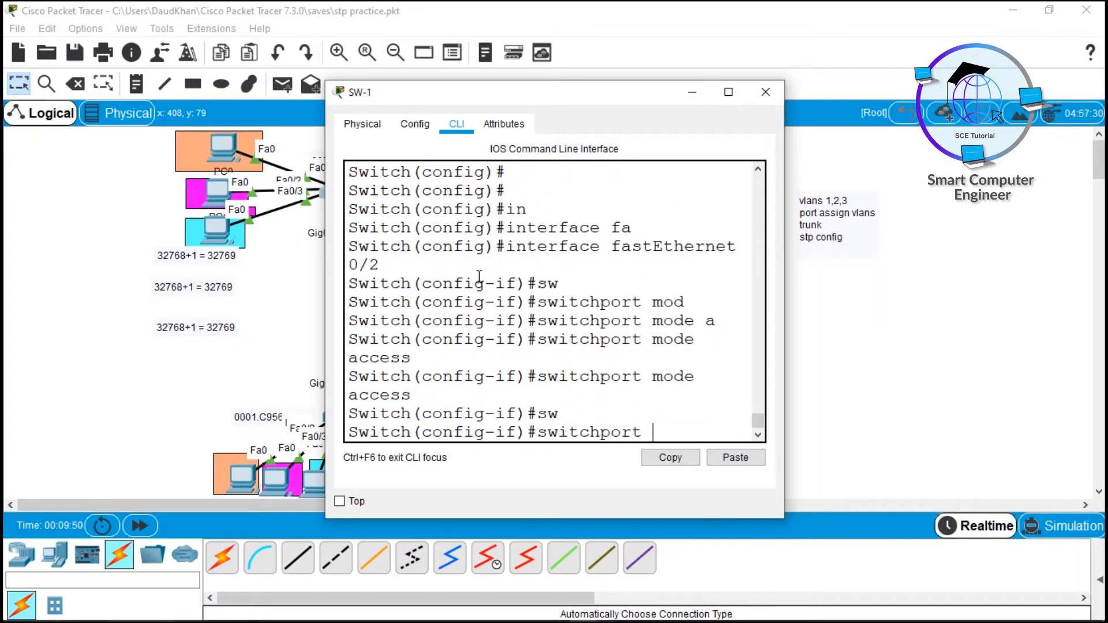
text(acc)
key(Tab)
text(vl)
key(Tab)
text(2)
key(Return)
text(exit)
key(Return)
key(Return)
Enter interface configuration for fastEthernet 0/3 on SW-1 and set the port to access mode
key(Up)
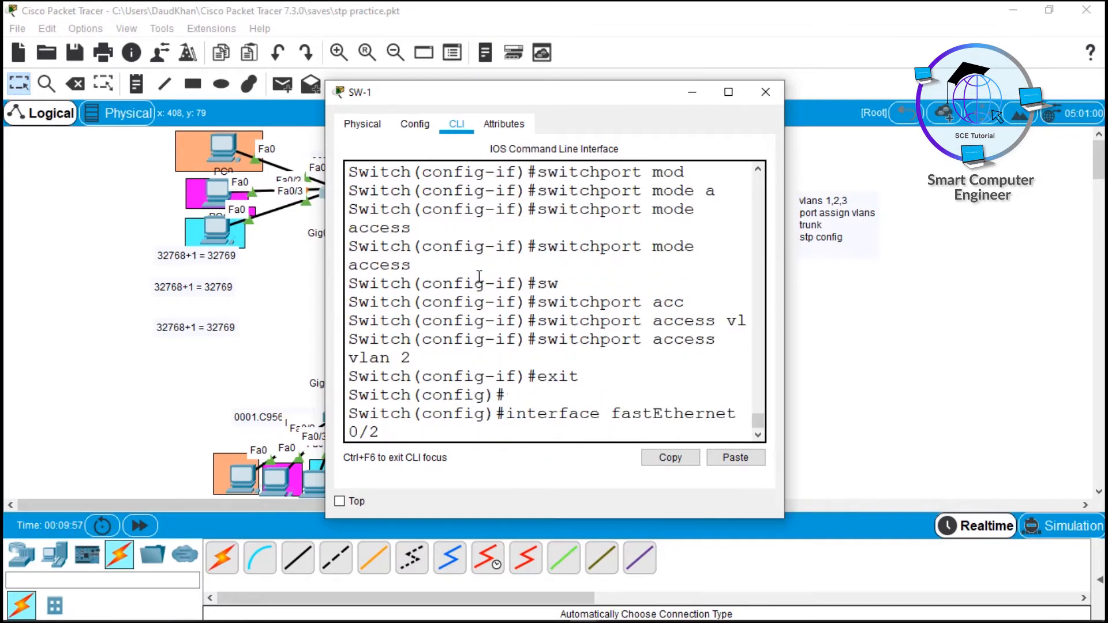
key(Return)
key(Up)
key(Up)
key(Up)
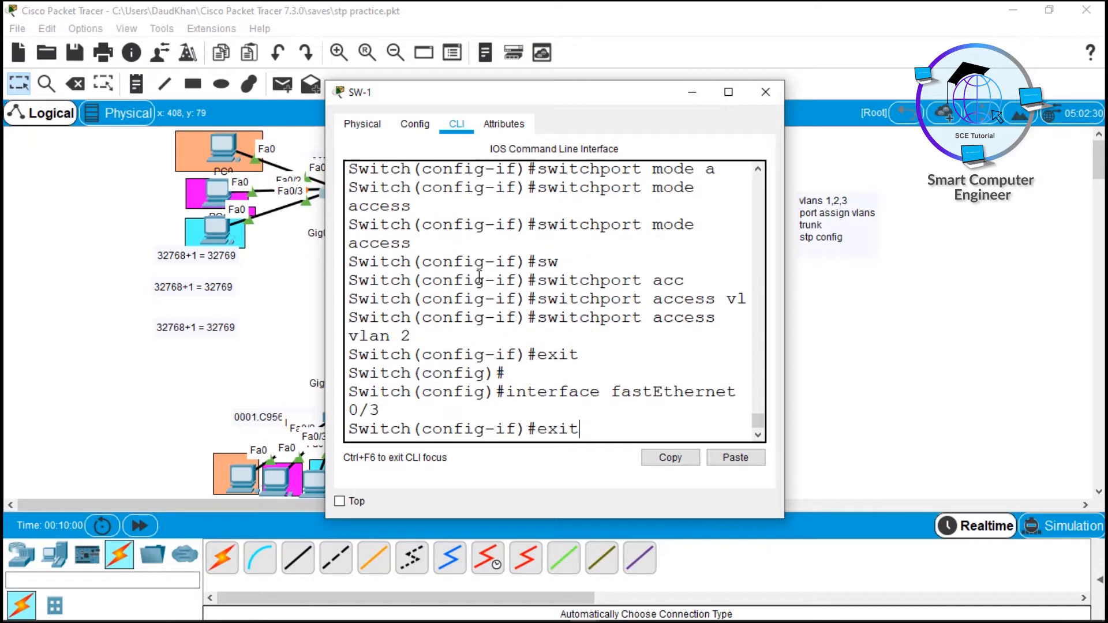
key(Up)
key(Return)
Assign SW-1's fastEthernet 0/3 to VLAN 3 with switchport access vlan 3
key(Up)
key(Up)
key(Up)
key(Up)
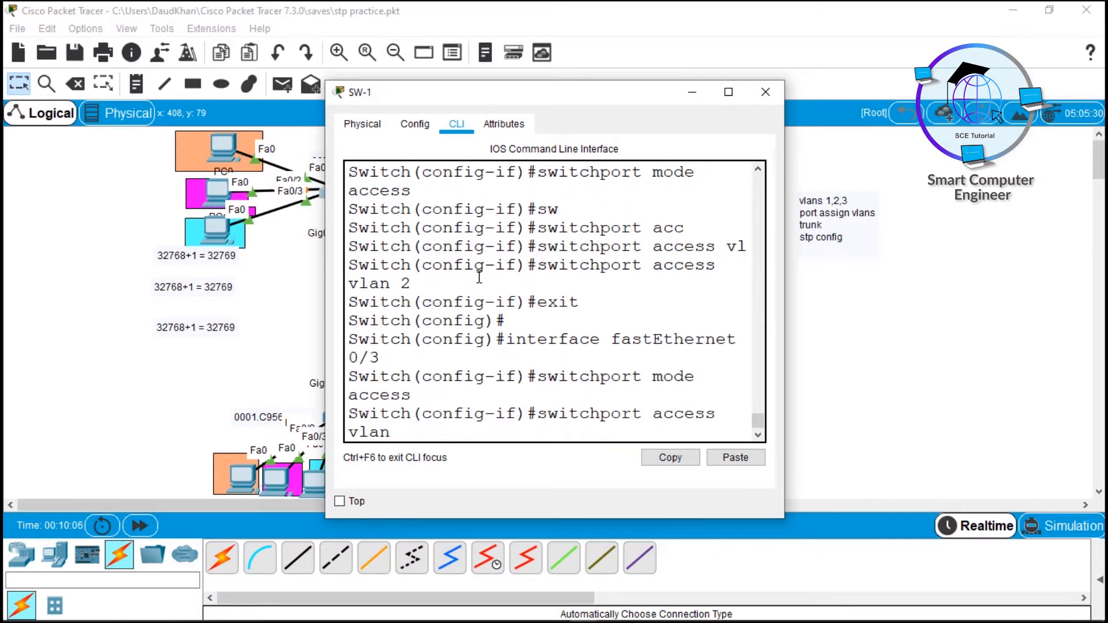
text(3)
key(Return)
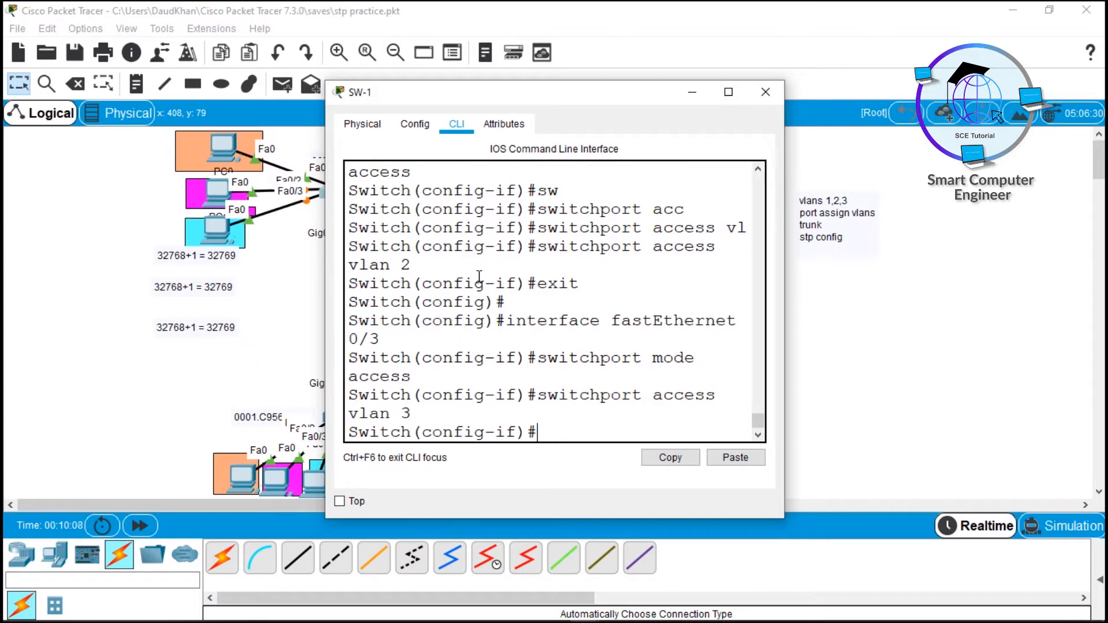
Leave configuration mode on SW-1 with end to return to privileged EXEC mode
text(en)
key(Return)
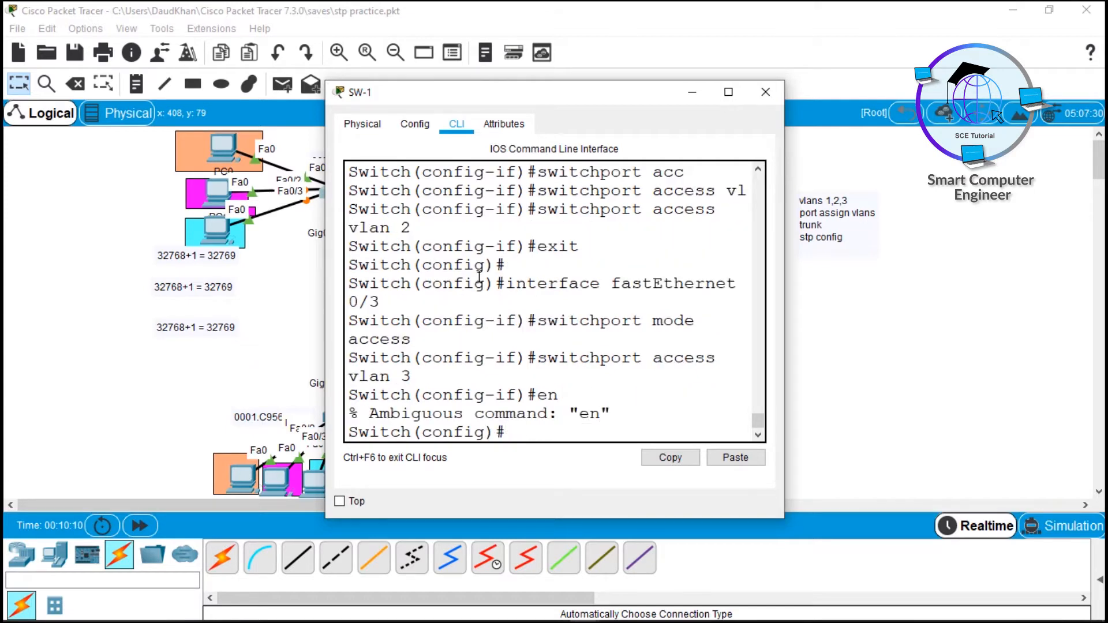
text(end)
key(Return)
key(Return)
Run show vlan on SW-1, check the port assignments of VLANs 2 and 3 in the enlarged window, and close it
text(show vl)
key(Tab)
key(Return)
key(super+Up)
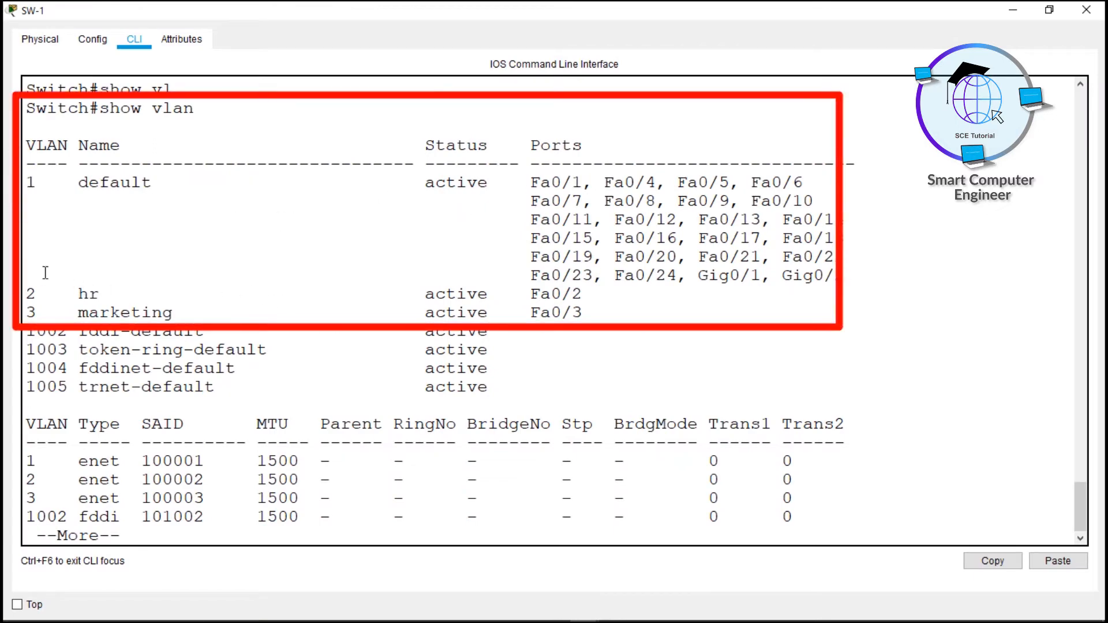
drag(27, 294, 597, 314)
click(1086, 10)
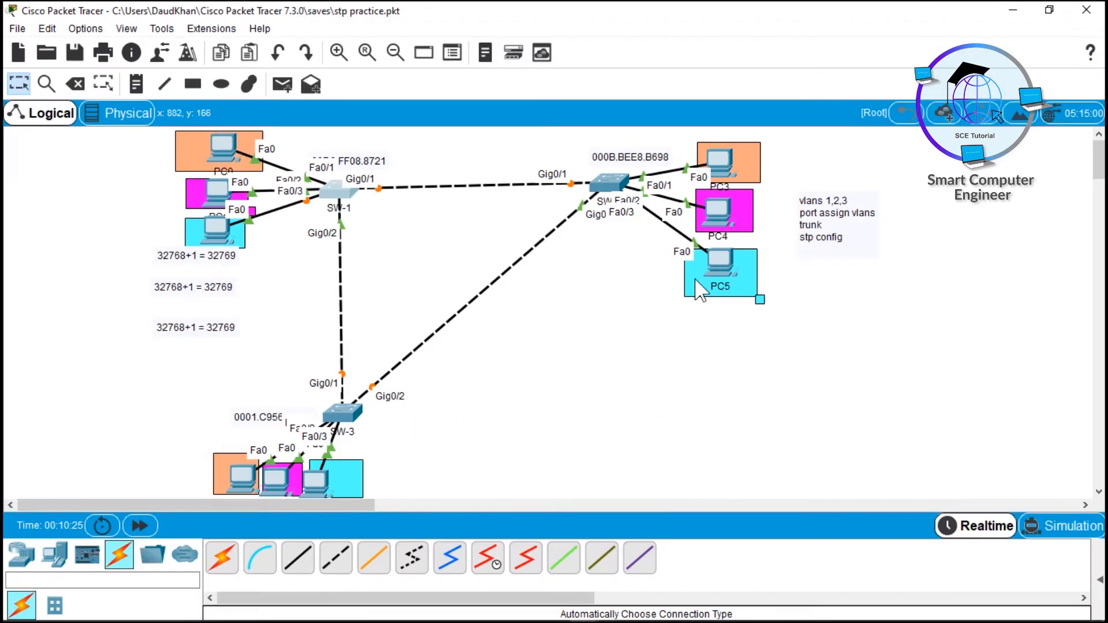
Open the SW-2 command line and enter interface configuration for fastEthernet 0/2
click(626, 191)
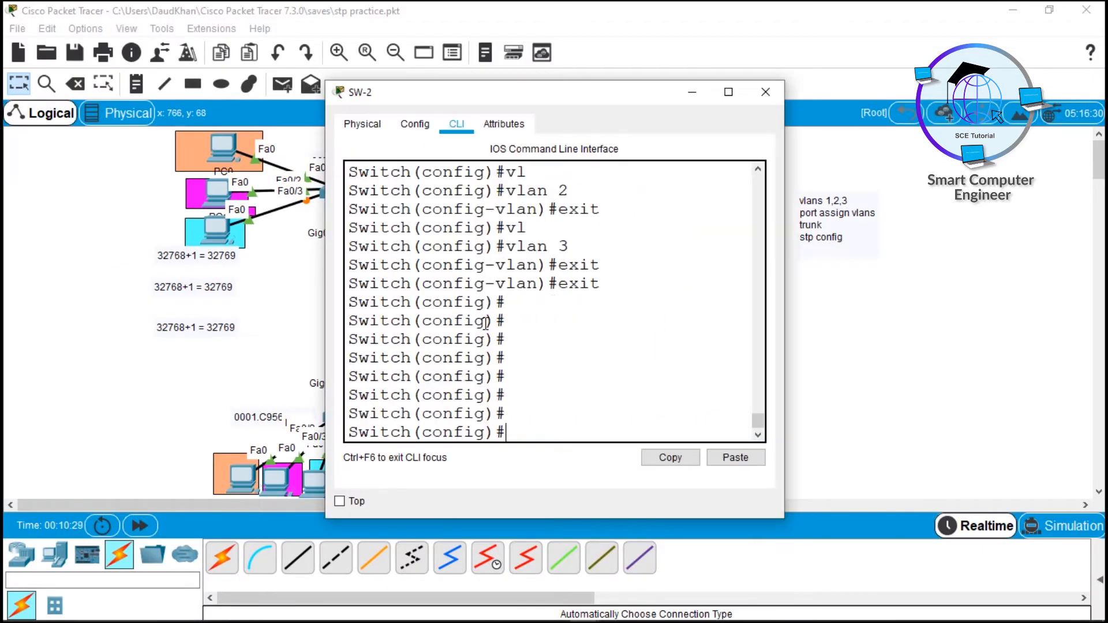
text(itch(config)#in)
key(Tab)
text(fa)
key(Tab)
text(0)
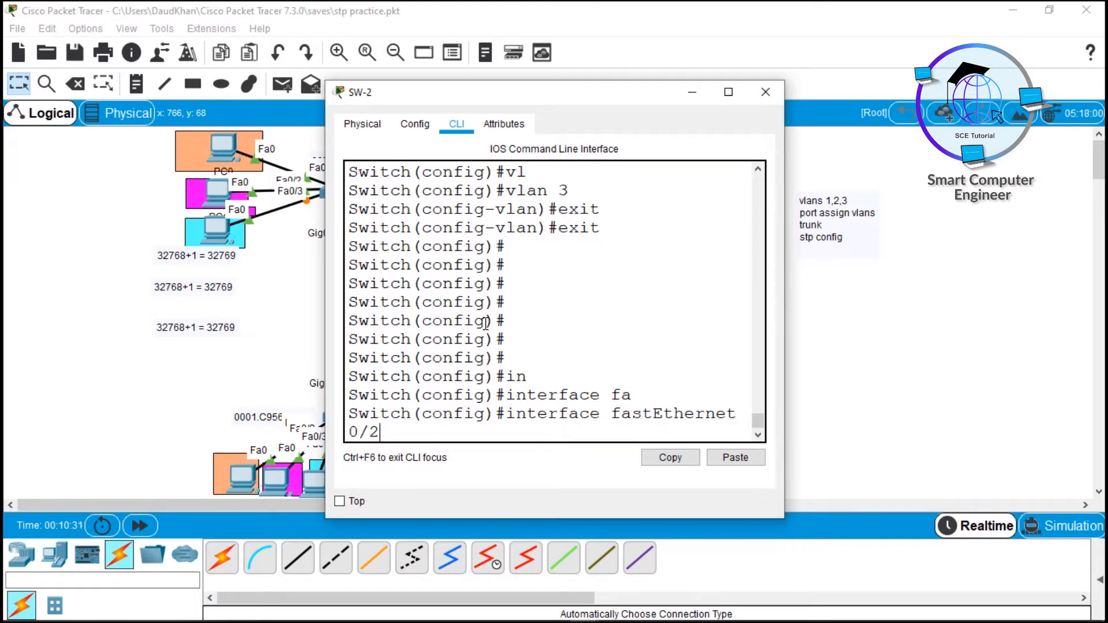
key(Return)
Set SW-2's fastEthernet 0/2 to access mode with switchport mode access
text(sw)
key(Tab)
text(mod)
key(Tab)
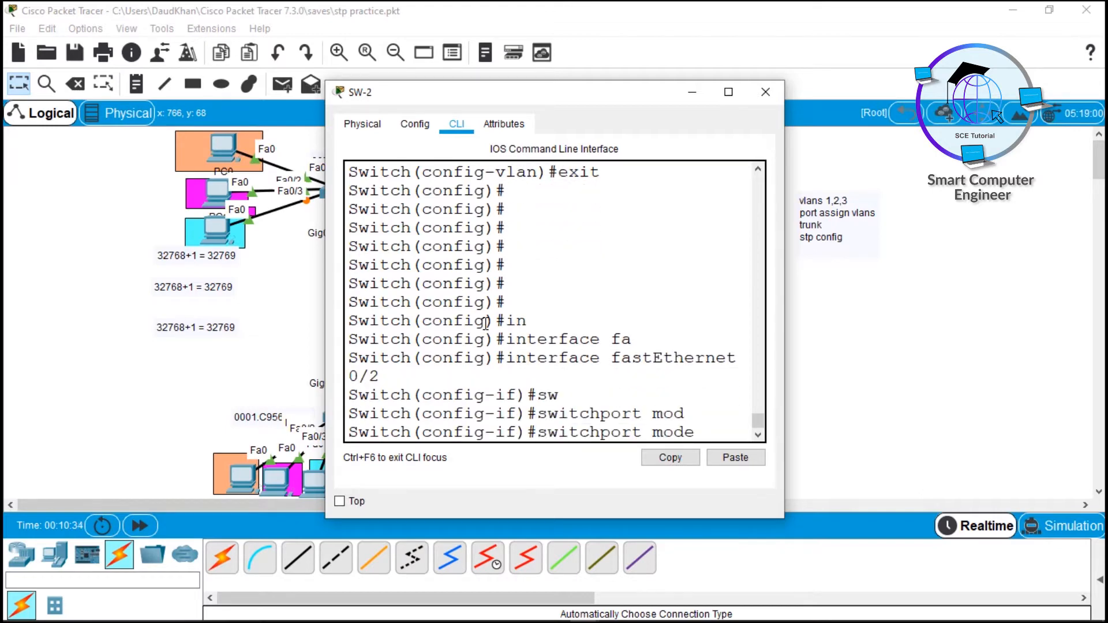
text(acc)
key(Tab)
key(Return)
Assign SW-2's fastEthernet 0/2 to VLAN 2 with switchport access vlan 2 and exit the interface configuration
key(Tab)
text(acc)
key(Tab)
text(vl)
key(Tab)
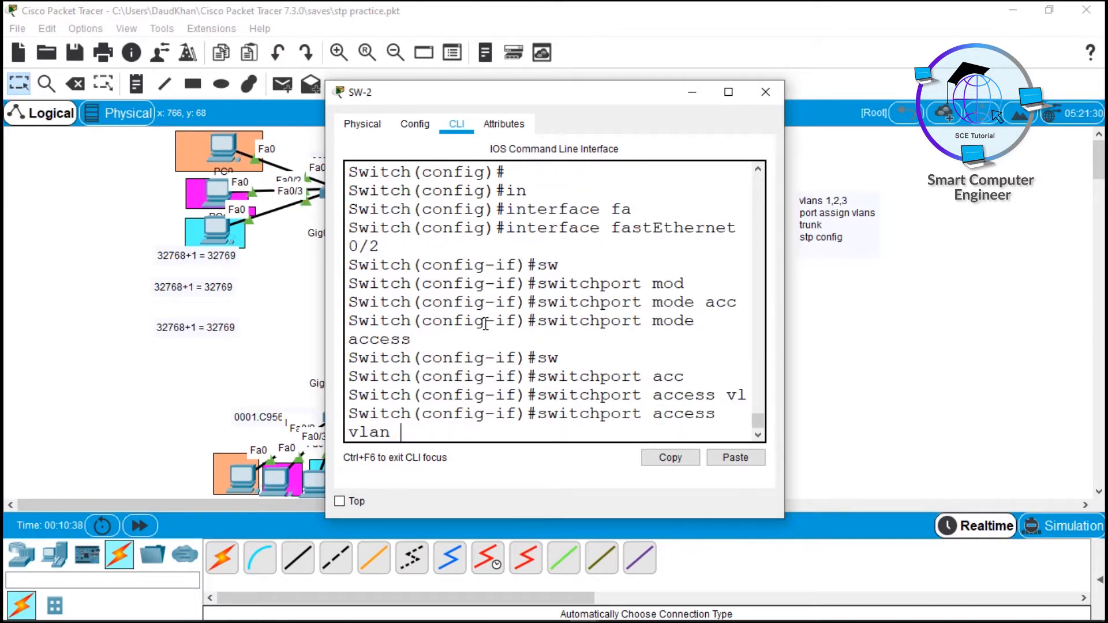
text(2)
key(Return)
text(exit)
key(Return)
key(Return)
Reuse the earlier interface command on SW-2 to enter configuration for fastEthernet 0/3
key(Up)
key(Up)
key(Down)
key(Up)
key(BackSpace)
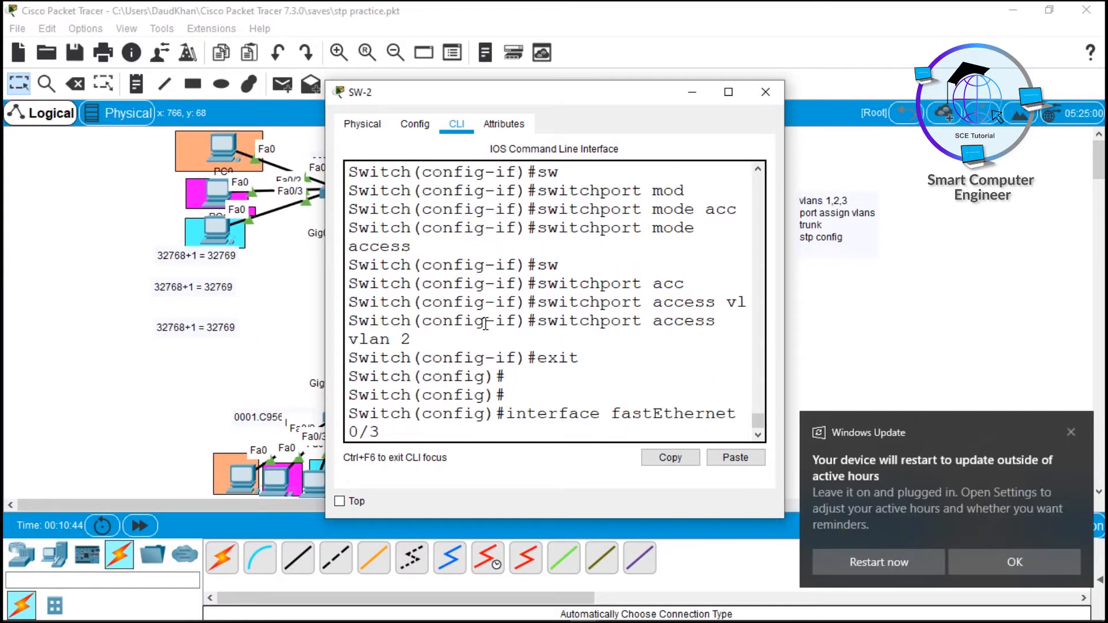
text(3)
key(Return)
Set SW-2's fastEthernet 0/3 to access mode by reusing the switchport mode access command
key(Up)
key(Up)
key(Up)
key(Up)
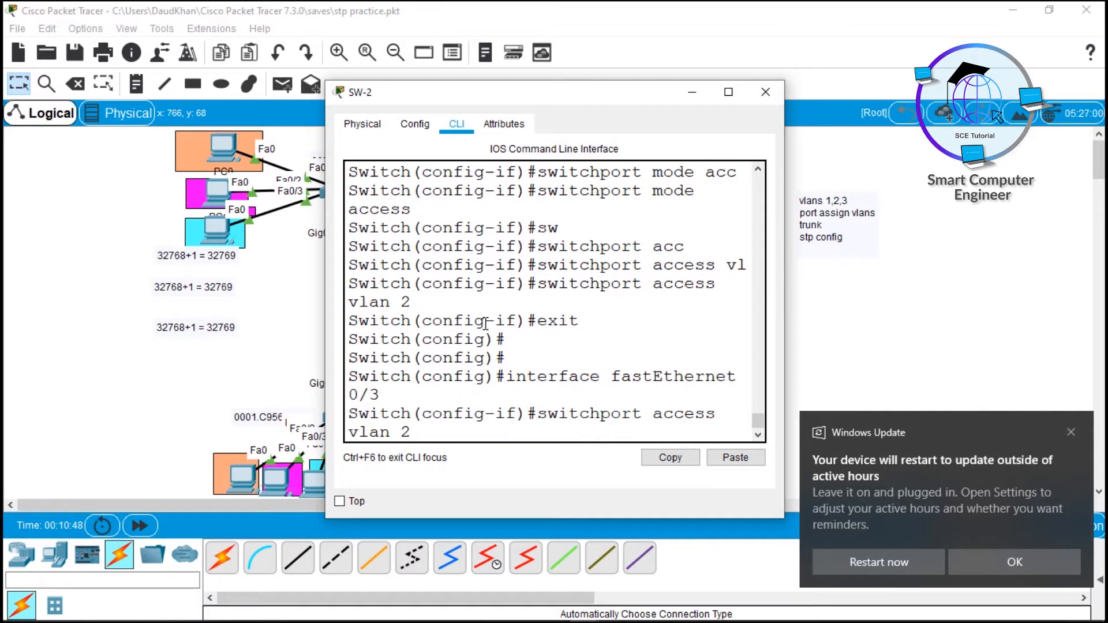
key(Return)
Assign SW-2's fastEthernet 0/3 to VLAN 3 and return to privileged EXEC mode with end
key(Up)
key(Up)
key(Up)
key(Up)
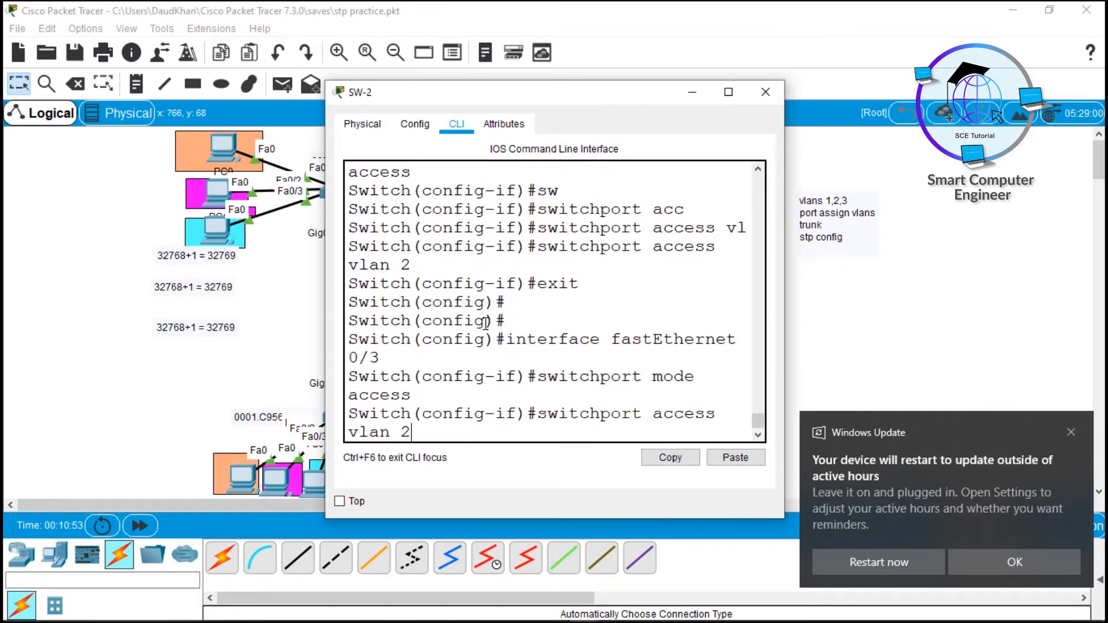
key(Return)
text(end)
key(Return)
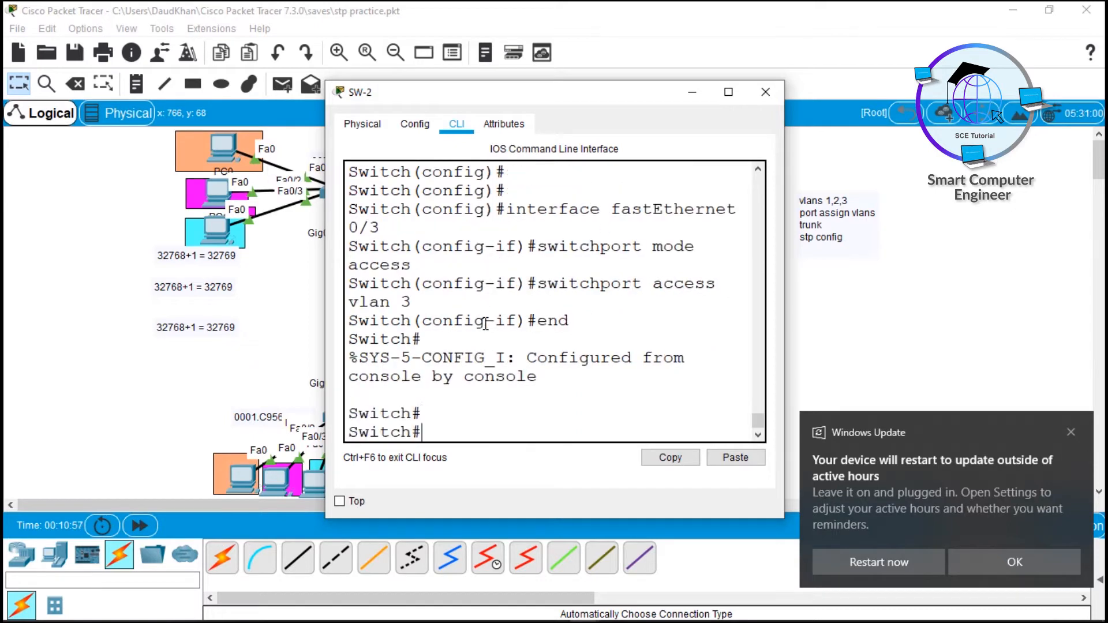
key(Return)
Run show vlan on SW-2, check the ports assigned to VLANs 1, 2 and 3 in the enlarged window, and close it
text(show)
key(Tab)
text(\)
key(Return)
key(Up)
key(Return)
key(super+Up)
key(Up)
key(BackSpace)
key(Return)
drag(27, 182, 584, 177)
click(584, 179)
drag(36, 294, 589, 307)
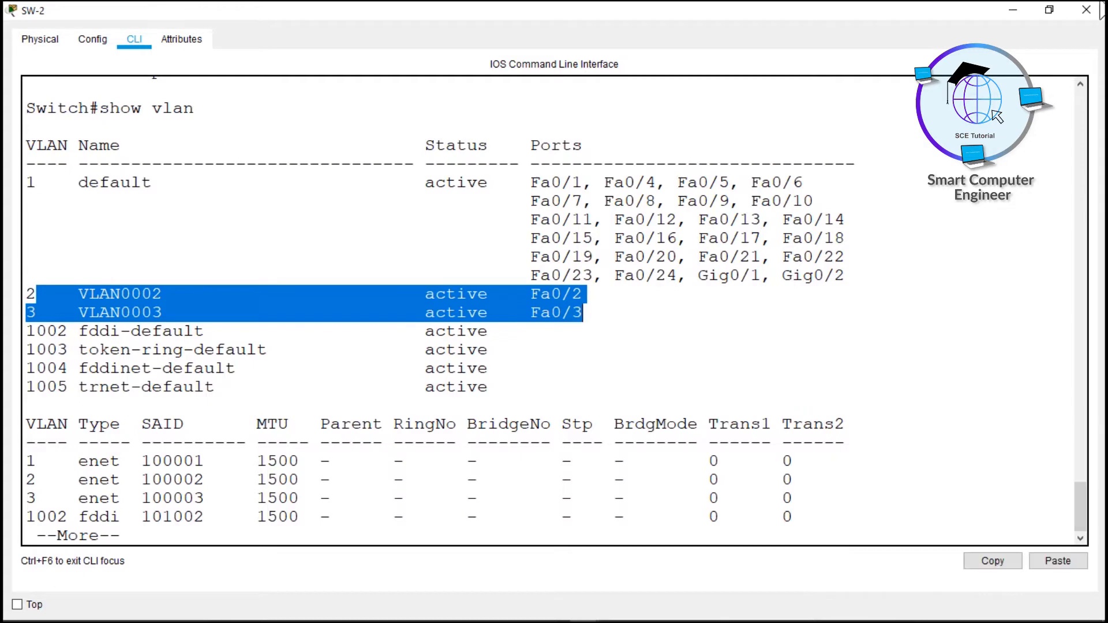
click(1087, 9)
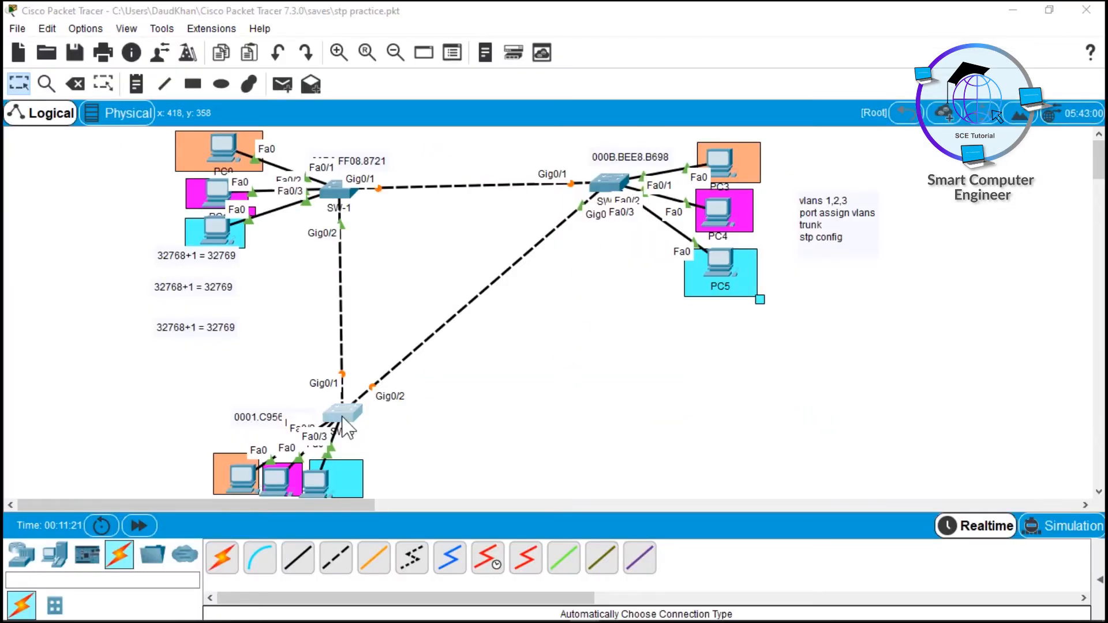
Open the SW-3 command line and enter interface configuration for fastEthernet 0/2
click(343, 412)
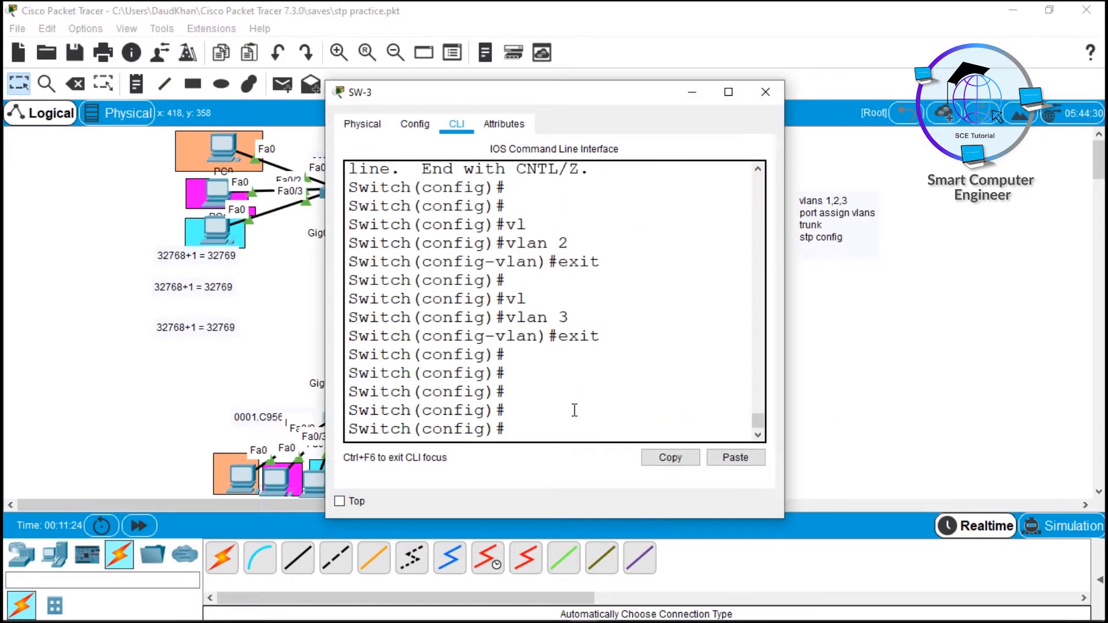
key(Return)
key(Return)
text(i)
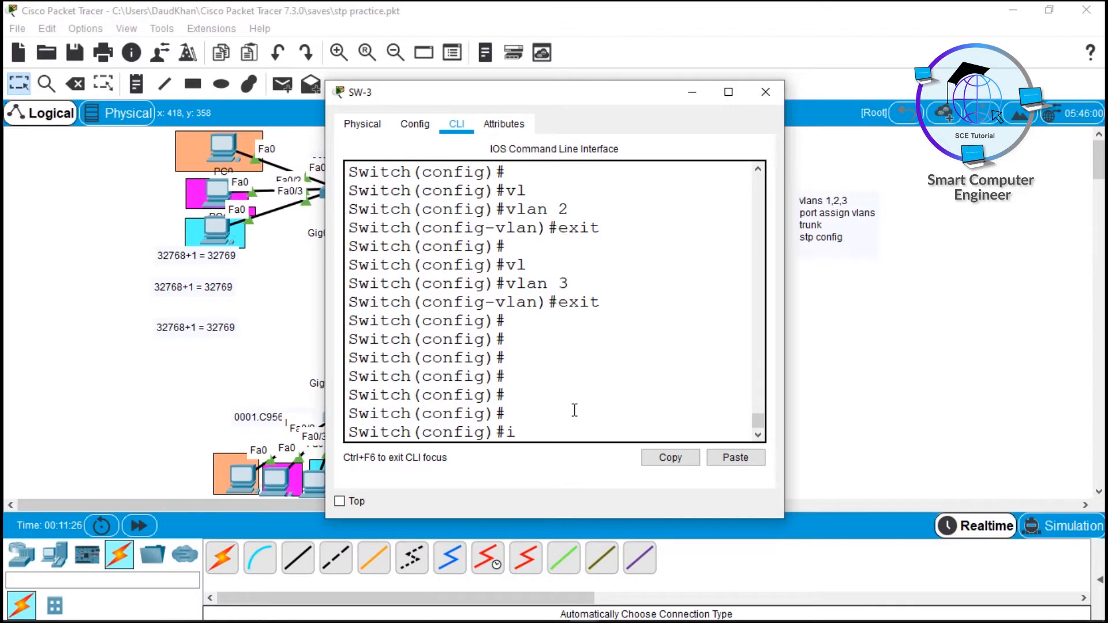
text(n)
key(Tab)
text(v)
key(Tab)
text(1)
key(BackSpace)
key(BackSpace)
key(BackSpace)
key(BackSpace)
text(fa)
key(Tab)
text(0/2)
key(Return)
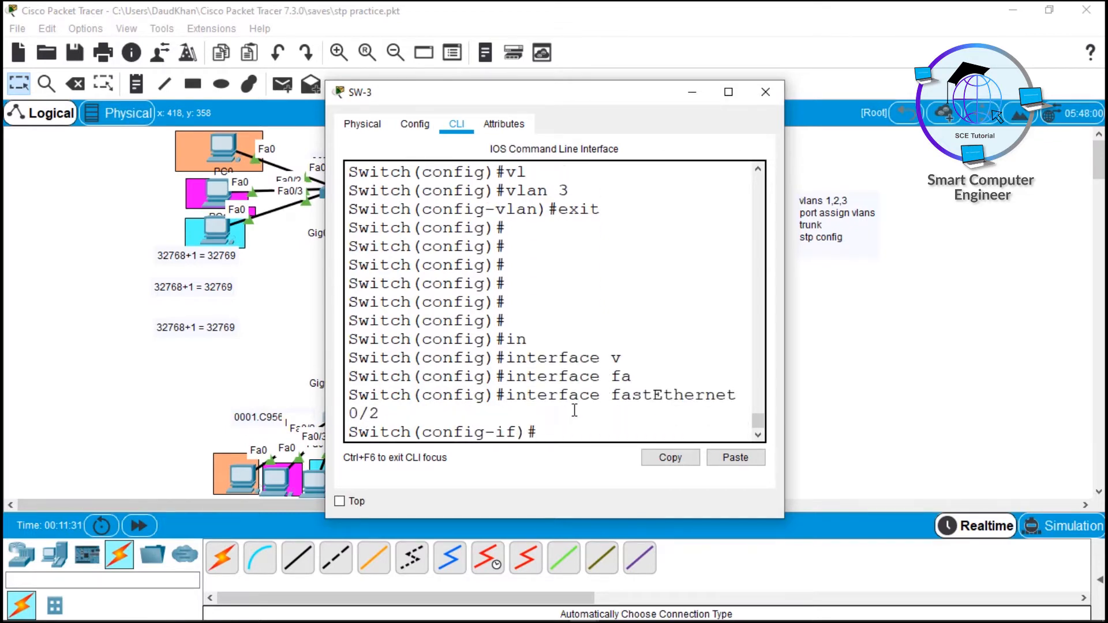
Set SW-3's fastEthernet 0/2 to access mode with switchport mode access
text(sw)
key(Tab)
text(mod)
key(Tab)
text(acc)
key(Tab)
key(Return)
Assign SW-3's fastEthernet 0/2 to VLAN 2 with switchport access vlan 2
text(sw)
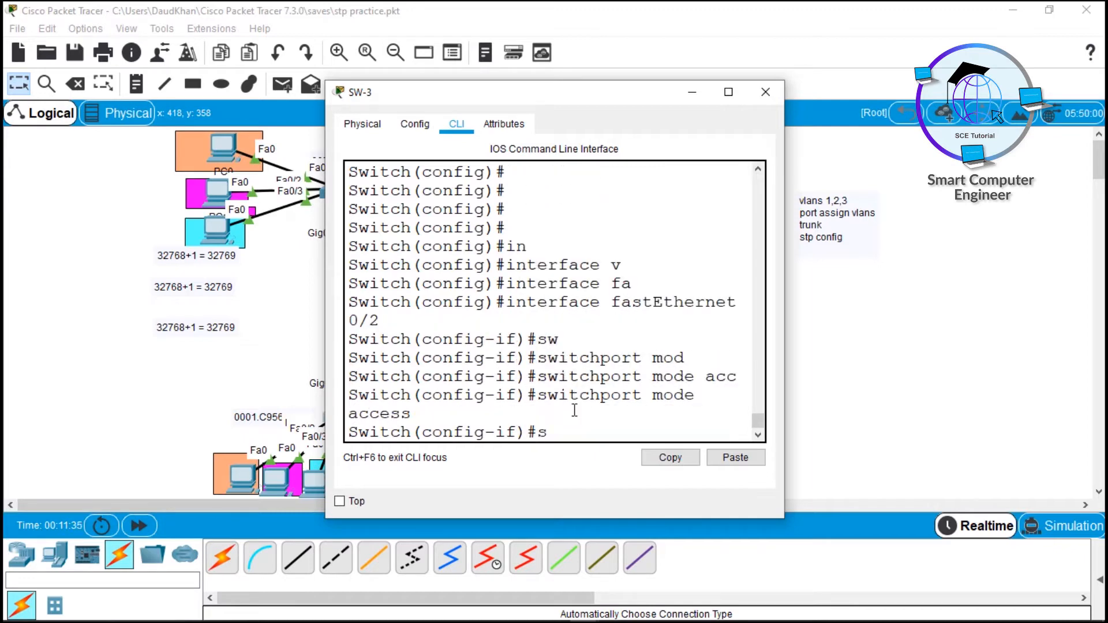
key(Tab)
text(acc)
key(Tab)
text(vl)
key(Tab)
text(2)
key(Return)
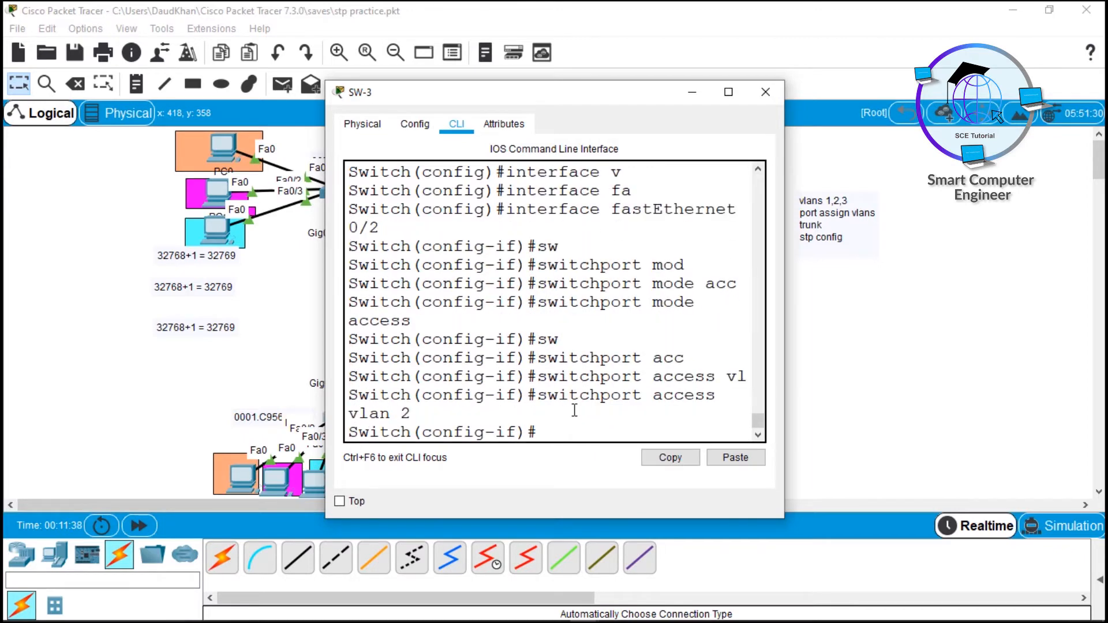
Leave the fastEthernet 0/2 configuration on SW-3 and enter interface configuration for fastEthernet 0/3
text(exit)
key(Return)
key(Return)
key(Return)
key(Up)
key(Up)
key(Up)
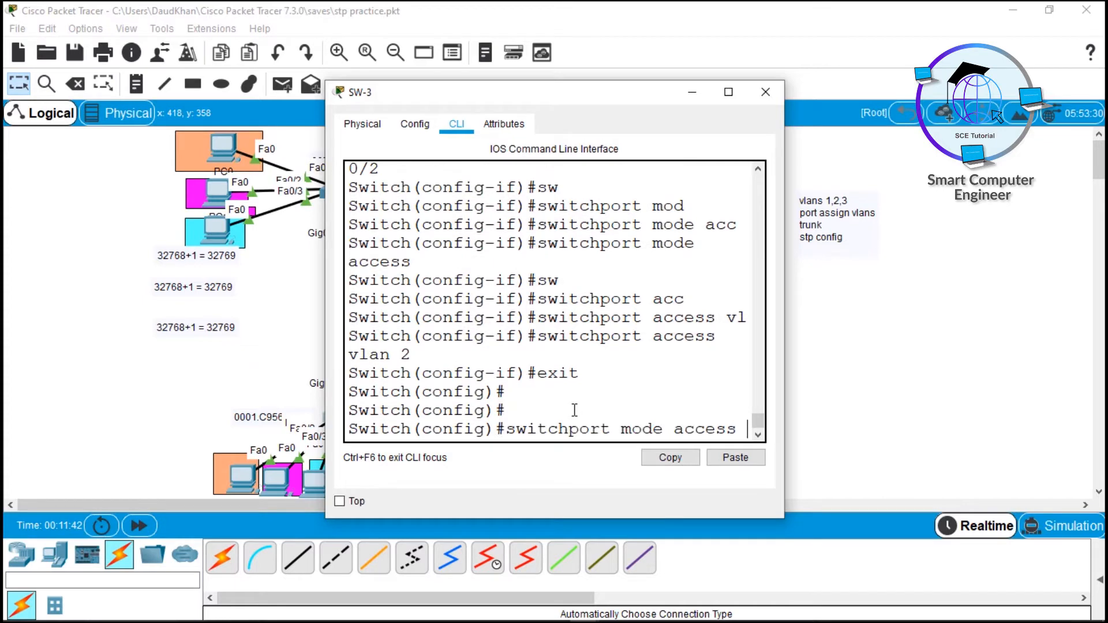
key(Up)
key(BackSpace)
text(3)
key(Return)
Set SW-3's fastEthernet 0/3 to access mode with switchport mode access
text(exit)
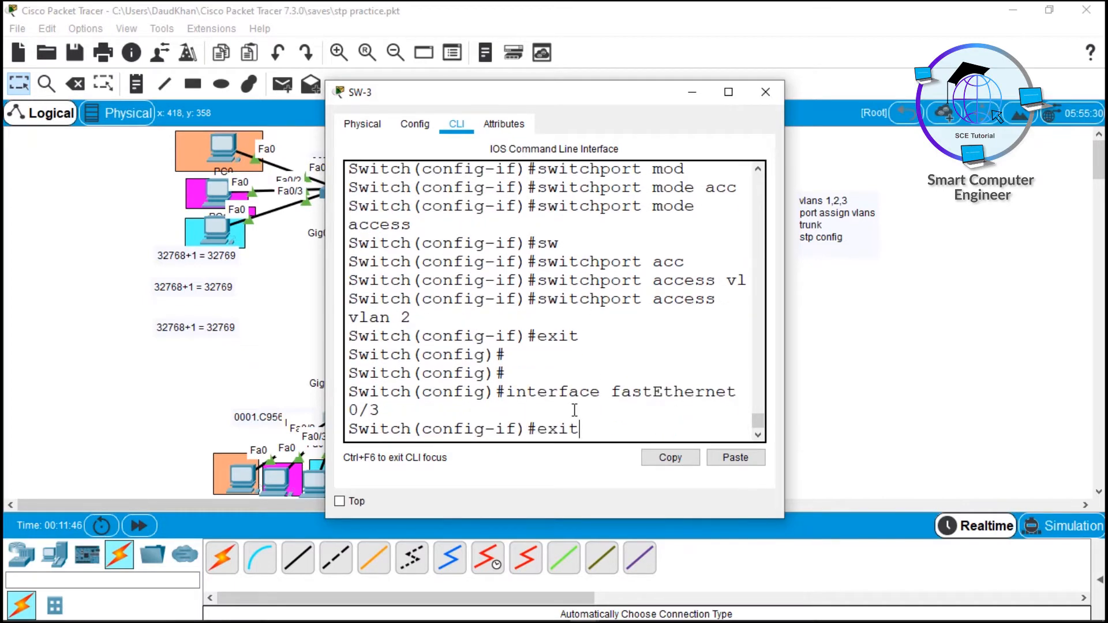
key(Up)
key(Up)
key(Up)
key(Up)
key(Return)
Assign SW-3's fastEthernet 0/3 to VLAN 3 with switchport access vlan 3
text(exit)
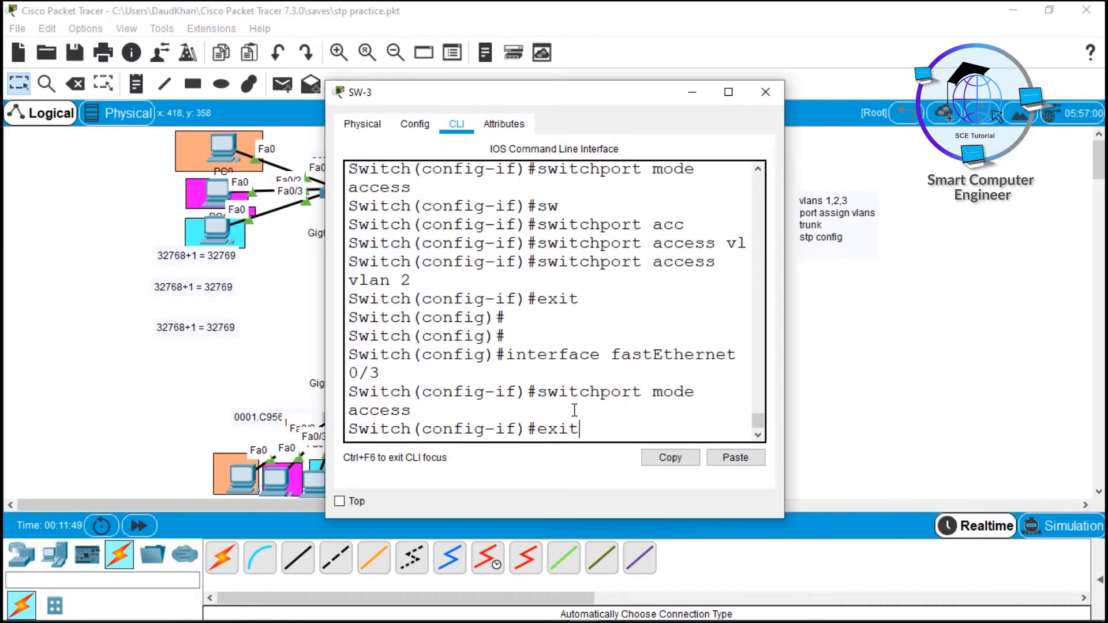
key(Up)
key(Up)
key(Up)
key(Up)
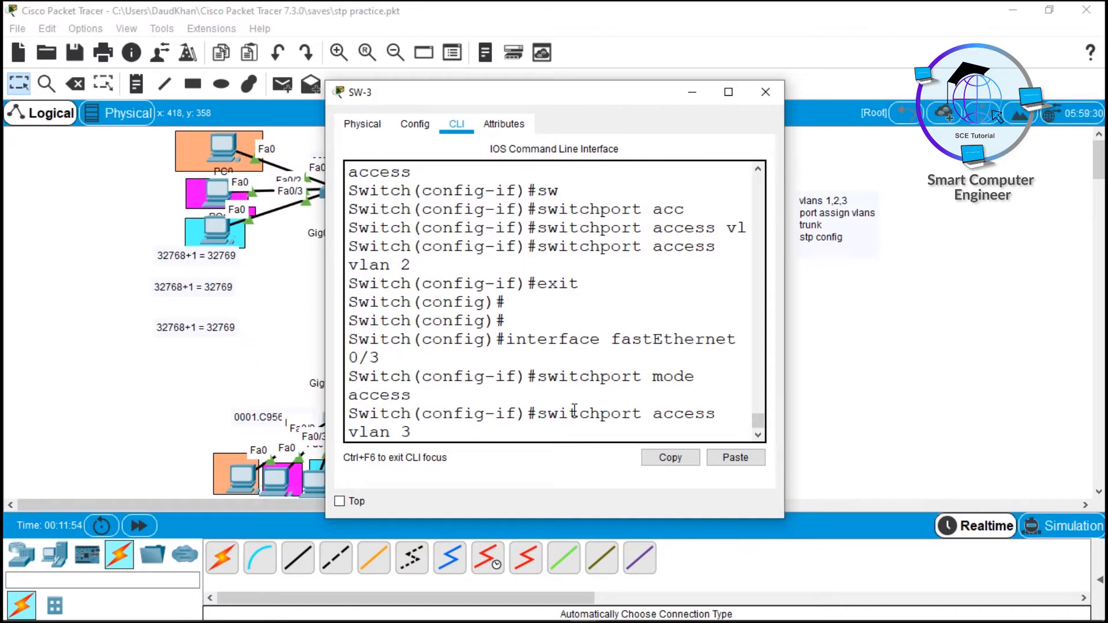
key(Return)
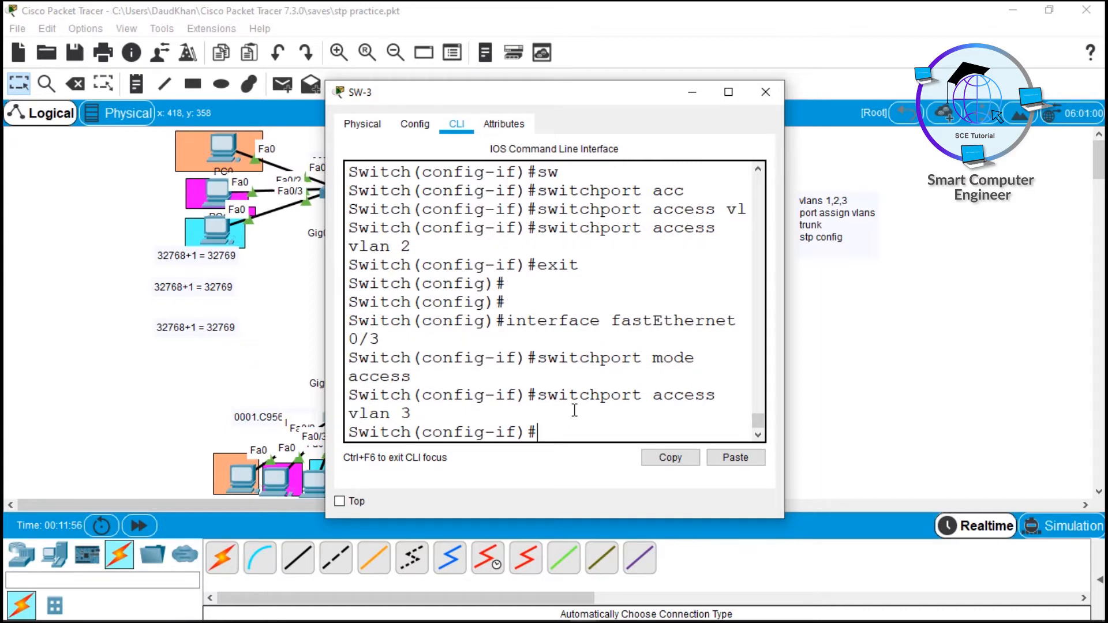
Exit interface and global configuration on SW-3 to return to privileged EXEC mode
key(Return)
key(Return)
text(exit)
key(Return)
key(Return)
key(Return)
key(Return)
text(exit)
key(Return)
key(Return)
key(Return)
key(Return)
key(Return)
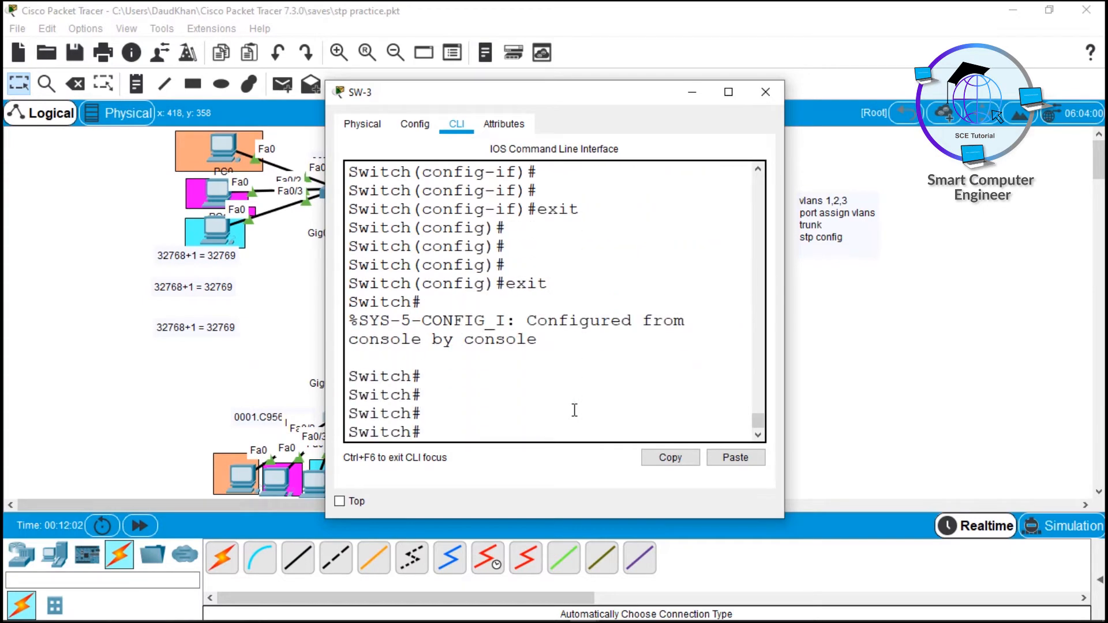
Run show vlan on SW-3, check the ports assigned to VLANs 1, 2 and 3 in the enlarged window, and close it
text(show vlan)
key(Return)
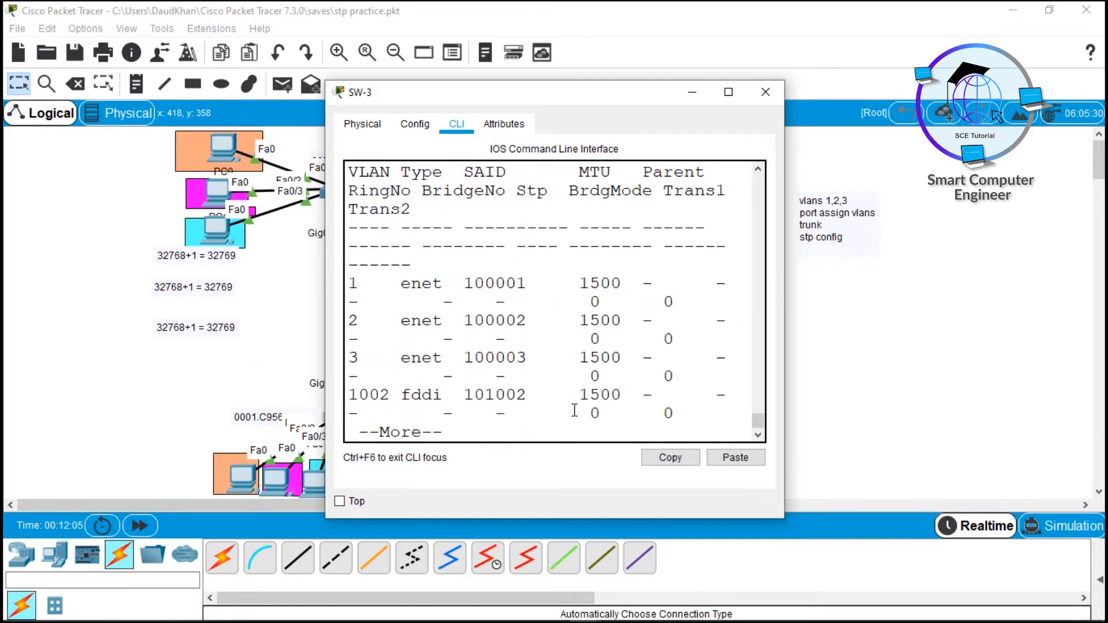
key(super+Up)
drag(583, 309, 29, 290)
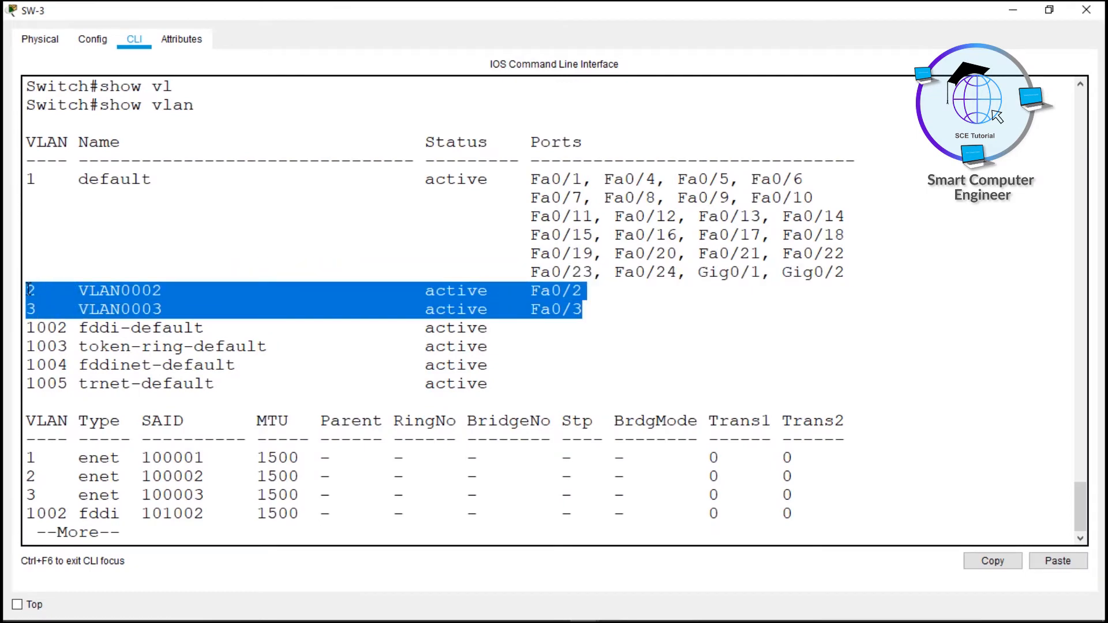
click(29, 290)
drag(48, 186, 12, 176)
click(595, 185)
click(1086, 9)
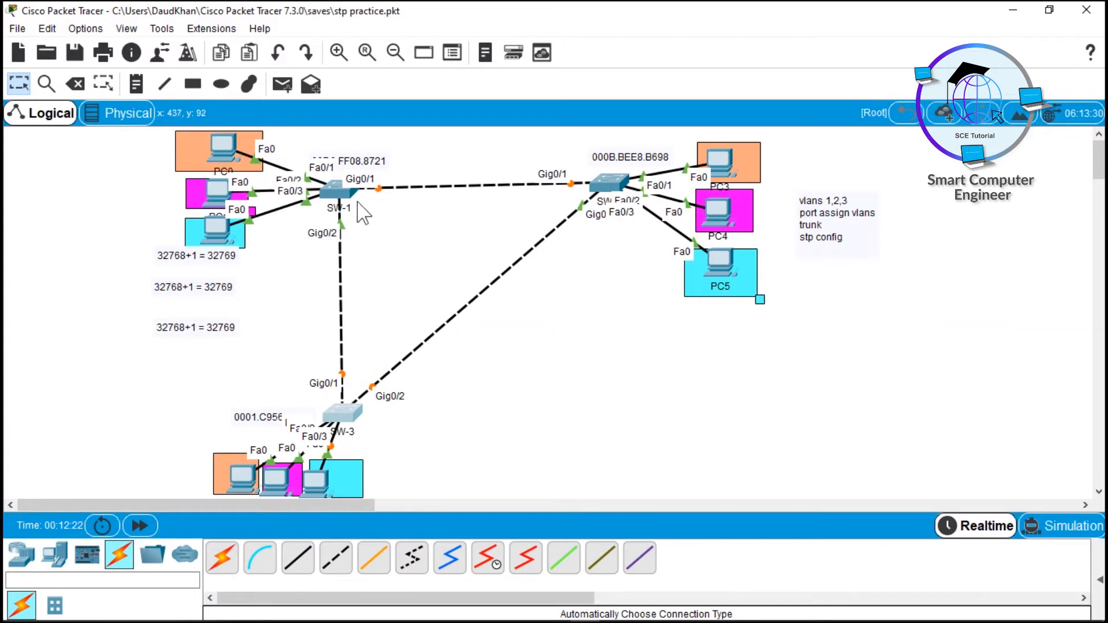
Open the SW-1 command line in an enlarged window and check its trunk ports with show interfaces trunk
click(333, 194)
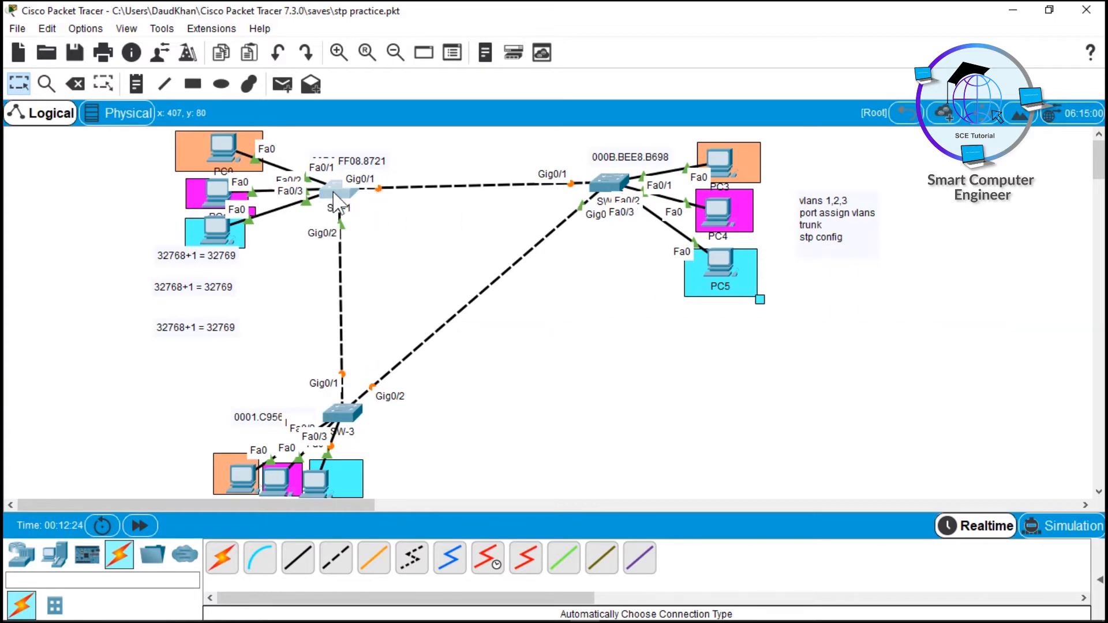
click(718, 92)
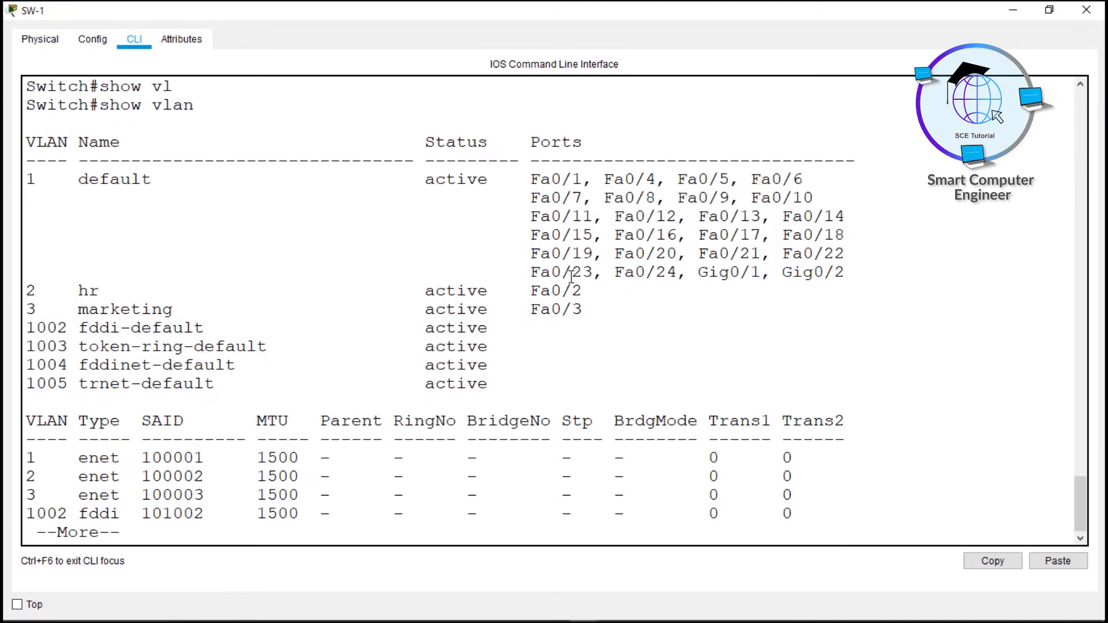
key(space)
text(show in)
key(Tab)
text(tr)
key(Tab)
key(Return)
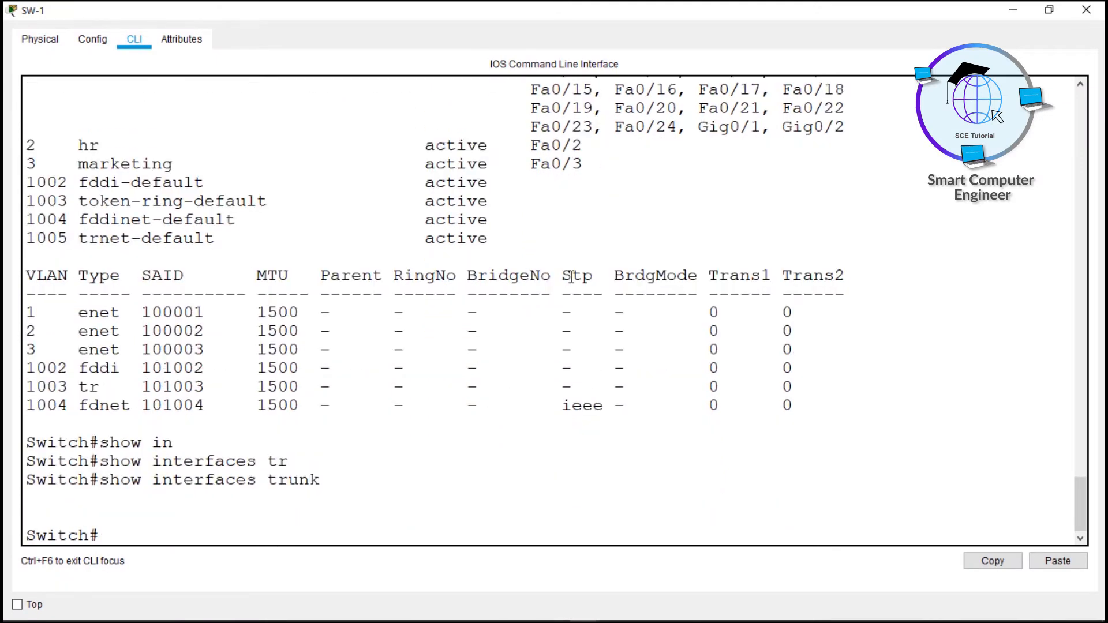
text(sho)
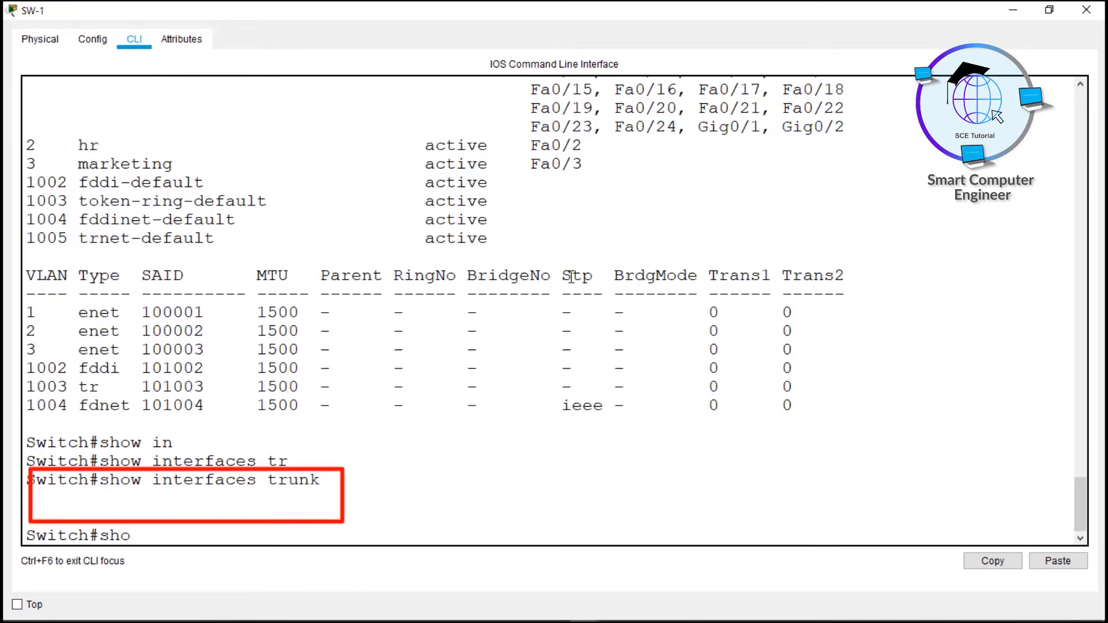
Enter global configuration mode on SW-1 with conf t and try to select the interface range gigabitEthernet 0/0-1
text(nf t)
key(Return)
key(Return)
text(in)
key(Tab)
text(a)
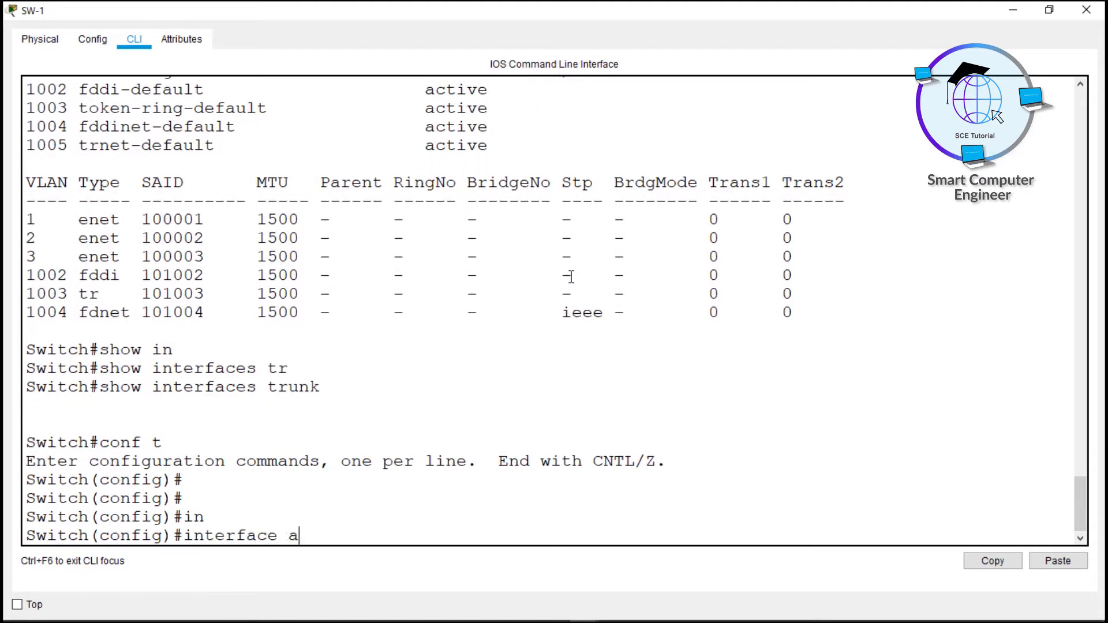
key(Tab)
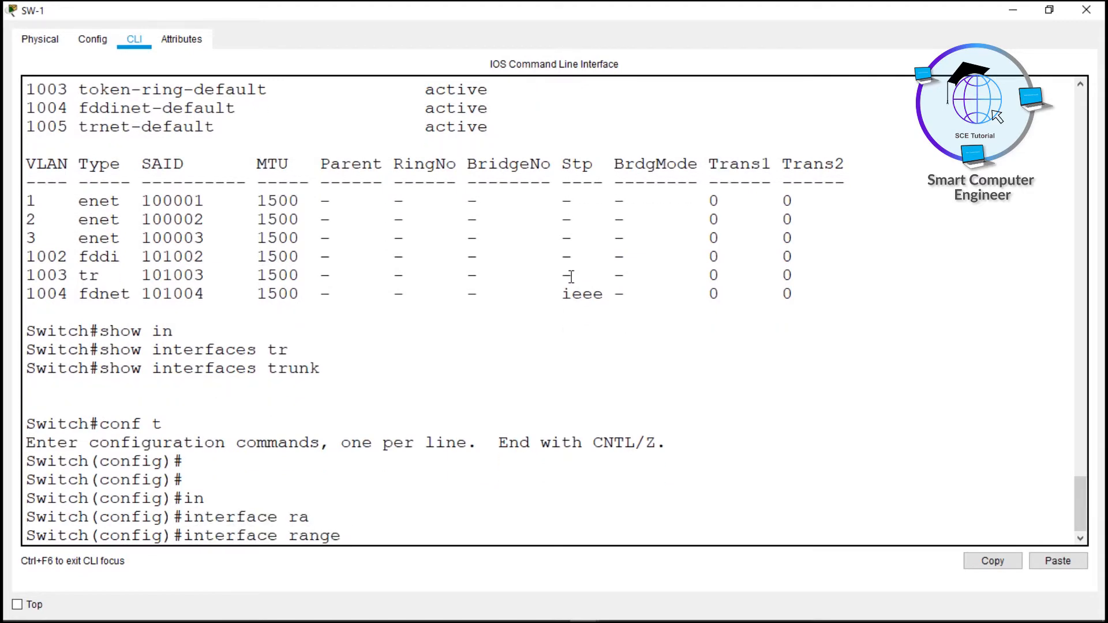
text(g)
key(Tab)
text(0/0-1)
key(Return)
Correct the SW-1 interface range to gigabitEthernet 0/1-2 and enter its range configuration
key(Up)
key(BackSpace)
text(2)
key(Left)
key(Left)
key(BackSpace)
text(1)
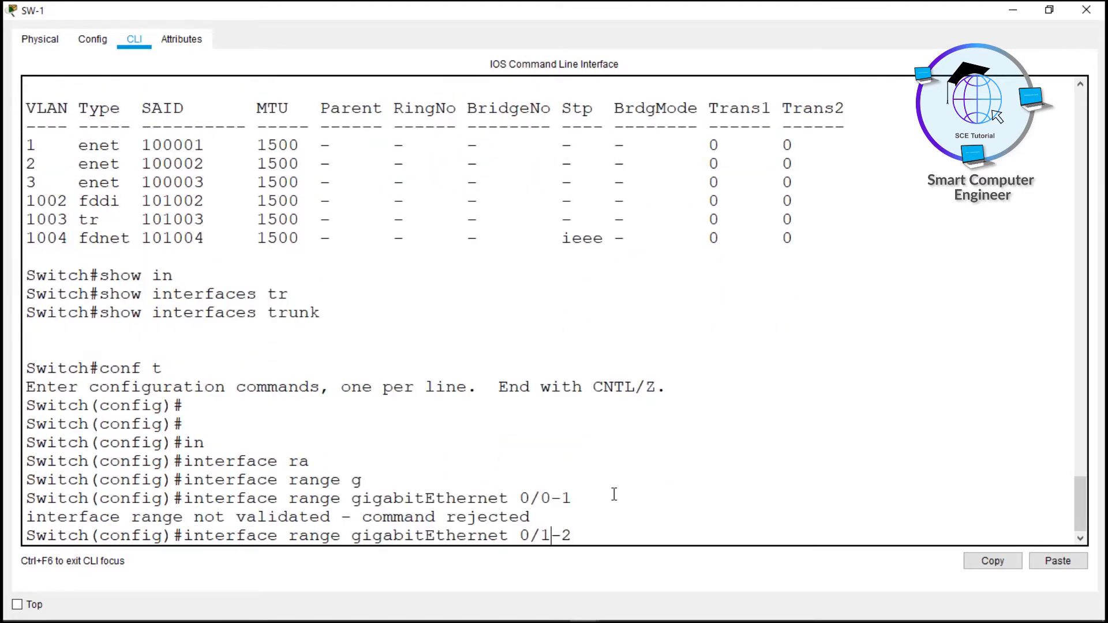
key(Return)
Set SW-1's gigabitEthernet 0/1-2 interfaces to trunk mode with switchport mode trunk
text(sw)
key(Tab)
text(mod)
key(Tab)
text(tr)
key(Tab)
key(Return)
Return SW-1 to privileged EXEC mode with end, save its configuration with write, and close its window
text(end)
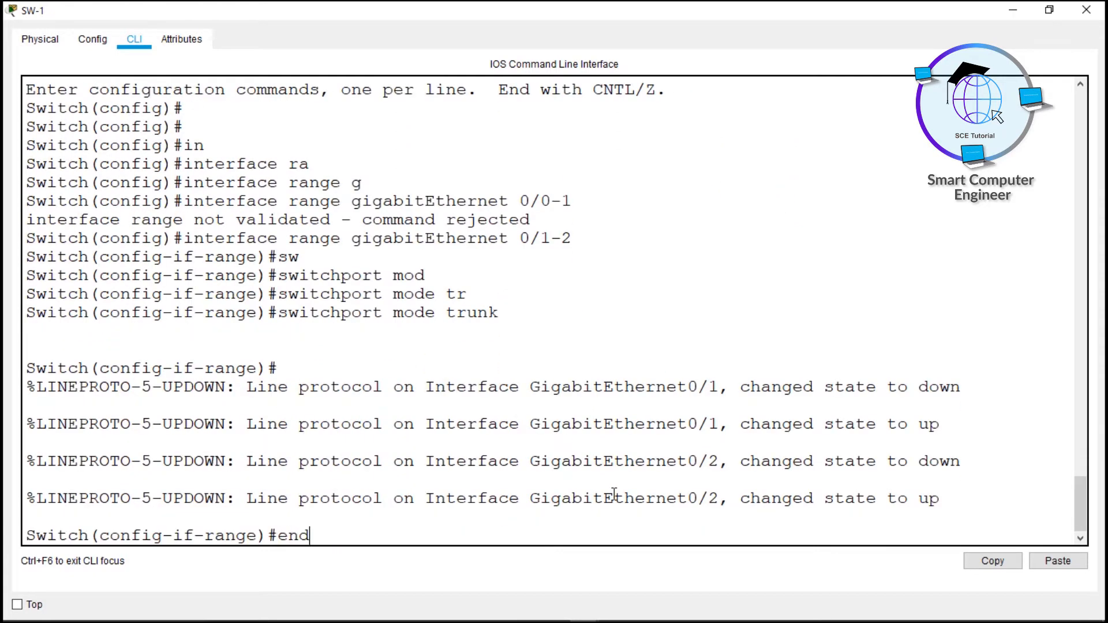
key(Return)
key(Return)
key(Return)
key(Return)
key(Return)
text(wr)
key(Tab)
key(Return)
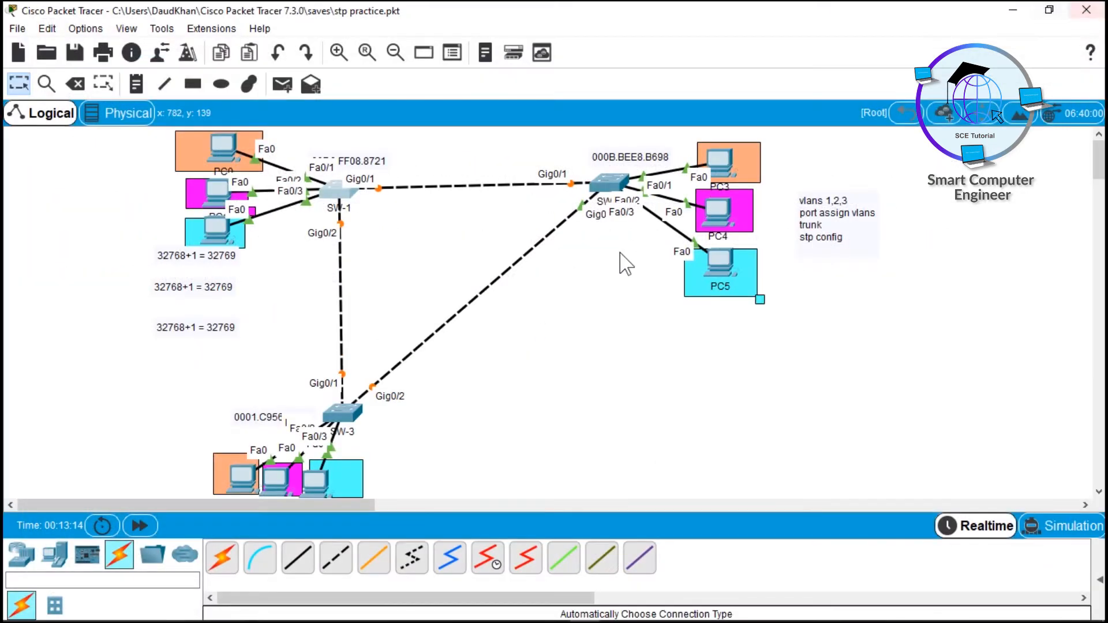
click(1086, 10)
Open the SW-2 command line in an enlarged window and enter global configuration mode with conf t
click(608, 183)
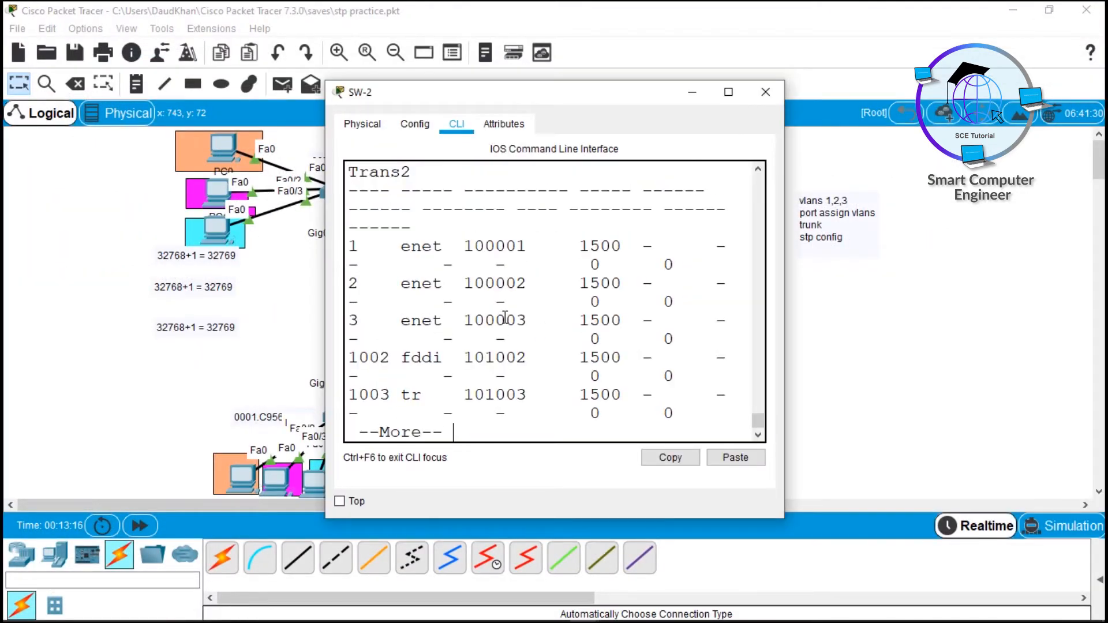
text(co)
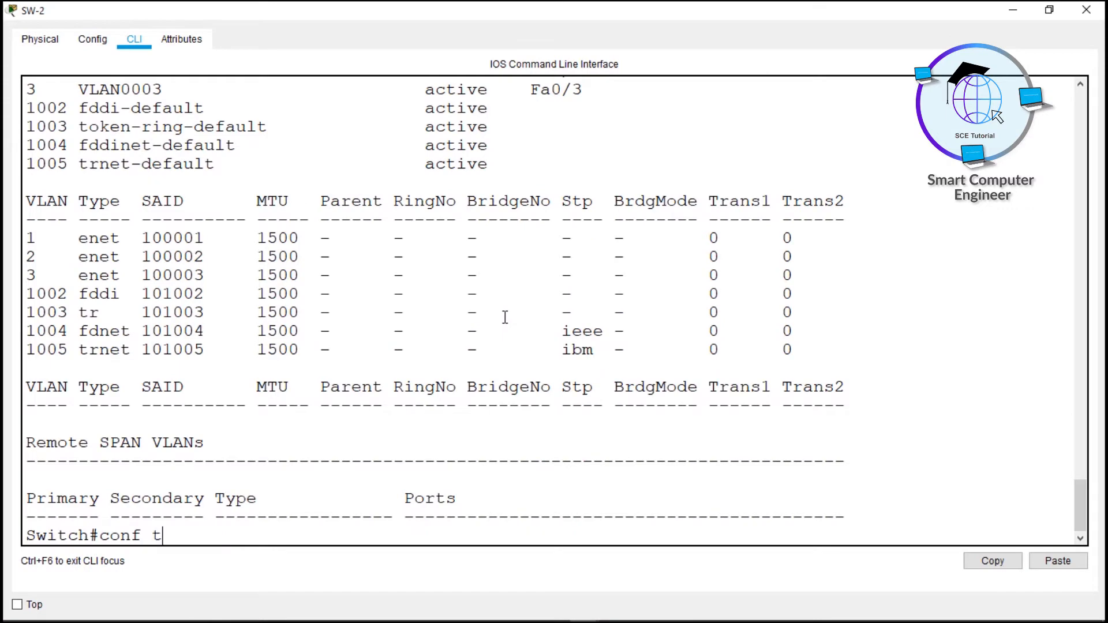
text(nf t)
key(Return)
key(Return)
key(Return)
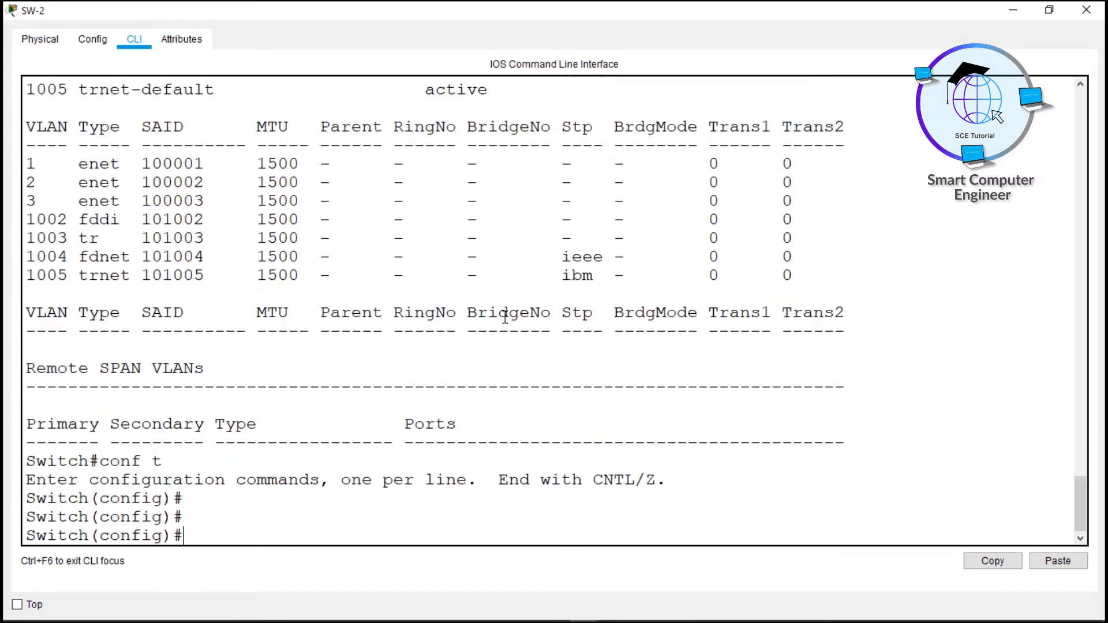
Enter range configuration for gigabitEthernet 0/1-2 on SW-2
text(in)
key(Tab)
text(ra)
key(Tab)
text(gi)
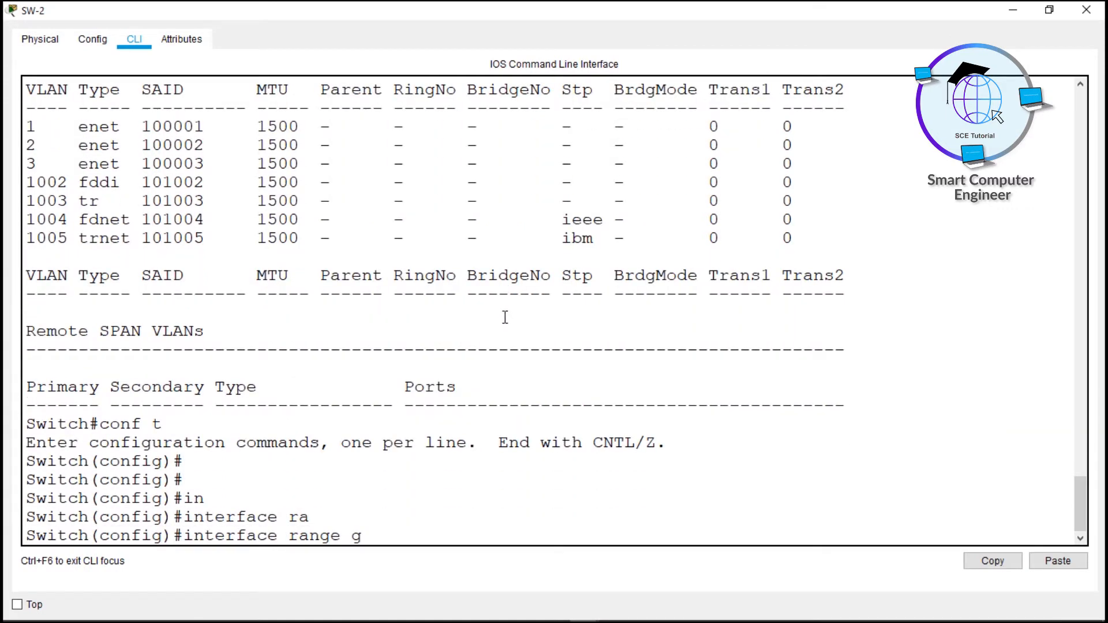
key(Tab)
text(0/1-2)
key(Return)
Set SW-2's gigabitEthernet 0/1-2 interfaces to trunk mode with switchport mode trunk
text(sw)
key(Tab)
text(mod)
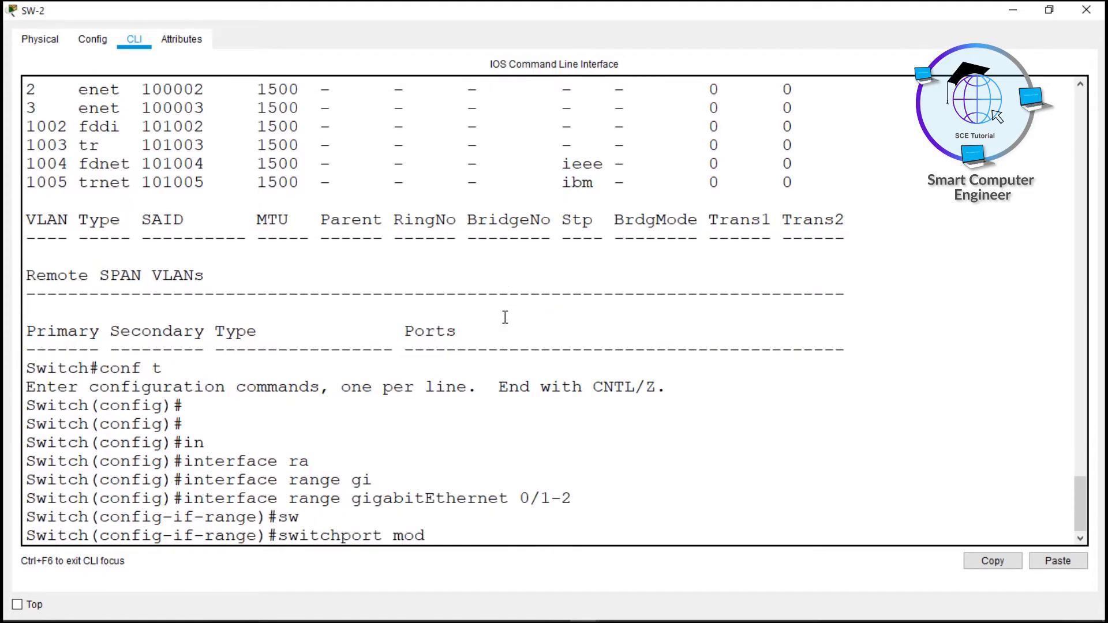
key(Tab)
text(tr)
key(Tab)
key(Return)
Return SW-2 to privileged EXEC mode with end, save its configuration with write, and close its window
text(end)
key(Return)
key(Return)
key(Return)
key(Return)
key(Return)
text(wr)
key(Tab)
key(Return)
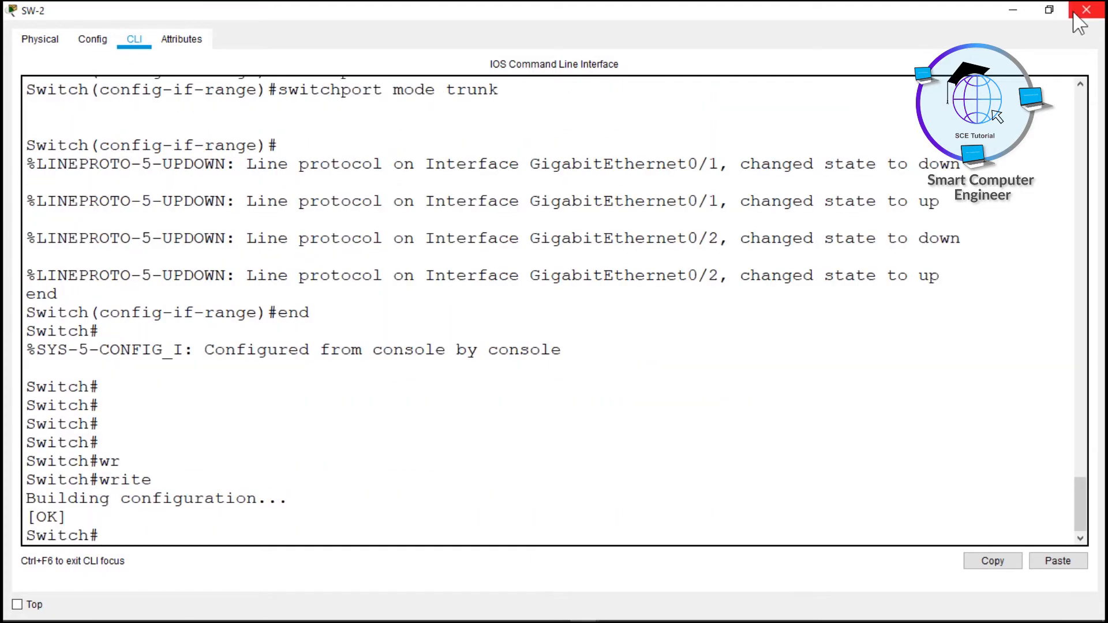
click(1086, 10)
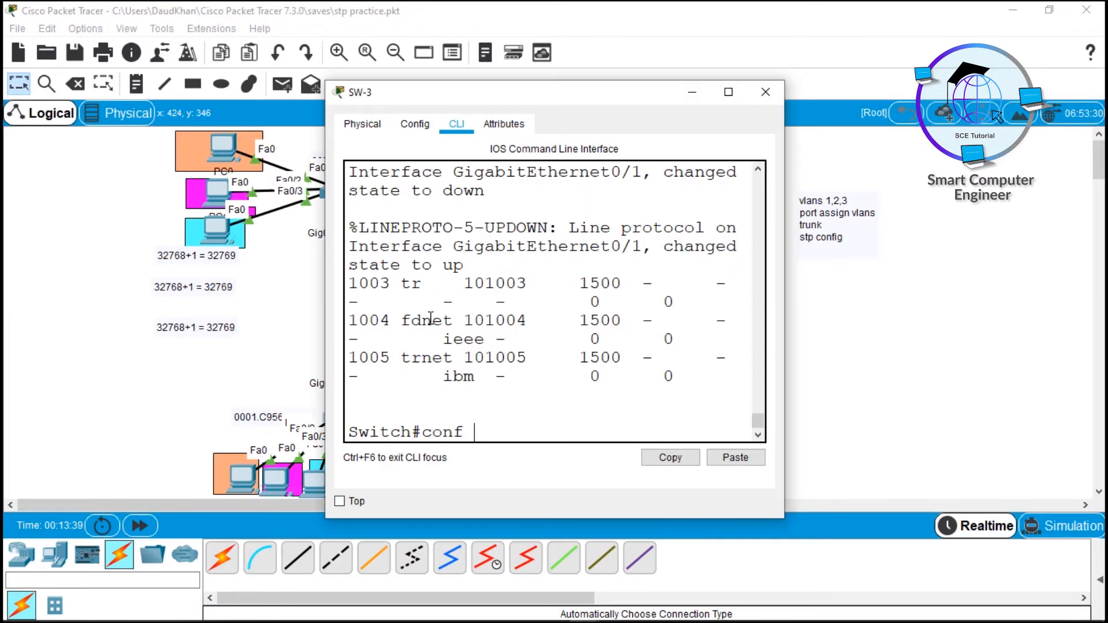
Enter global configuration mode on SW-3 with conf t
text(t)
key(Return)
key(Return)
key(Return)
key(Return)
Enter range configuration for gigabitEthernet 0/1-2 on SW-3
text(in)
key(Tab)
text(aq)
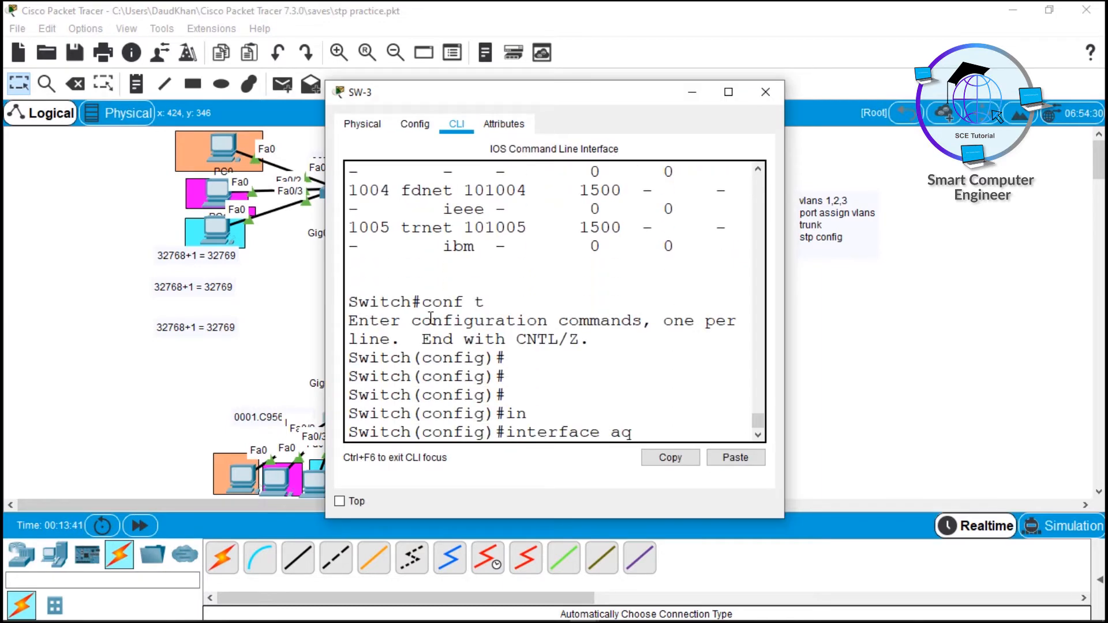
key(BackSpace)
text(ra)
key(Tab)
text(gi)
key(Tab)
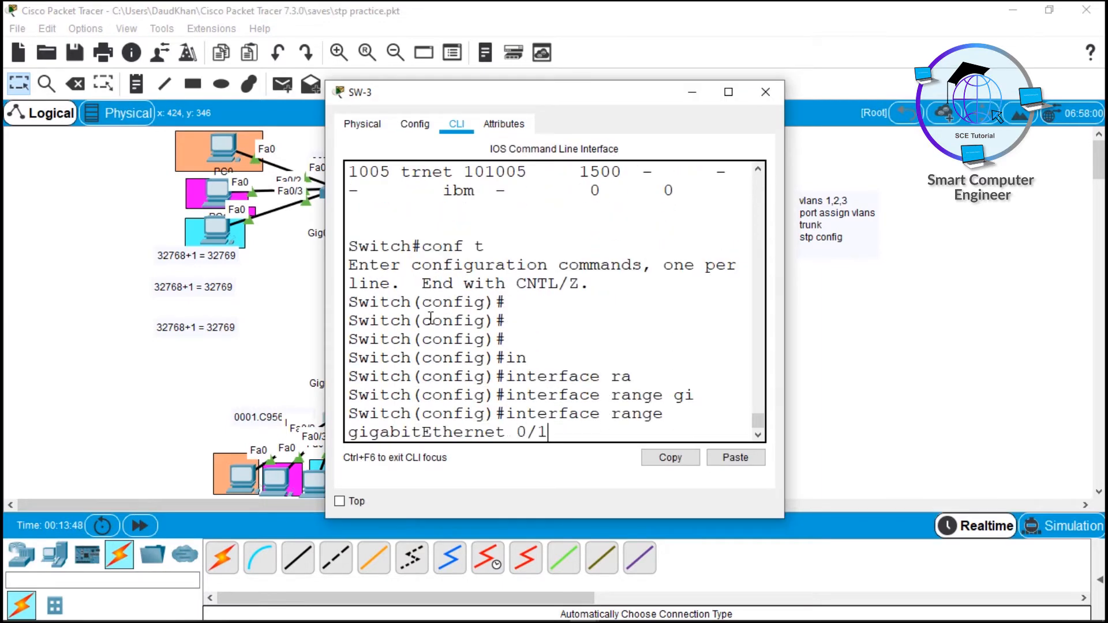
text(2)
key(Return)
Set SW-3's gigabitEthernet 0/1-2 interfaces to trunk mode with switchport mode trunk
text(sw)
key(Tab)
text(mod)
key(Tab)
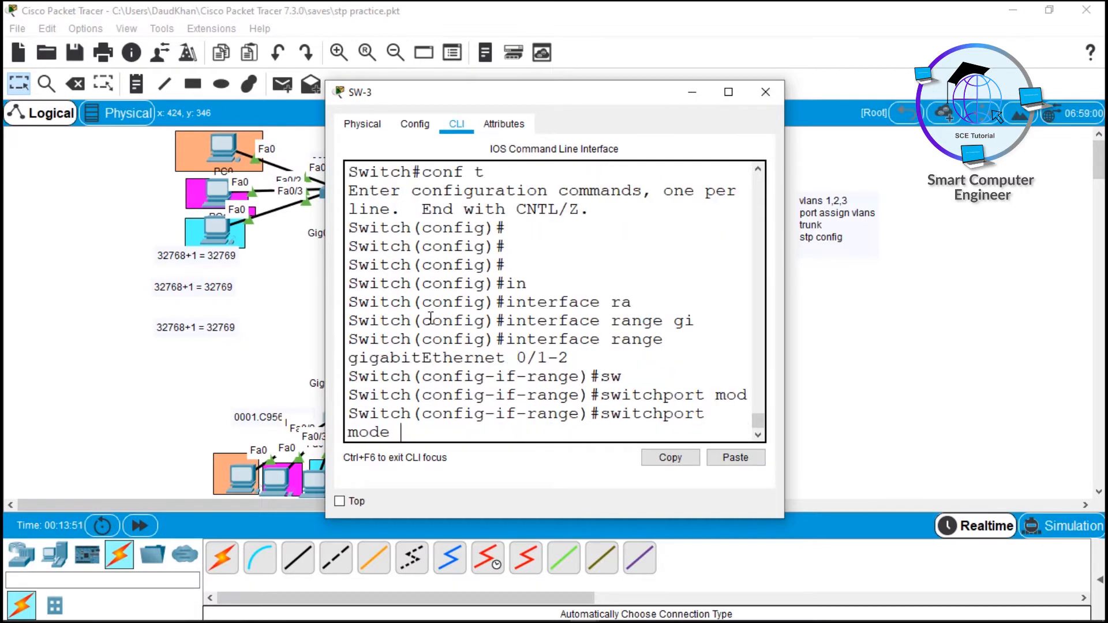
text(tr)
key(Tab)
key(Return)
Return SW-3 to privileged EXEC mode with end
text(end)
key(Return)
key(Return)
key(Return)
key(Return)
Check the Gig0/1 and Gig0/2 trunk status on SW-3 with show interfaces trunk, and close its window
key(super+Up)
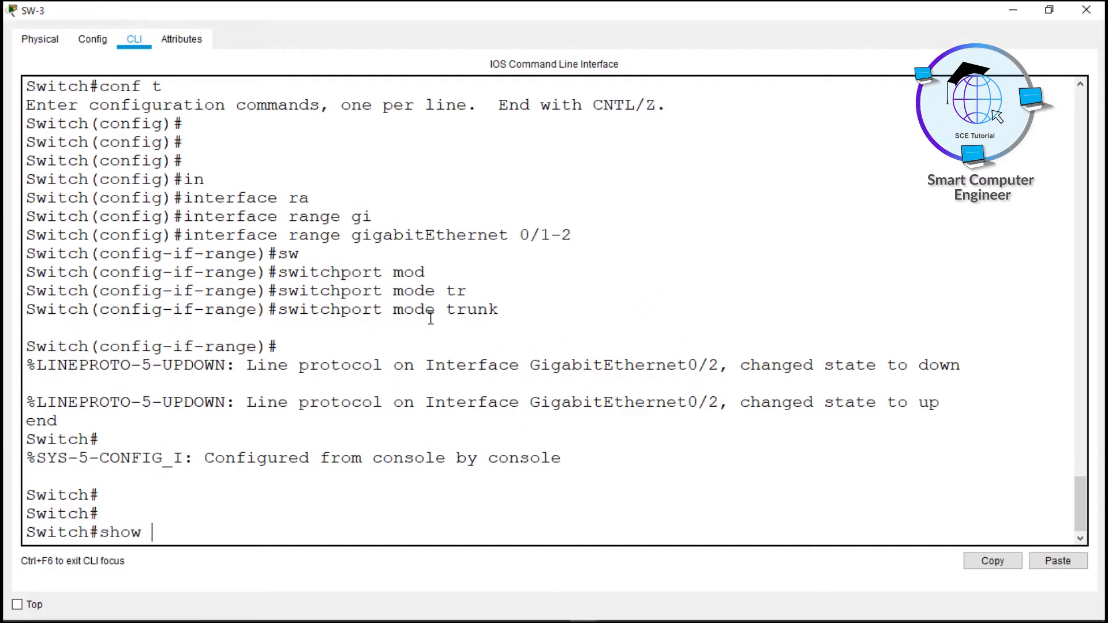
text(show in)
key(Tab)
text(tr)
key(Tab)
key(Return)
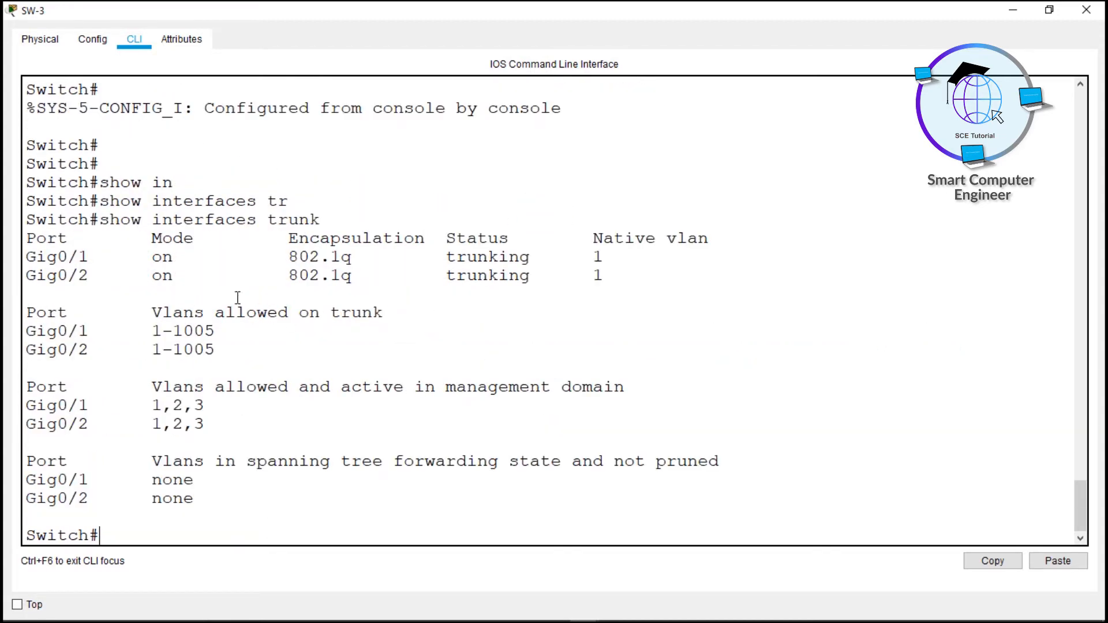
drag(25, 254, 347, 277)
click(1086, 9)
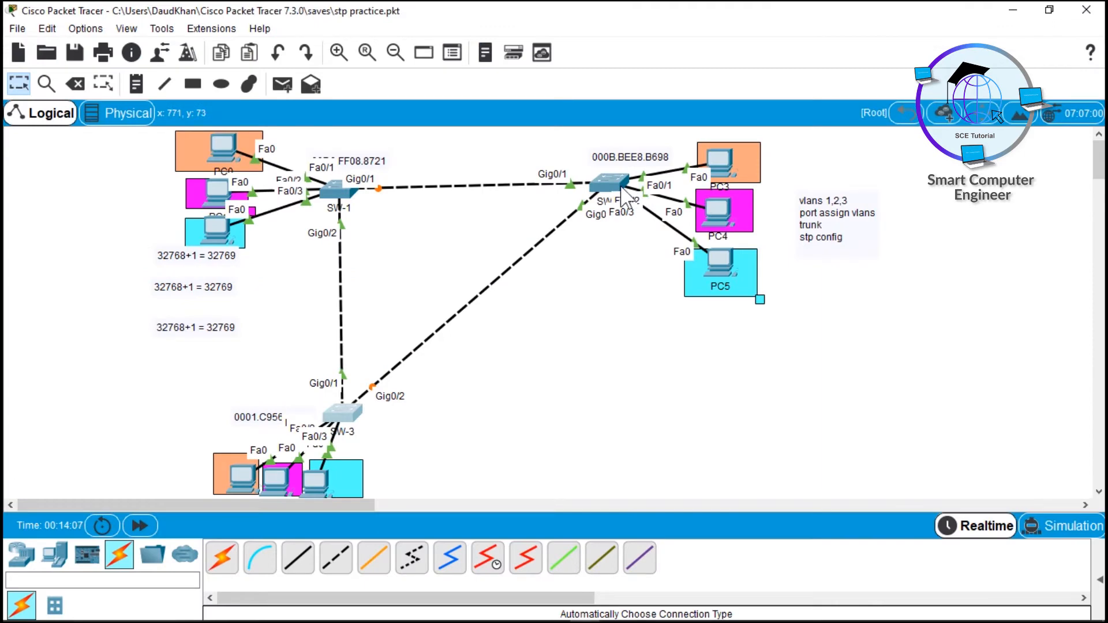
List the trunk ports on SW-2 with show interfaces trunk, and recheck the trunk listing on SW-3
click(595, 187)
key(Return)
text(show in)
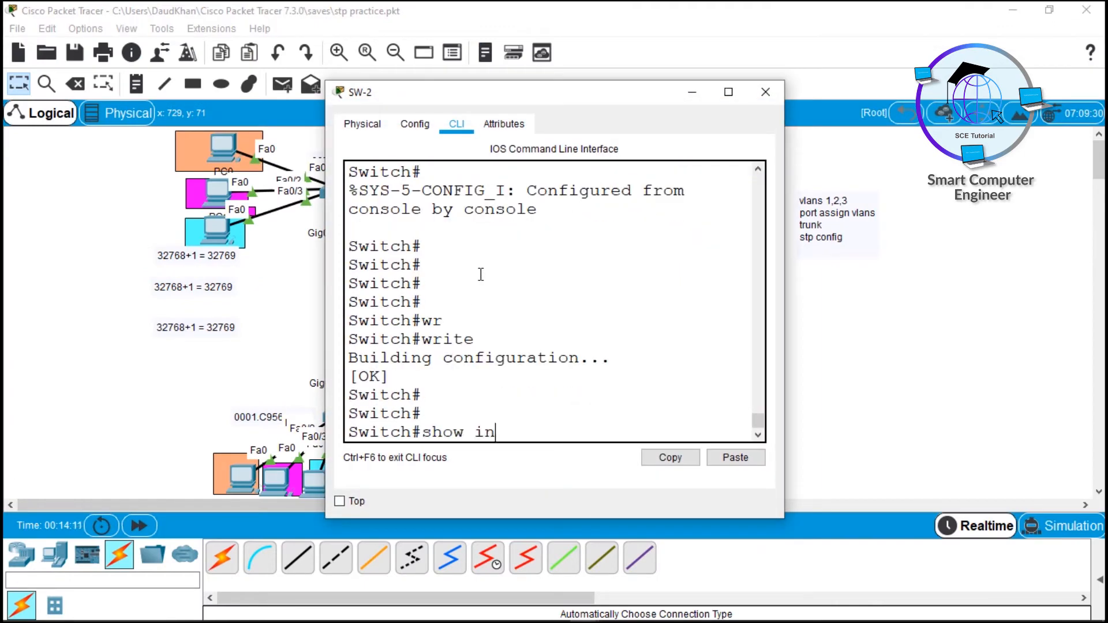
key(Tab)
text(tr)
key(Tab)
key(Return)
key(super+Up)
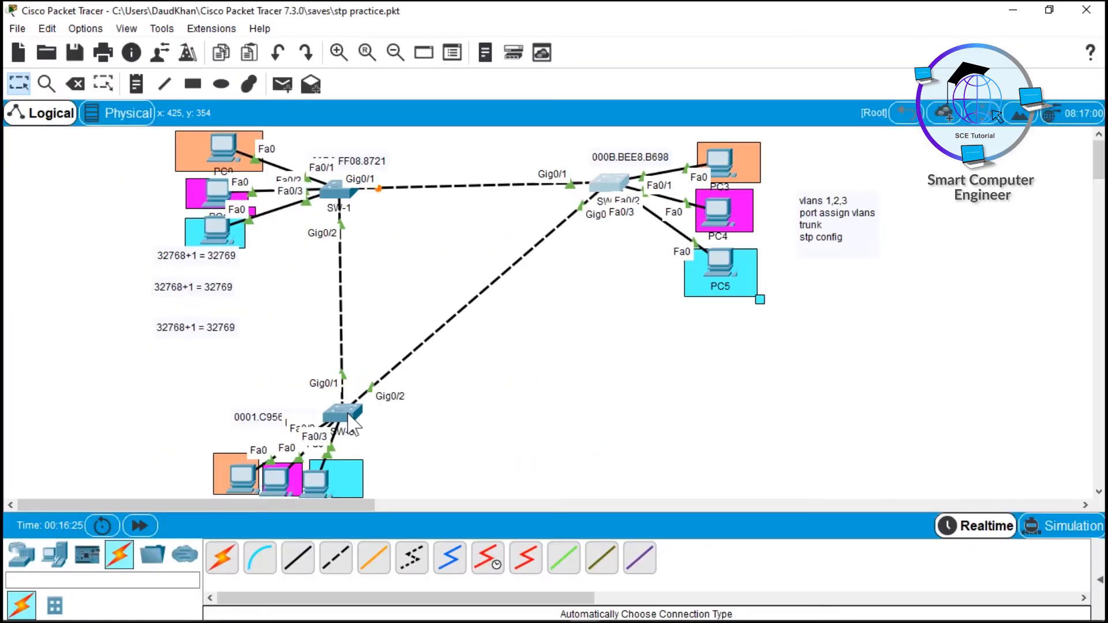
click(348, 415)
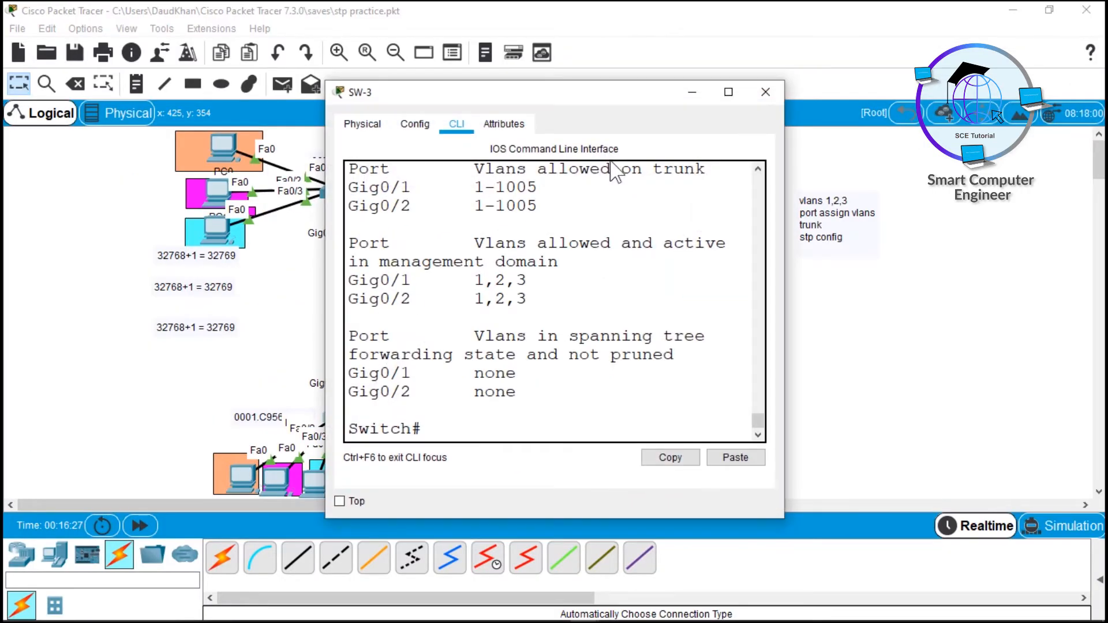
click(728, 91)
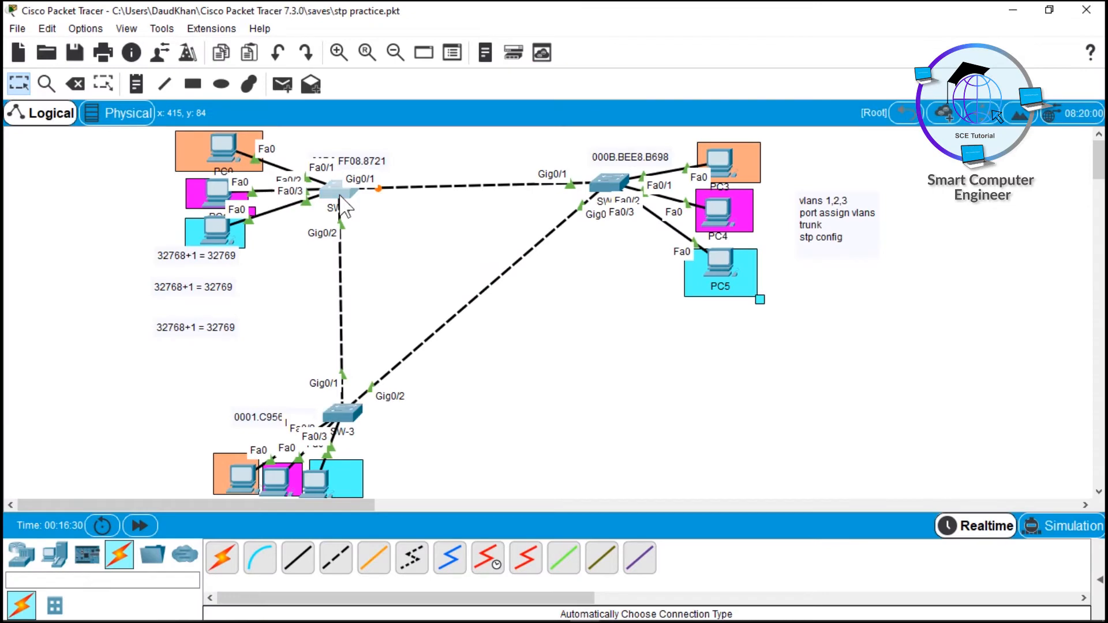
Check the trunk ports on SW-1 with show interfaces trunk, and close its window
click(306, 191)
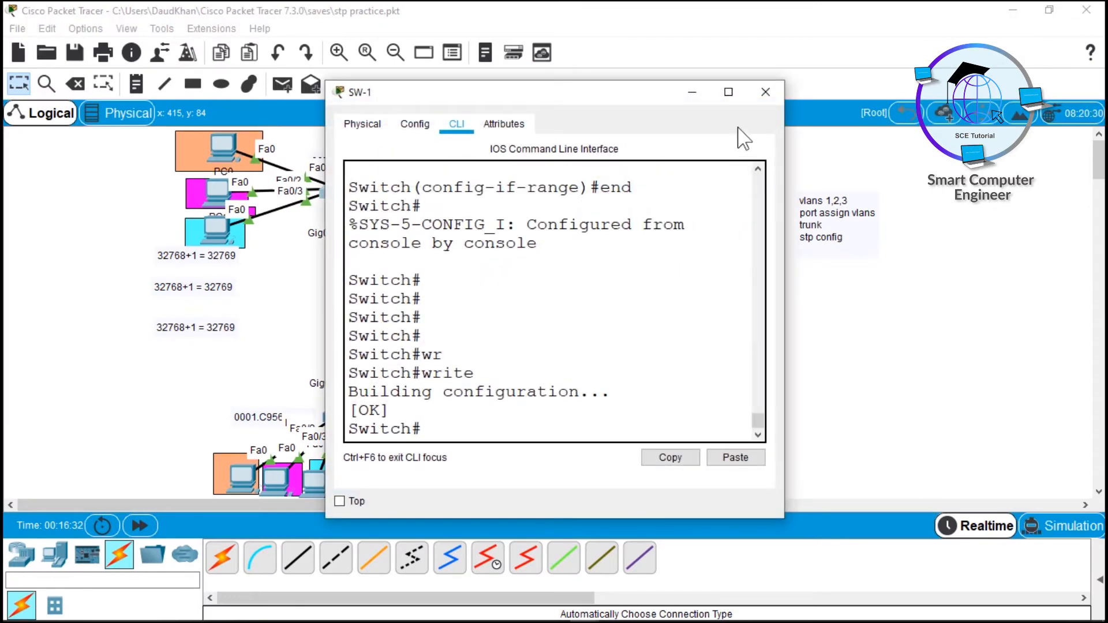
text(how)
text(in)
key(Tab)
text(tr)
key(Tab)
key(Return)
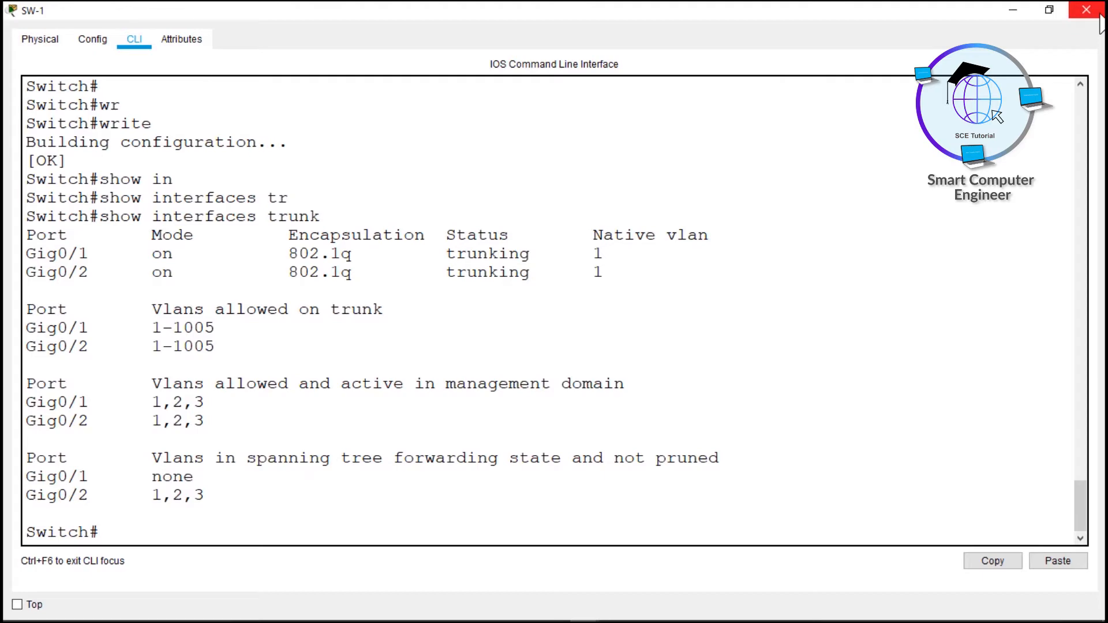
click(1087, 10)
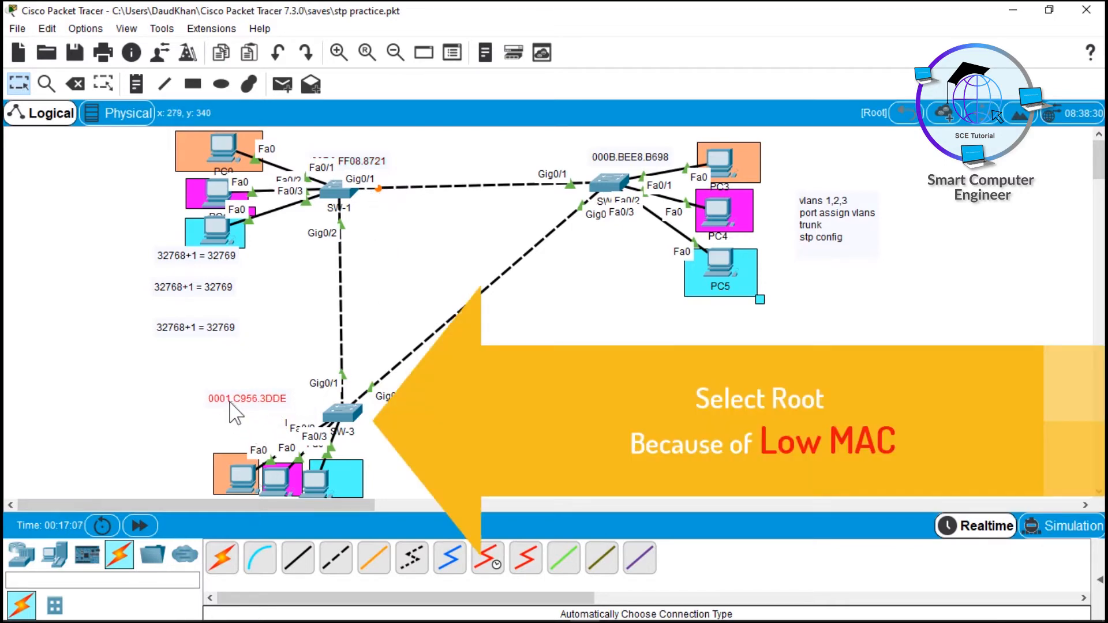
Arrange the MAC address notes beside SW-3 and SW-1 so that both addresses are fully readable for comparison
double_click(237, 414)
click(225, 433)
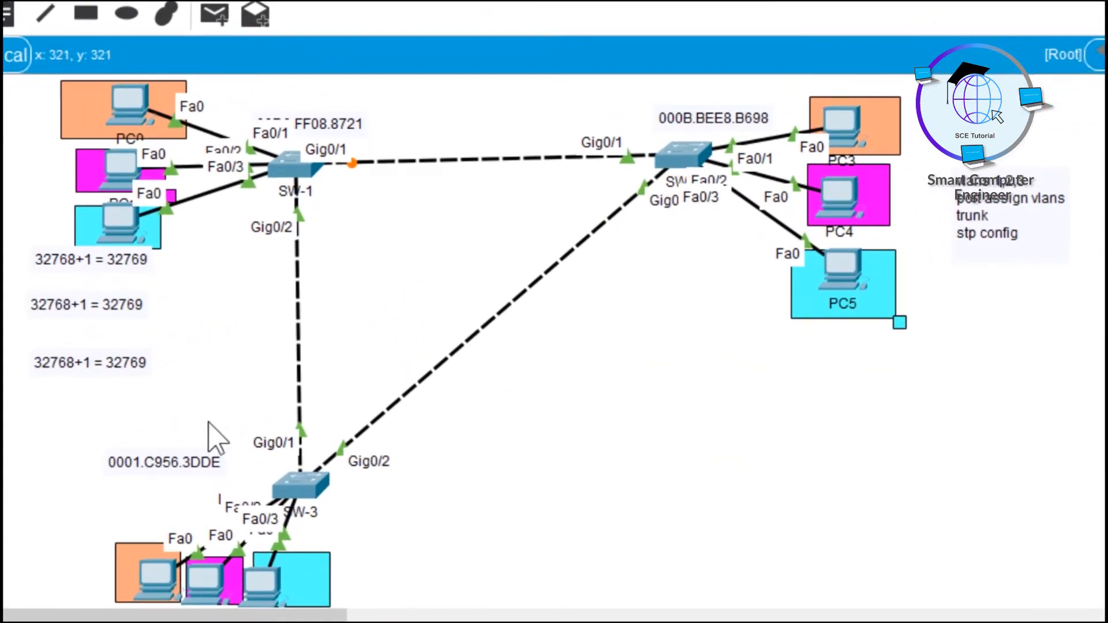
double_click(349, 123)
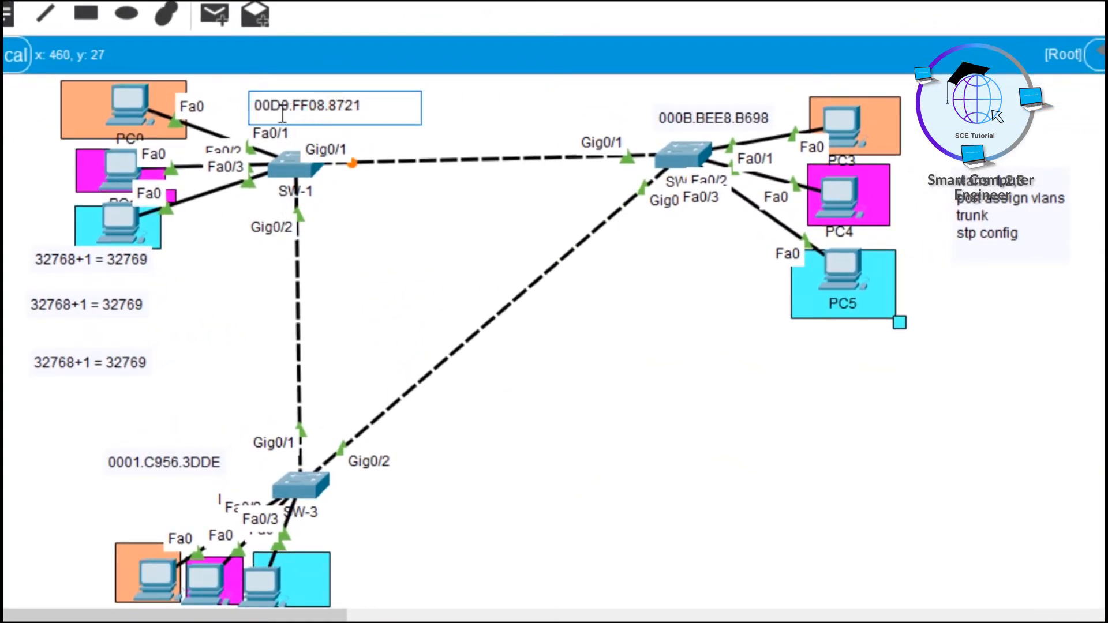
click(433, 112)
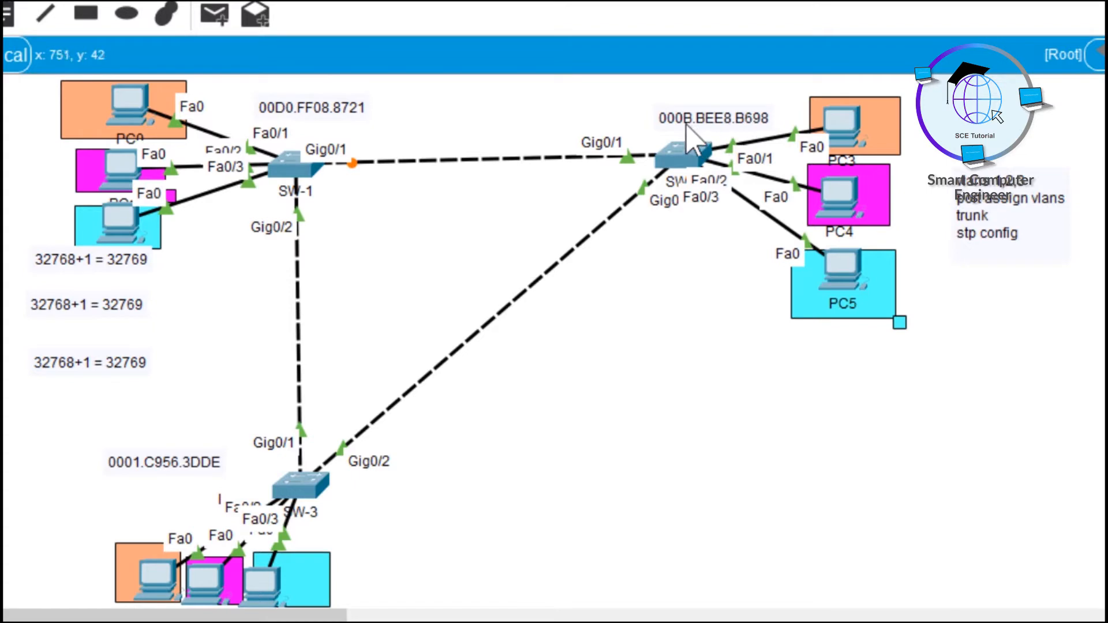
drag(73, 435, 254, 484)
click(354, 511)
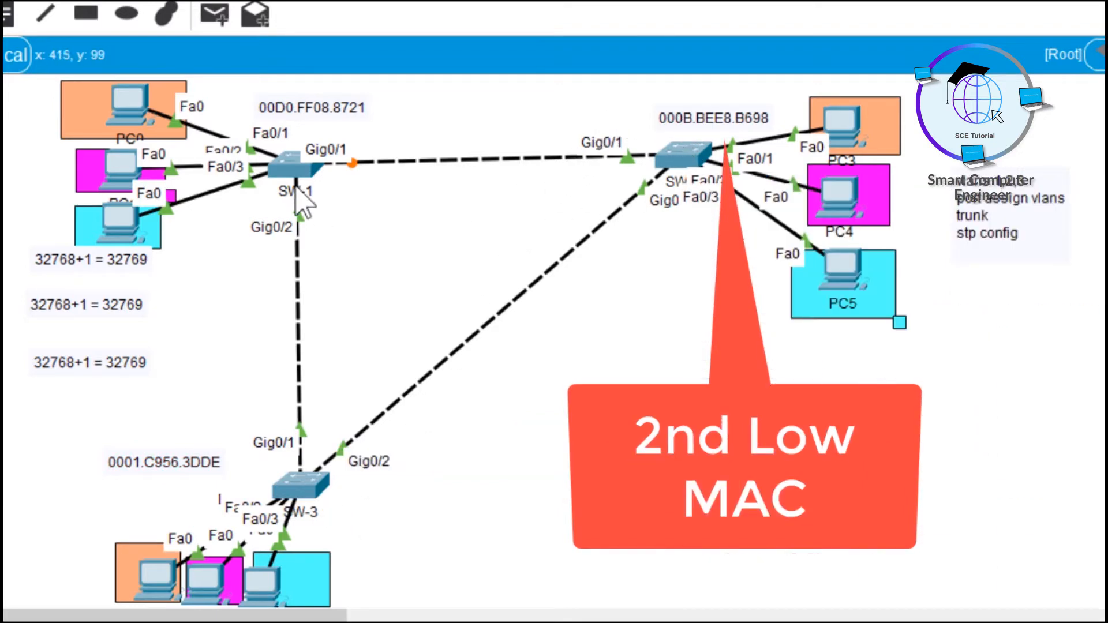
drag(379, 137, 344, 207)
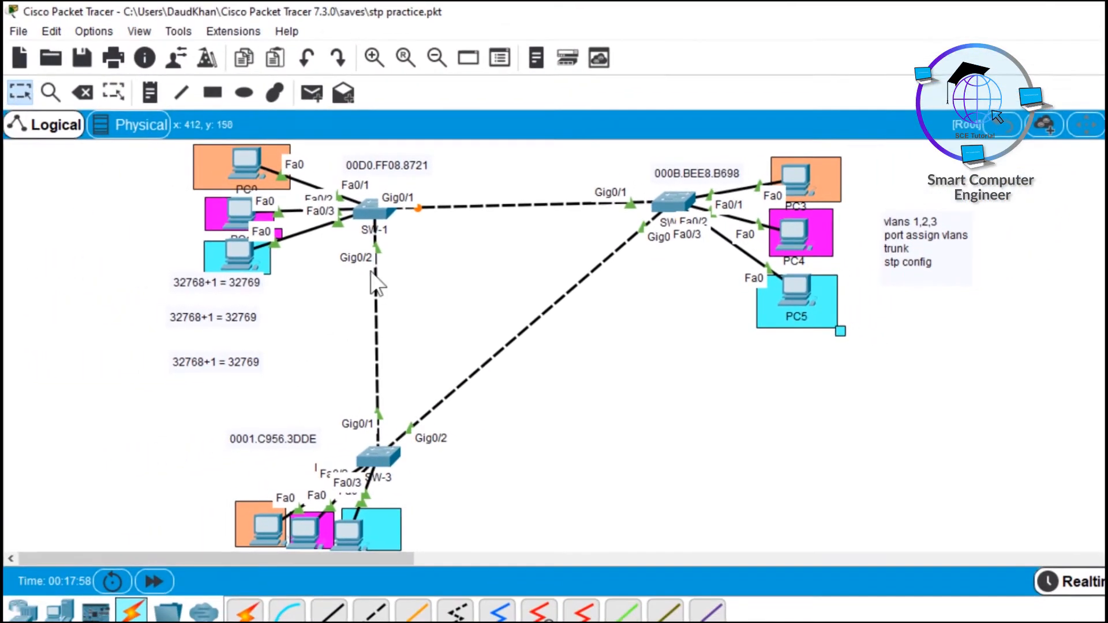
Display the spanning-tree information on SW-3 with show spanning-tree
click(301, 484)
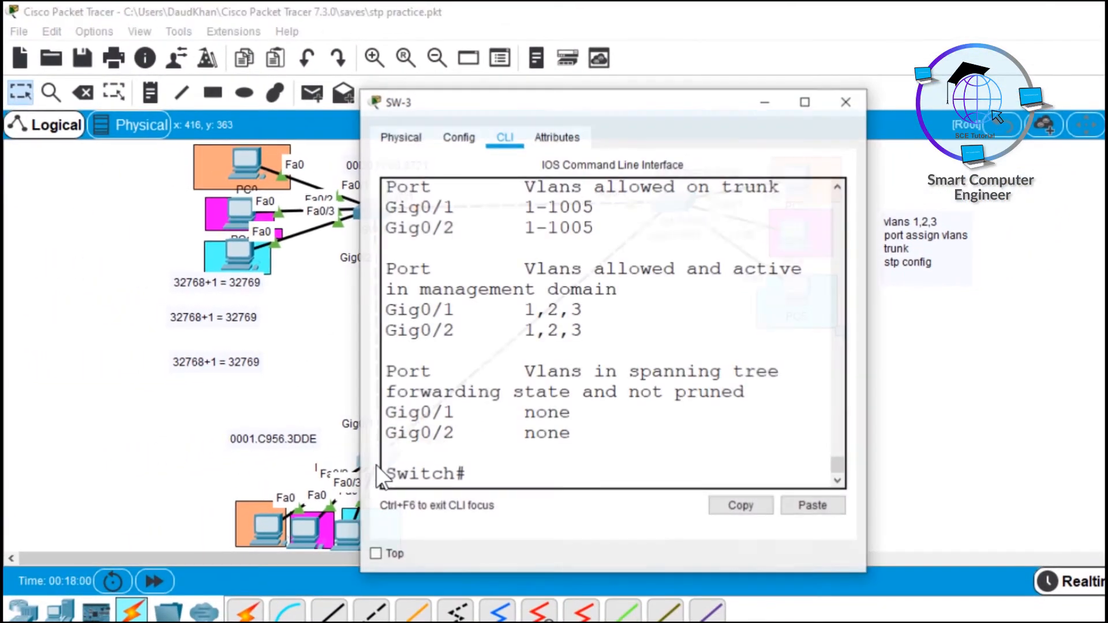
click(808, 102)
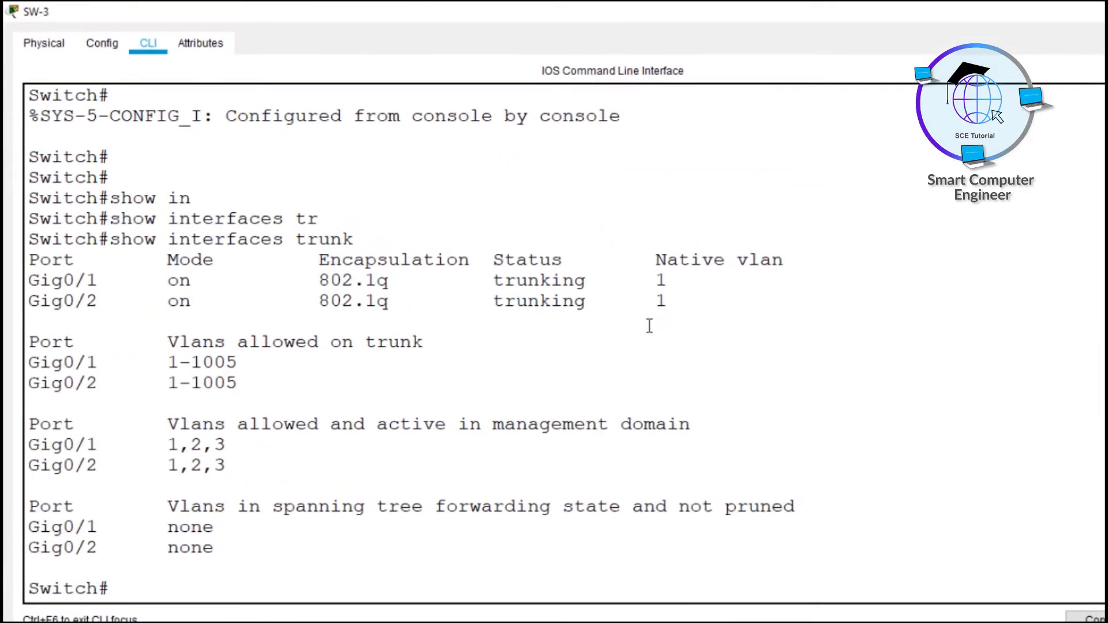
text(show sp)
key(Tab)
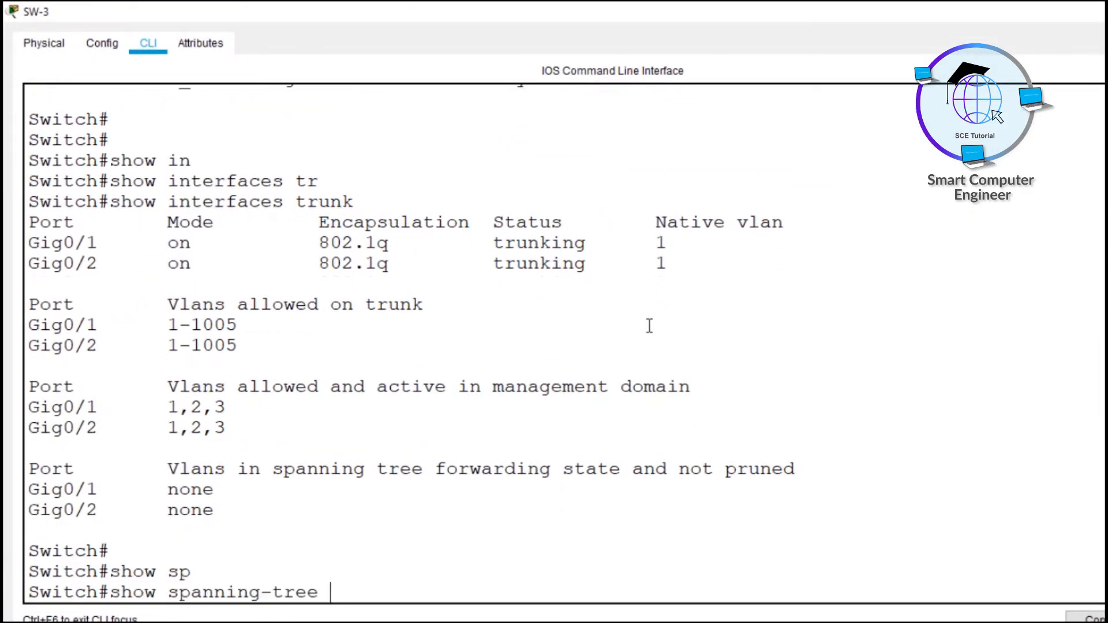
key(Return)
Examine the root ID, bridge ID and interface roles for VLAN 1 in SW-3's spanning-tree output
scroll(168, 203, up, 2)
double_click(43, 128)
click(153, 121)
drag(325, 185, 488, 187)
drag(179, 206, 449, 207)
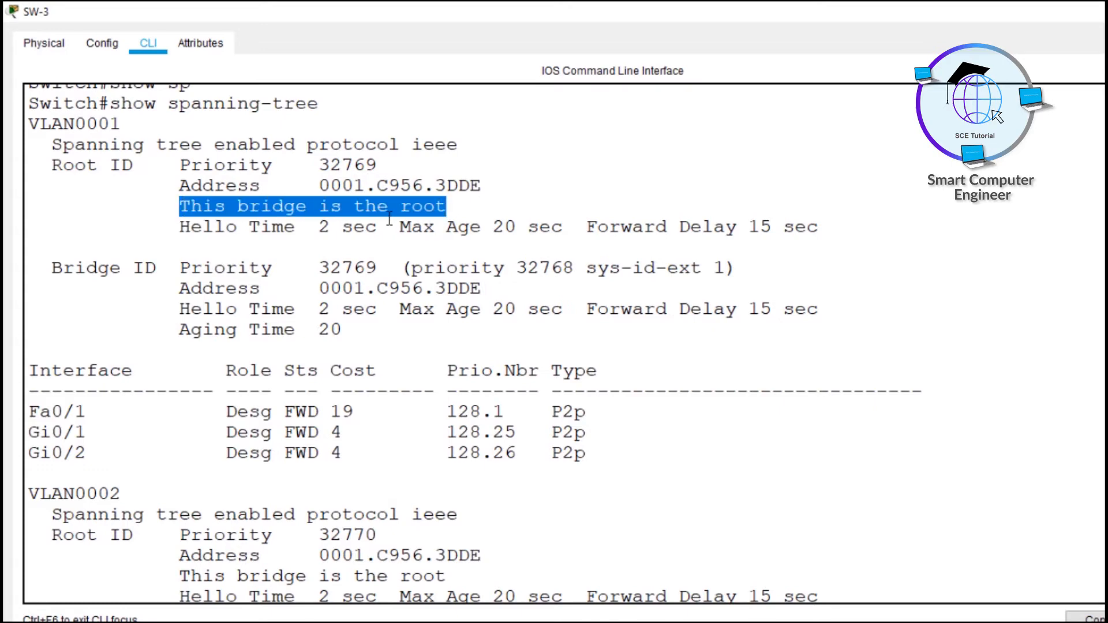
click(483, 206)
drag(307, 282, 419, 287)
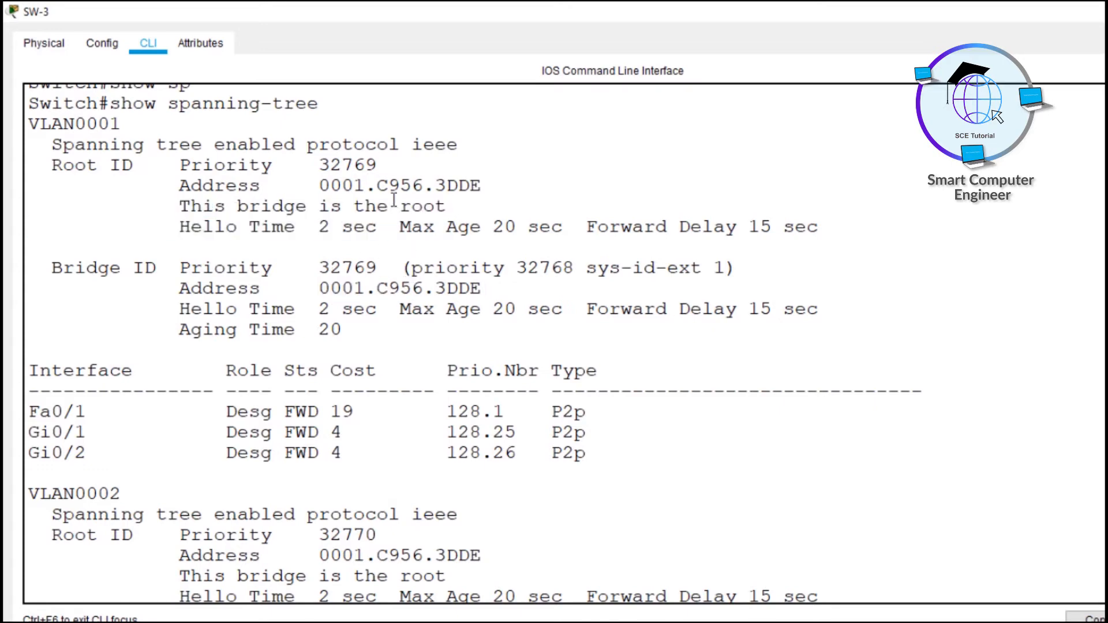
drag(36, 123, 518, 328)
drag(33, 406, 299, 452)
Examine the VLAN 2 root priority and address on SW-3, and page the output on to the VLAN 3 section
scroll(148, 338, down, 3)
drag(325, 370, 383, 370)
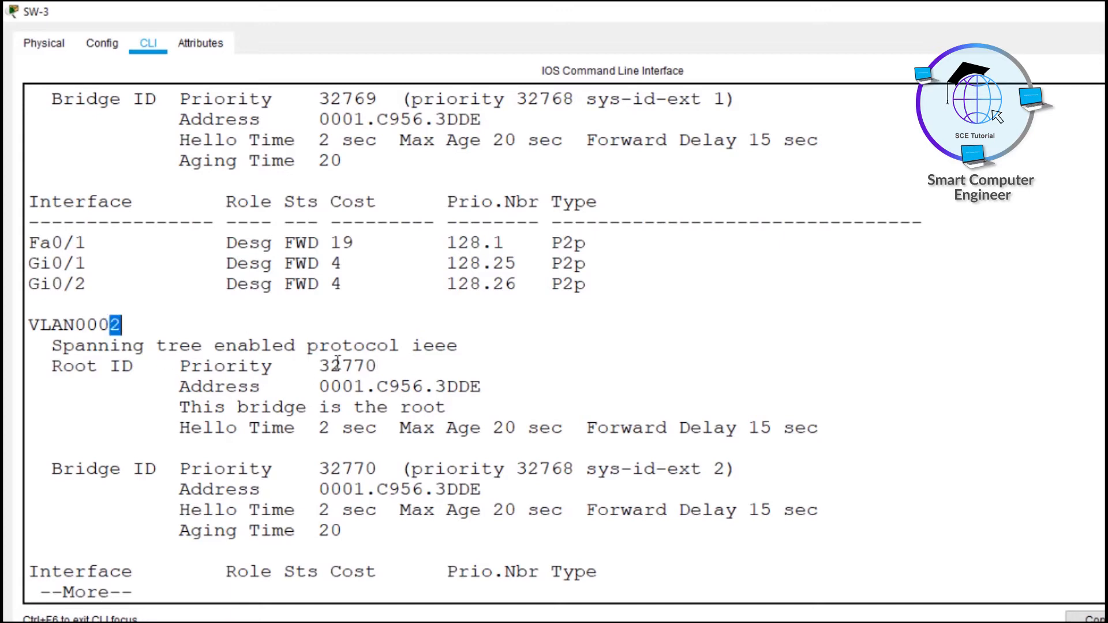
drag(320, 387, 369, 387)
key(Return)
key(Return)
key(Return)
key(Return)
key(Return)
key(Return)
key(Return)
key(Return)
key(Return)
key(Return)
key(Return)
key(Return)
key(Return)
Examine the VLAN 3 root details on SW-3, and page through the rest of the spanning-tree output
drag(29, 427, 470, 540)
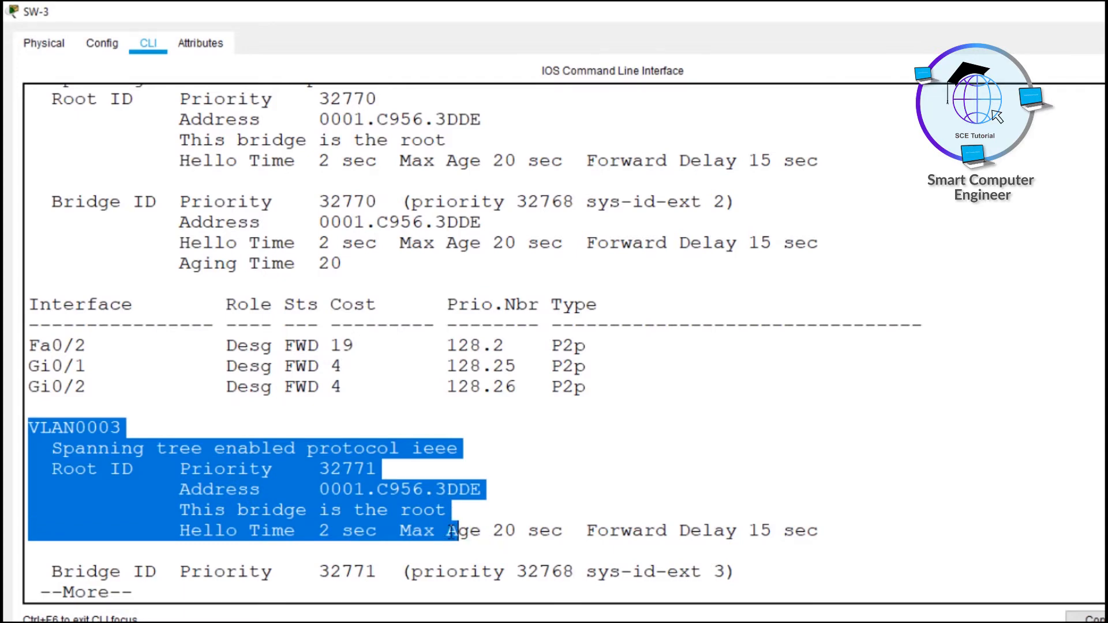
key(Return)
key(Return)
key(Return)
key(Return)
key(Return)
key(Return)
key(Return)
key(Return)
key(Return)
key(Return)
key(Return)
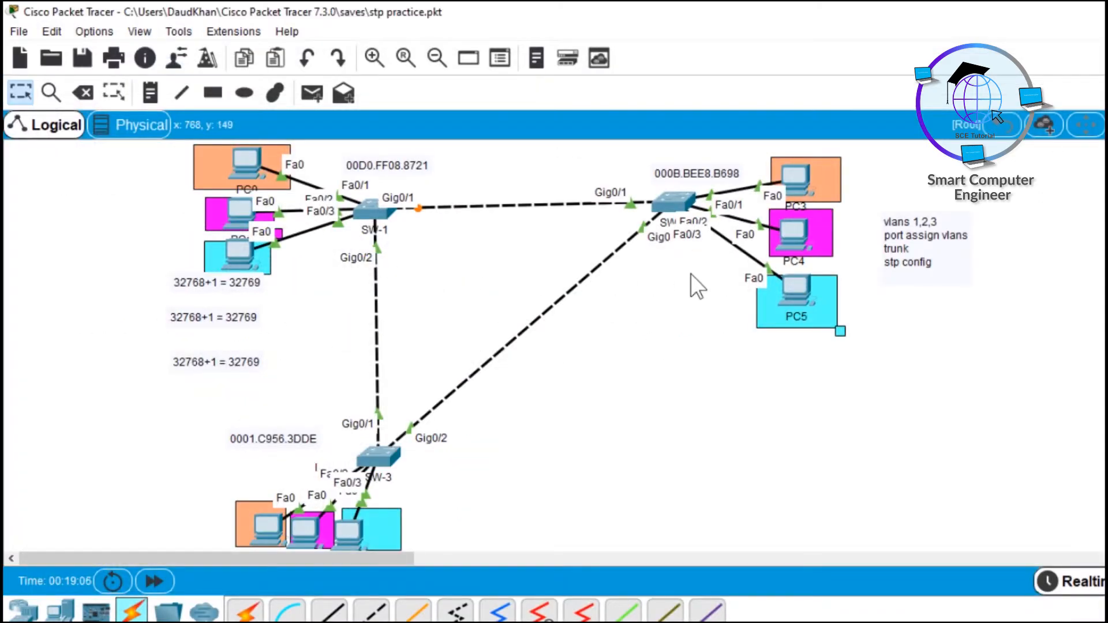
Display the spanning-tree information on SW-1 with show spanning-tree, and examine the root address for VLAN 1
click(377, 214)
click(805, 104)
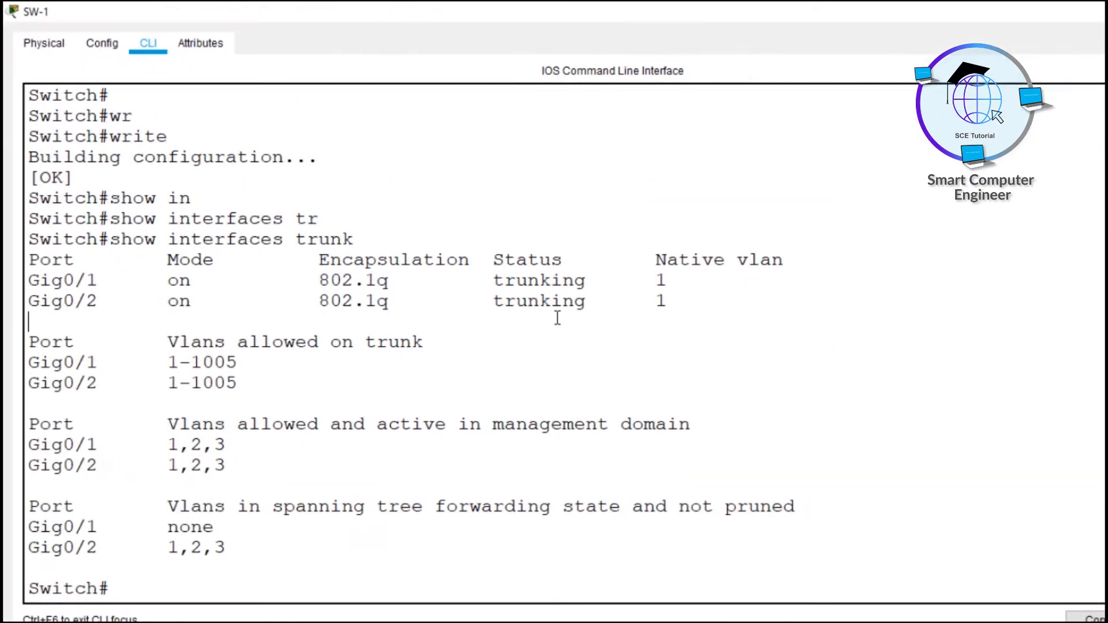
key(Return)
text(show sp)
key(Tab)
key(Return)
scroll(140, 198, up, 1)
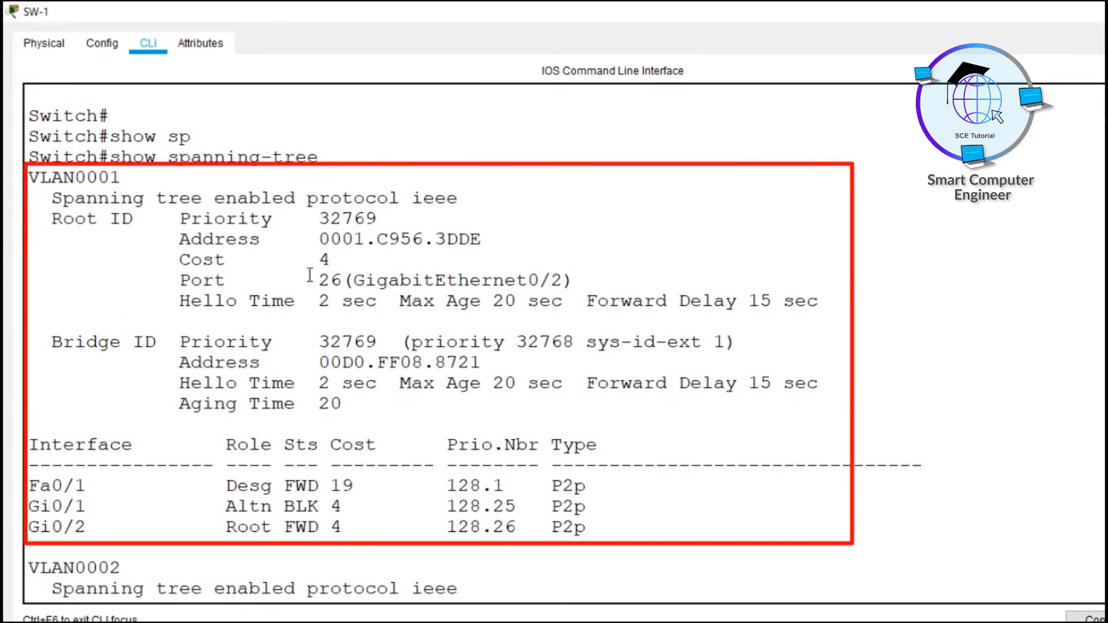
drag(297, 241, 471, 239)
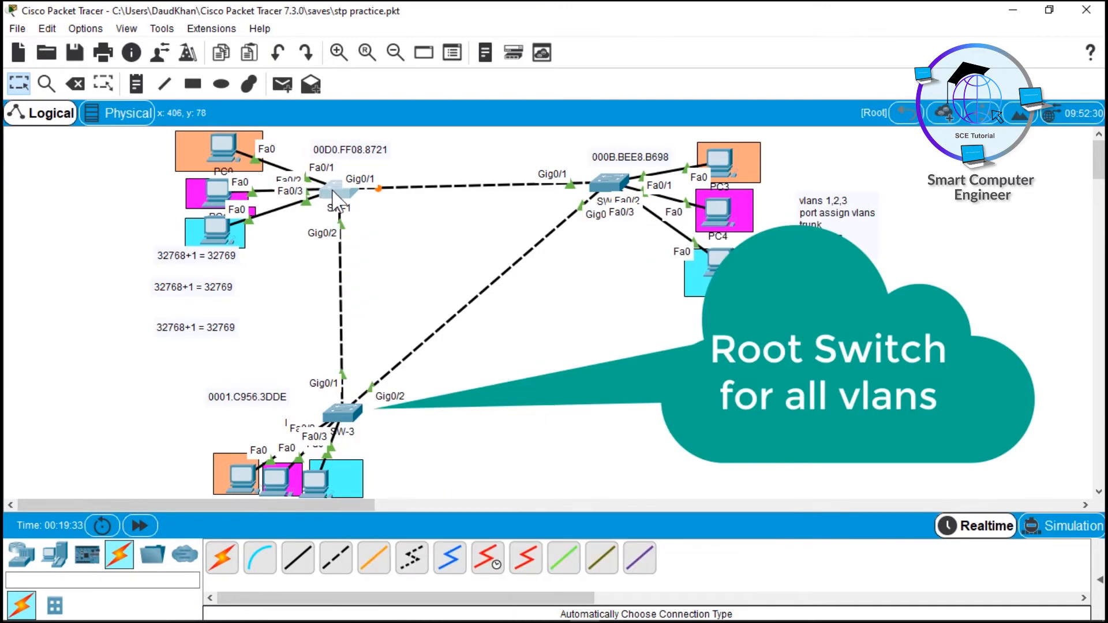
Reopen SW-1's command line, quit the paged output, and enter global configuration mode with conf t
click(334, 198)
click(728, 94)
key(space)
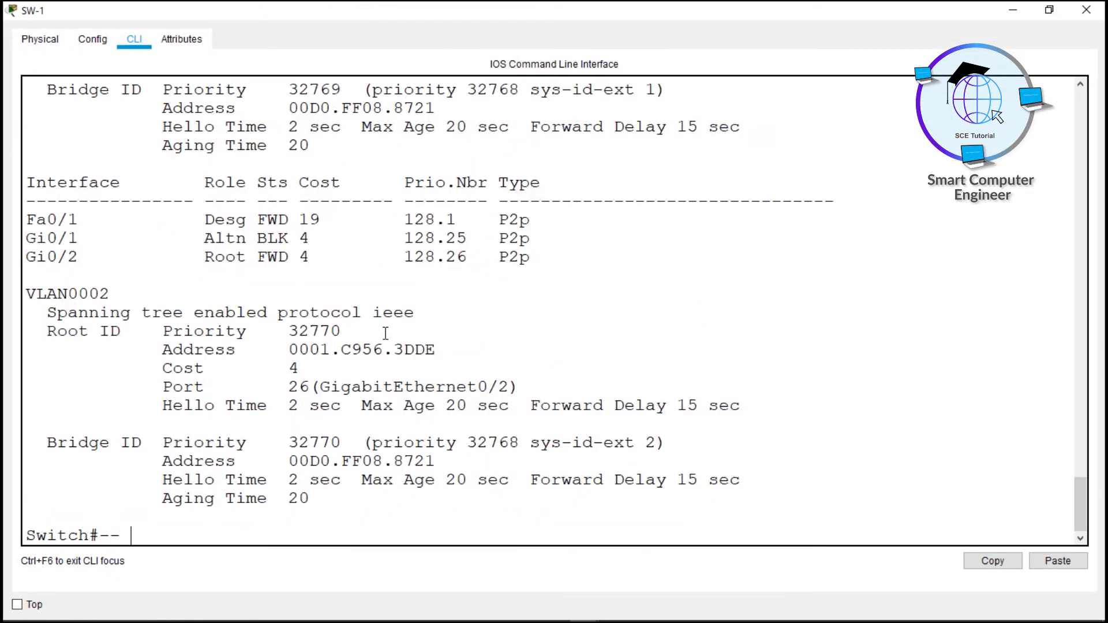
text(c)
key(Return)
key(Return)
key(Return)
key(Return)
key(Return)
key(Return)
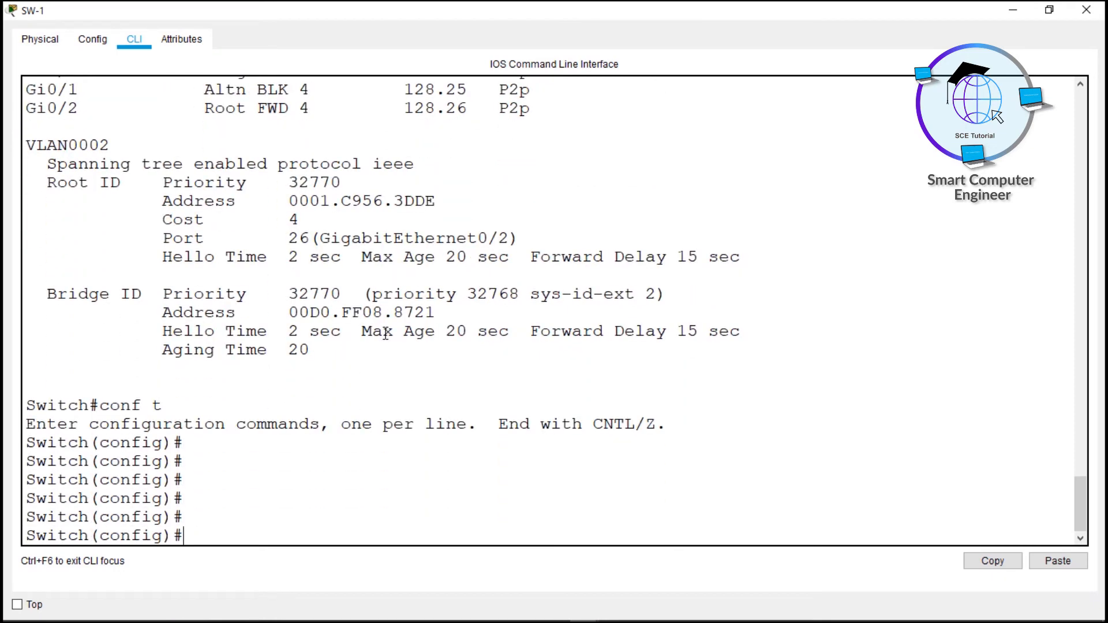
Write the command spanning-tree vlan 1 root primary at SW-1's configuration prompt without executing it
text(sp)
key(Tab)
text(vl)
key(Tab)
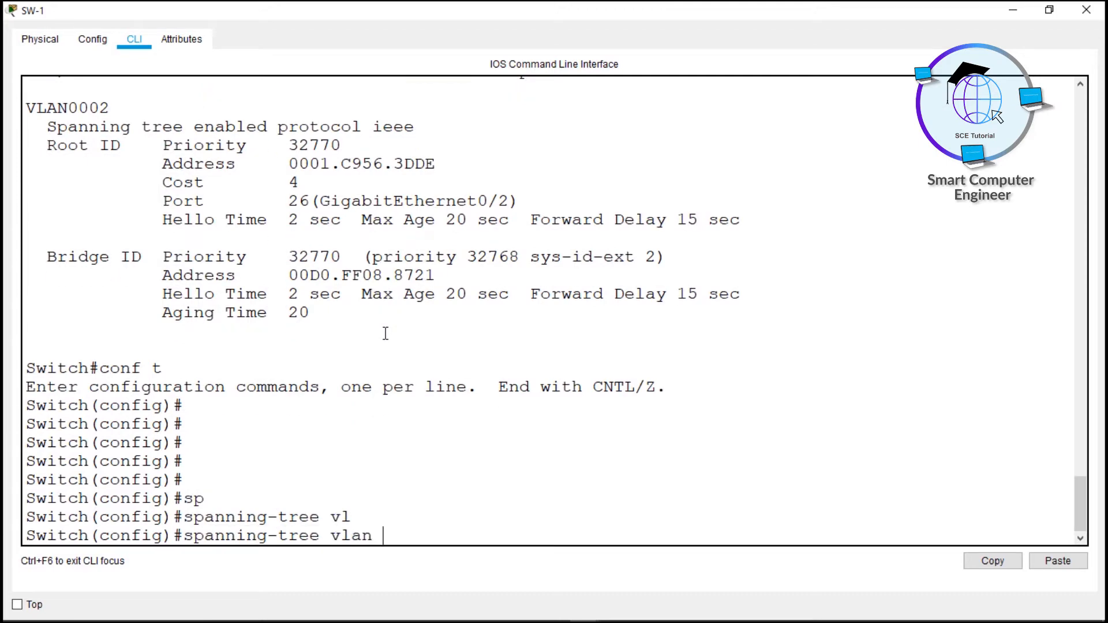
text(1 ro)
key(Tab)
text(pr)
key(Tab)
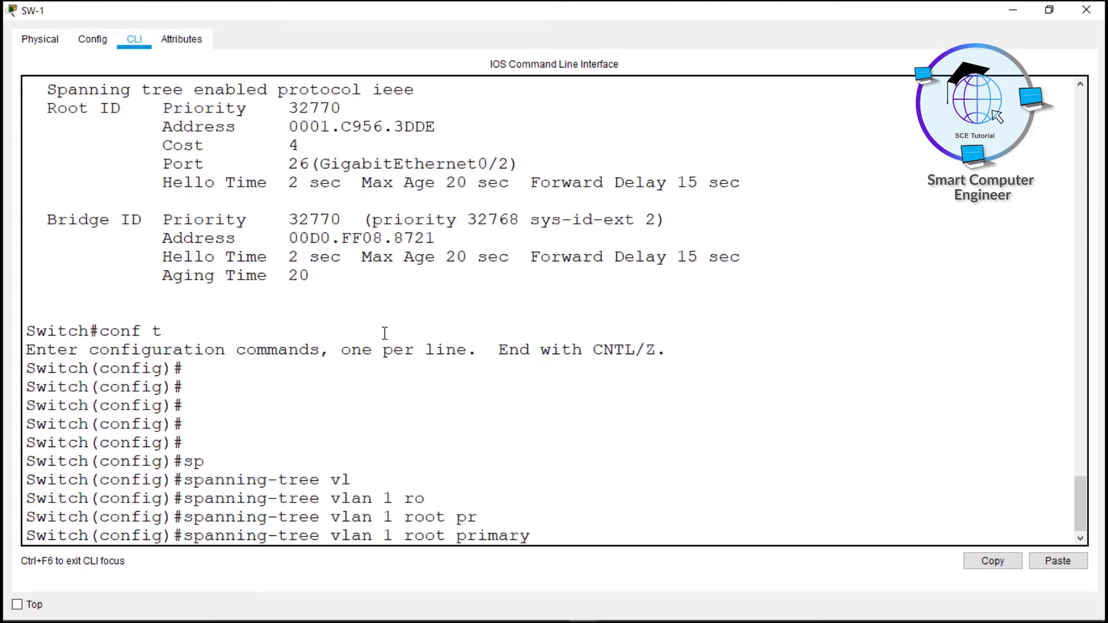
Review SW-1's VLAN 1 bridge priority in the earlier spanning-tree output, and execute the pending root primary command
scroll(386, 333, up, 12)
scroll(293, 360, up, 2)
scroll(308, 258, down, 3)
drag(36, 352, 100, 348)
click(173, 364)
scroll(192, 372, down, 2)
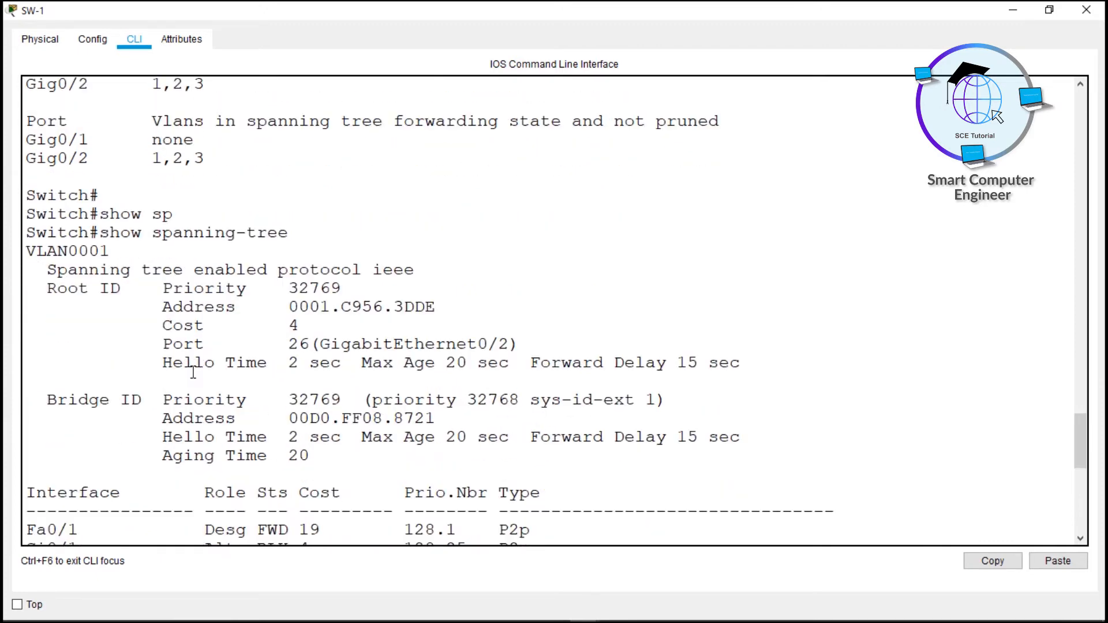
scroll(192, 371, down, 1)
drag(294, 351, 345, 350)
click(345, 351)
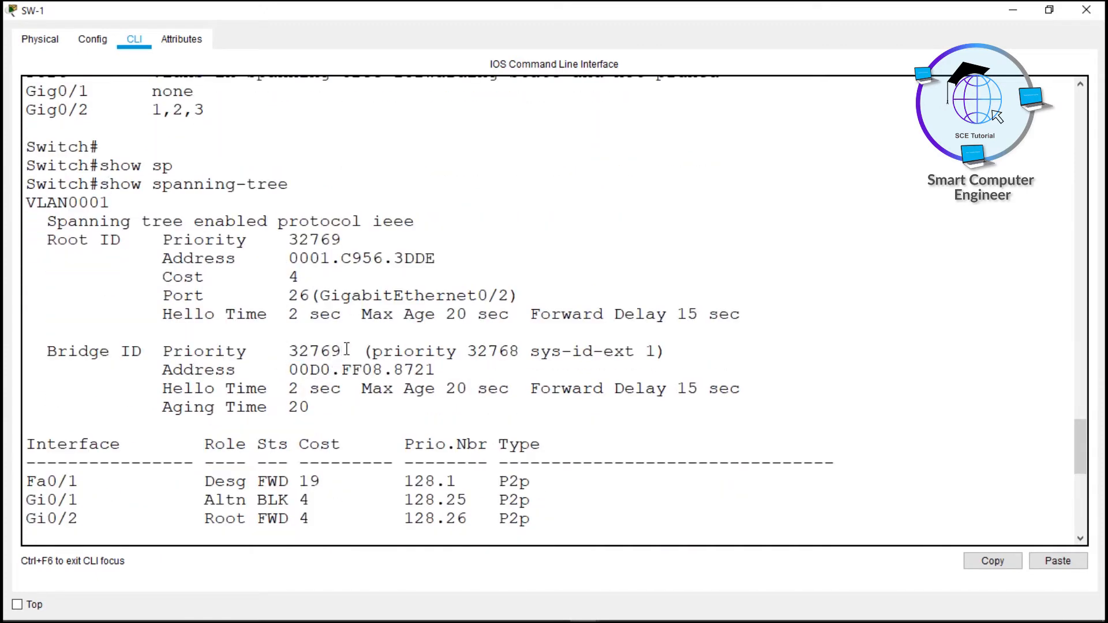
scroll(358, 359, down, 9)
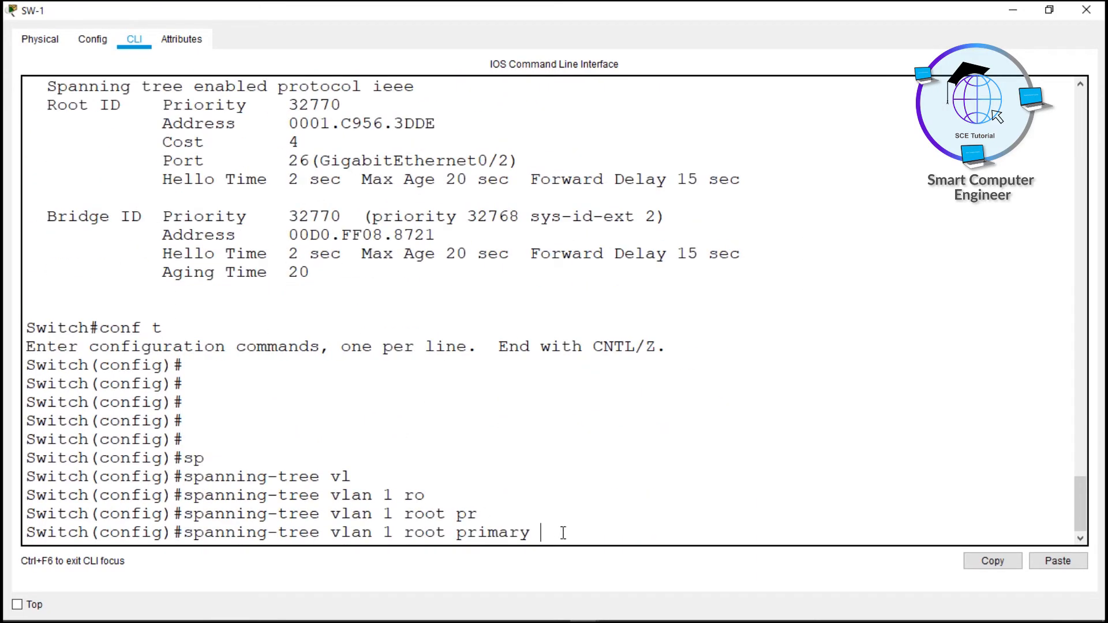
key(Return)
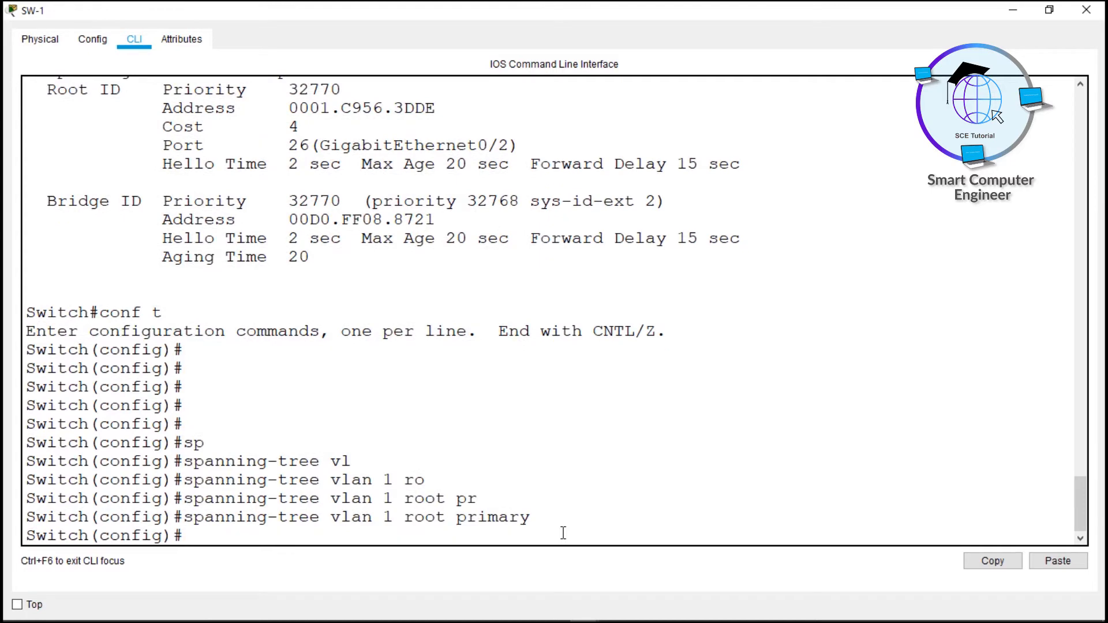
Leave configuration mode on SW-1, run show spanning-tree, and examine the root and bridge priorities for VLAN 1
key(ctrl+z)
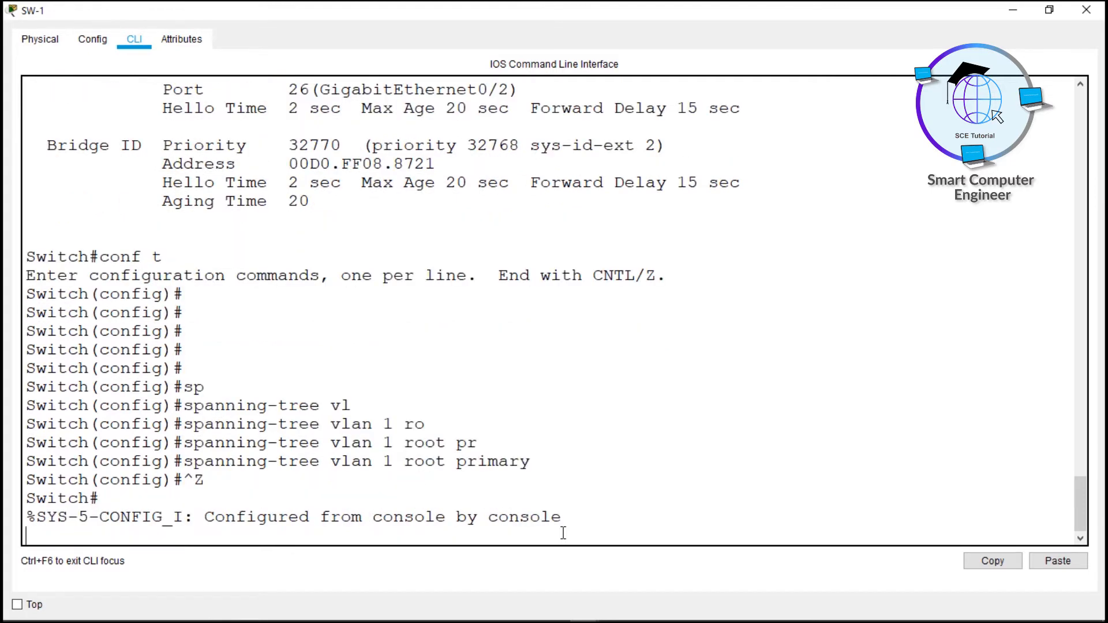
key(Return)
text(show s)
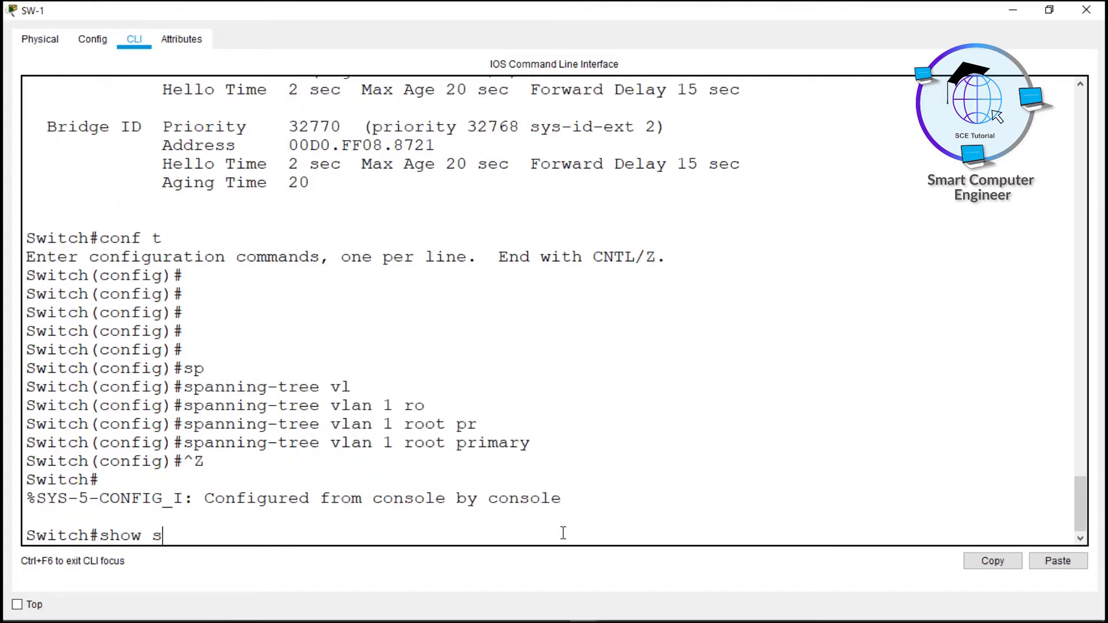
text(p)
key(Tab)
key(Return)
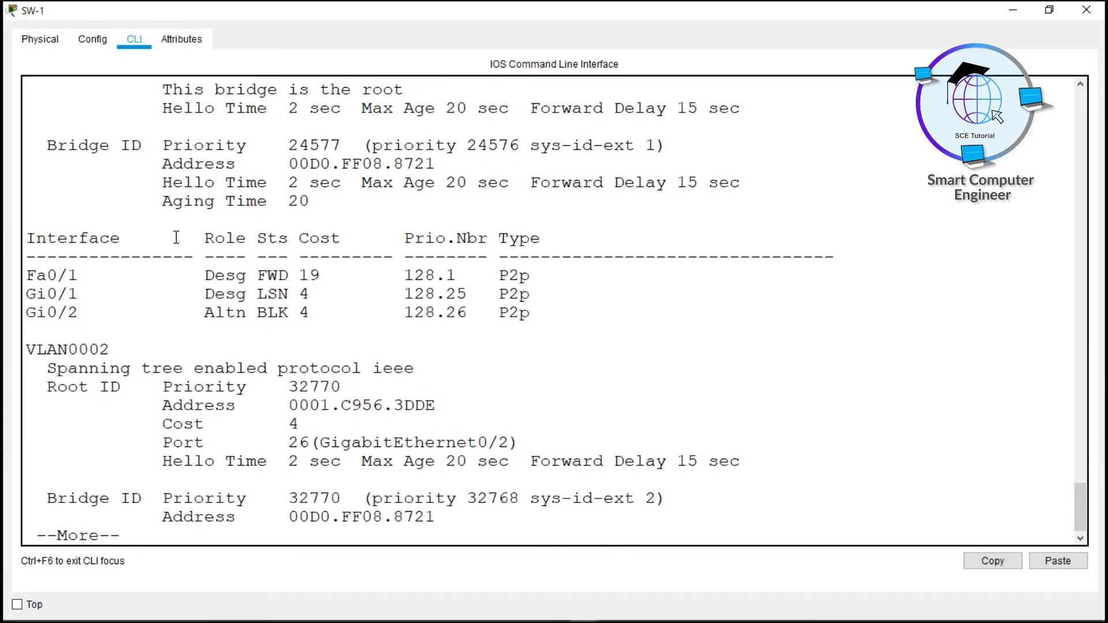
scroll(176, 238, up, 3)
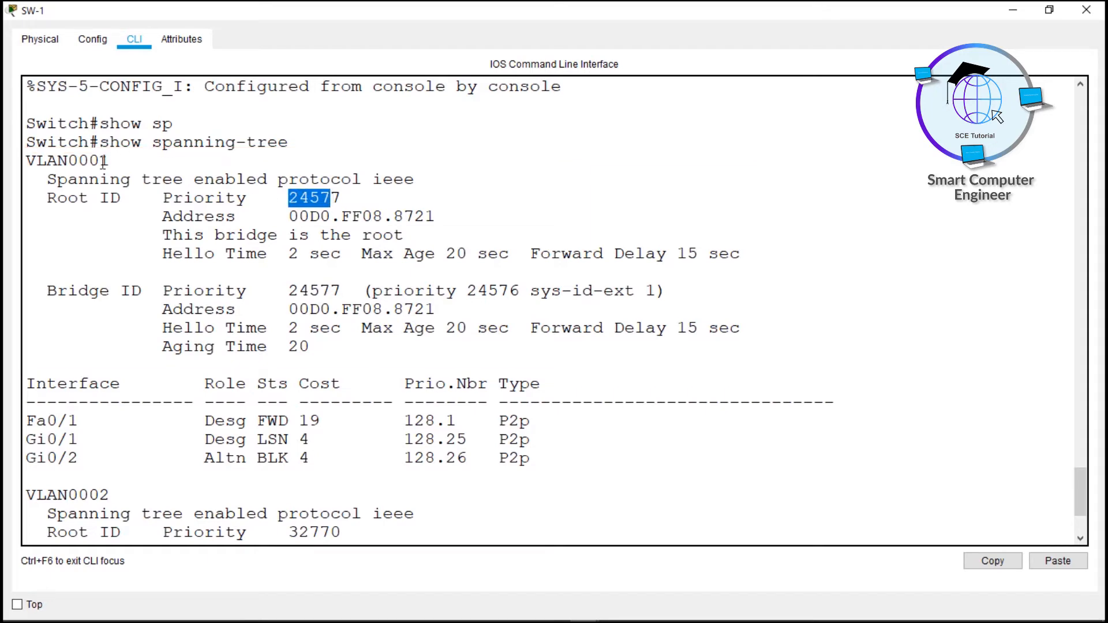
scroll(97, 164, down, 3)
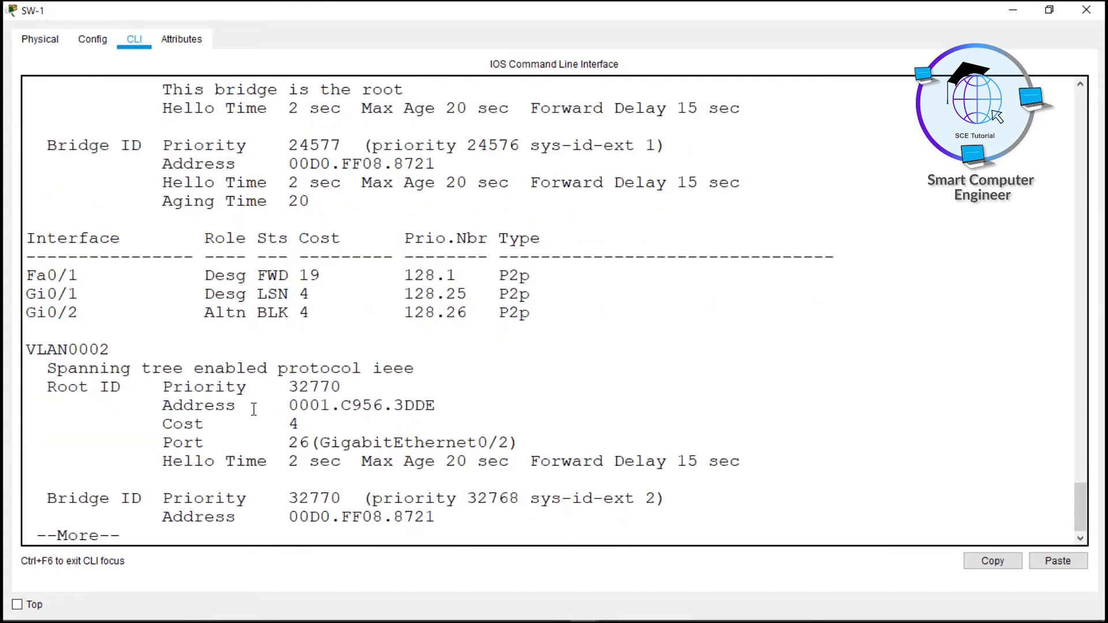
Page through SW-1's spanning-tree output, compare the root priorities of VLANs 2 and 3 with VLAN 1, and close SW-1's window
drag(322, 387, 343, 387)
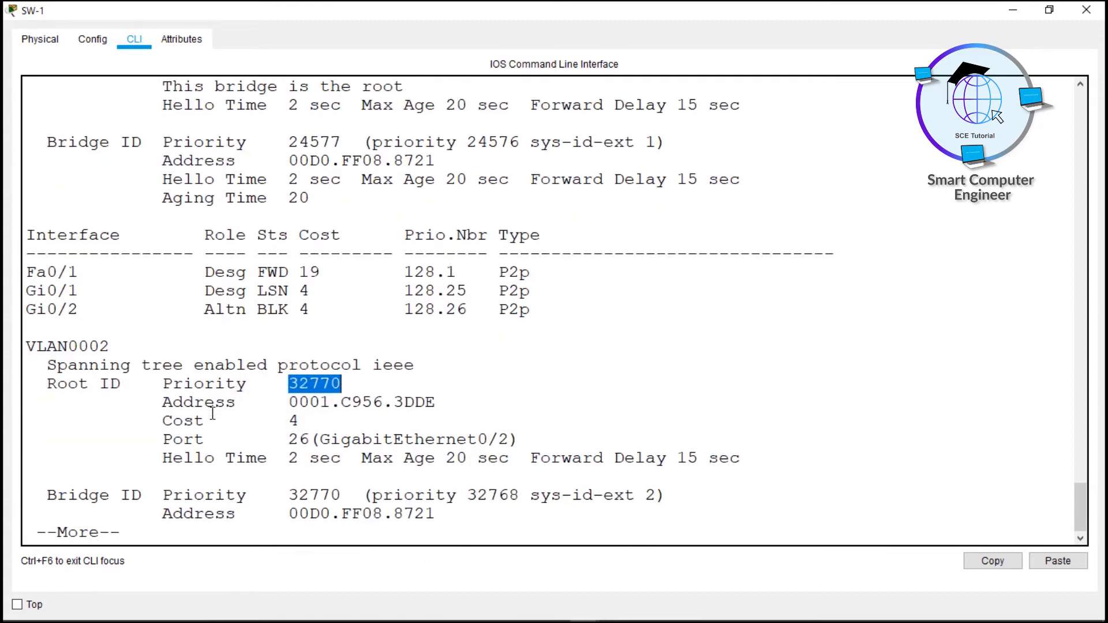
key(Return)
key(Return)
key(Return)
key(Return)
key(Return)
key(Return)
key(Return)
key(Return)
key(Return)
key(Return)
key(Return)
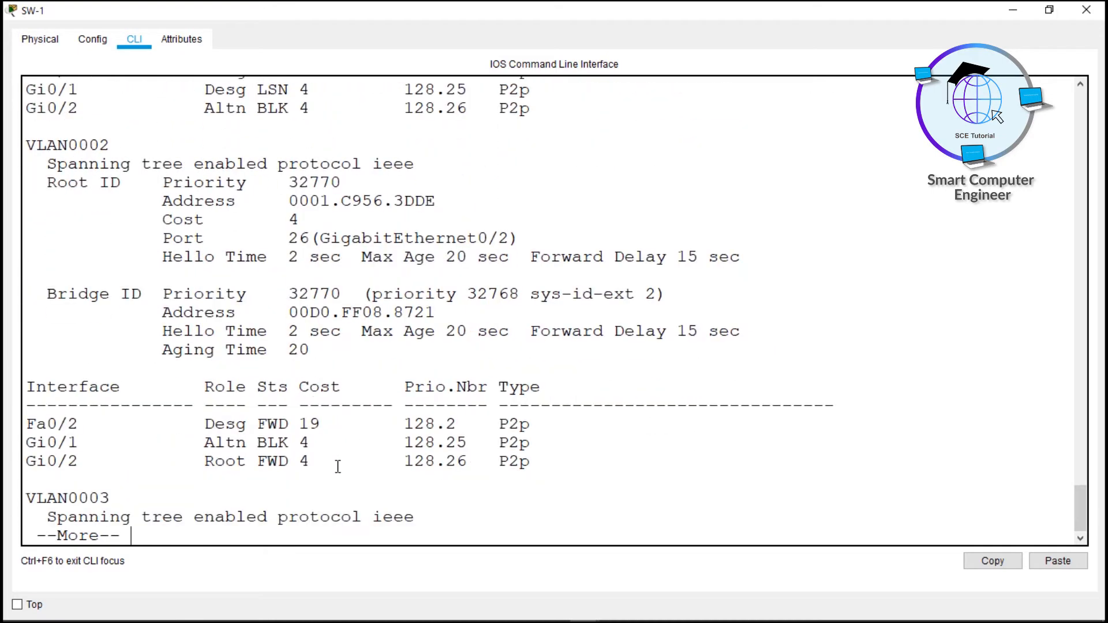
key(Return)
key(Return)
key(Return)
drag(336, 480, 323, 480)
click(321, 481)
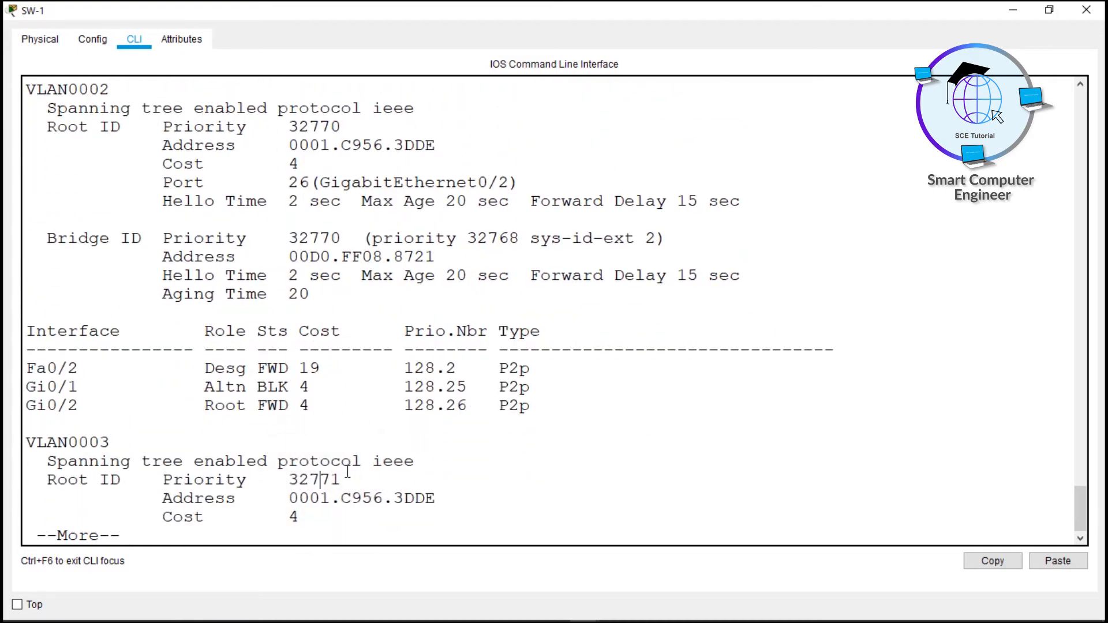
scroll(234, 256, up, 9)
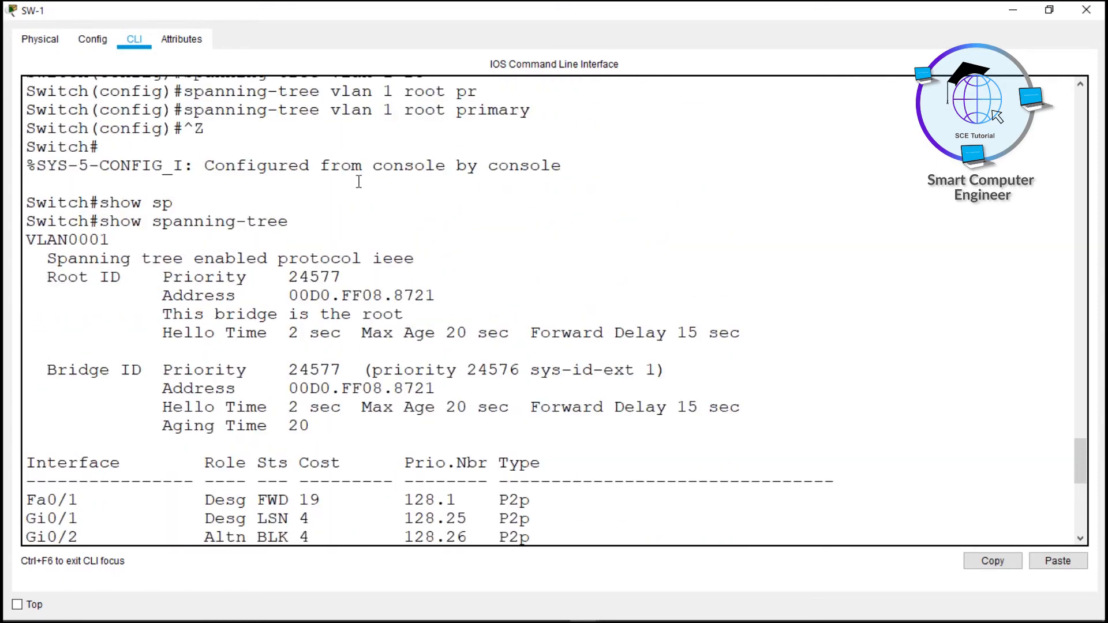
click(1086, 10)
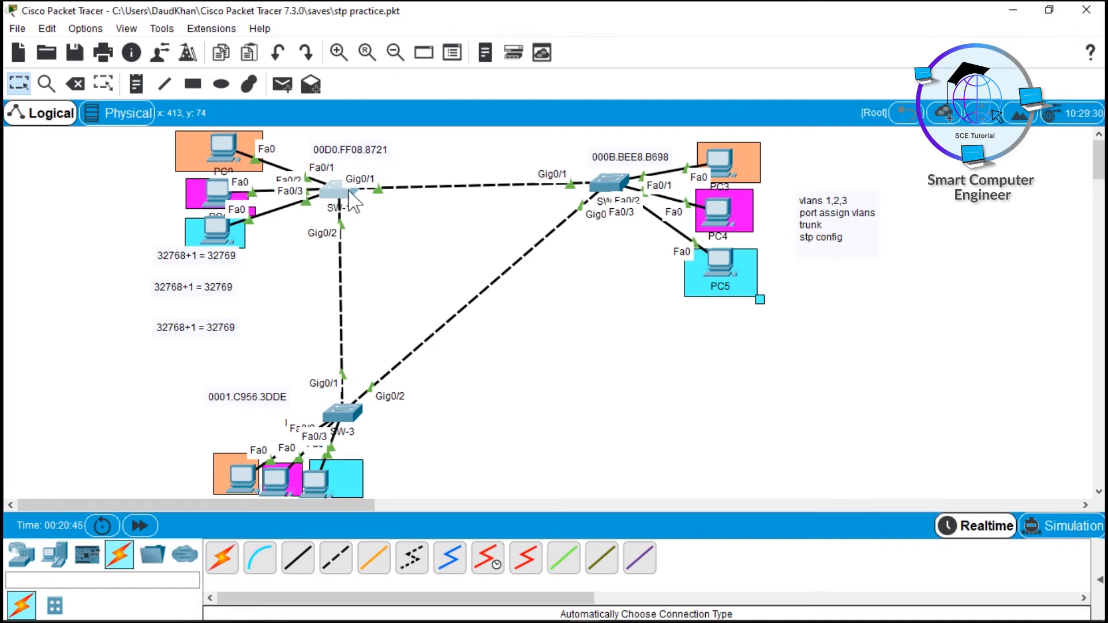
Open SW-2's command line in a maximized window and enter global configuration mode with conf t
drag(390, 166, 362, 196)
click(604, 196)
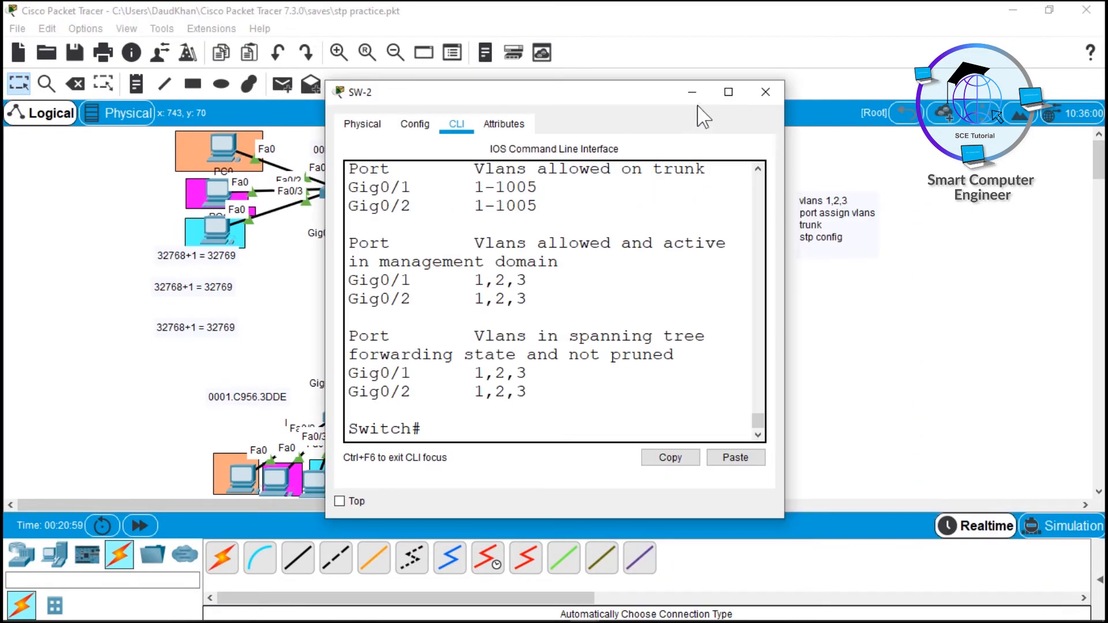
click(728, 91)
key(Return)
key(Return)
text(conf t)
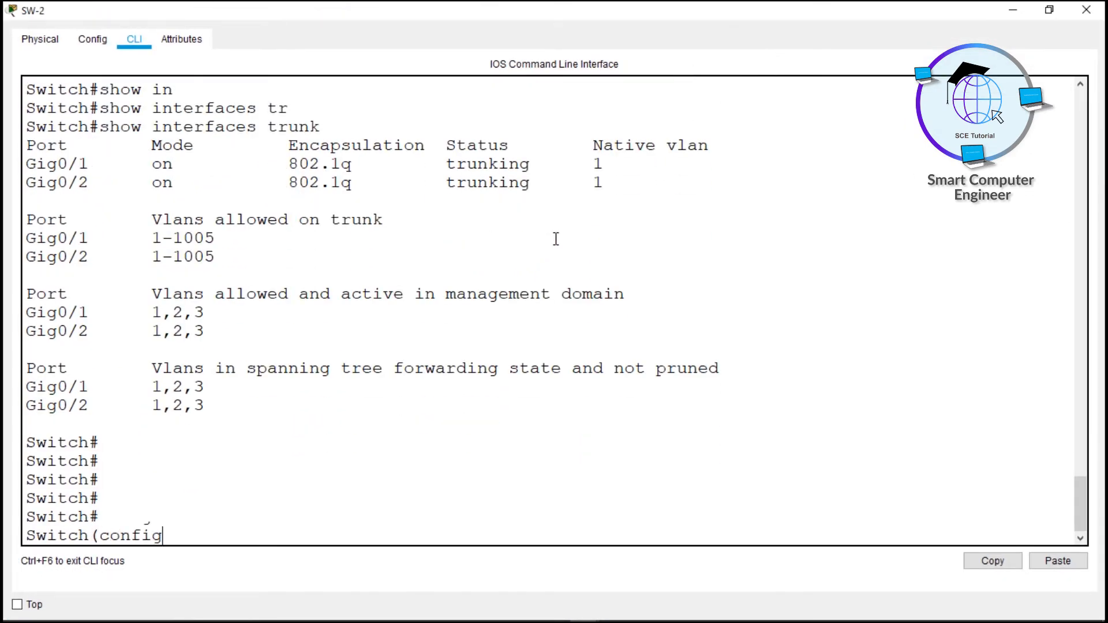
key(Return)
Run do show span on SW-2, examine the root ID details for VLAN 1, and close the window
text(do show span)
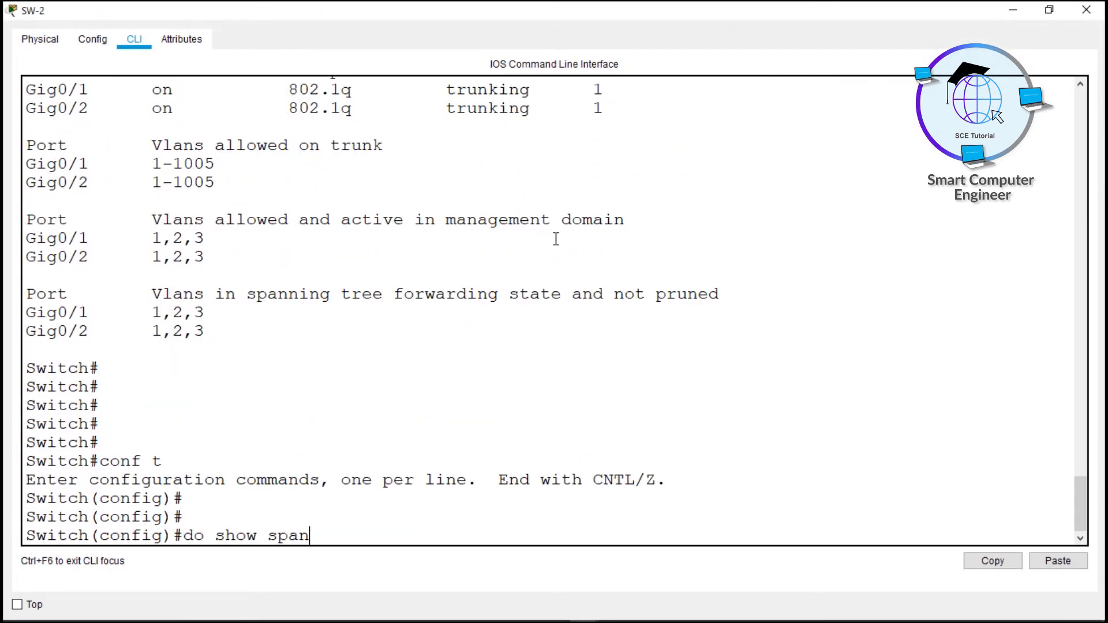
key(Return)
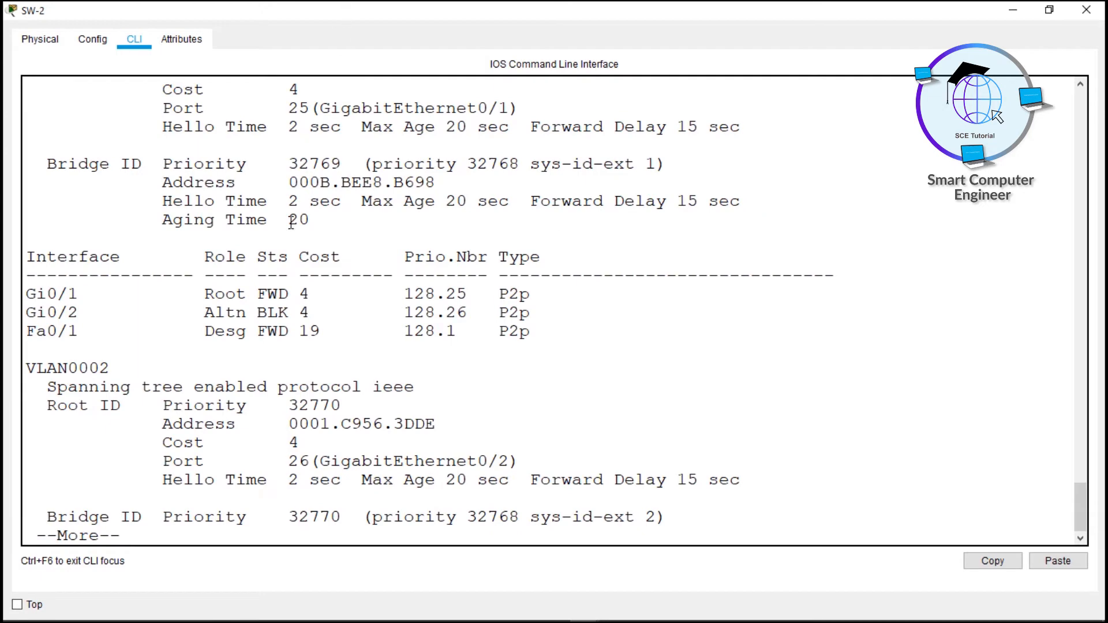
scroll(119, 143, up, 2)
drag(49, 117, 467, 212)
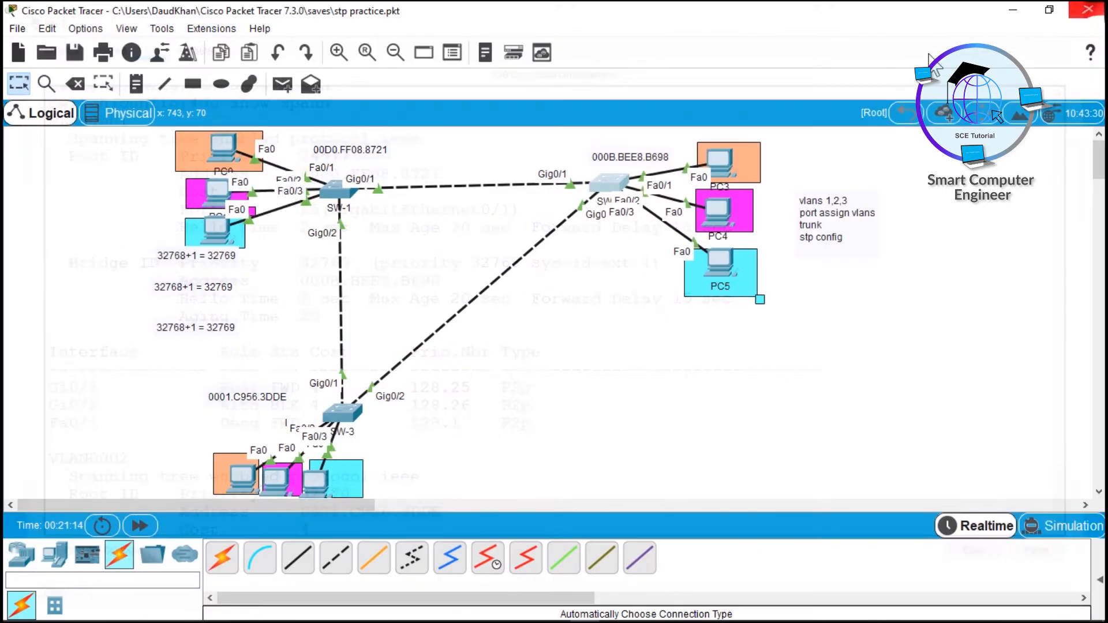
click(1087, 8)
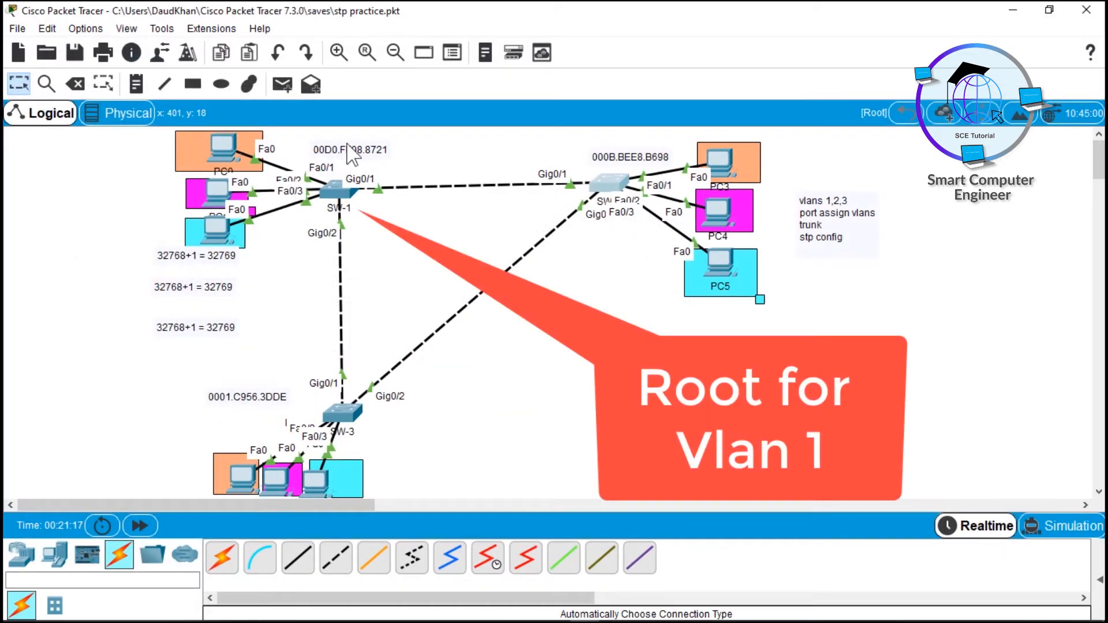
Reopen SW-2's spanning-tree output, examine VLAN 2's root address and root port, and locate that root switch in the topology
click(607, 185)
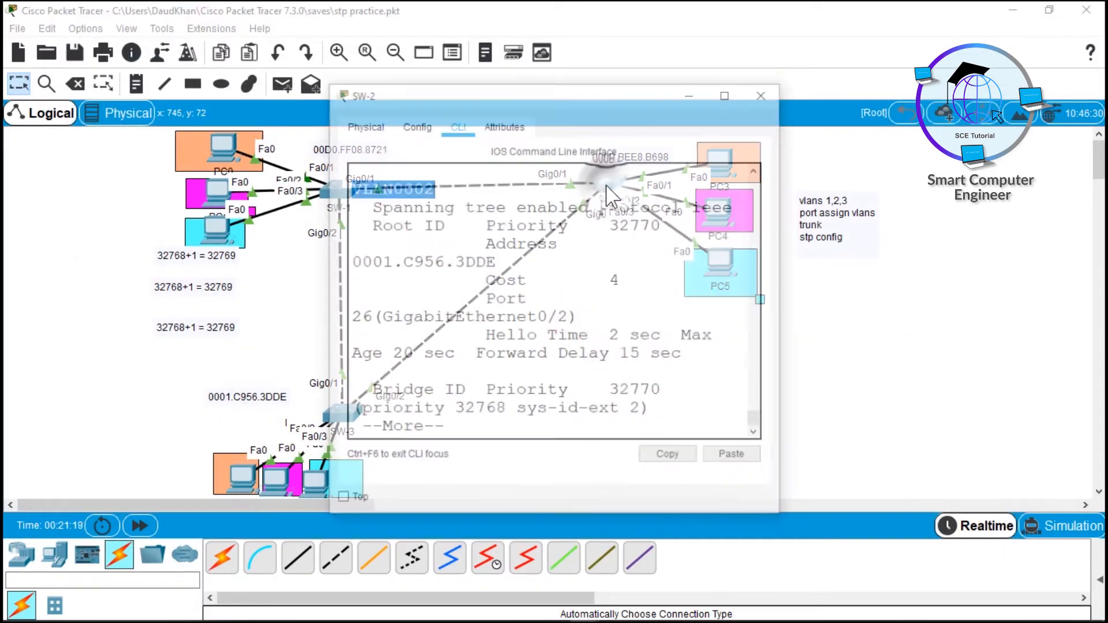
click(729, 92)
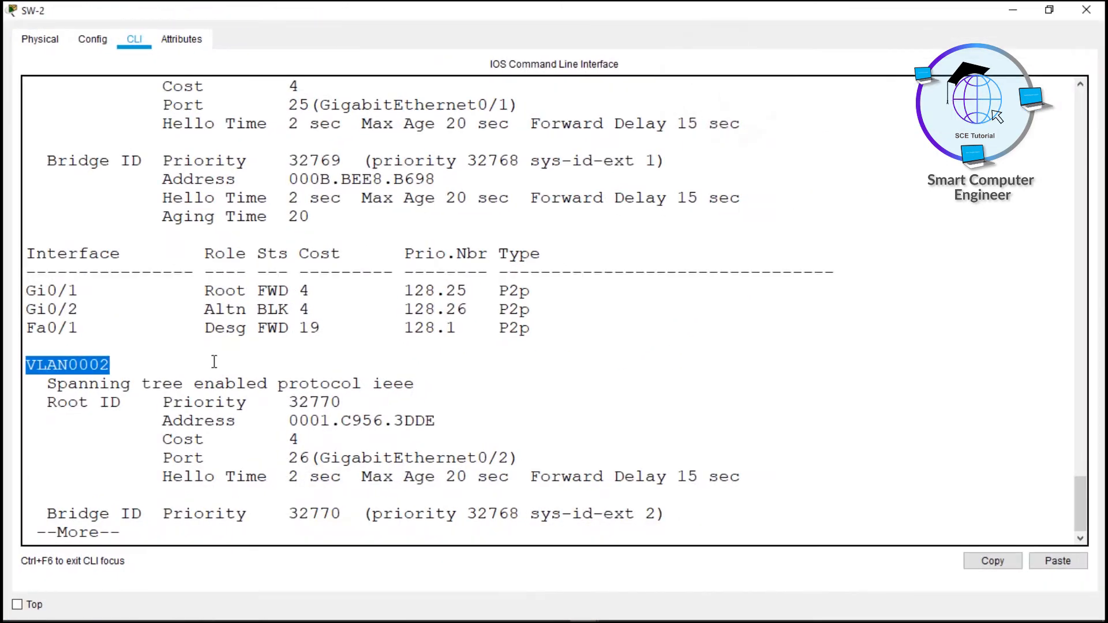
key(Return)
key(Return)
key(Return)
key(Return)
key(Return)
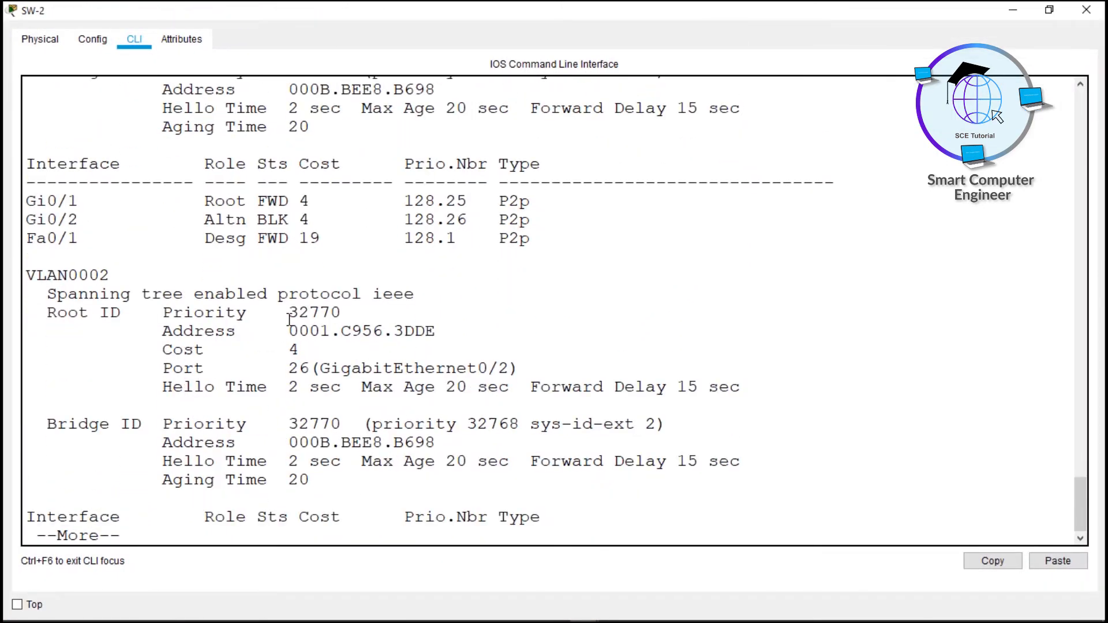
drag(286, 331, 394, 332)
click(507, 368)
drag(495, 369, 468, 369)
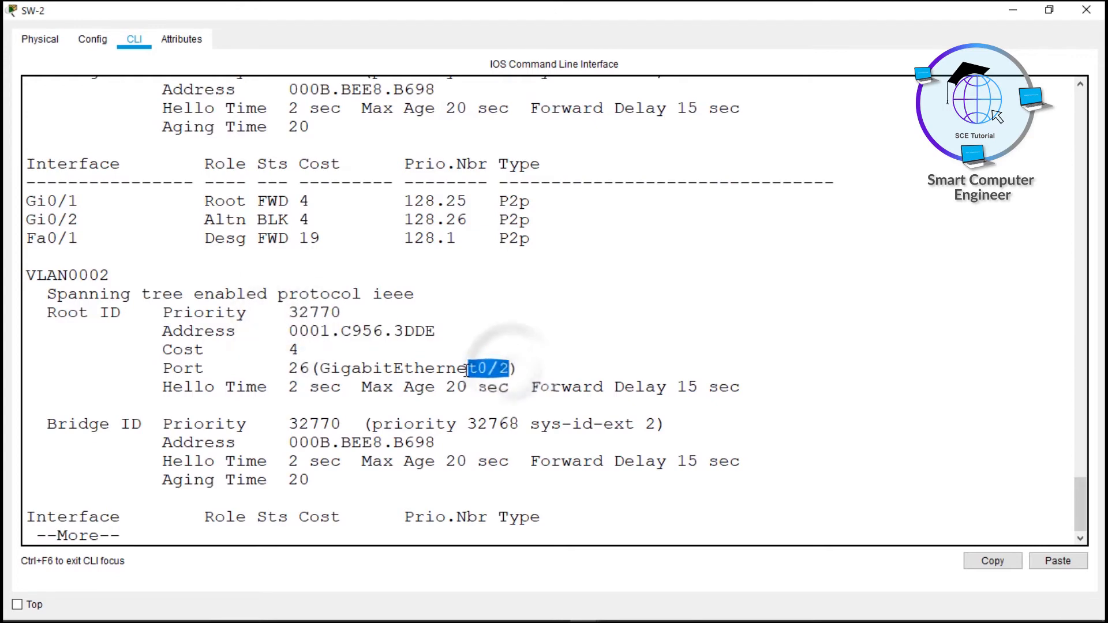
click(1084, 10)
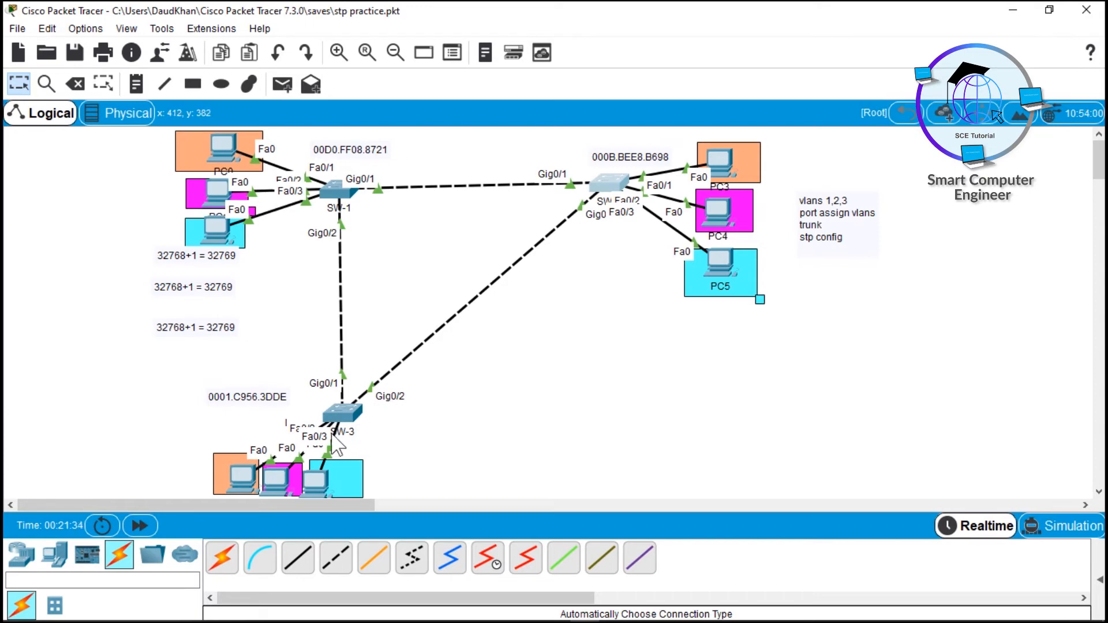
drag(288, 365, 377, 445)
click(497, 377)
Make SW-2 the primary root for VLAN 2 with spanning-tree vlan 2 root primary, and leave configuration mode with end
click(609, 183)
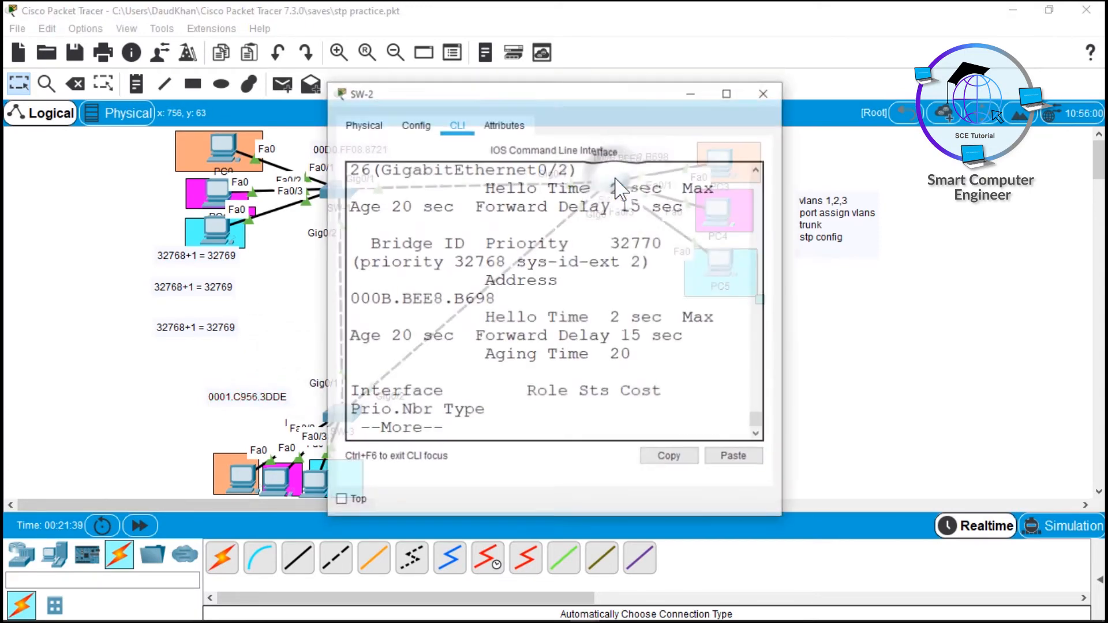
key(Return)
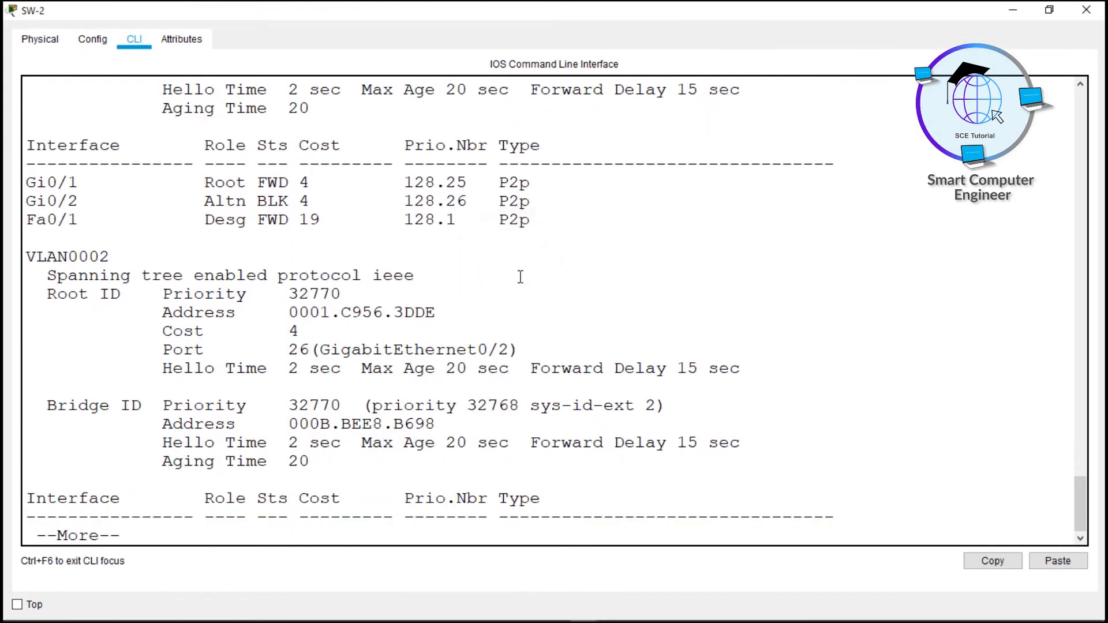
text(sp)
key(Tab)
text(vl)
key(Tab)
text(2 ro)
key(Tab)
text(pr)
key(Tab)
key(Return)
text(end)
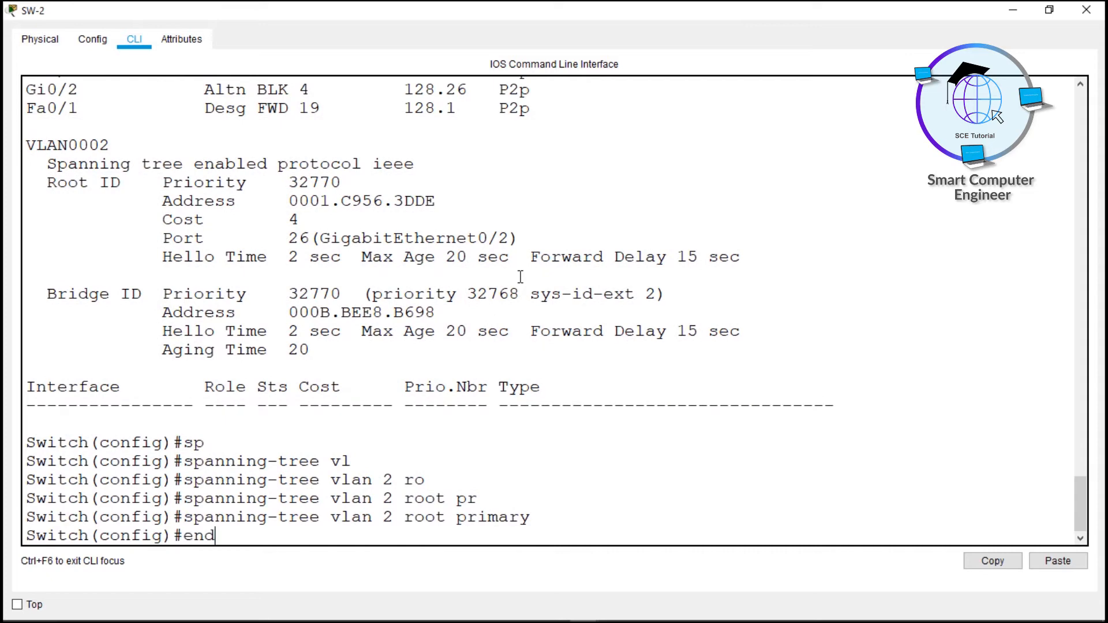
key(Return)
Display SW-2's spanning-tree information with show spanning-tree and advance the output through the VLAN 2 bridge details
key(Return)
text(show sp)
key(Tab)
key(Return)
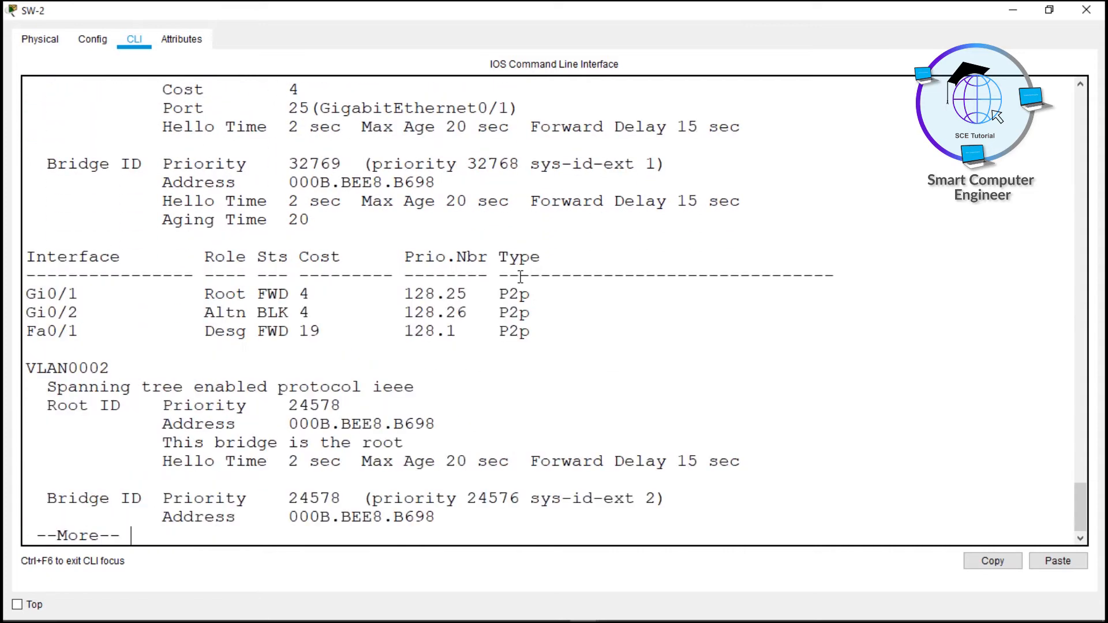
key(Return)
key(Return)
key(Return)
key(Return)
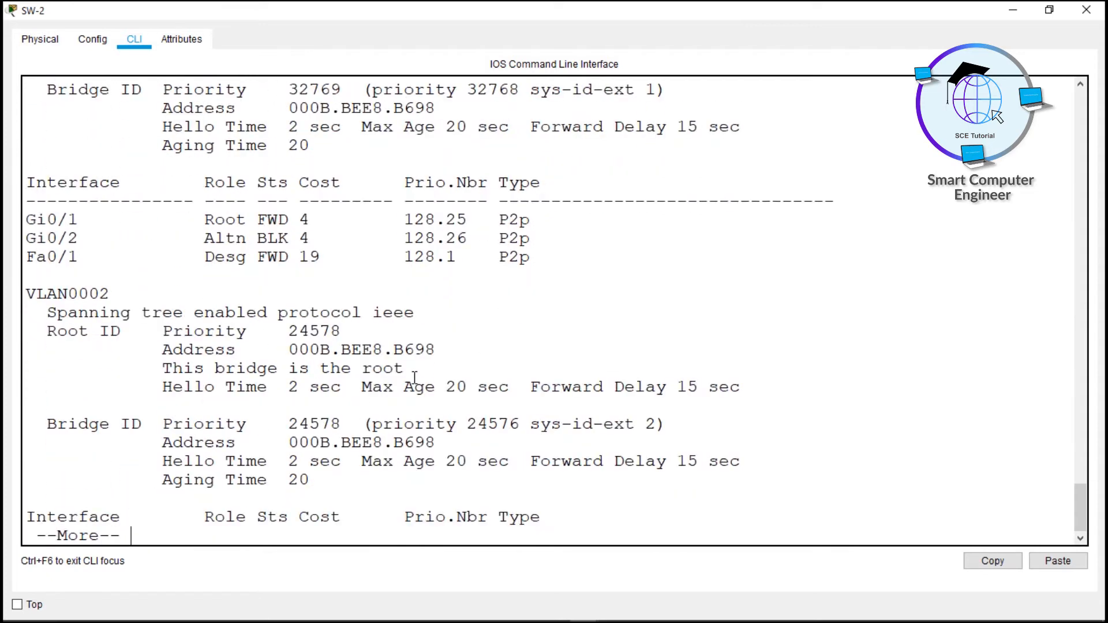
Examine the root ID priority for VLAN 2 in SW-2's output, and close SW-2's window
drag(415, 378, 139, 313)
click(293, 337)
drag(290, 332, 324, 332)
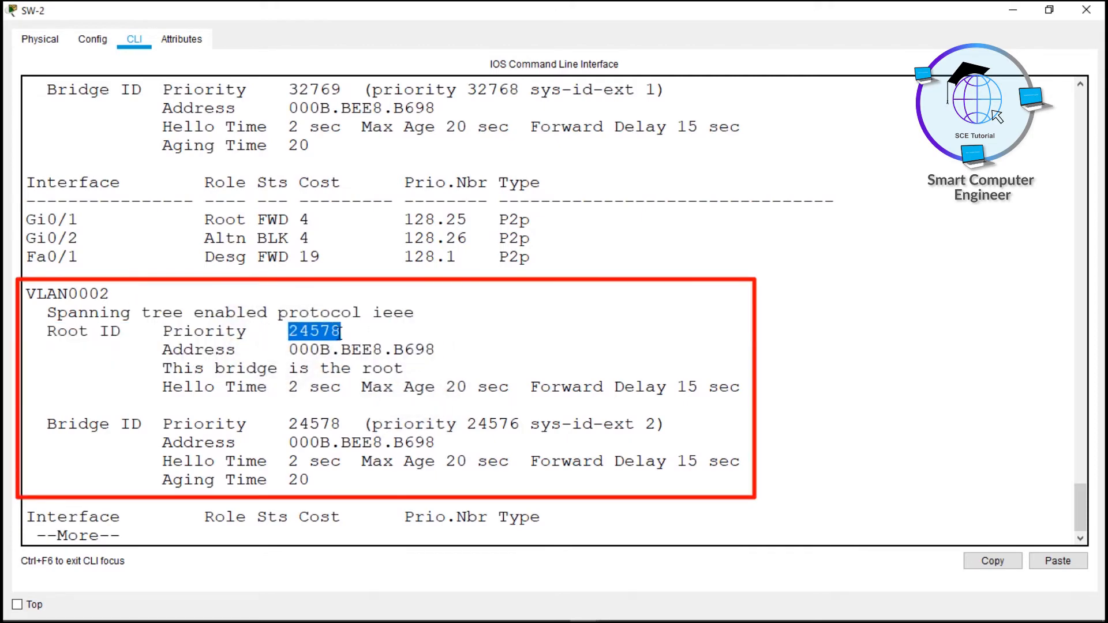
click(341, 332)
drag(104, 300, 99, 297)
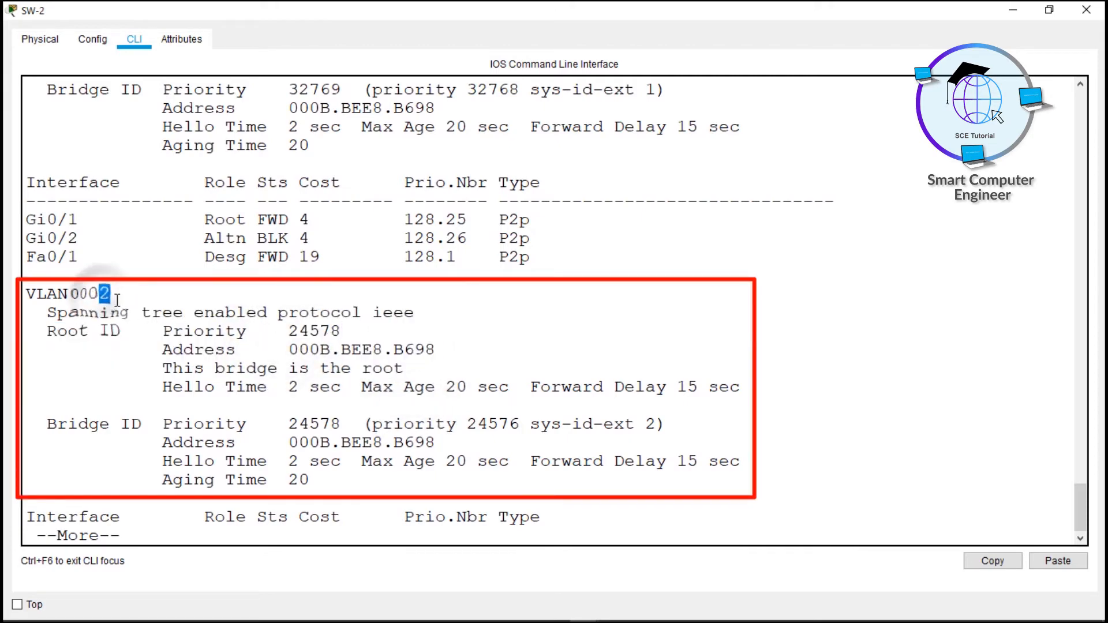
double_click(304, 334)
click(340, 333)
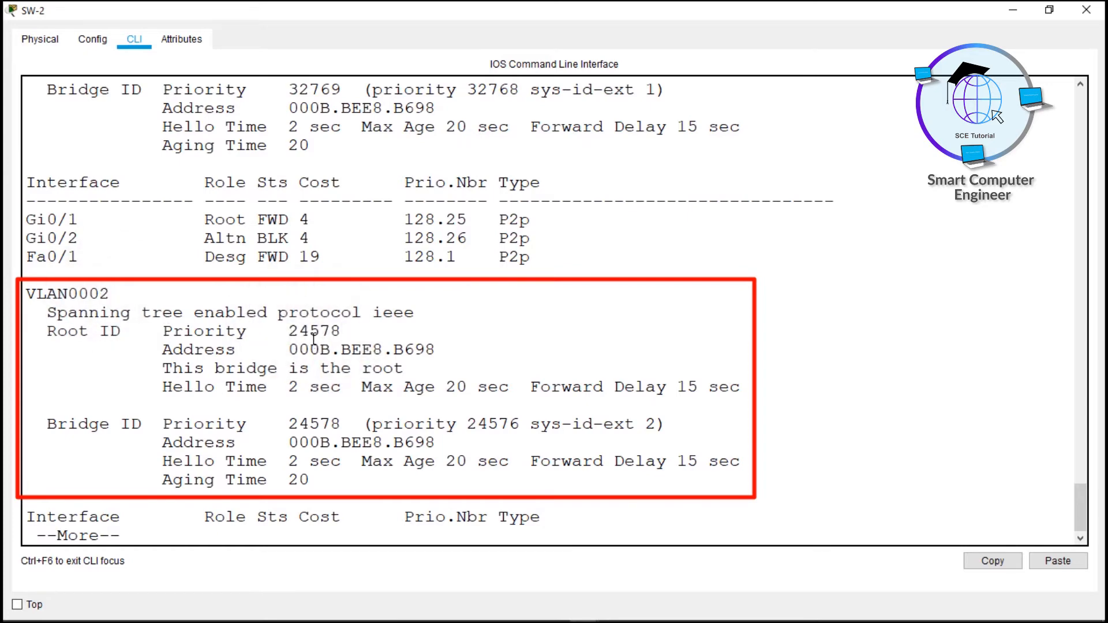
click(1086, 10)
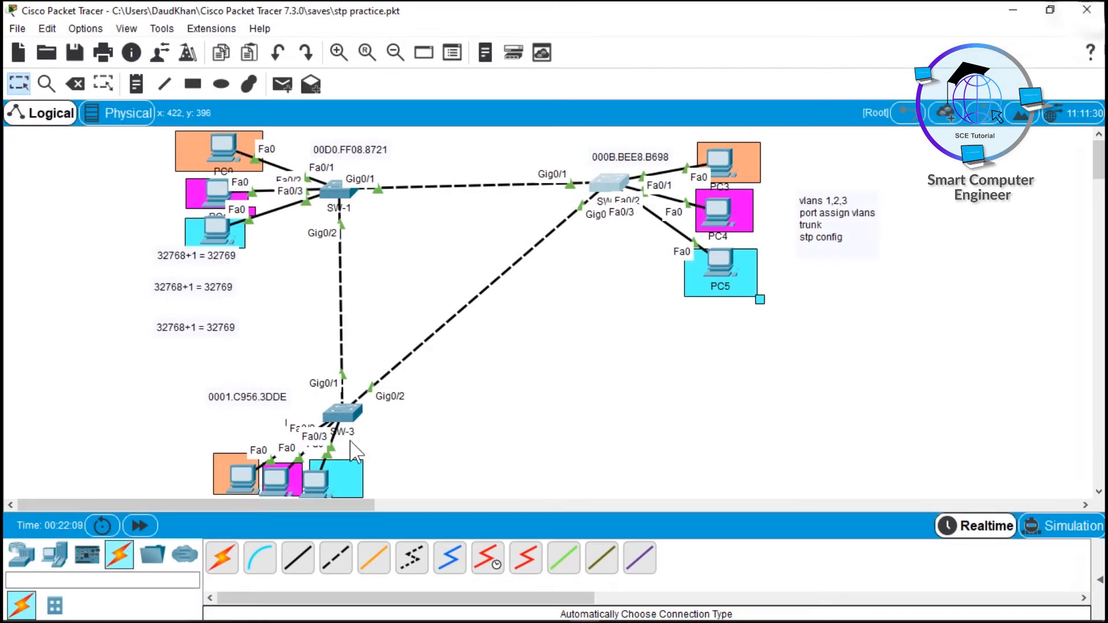
Open SW-3's command line from the topology
click(398, 437)
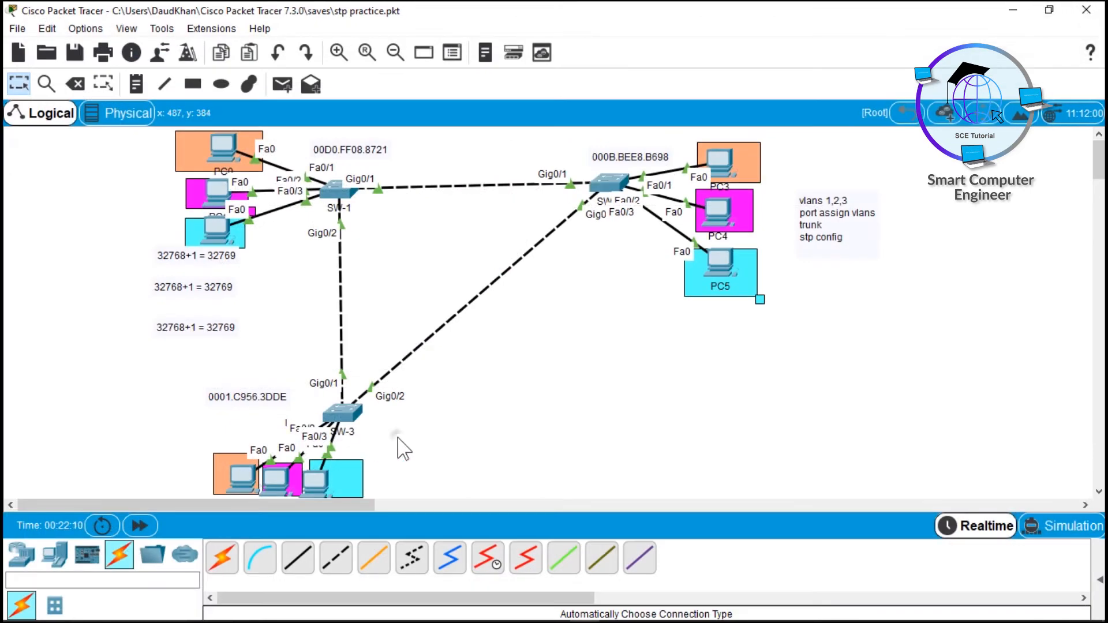
click(346, 419)
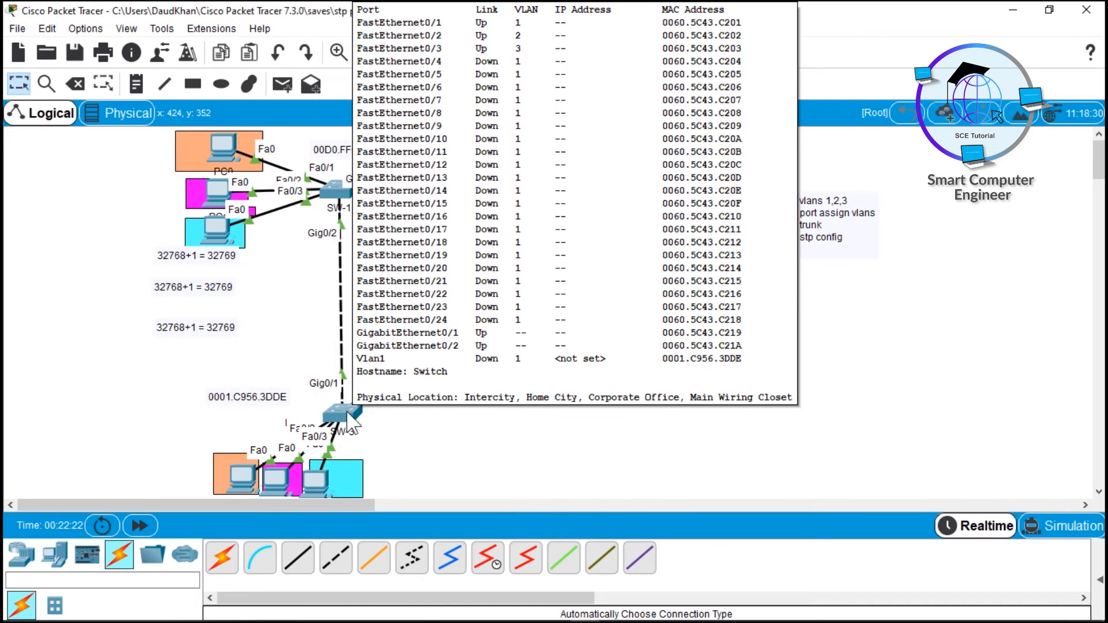
click(346, 418)
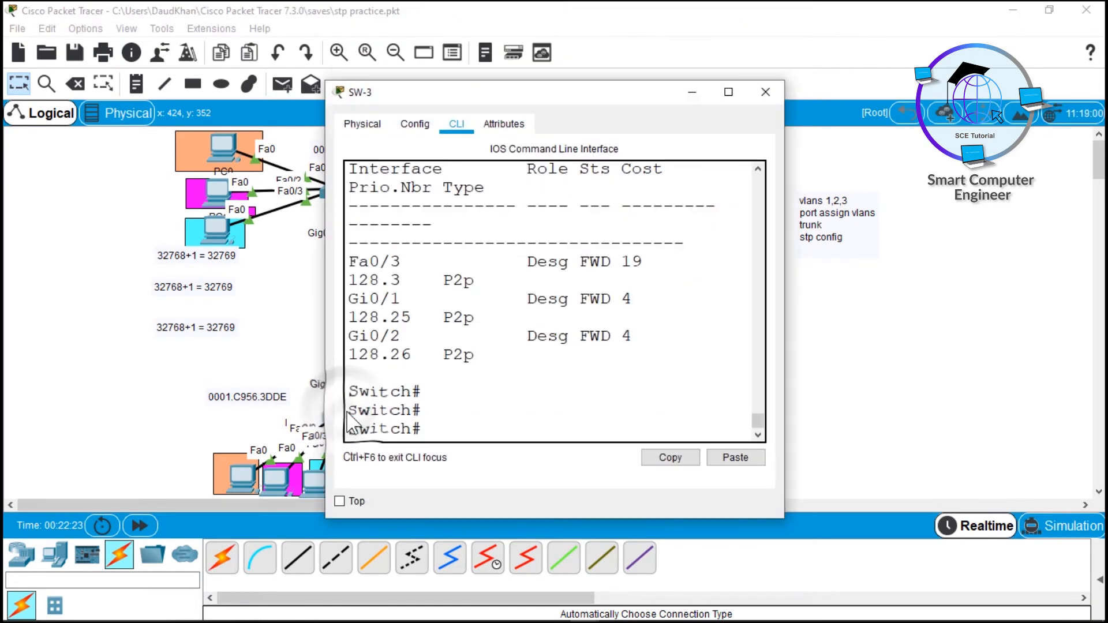
click(768, 93)
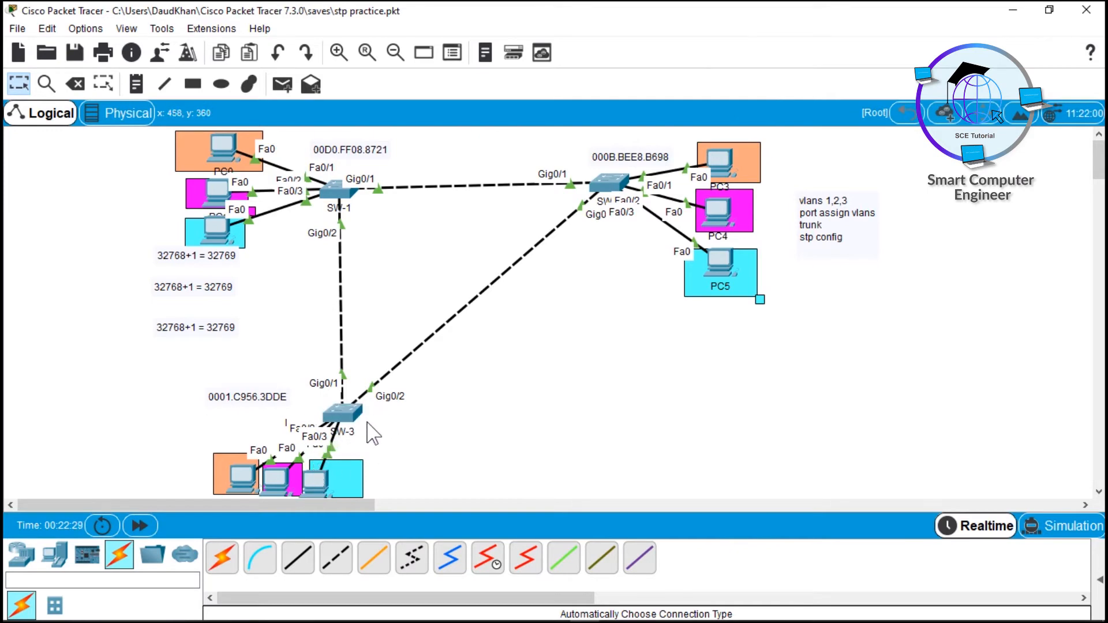
mouse_move(354, 427)
click(354, 428)
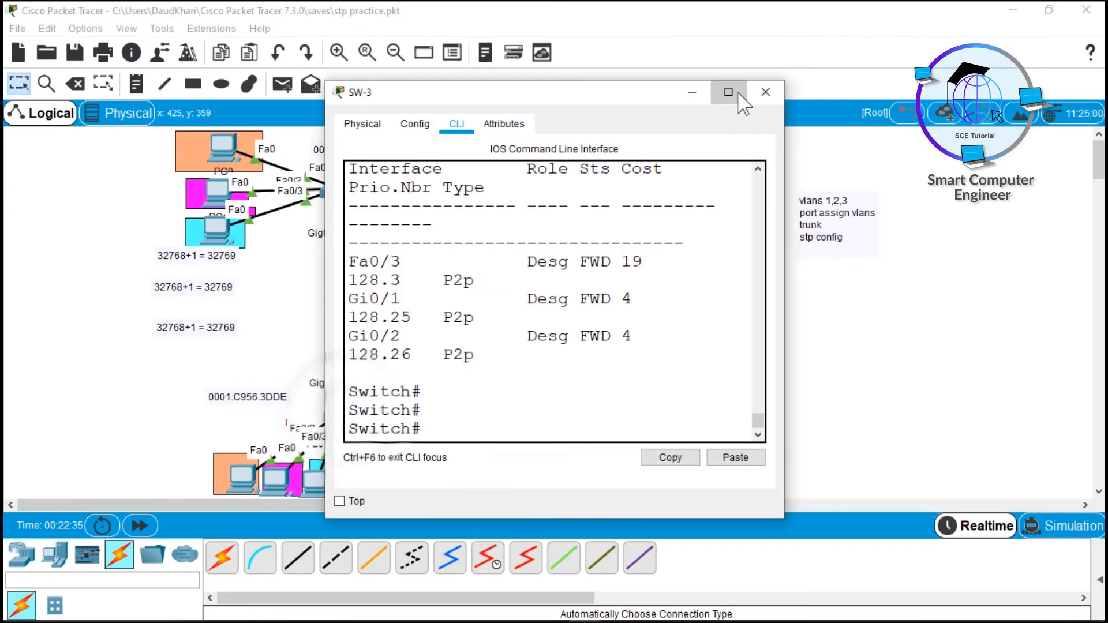
Make SW-3 the primary root for VLAN 3 with spanning-tree vlan 3 root primary, and leave configuration mode with end
click(726, 91)
key(Return)
text(conf t)
key(Return)
key(Return)
key(Return)
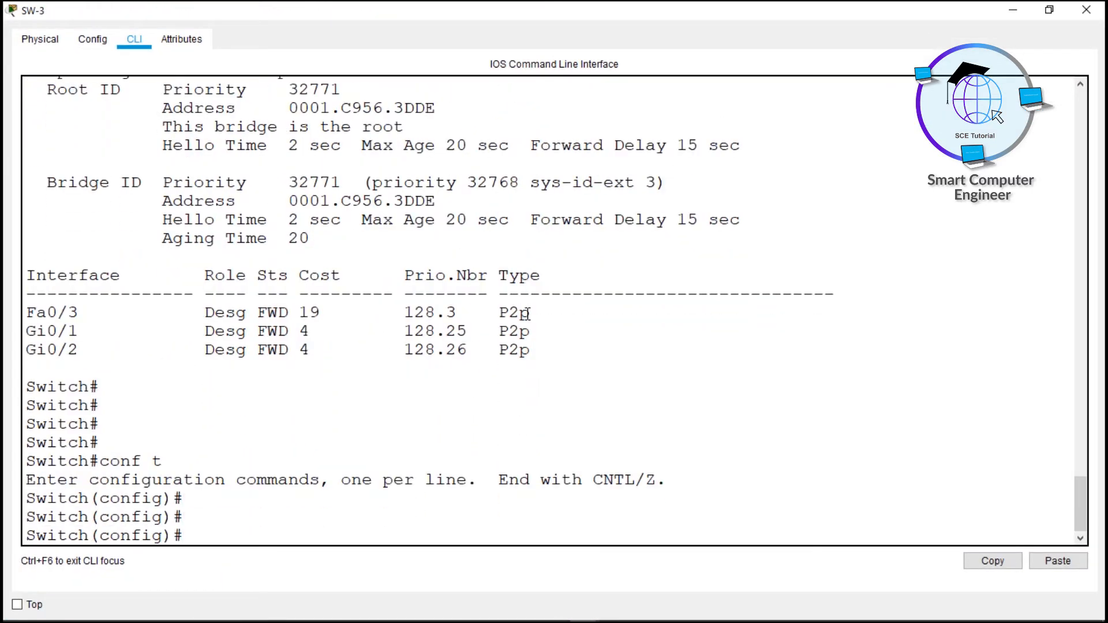
text(sp)
key(Tab)
text(vl)
key(Tab)
text(3 ro)
key(Tab)
text(pr)
key(Tab)
key(Return)
text(e)
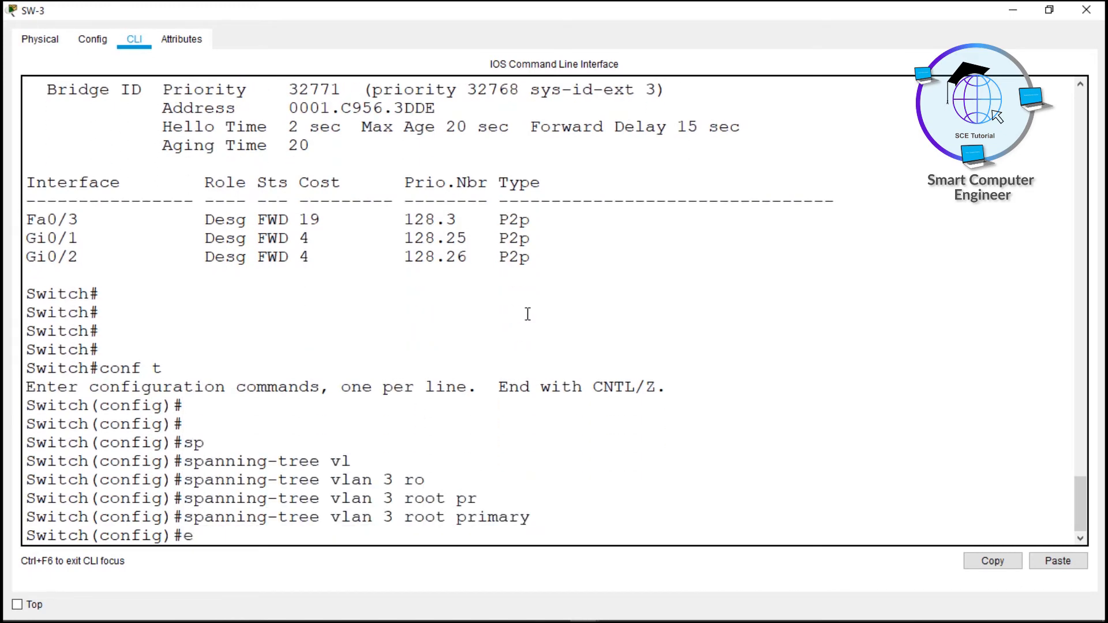
text(nd)
key(Return)
Display SW-3's spanning-tree information, examine the VLAN 3 root and bridge priorities, and close SW-3's window
text(show sp)
key(Return)
key(space)
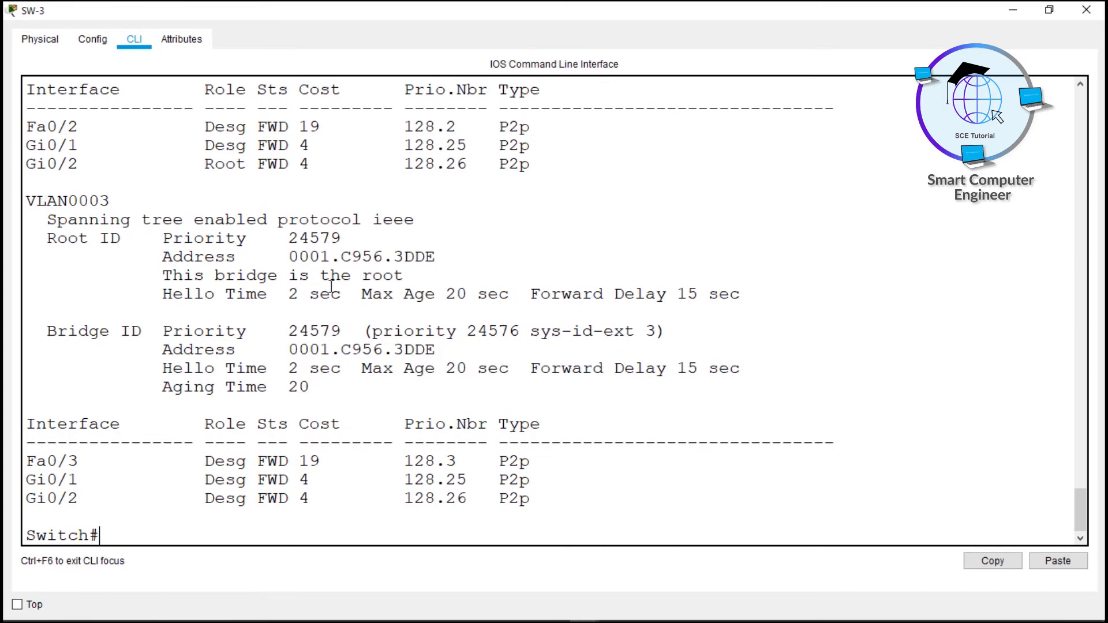
drag(404, 280, 226, 238)
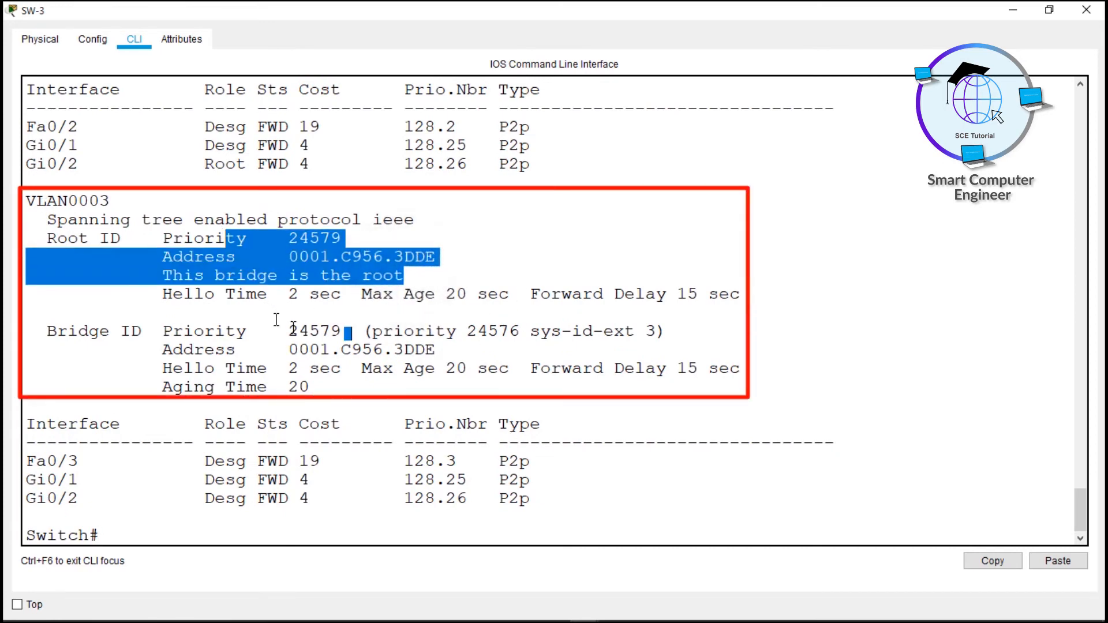
drag(289, 330, 298, 331)
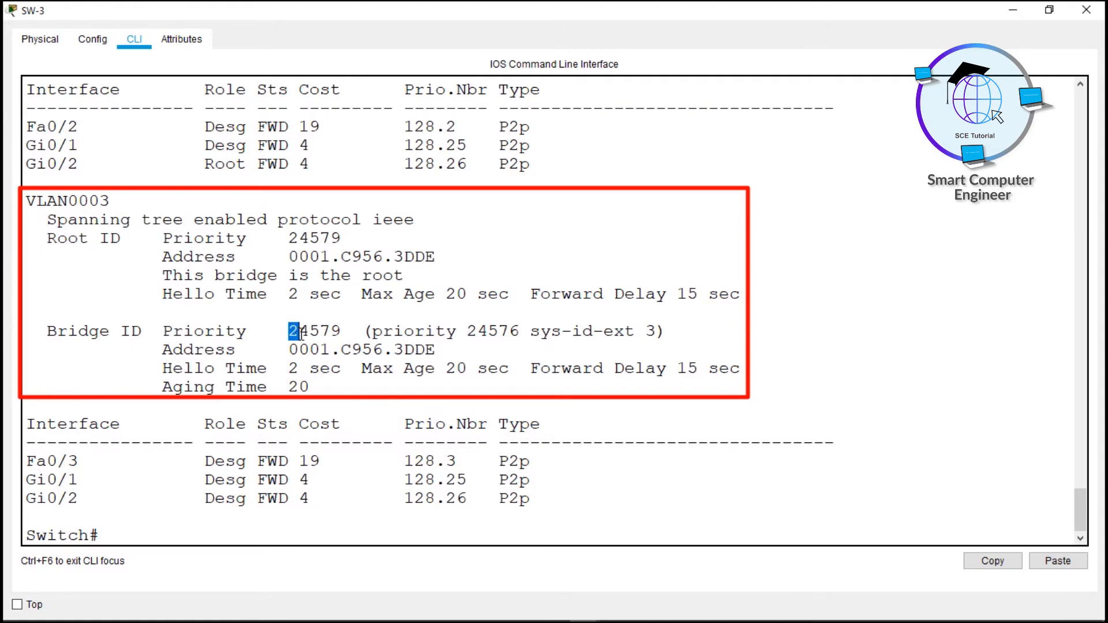
drag(341, 335, 345, 337)
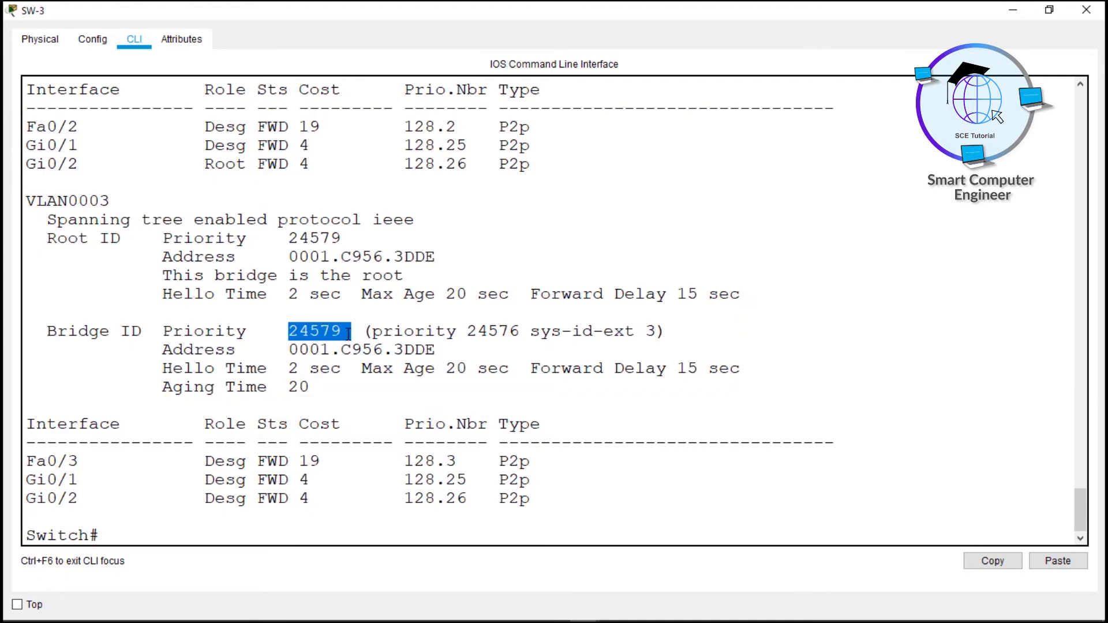
click(1086, 10)
drag(448, 144, 280, 236)
drag(545, 133, 645, 220)
drag(479, 426, 296, 398)
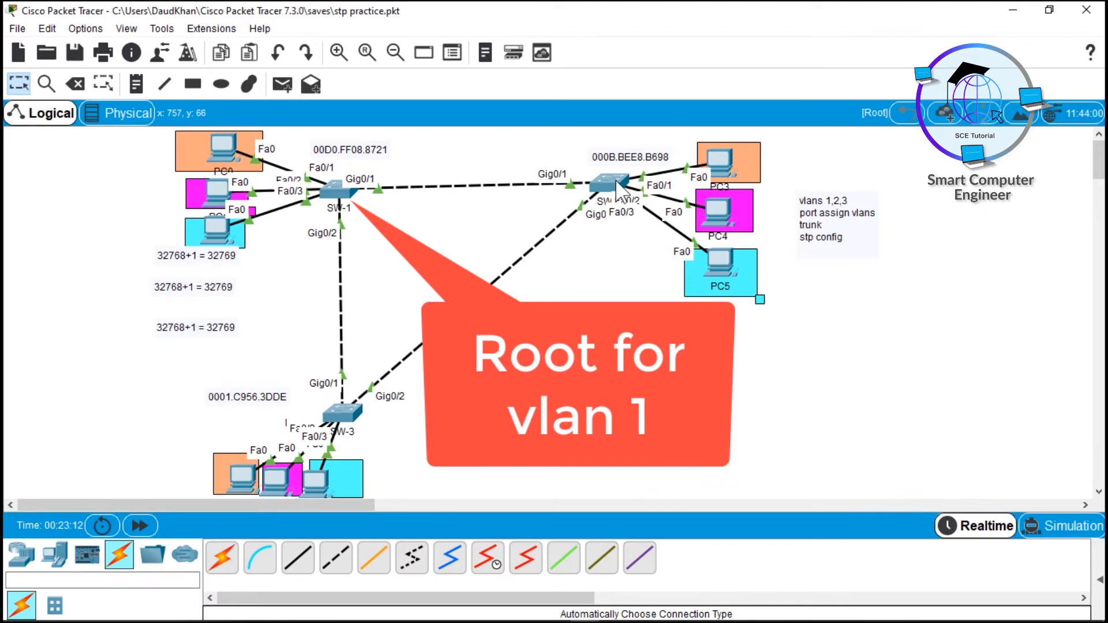
Open SW-2's command line and display its spanning-tree information with show spanning-tree, returning to the VLAN 1 section
mouse_move(616, 183)
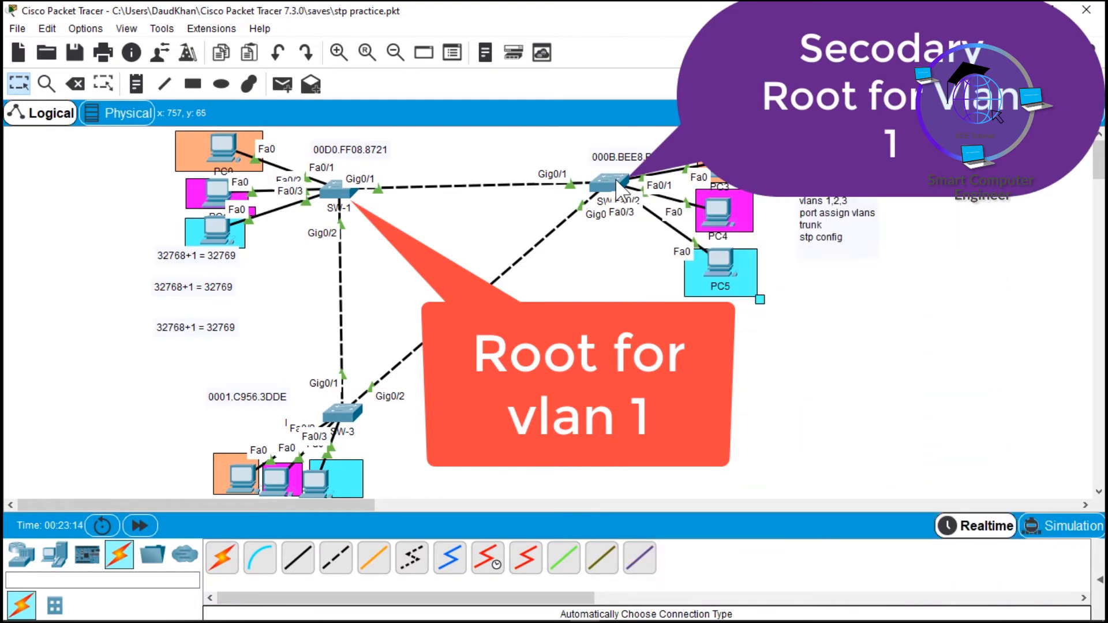
click(611, 178)
click(381, 367)
key(space)
key(space)
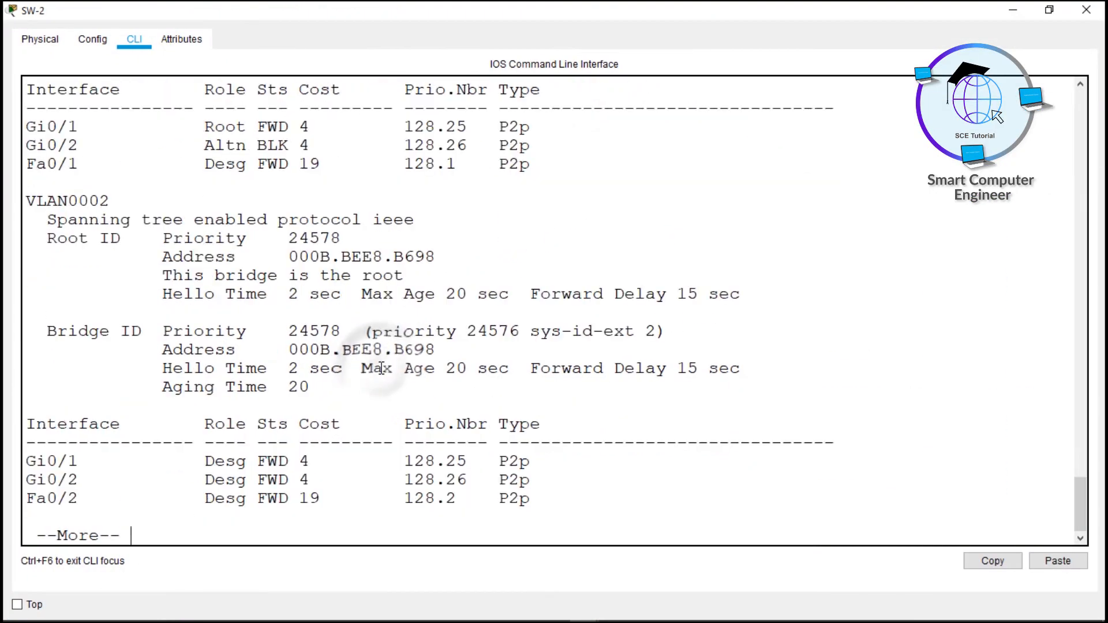
text(show spanning-tree)
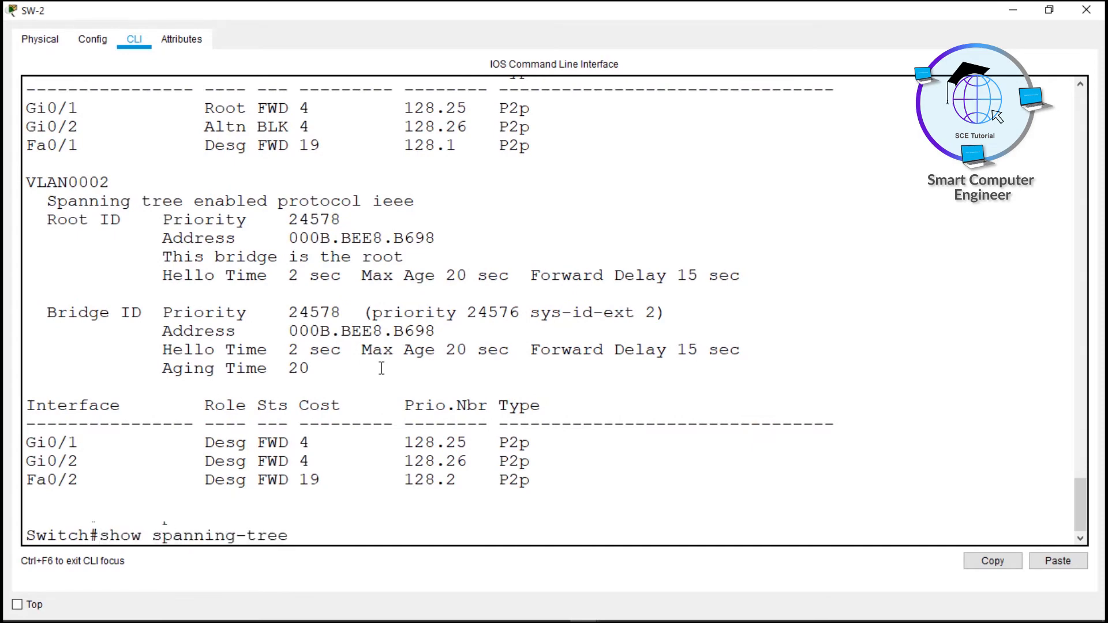
key(Return)
scroll(314, 428, up, 3)
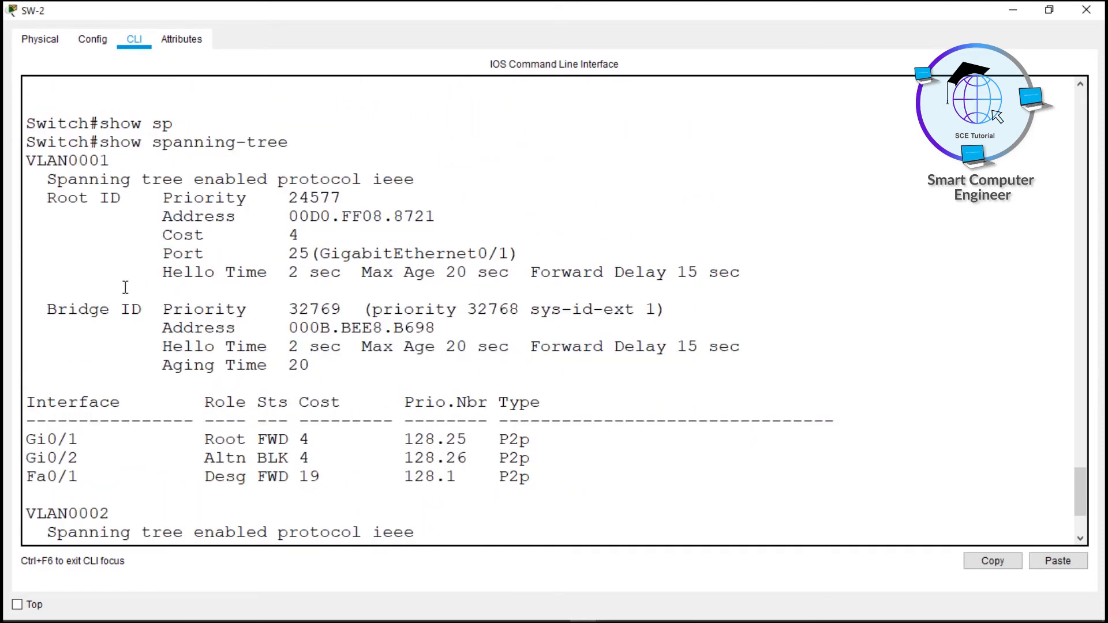
Compare the VLAN 1 root ID address and priority with SW-2's own bridge ID priority
drag(289, 217, 430, 225)
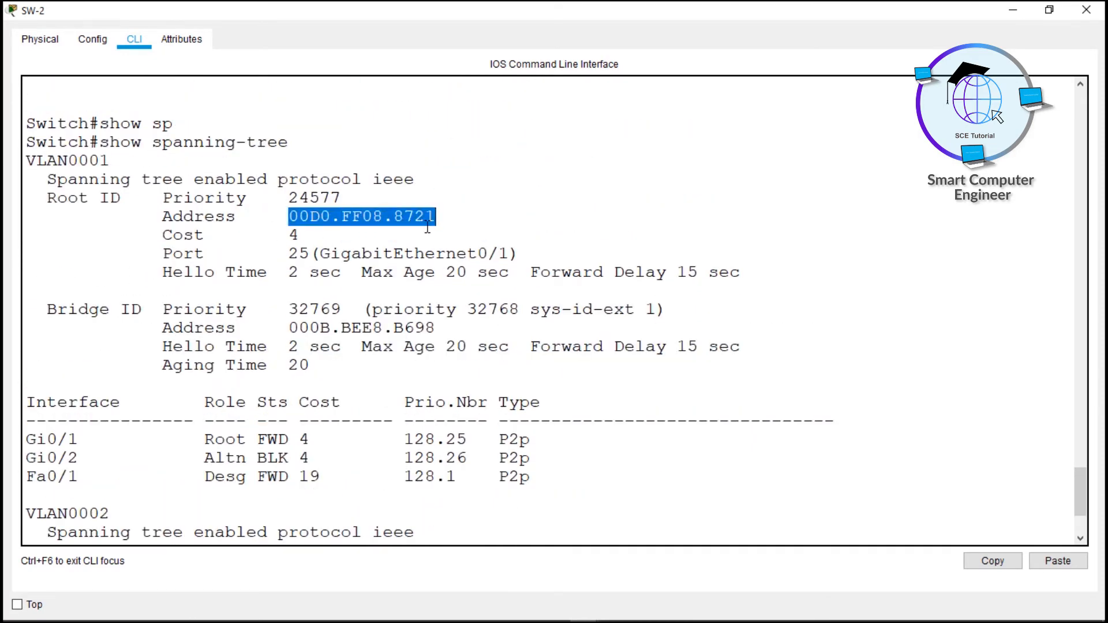
click(408, 254)
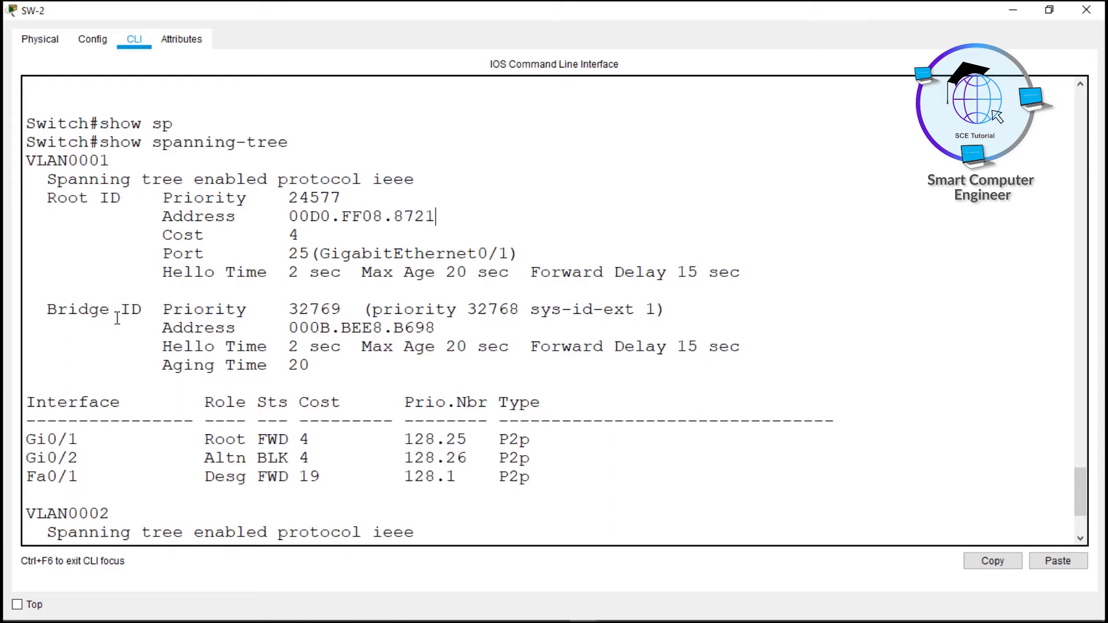
double_click(295, 310)
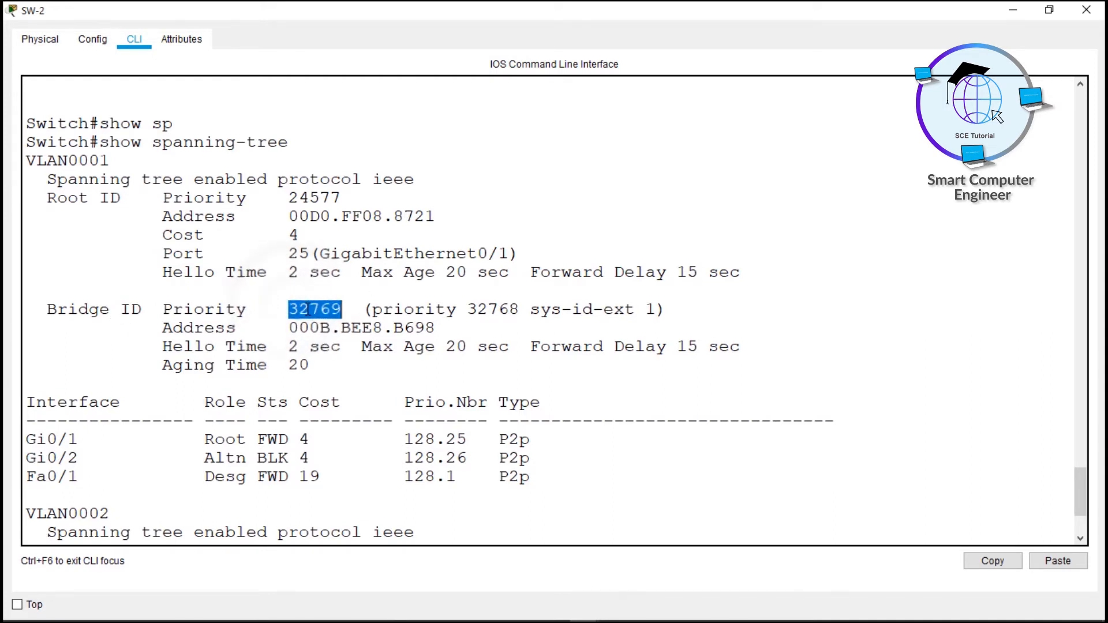
click(320, 313)
drag(288, 310, 323, 312)
click(345, 312)
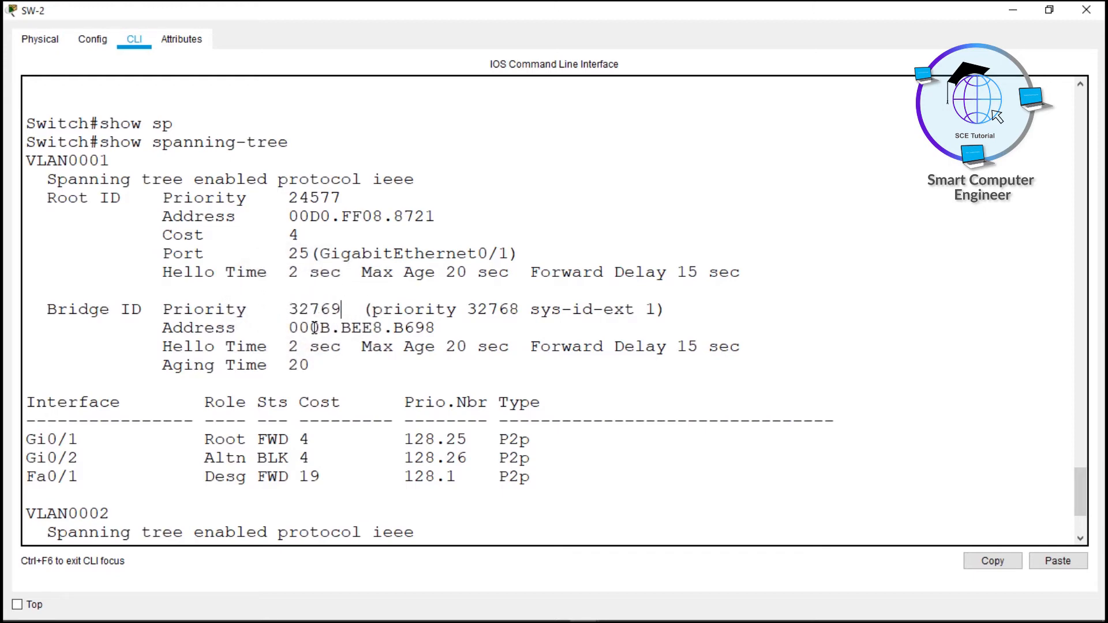
drag(290, 199, 309, 199)
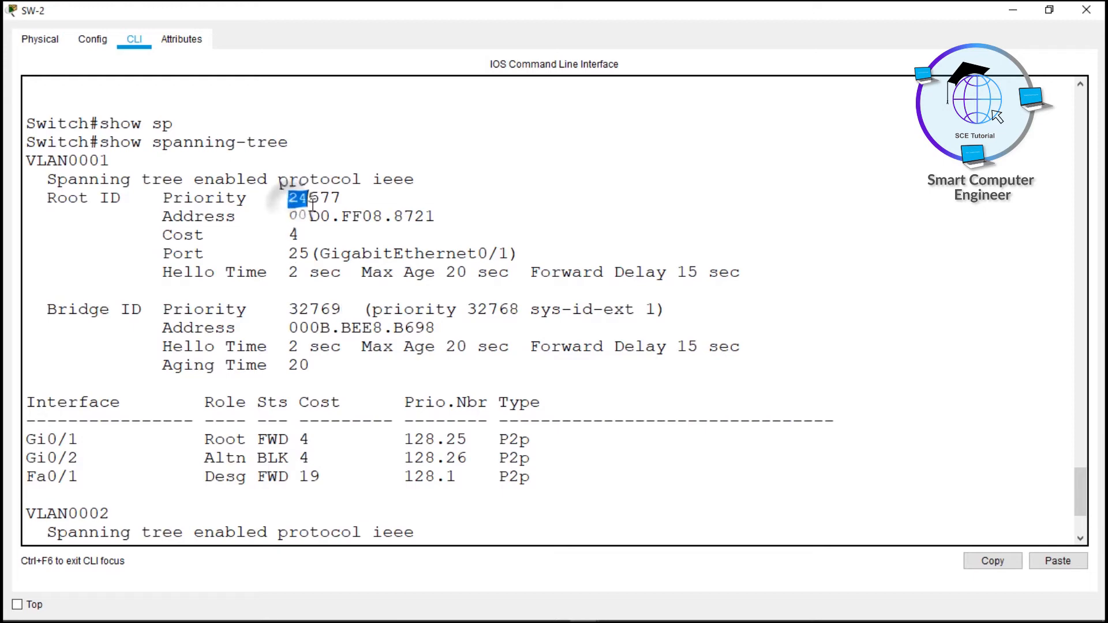
drag(289, 310, 330, 312)
click(349, 313)
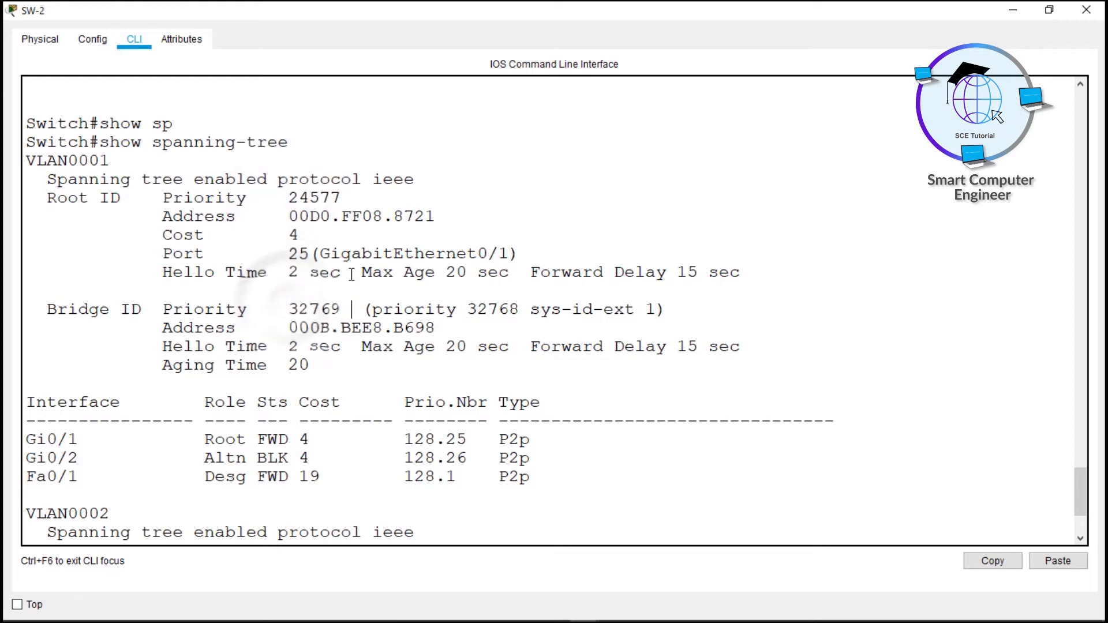
drag(343, 199, 266, 210)
click(280, 198)
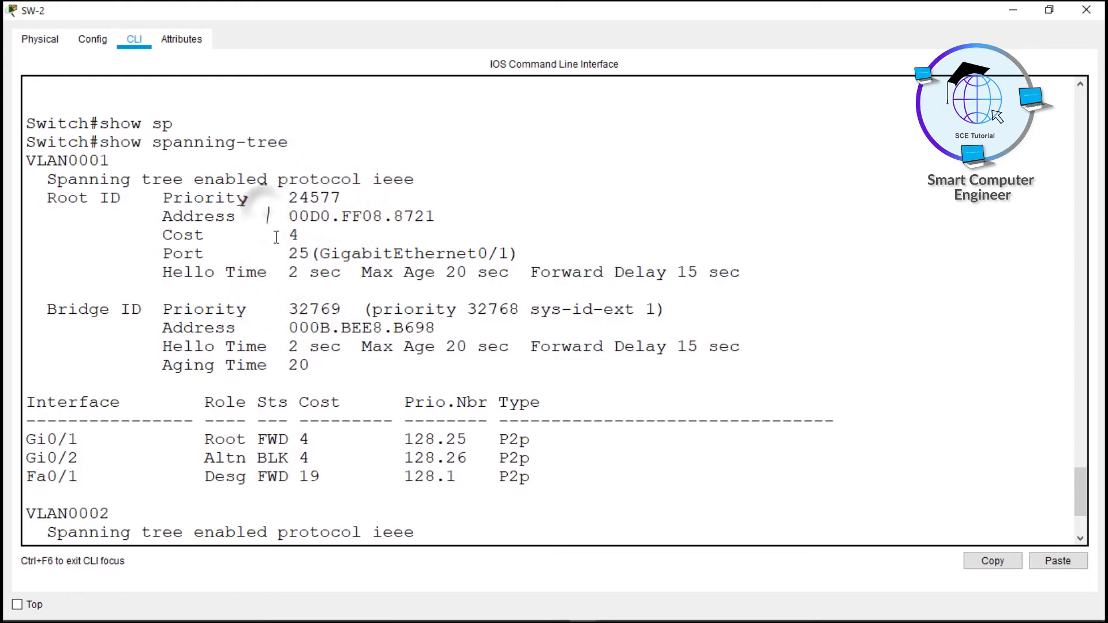
drag(280, 310, 356, 348)
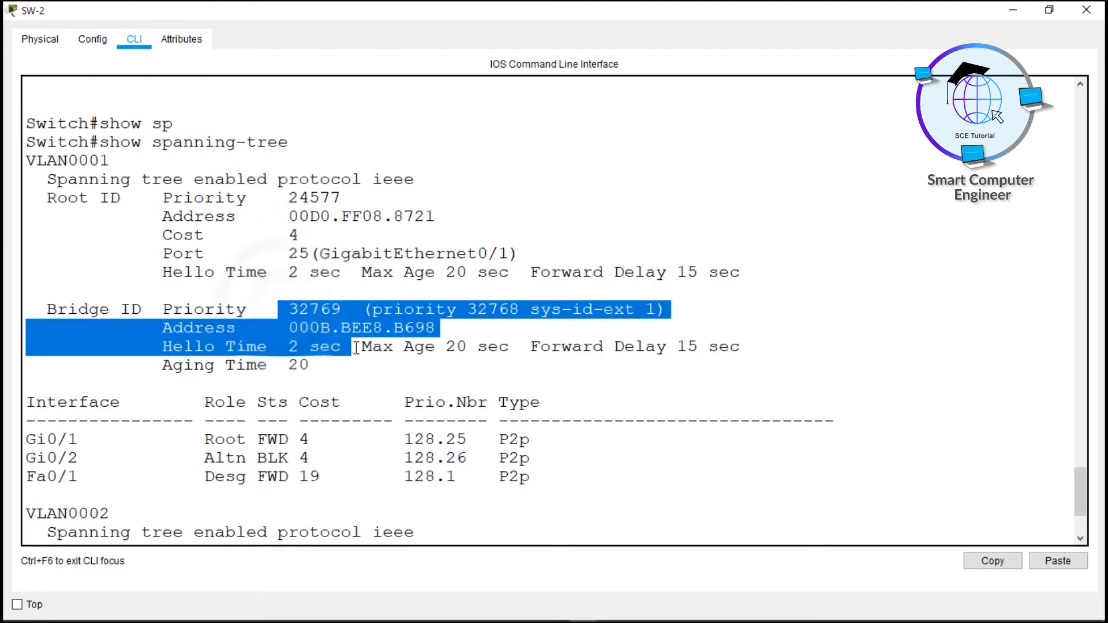
Make SW-2 the secondary root for VLAN 1 with spanning-tree vlan 1 root secondary, and leave configuration mode with end
text(conf t)
key(Return)
key(Return)
key(Return)
text(sp)
key(Tab)
text(vl)
key(Tab)
text(1 ro)
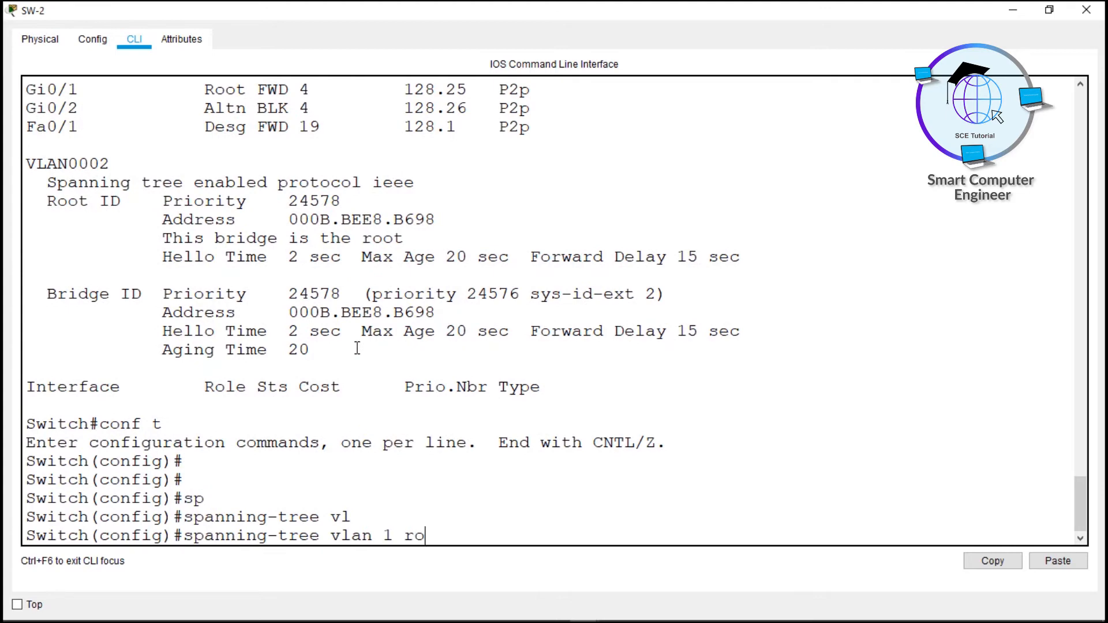
key(Tab)
text(sec)
key(Tab)
key(Return)
text(end)
key(Return)
Display SW-2's updated spanning-tree information with show spanning-tree and bring the VLAN 1 section into view
text(show spanning-tree)
key(Tab)
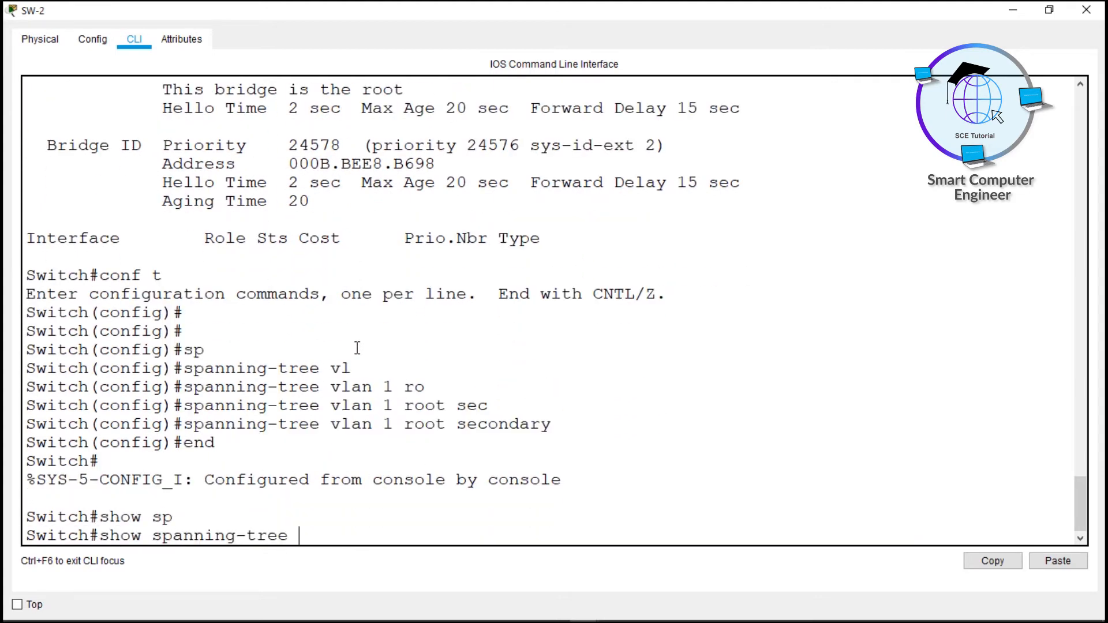
key(Return)
scroll(165, 161, up, 1)
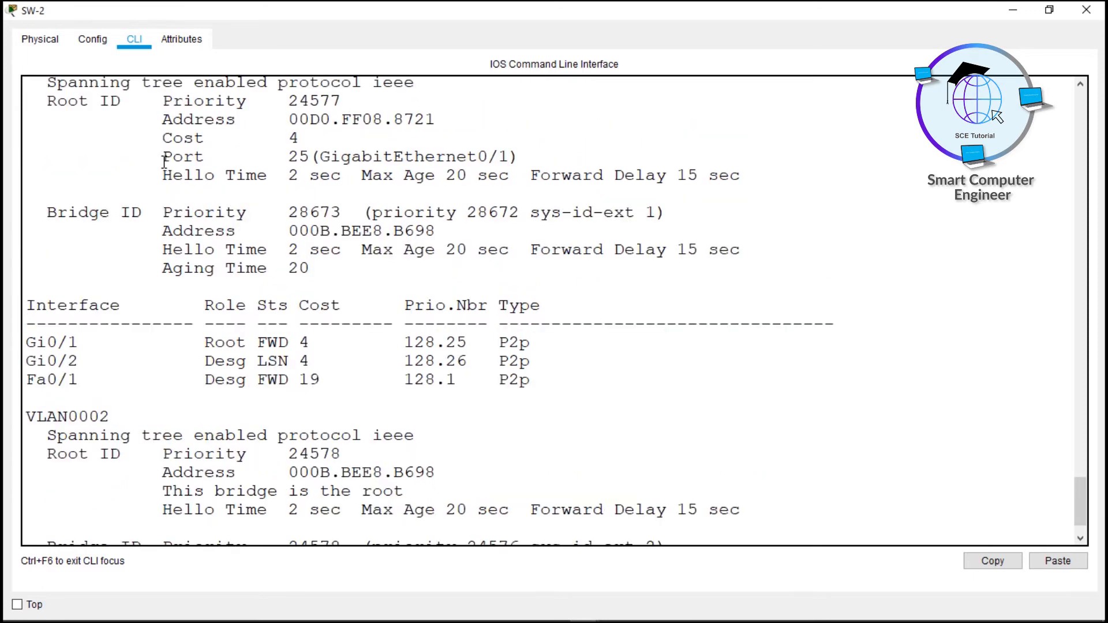
Check SW-2's new VLAN 1 bridge priority against the root ID details, and close SW-2's window
drag(284, 104, 373, 159)
click(373, 160)
drag(279, 211, 350, 215)
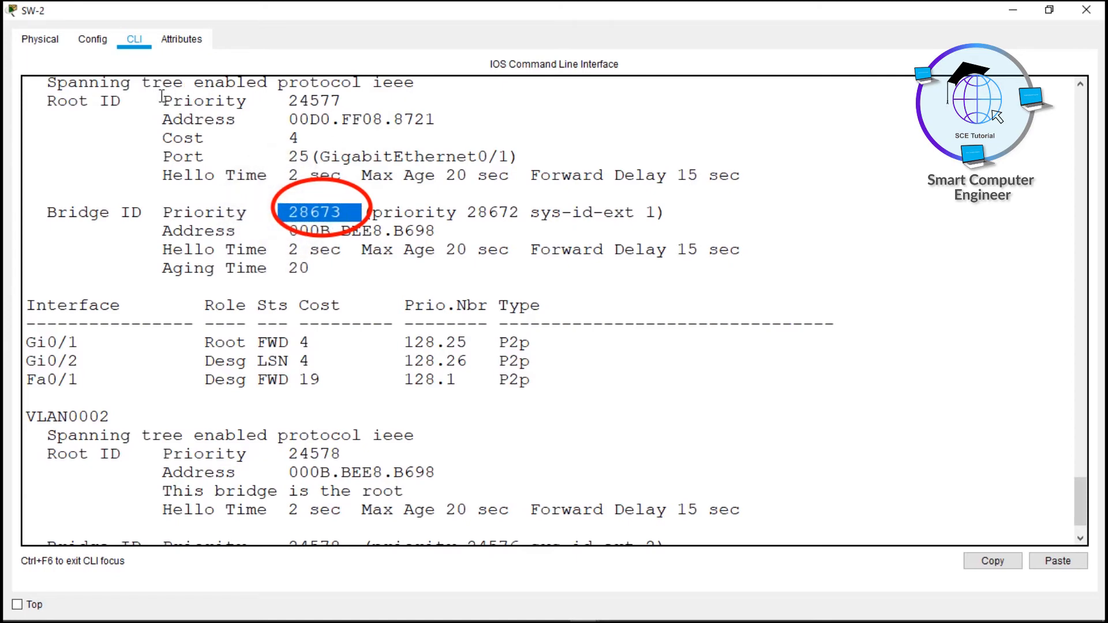
drag(165, 100, 495, 173)
click(495, 173)
drag(269, 212, 351, 215)
click(350, 214)
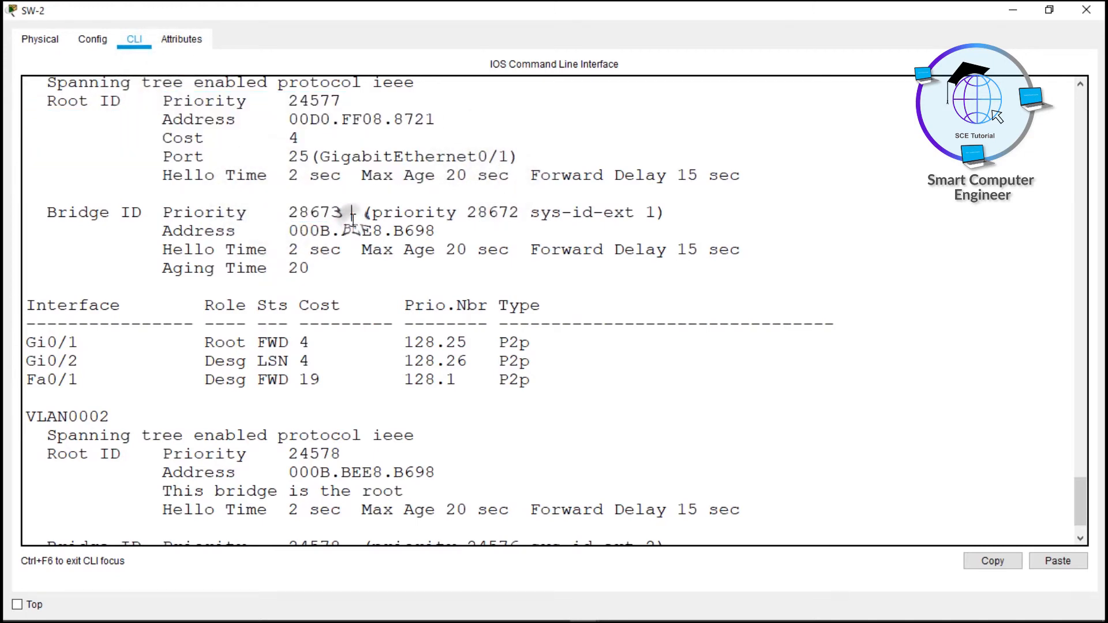
double_click(1087, 10)
click(705, 332)
drag(396, 153, 295, 211)
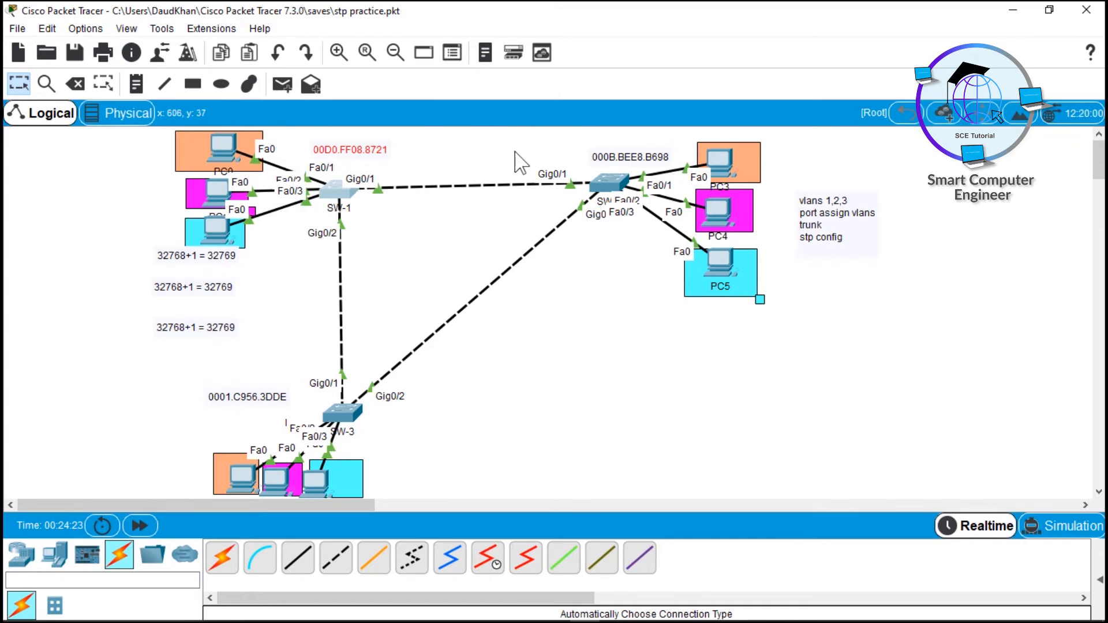
drag(532, 138, 642, 207)
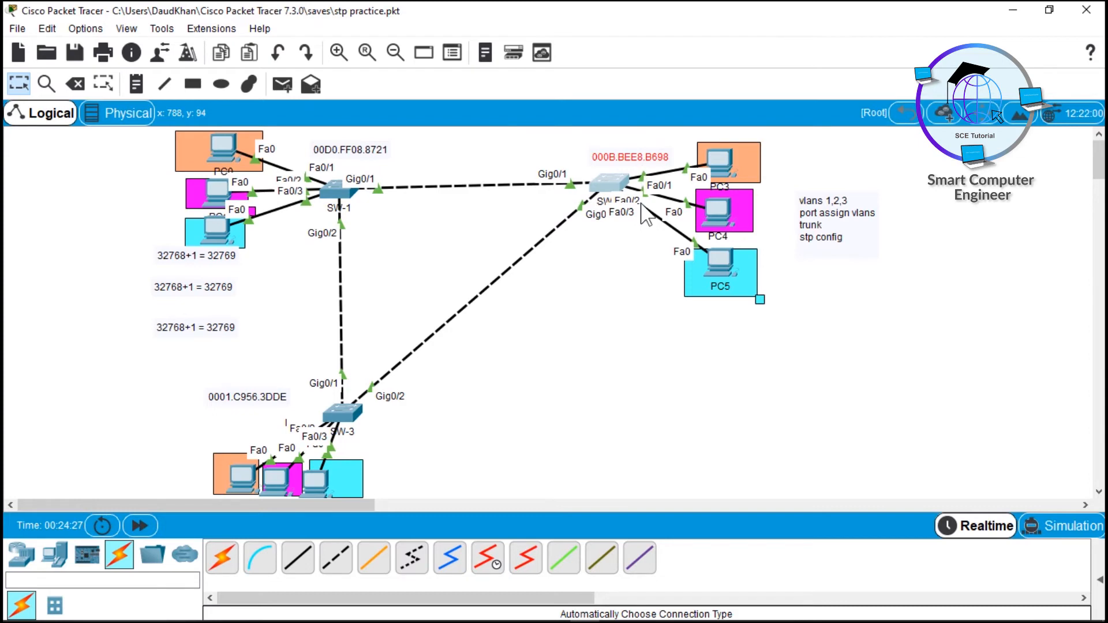
click(537, 306)
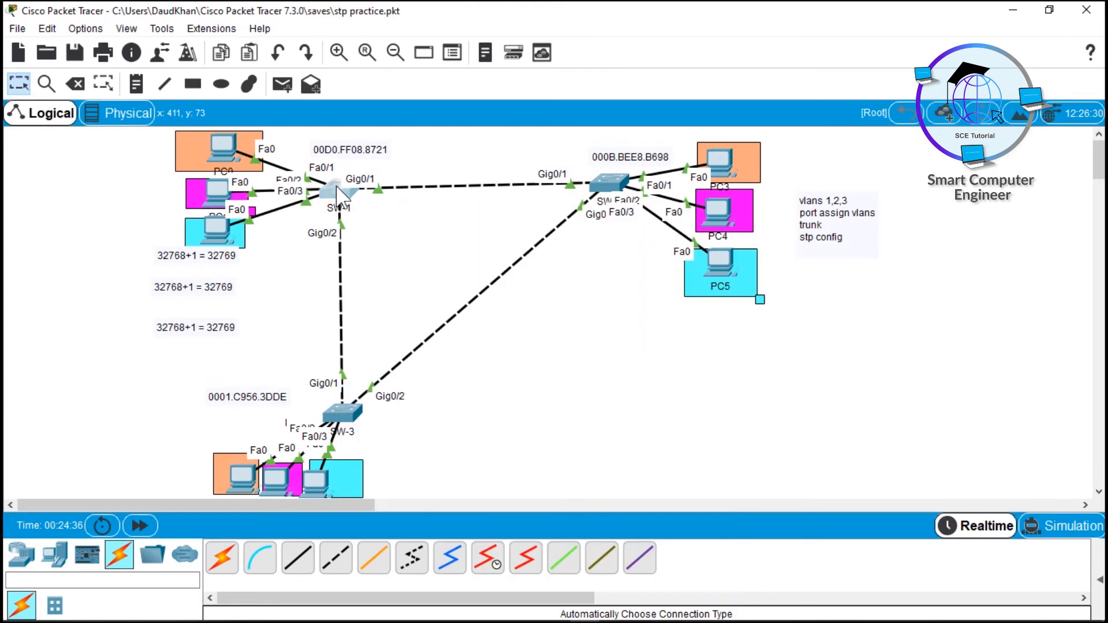
Open SW-1's command line, run show spanning-tree, and examine SW-1's bridge priority for VLAN 2
click(339, 191)
text(spanning-tree)
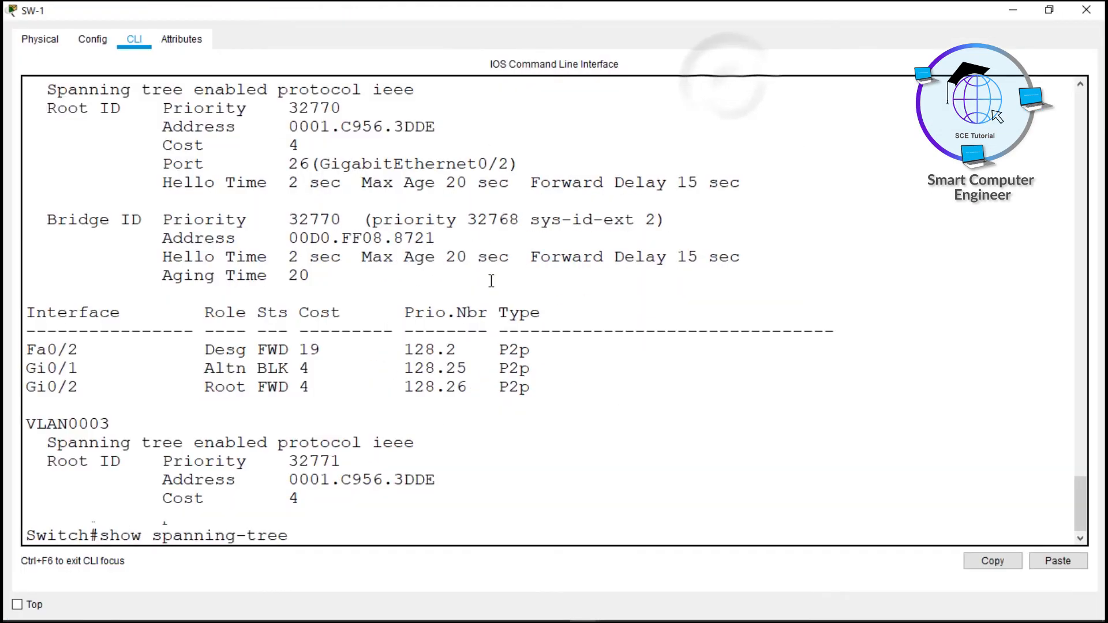
key(Return)
key(space)
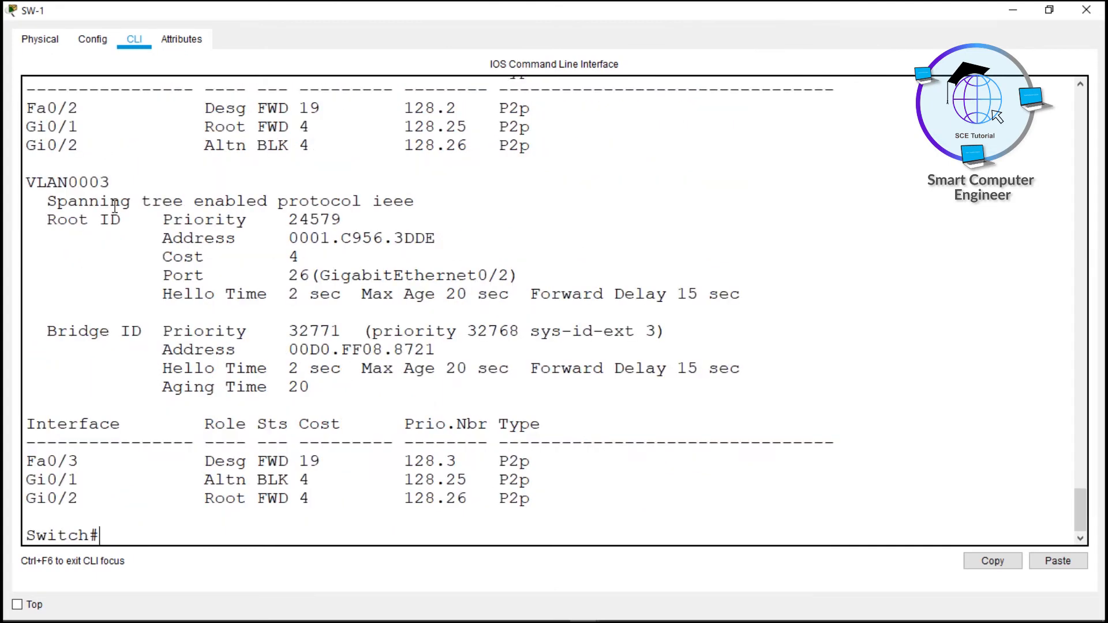
scroll(78, 164, up, 5)
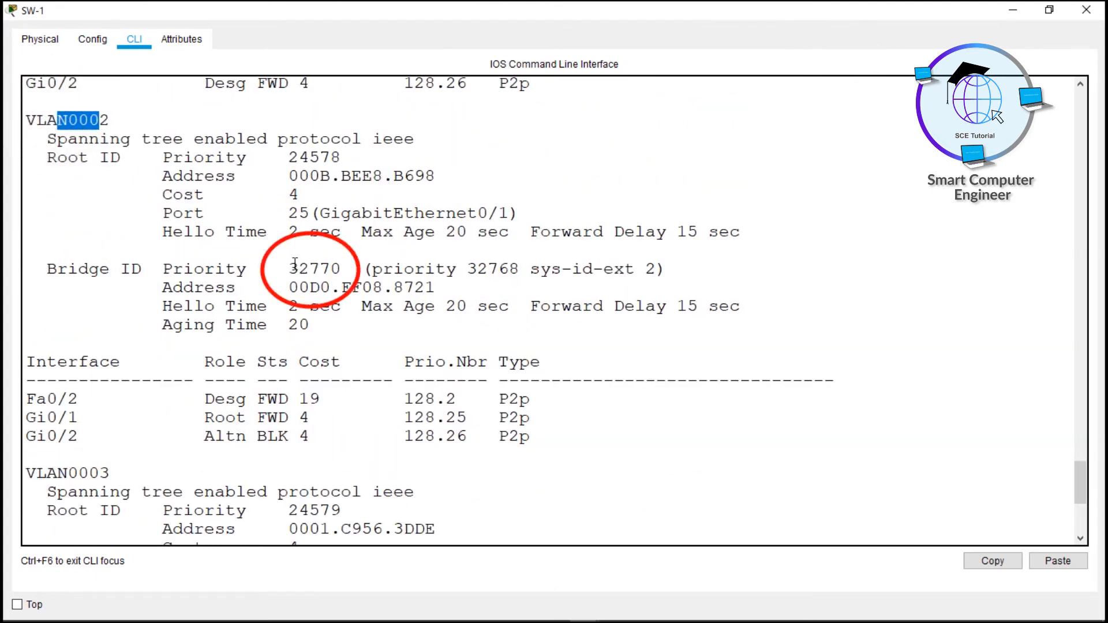
drag(286, 267, 342, 269)
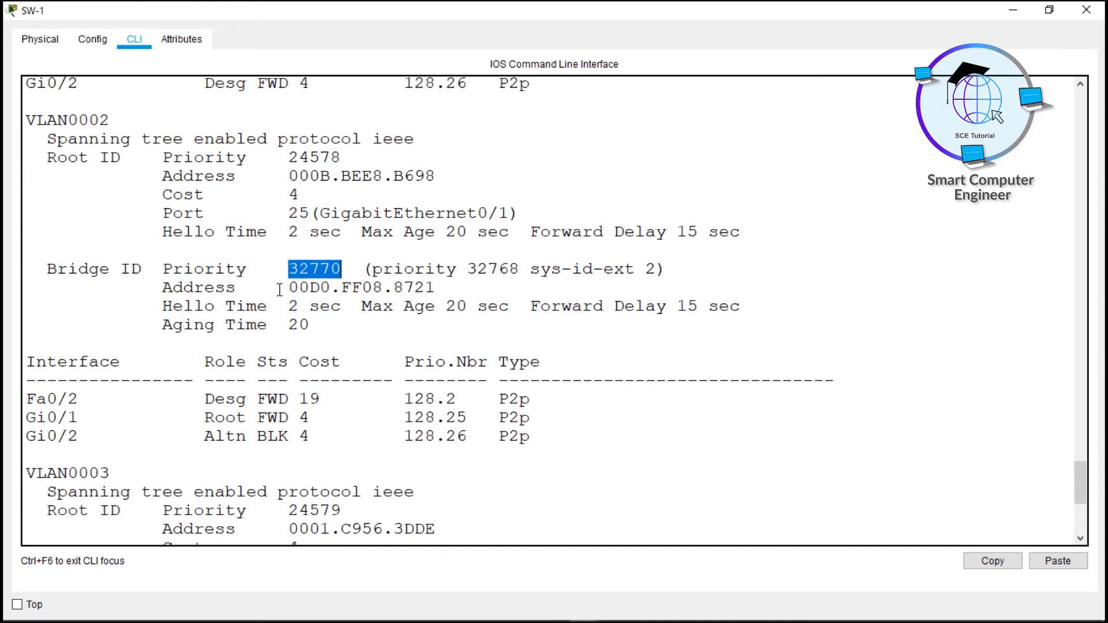
Make SW-1 the secondary root for VLAN 2 with spanning-tree vlan 2 root secondary, and leave configuration mode with end
text(d)
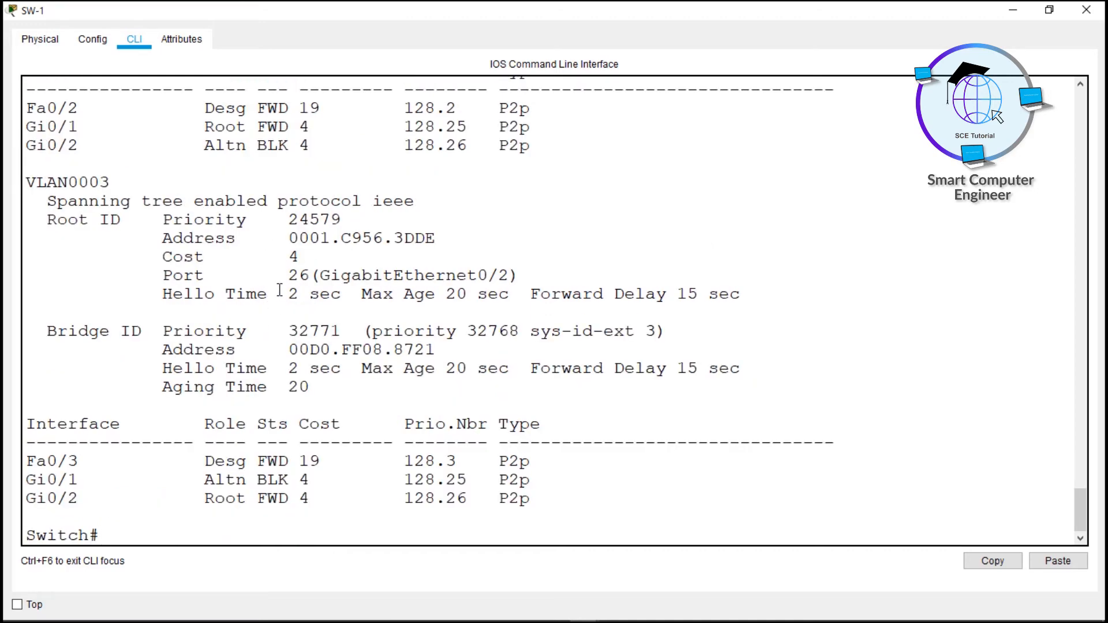
key(Return)
key(Return)
key(Return)
text(sp)
key(Tab)
text(vl)
key(Tab)
text(2 ro)
key(Tab)
text(sec)
key(Tab)
key(Return)
text(end)
key(Return)
key(Return)
Save SW-1's configuration with the write command, and close SW-1's window to return to the topology
text(wr)
key(Tab)
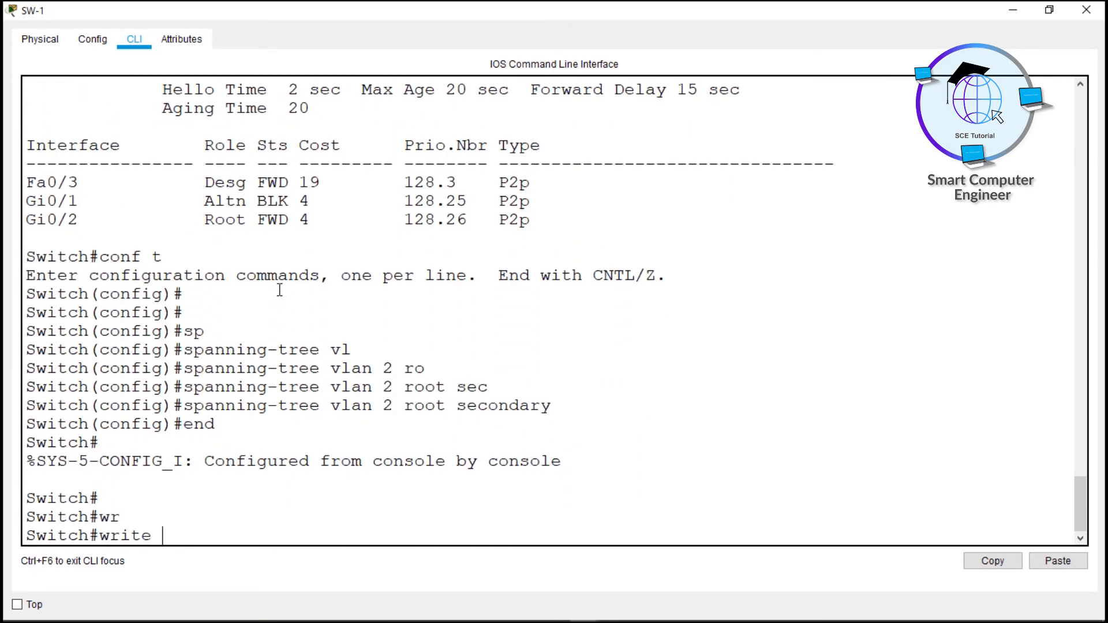
key(Return)
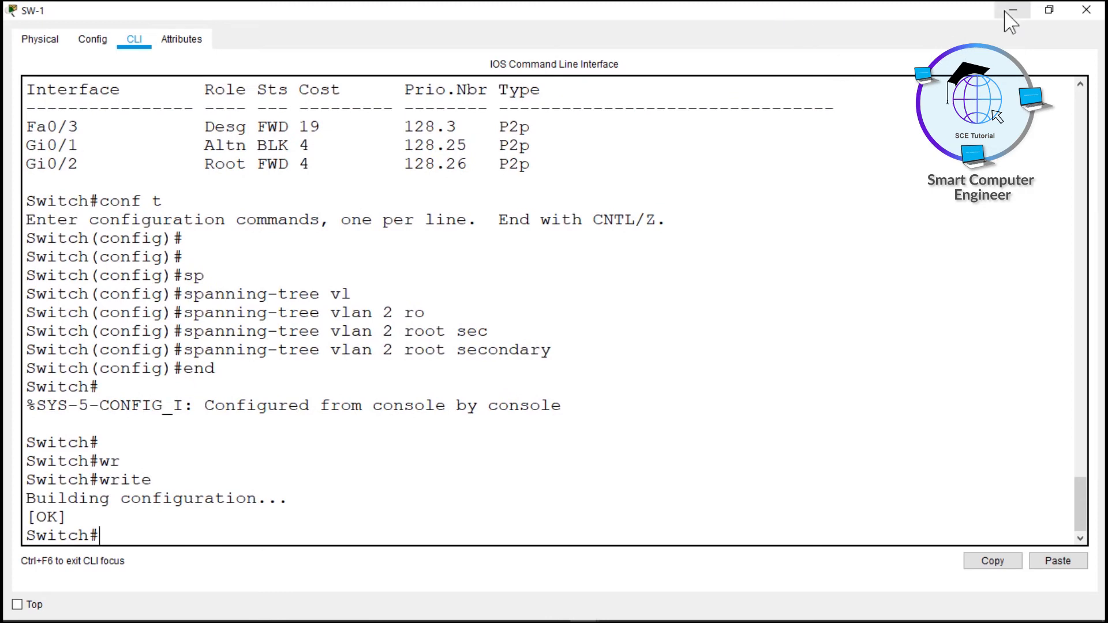
click(1086, 10)
drag(557, 142, 604, 176)
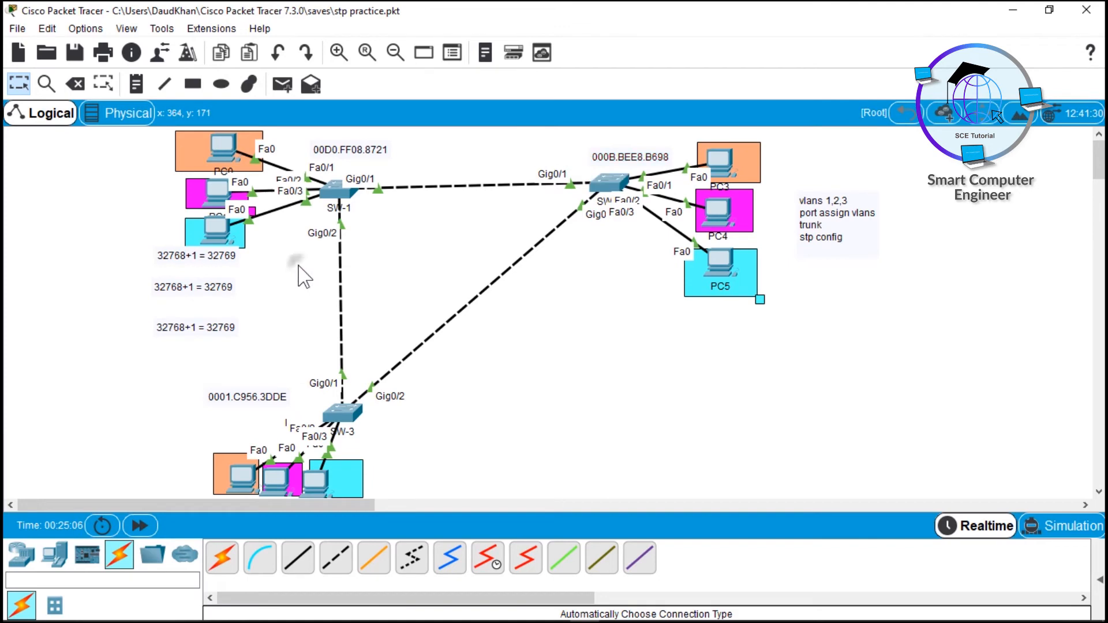
Reopen SW-1's command line and enter global configuration mode with conf t
drag(409, 155, 331, 196)
click(311, 362)
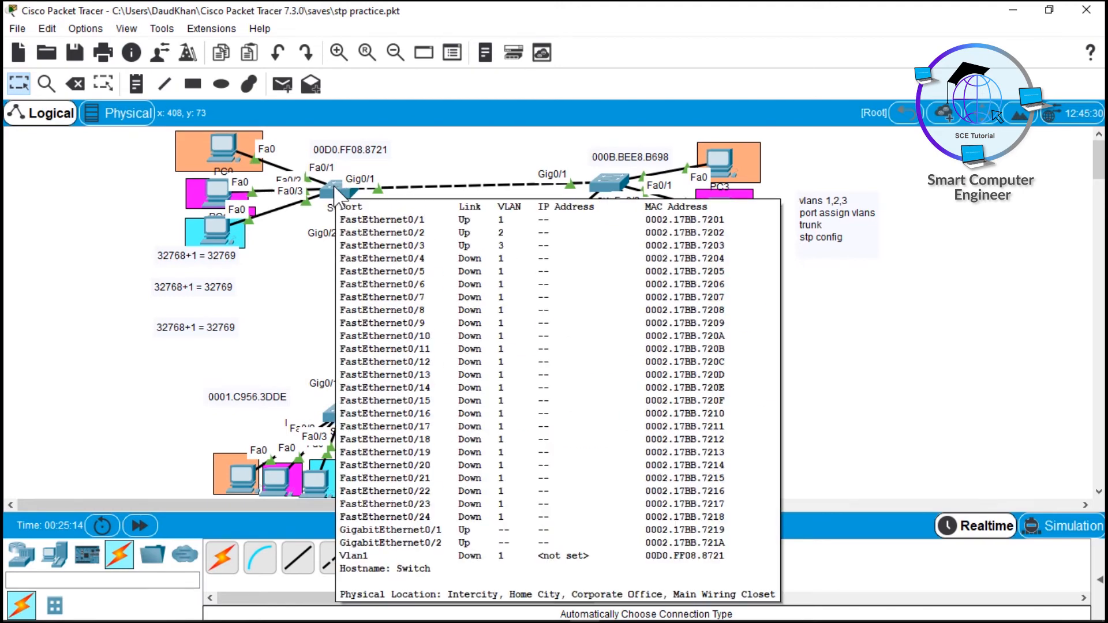
click(335, 189)
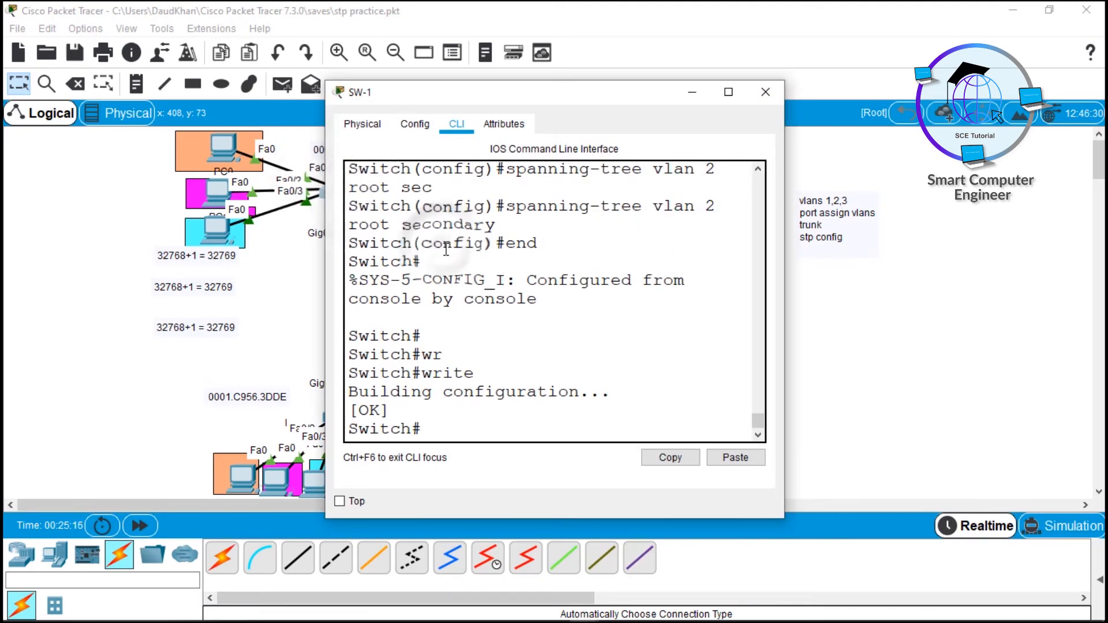
key(Return)
key(Return)
text(conf t)
key(Return)
key(Return)
key(Return)
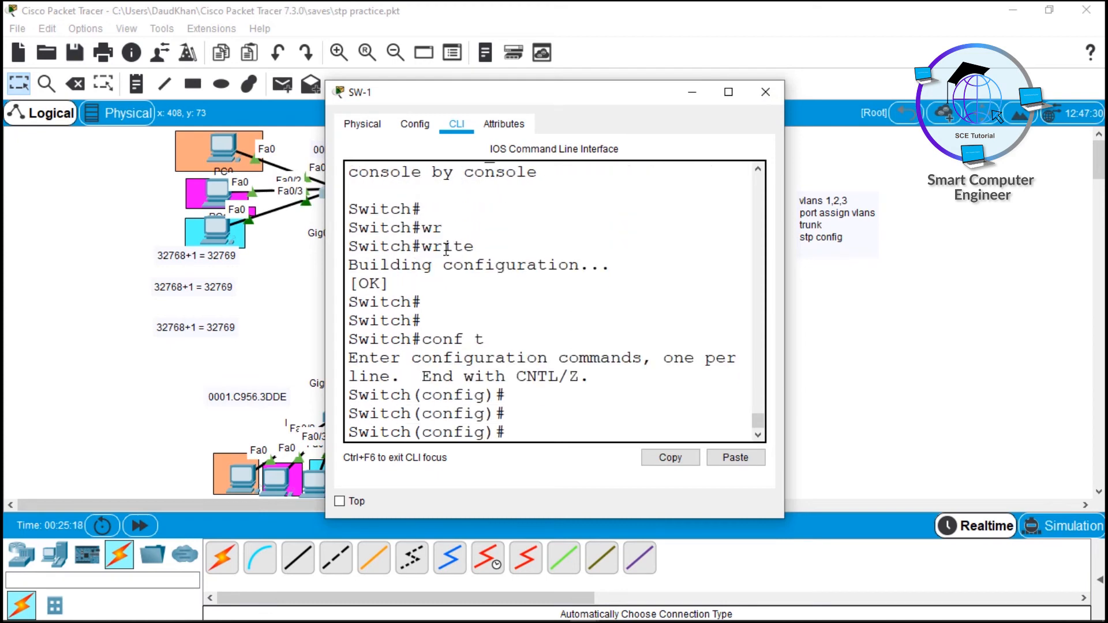
Make SW-1 the secondary root for VLAN 3 with spanning-tree vlan 3 root secondary, and maximize its window
text(sp)
key(Tab)
text(vl)
key(Tab)
text(3 ro)
key(Tab)
text(sec)
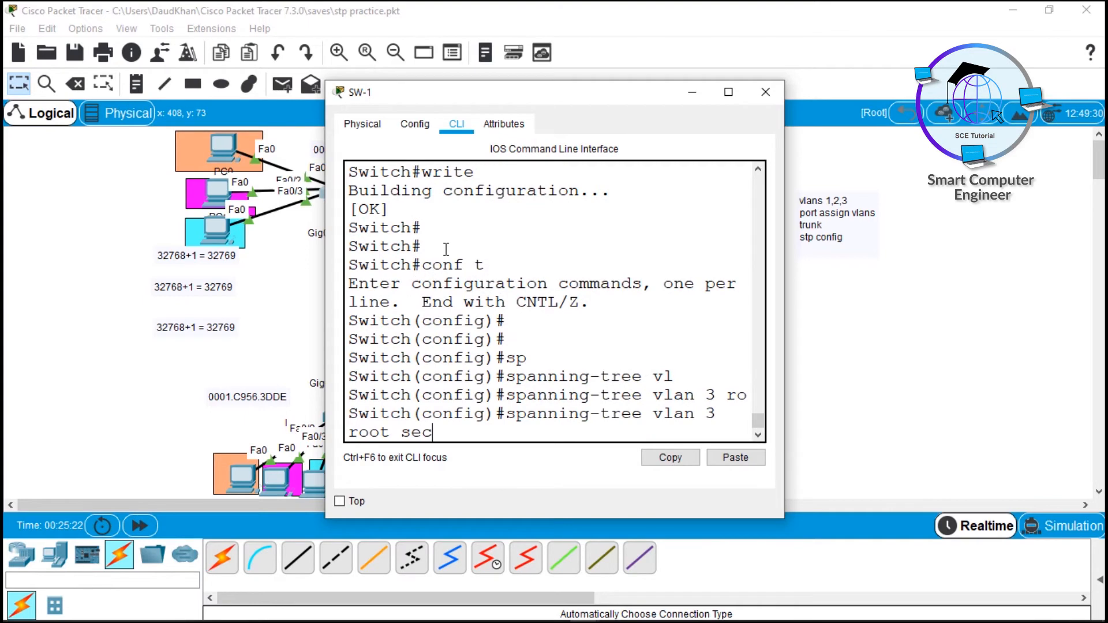
key(Tab)
text(`)
key(Return)
key(Up)
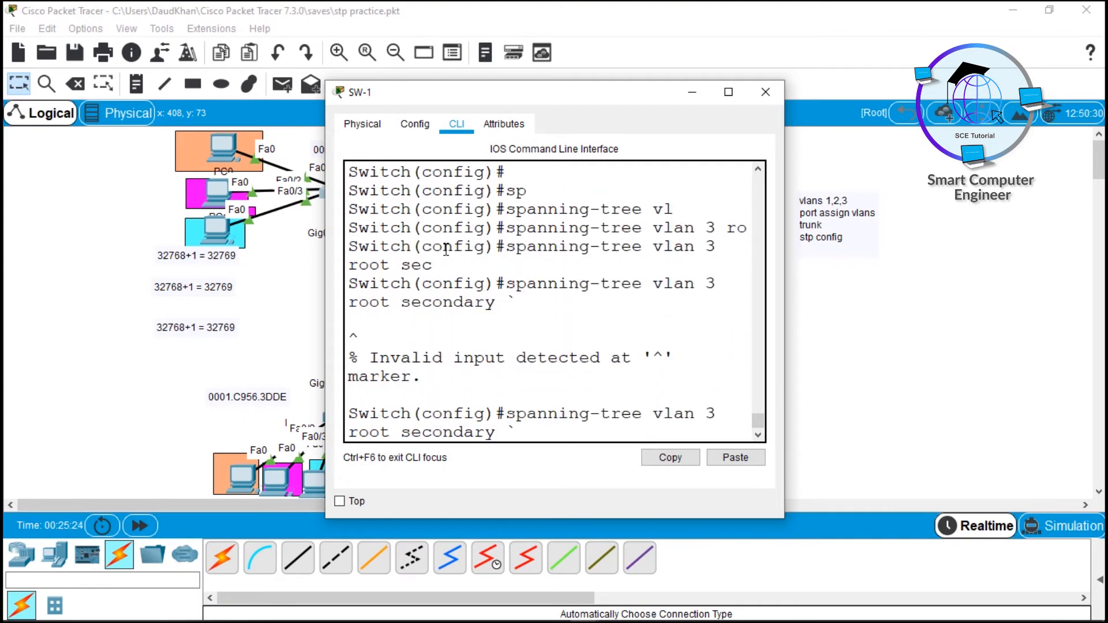
key(Return)
key(super+Up)
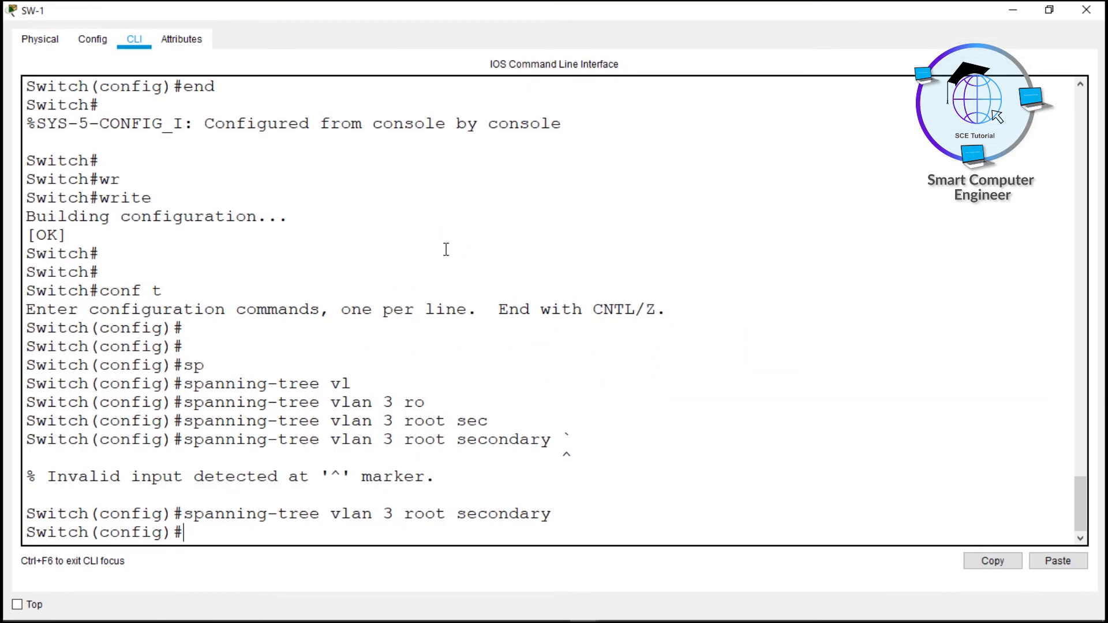
Leave configuration mode with end, check SW-1's VLAN 3 bridge priority with show spanning-tree, and close SW-1's window
key(Return)
key(Return)
text(show)
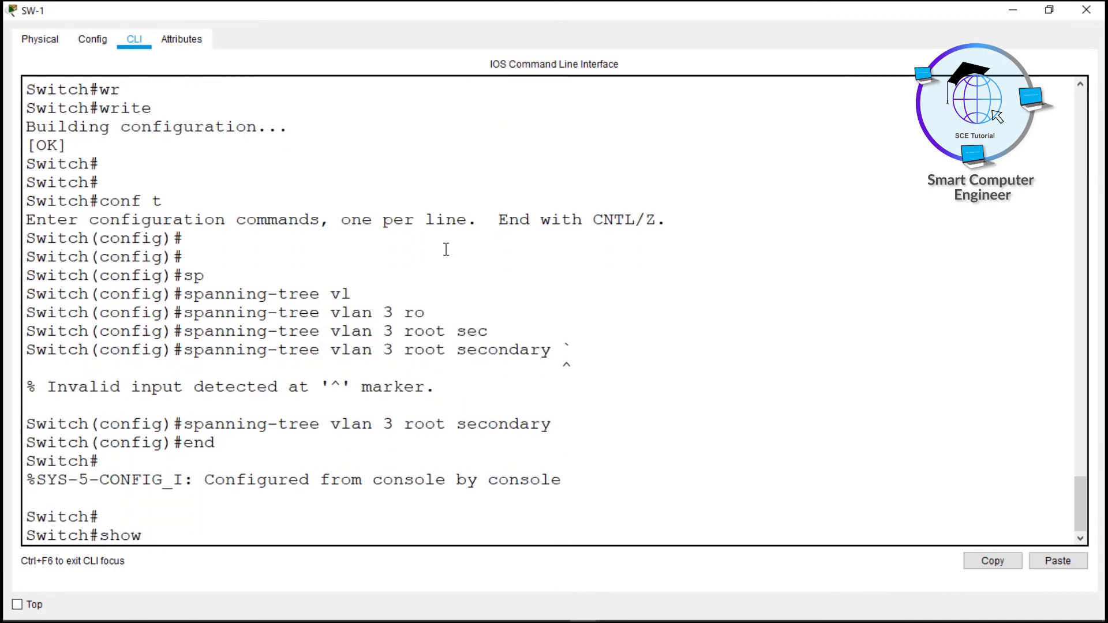
text( sp)
key(Tab)
key(Return)
key(space)
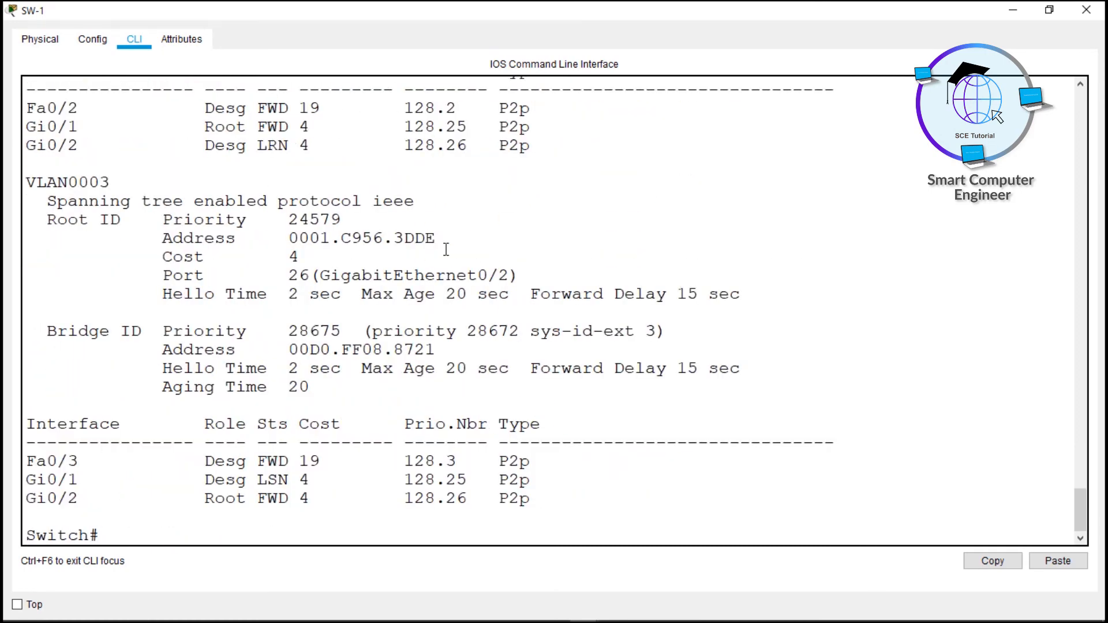
drag(275, 319, 343, 334)
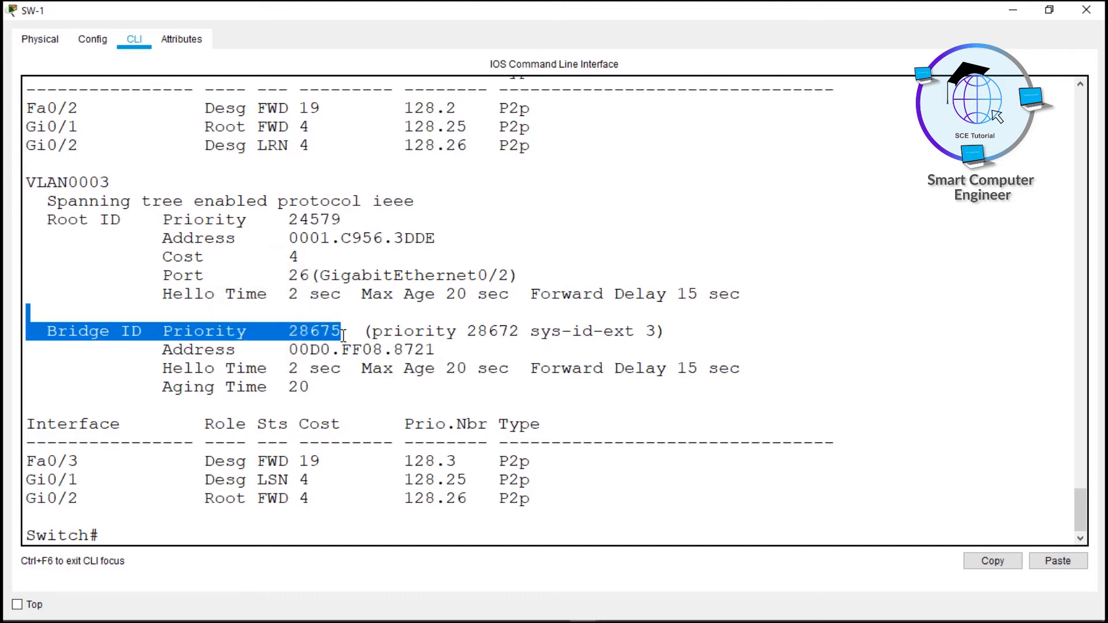
click(1086, 10)
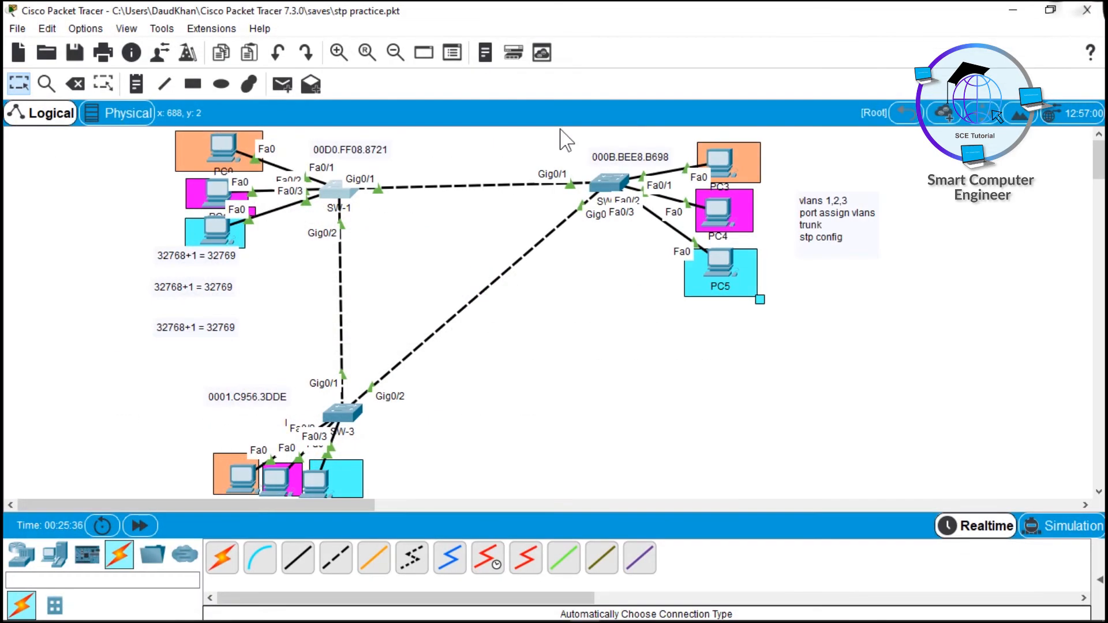
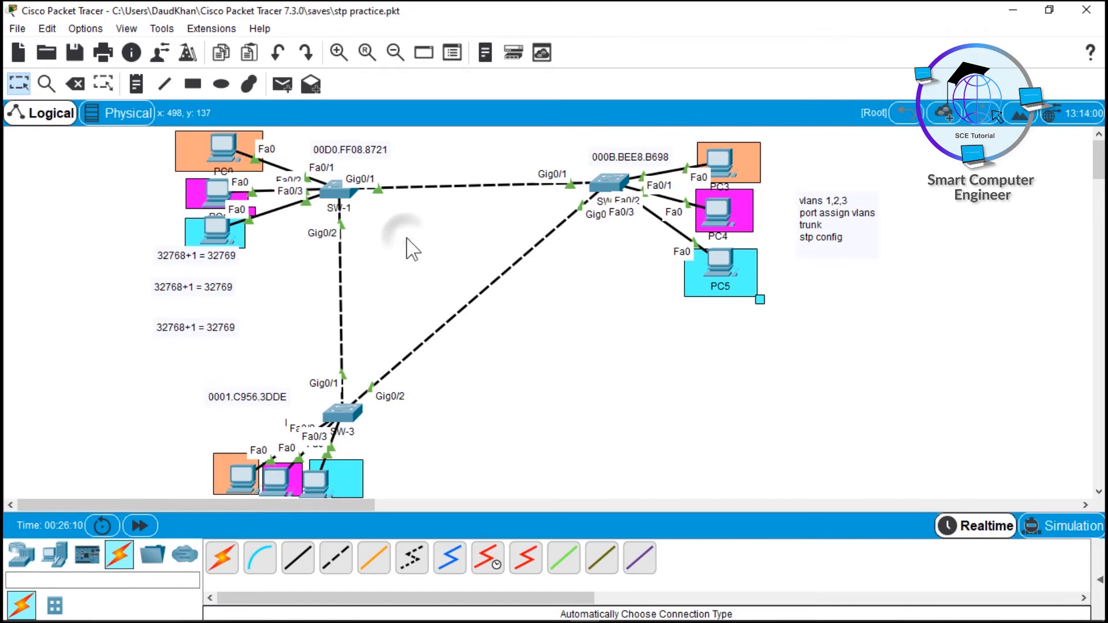
Assign PC0 the static IP address 10.0.0.1 with subnet mask 255.0.0.0, and close its window
click(227, 143)
click(381, 151)
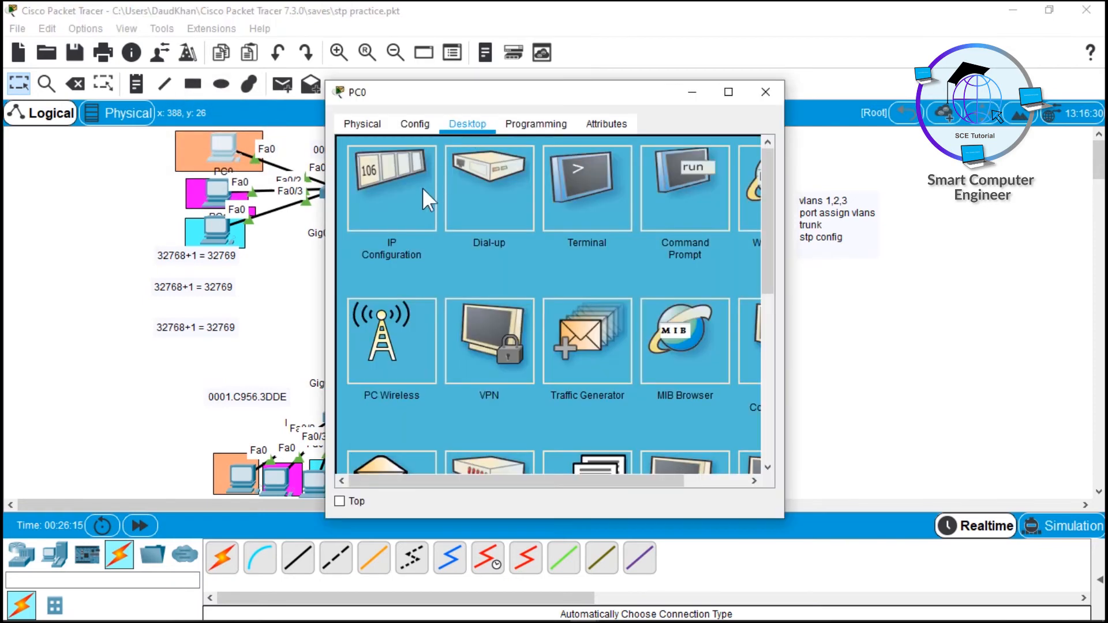
click(407, 193)
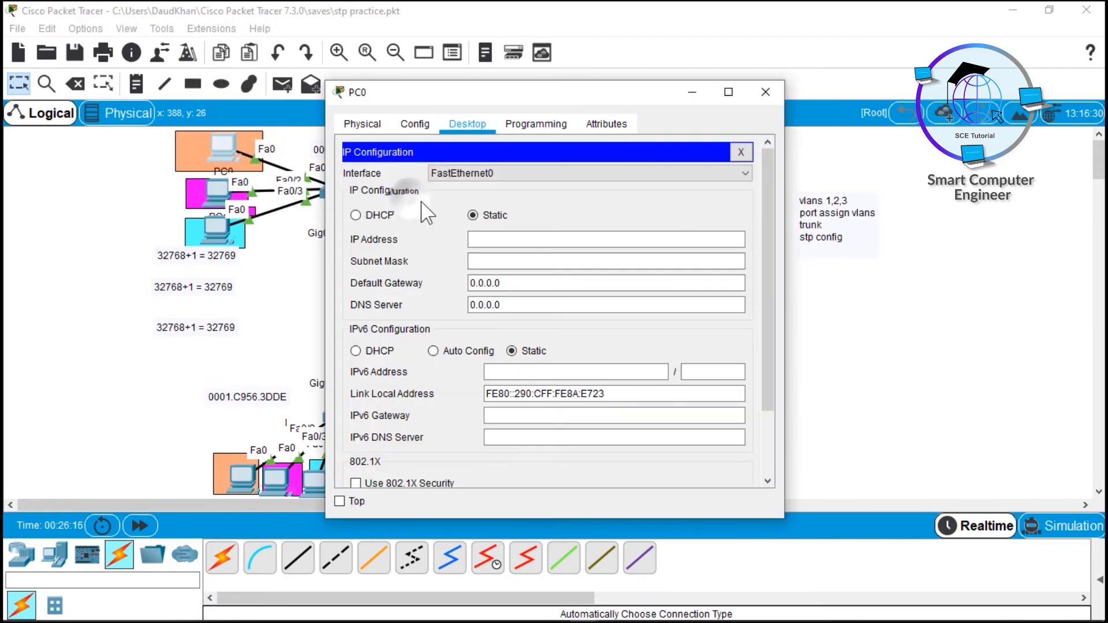
click(489, 233)
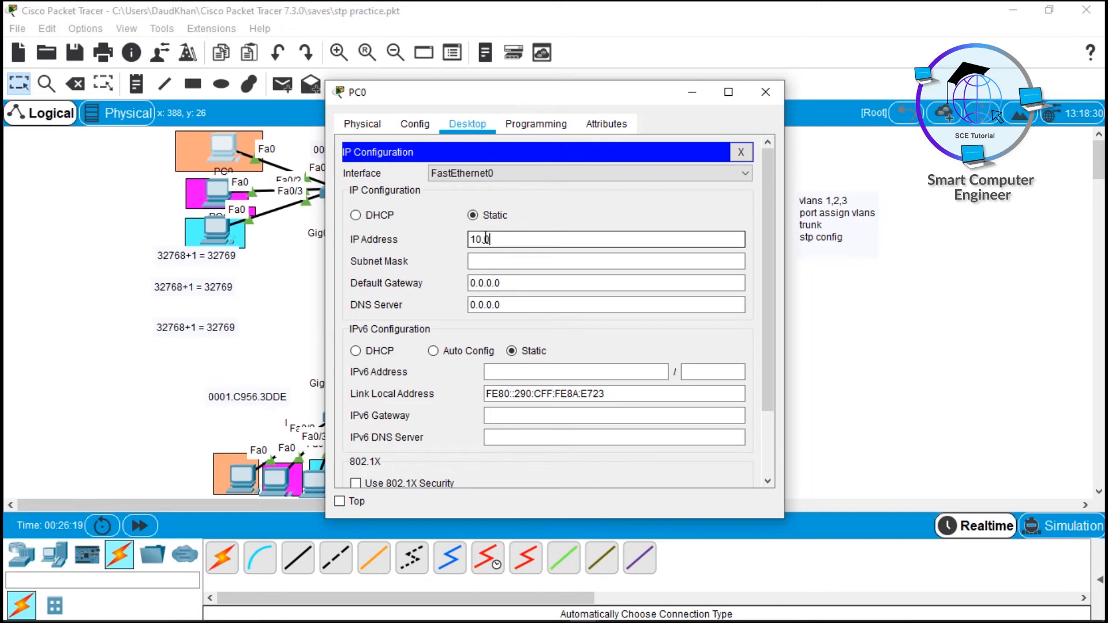
double_click(486, 238)
key(Tab)
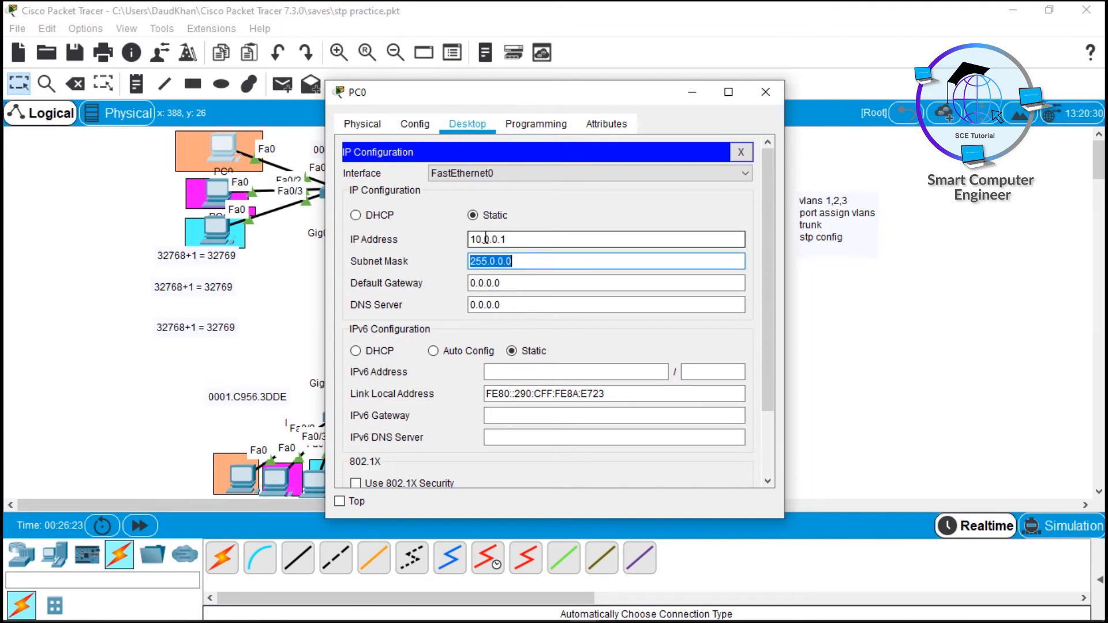
click(766, 92)
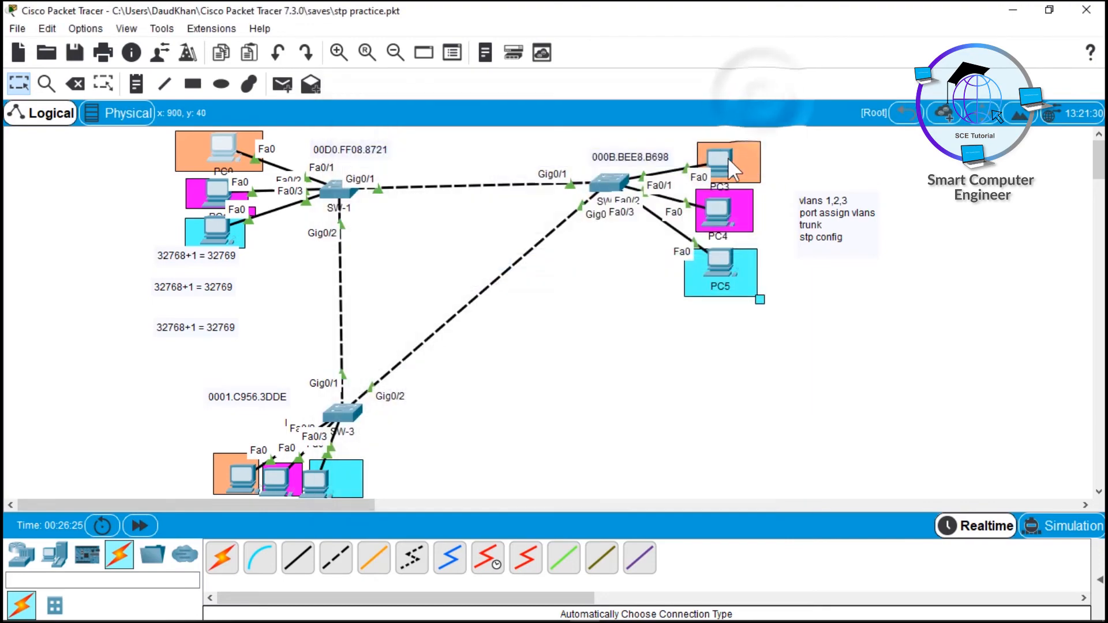
Assign PC3 the static IP address 10.0.0.2 with the default subnet mask, and close its window
click(722, 167)
click(469, 123)
click(376, 173)
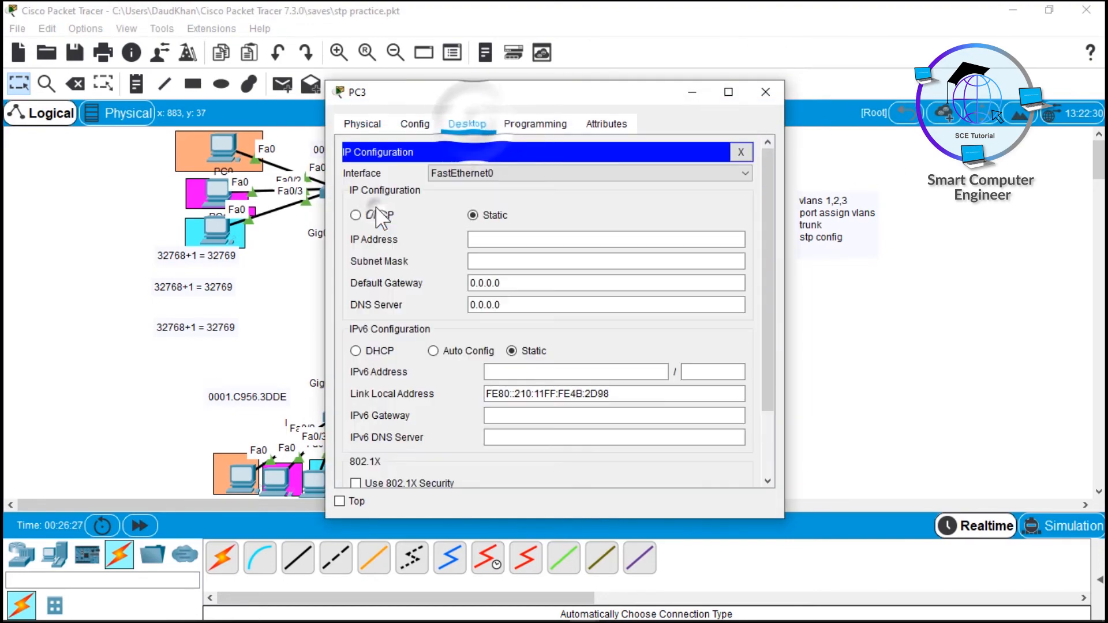
click(556, 236)
text(10.0.0.1)
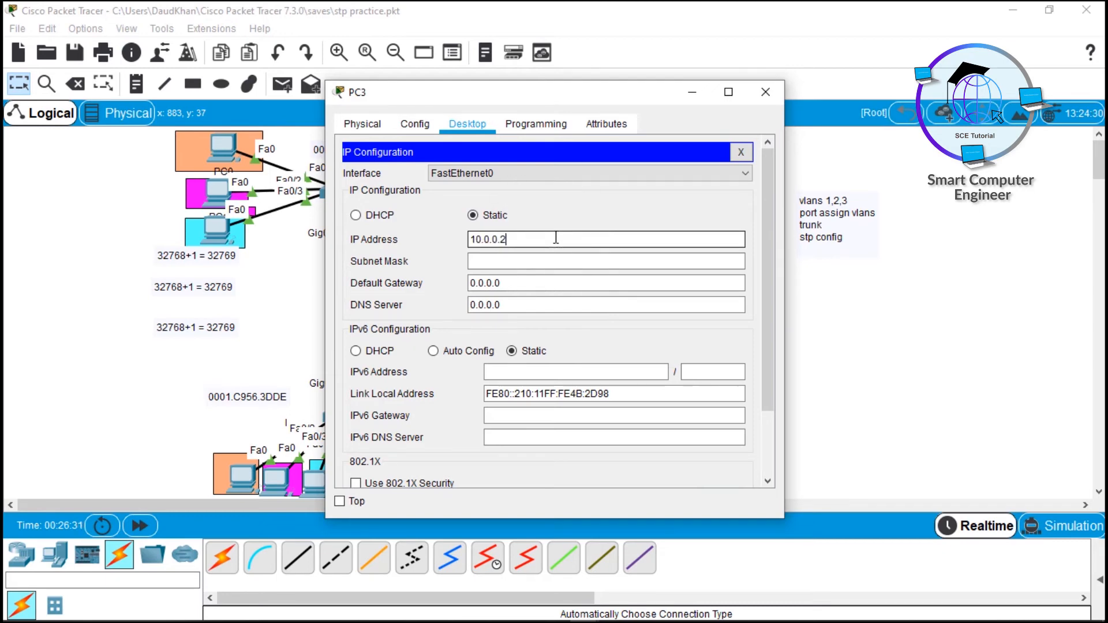
key(Tab)
click(766, 92)
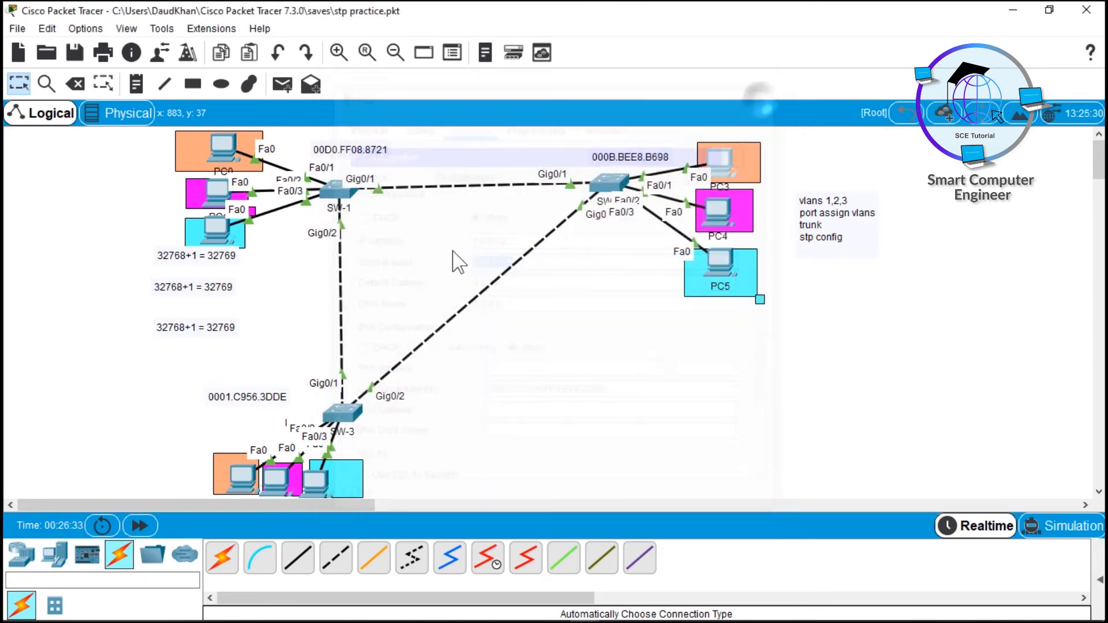
Assign PC6 the static IP address 10.0.0.1 with the default subnet mask, and close its window
click(233, 470)
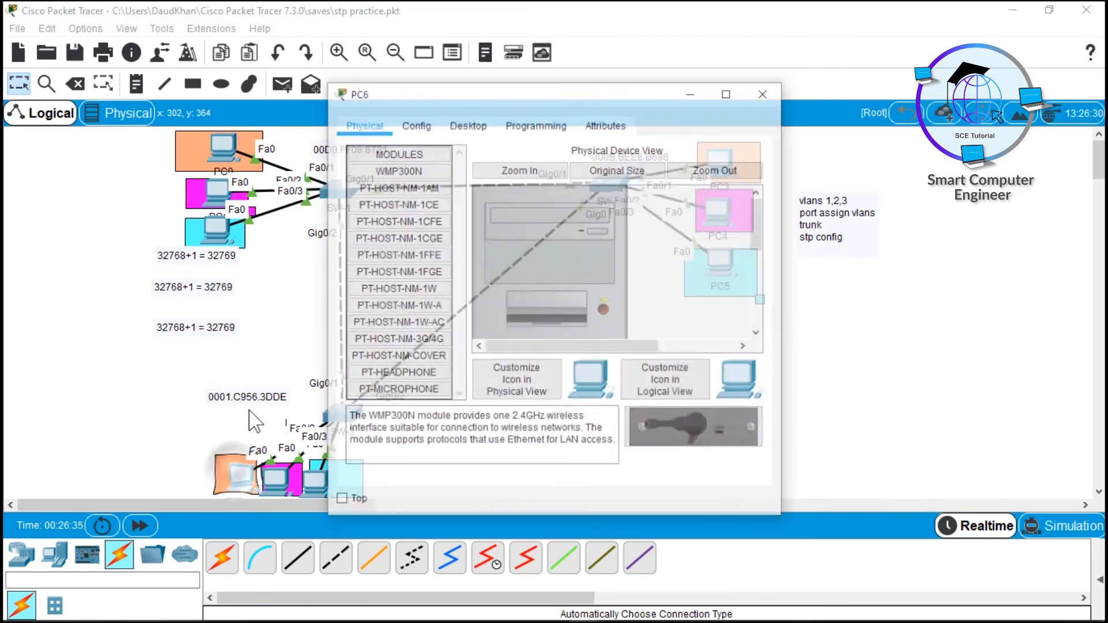
click(483, 130)
click(392, 188)
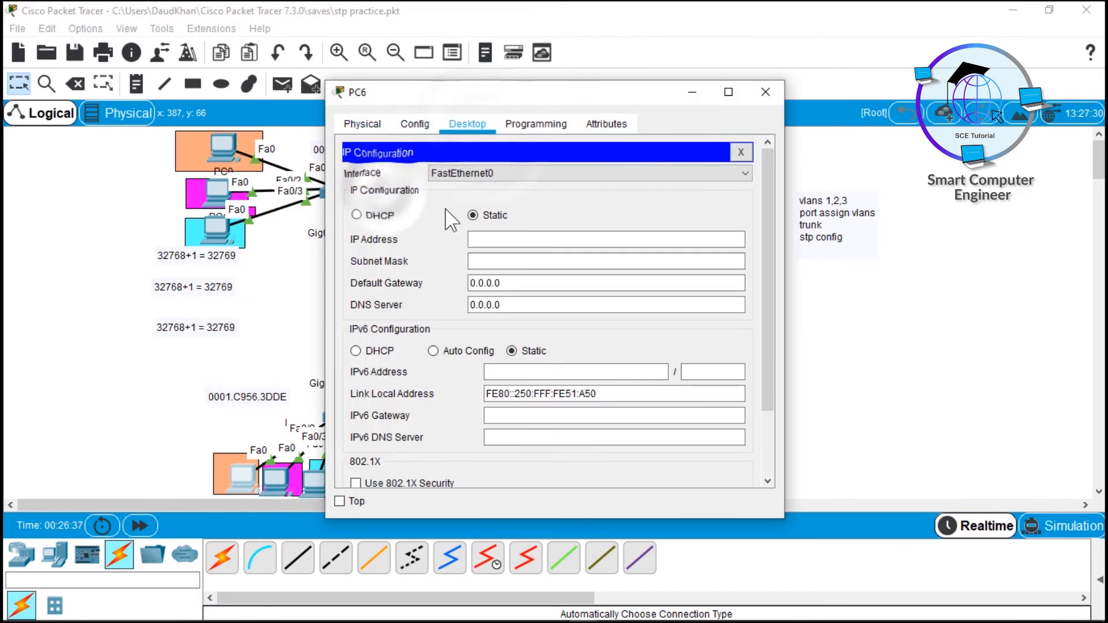
click(494, 237)
text(10.0.0.1)
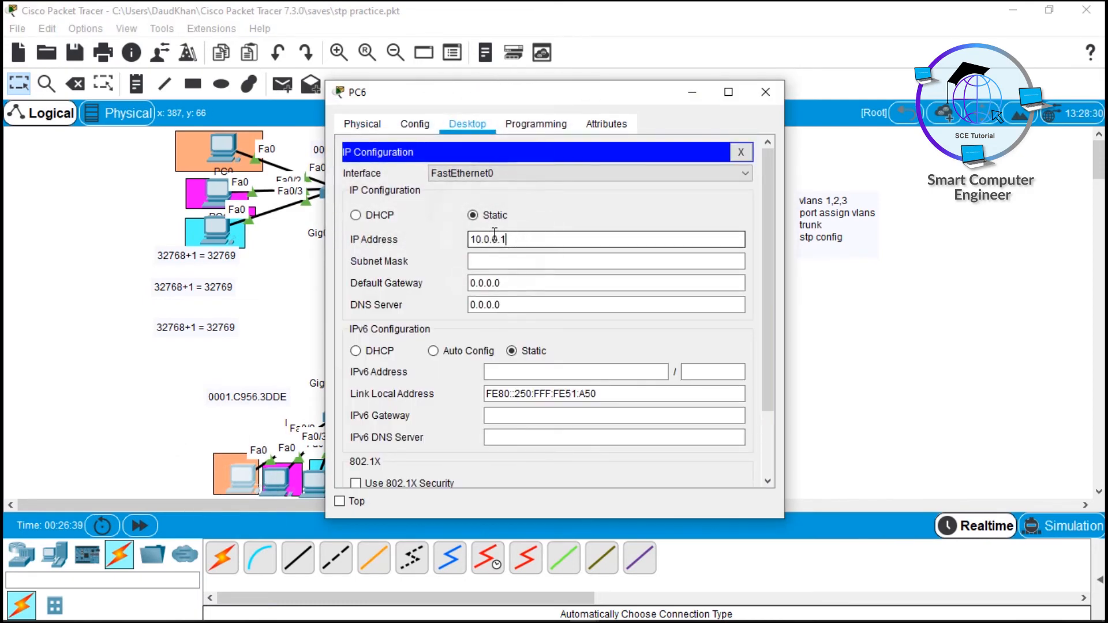
key(Tab)
key(Tab)
click(765, 92)
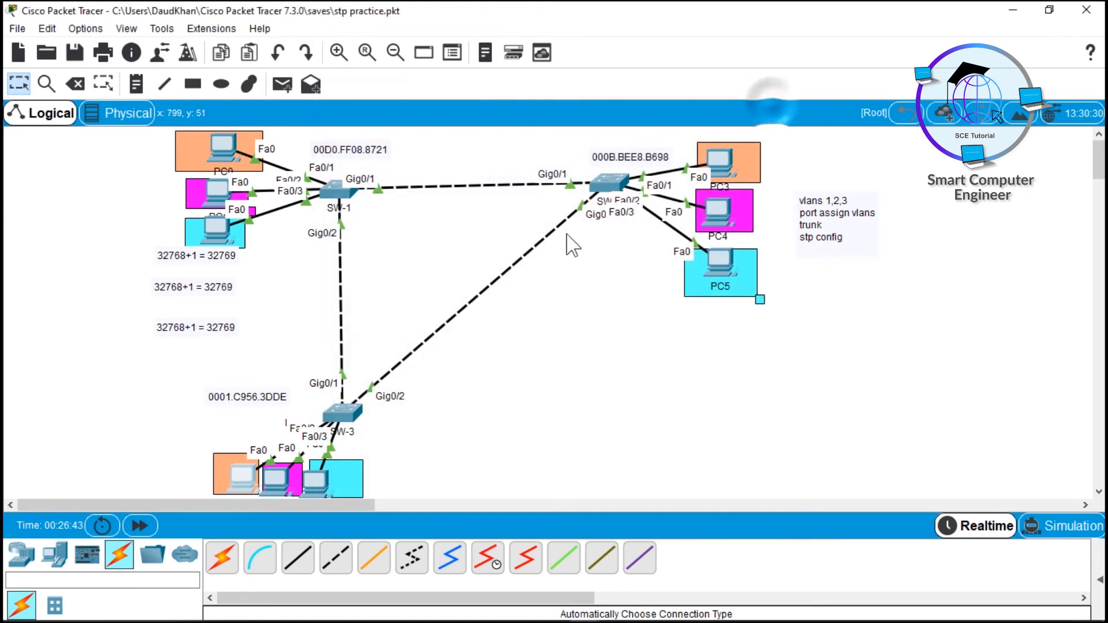
Switch to Simulation mode and add a simple PDU from PC0 to PC3
key(shift+s)
click(281, 85)
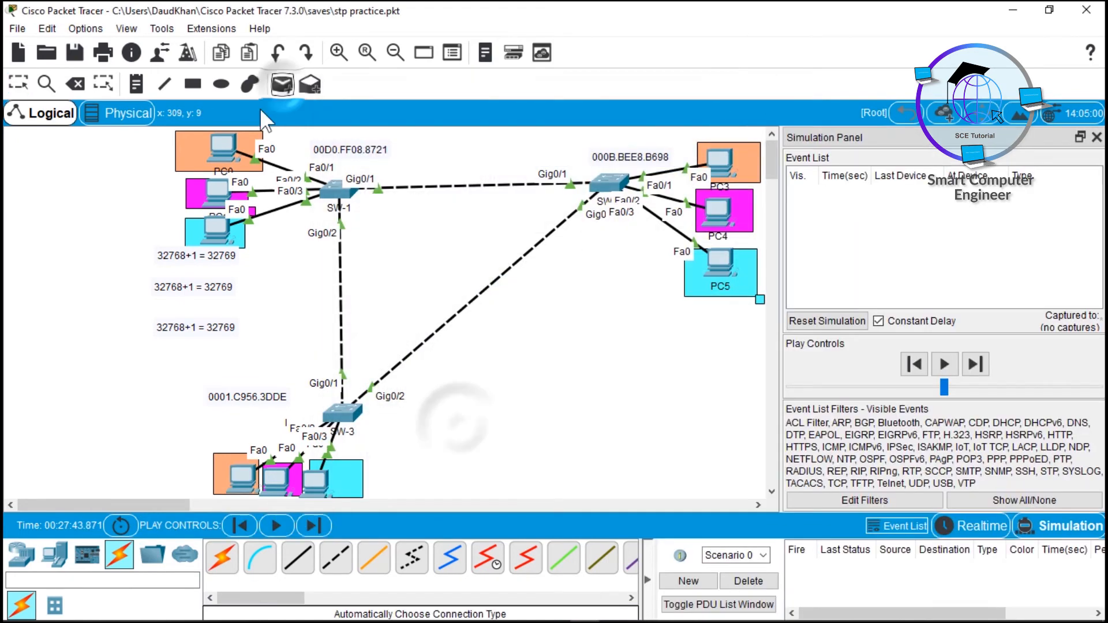
click(222, 139)
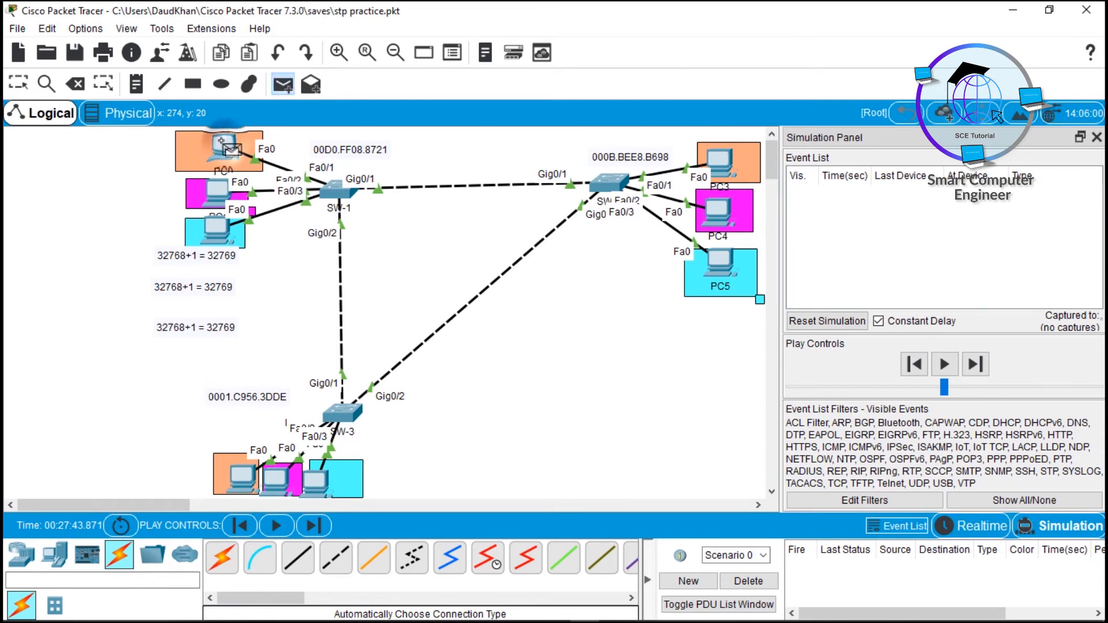
click(729, 157)
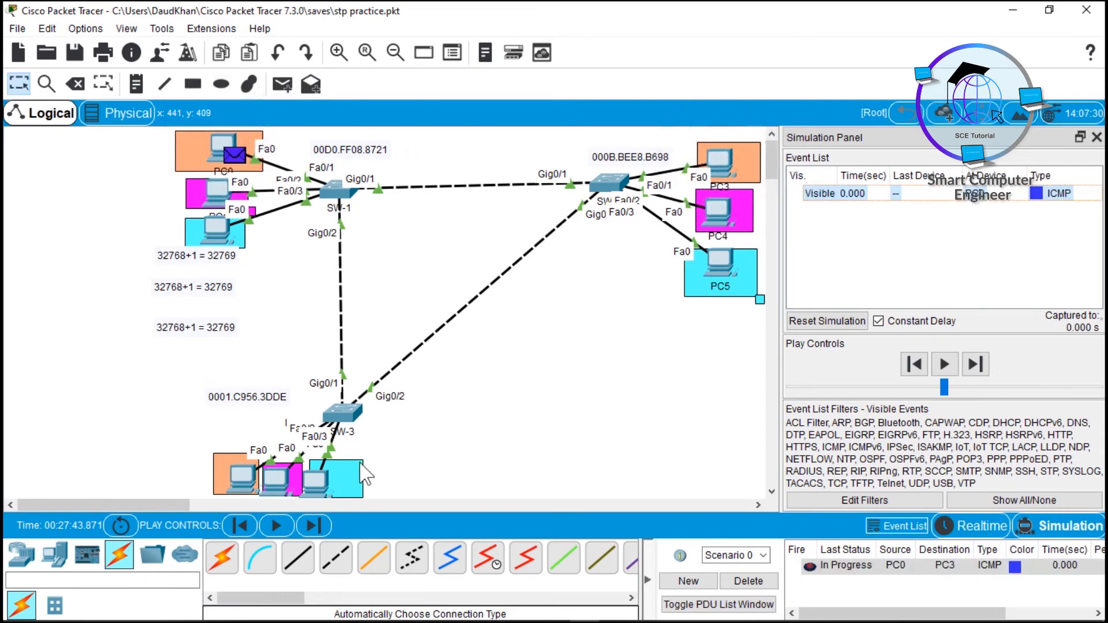
Step the PC0-to-PC3 ICMP packet forward until the reply is back at PC0, and delete the scenario's PDU
click(314, 528)
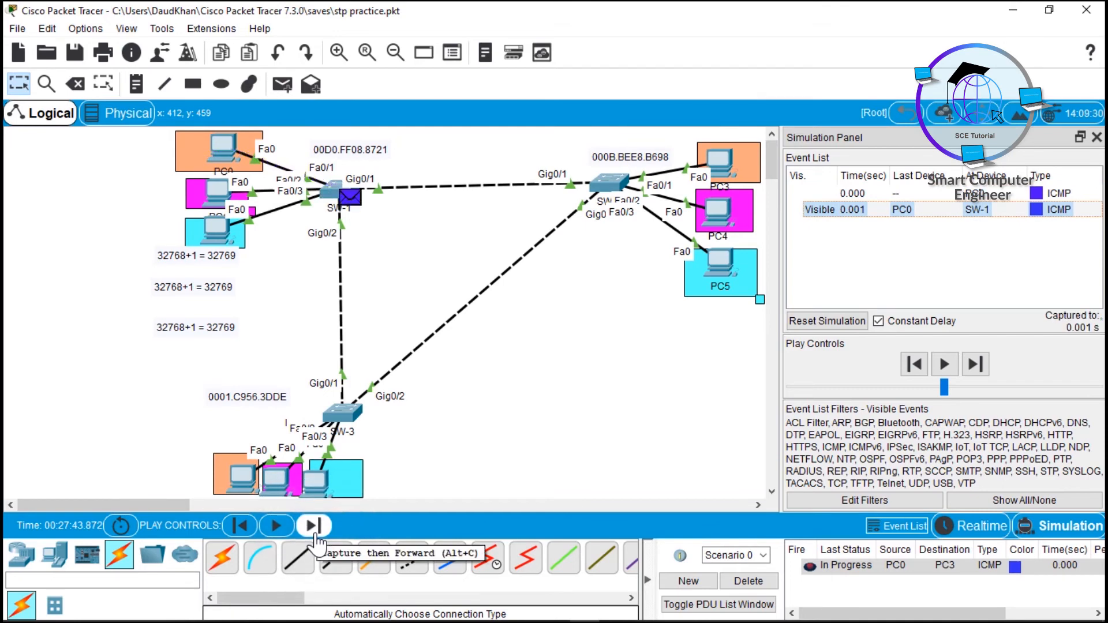
click(316, 537)
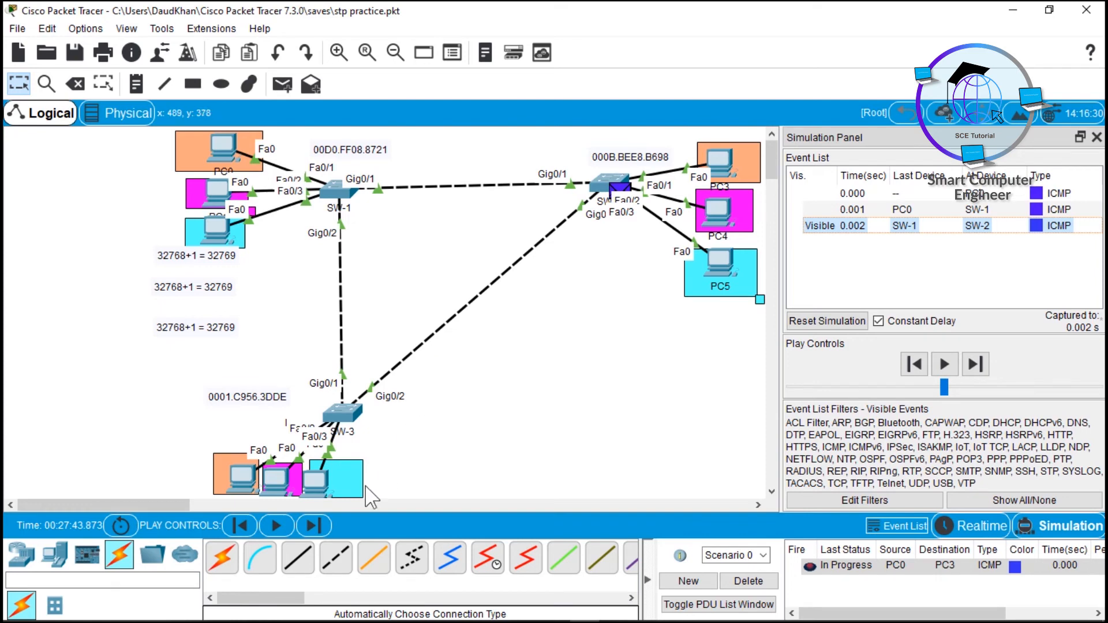
click(313, 526)
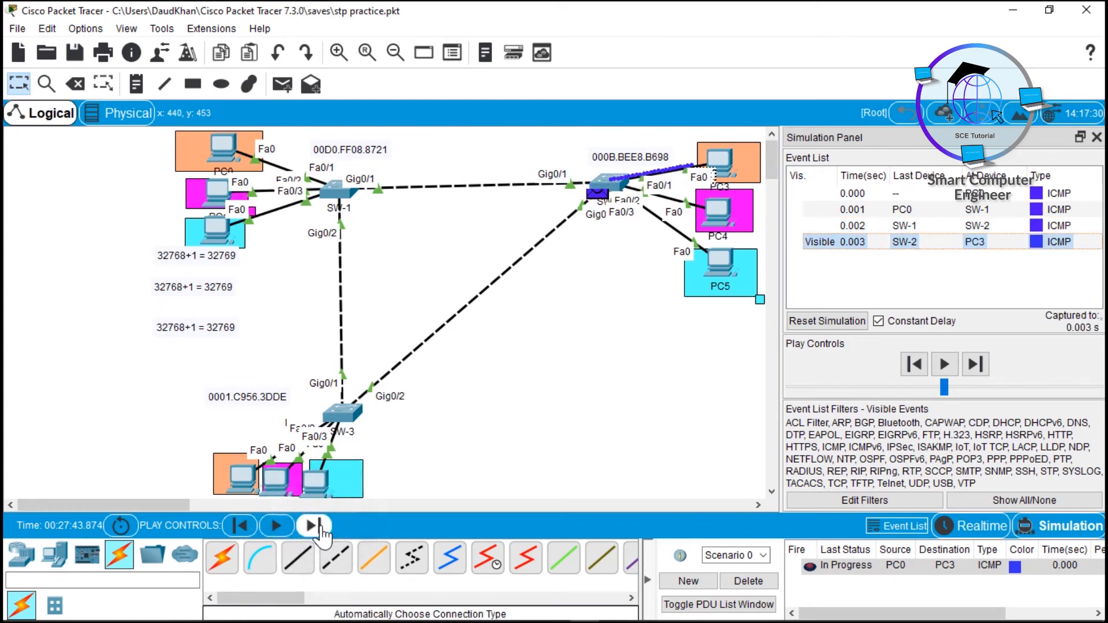
click(320, 528)
click(320, 528)
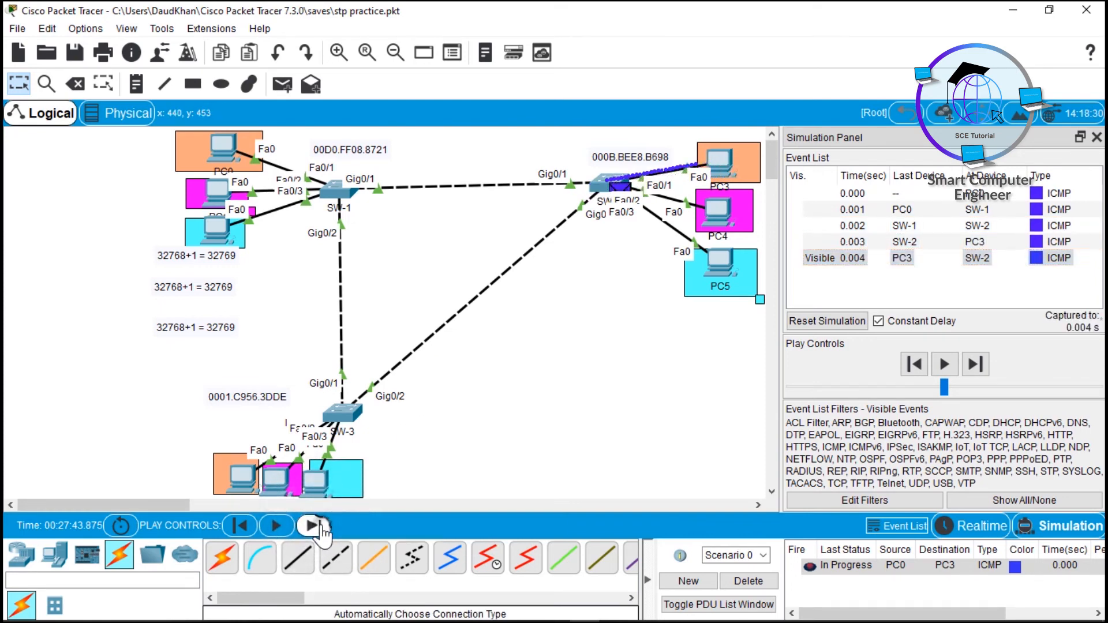
click(320, 529)
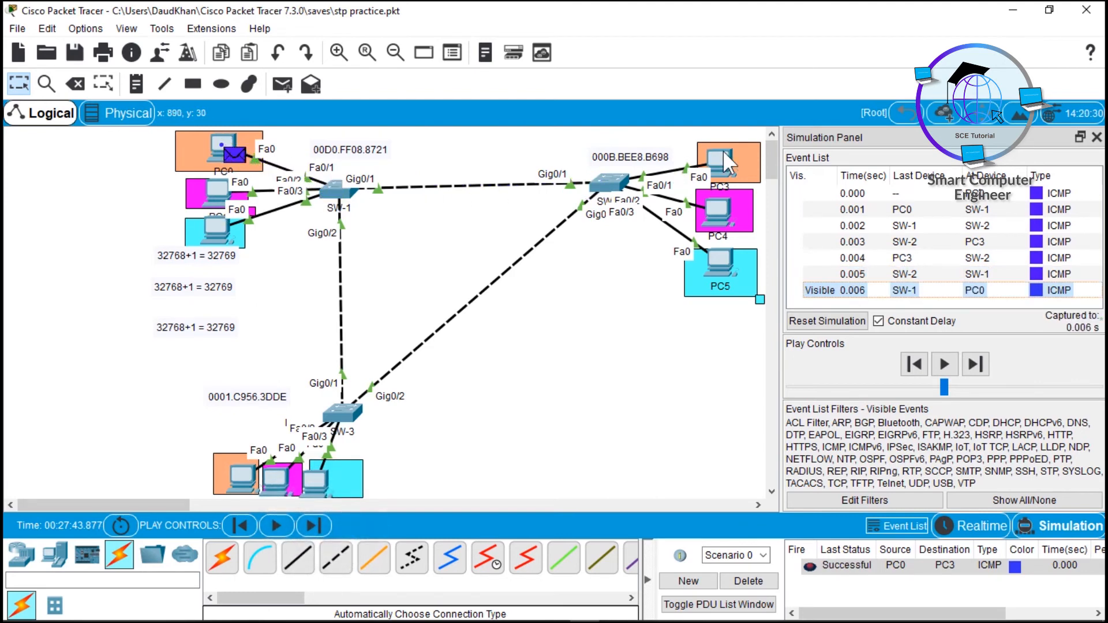
drag(455, 149, 448, 254)
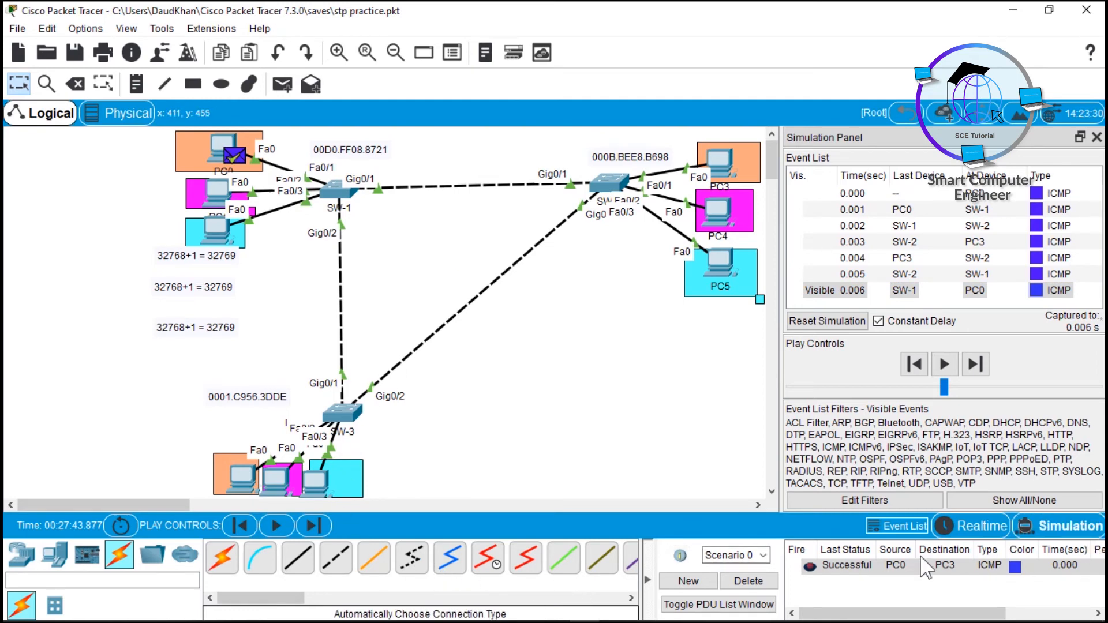
click(750, 580)
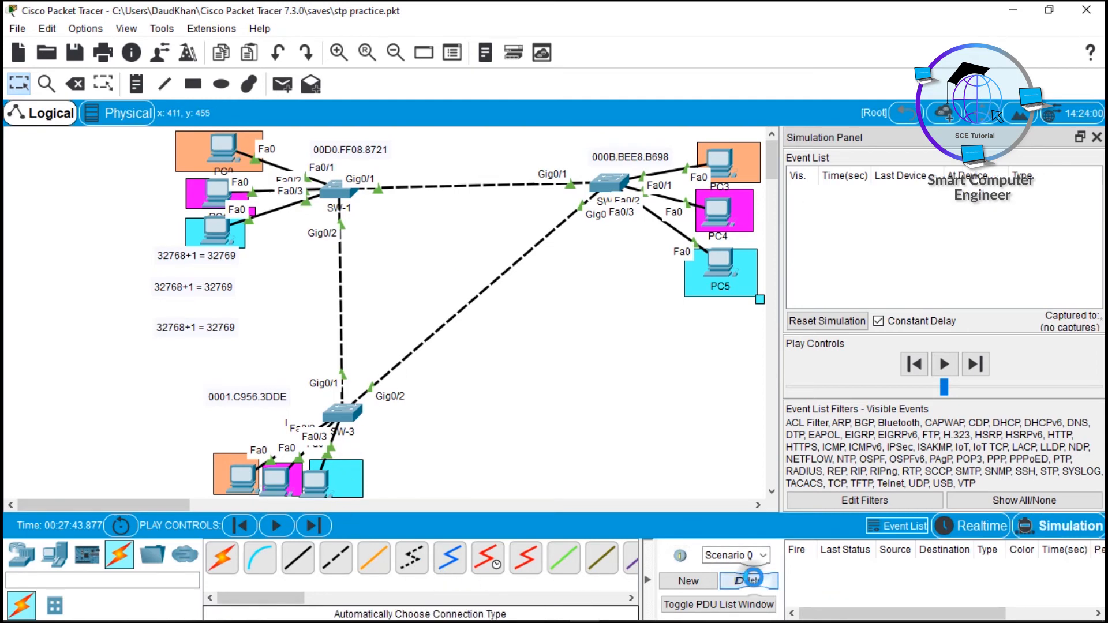
Assign PC1 the static IP address 192.168.1.1 with the default subnet mask
click(229, 193)
click(465, 123)
click(420, 149)
click(497, 237)
text(192.168)
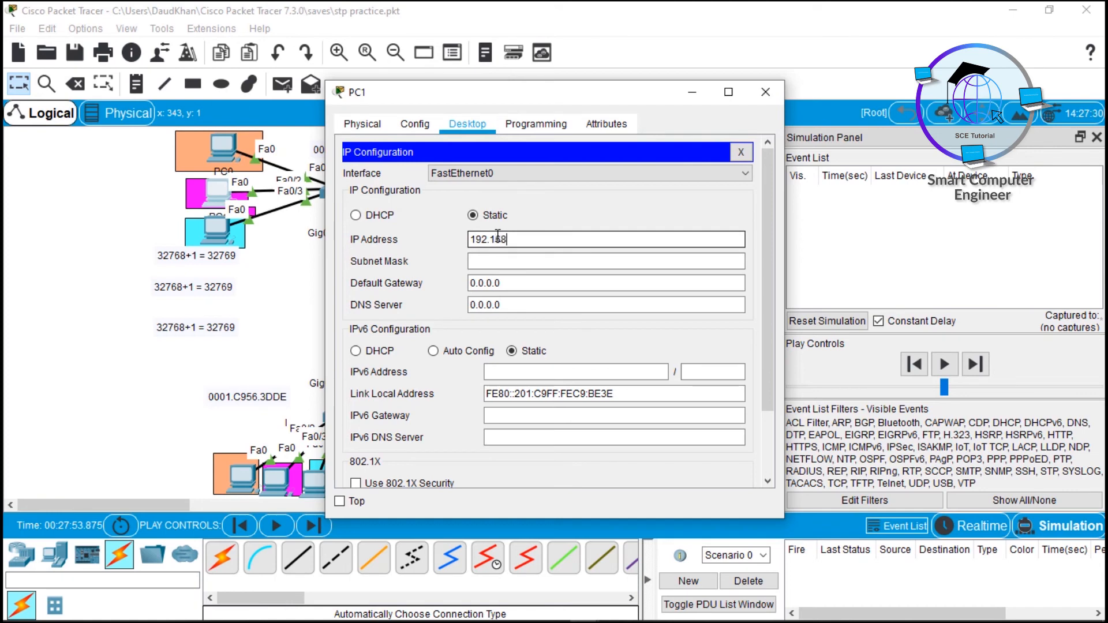
text(.1.1)
key(Tab)
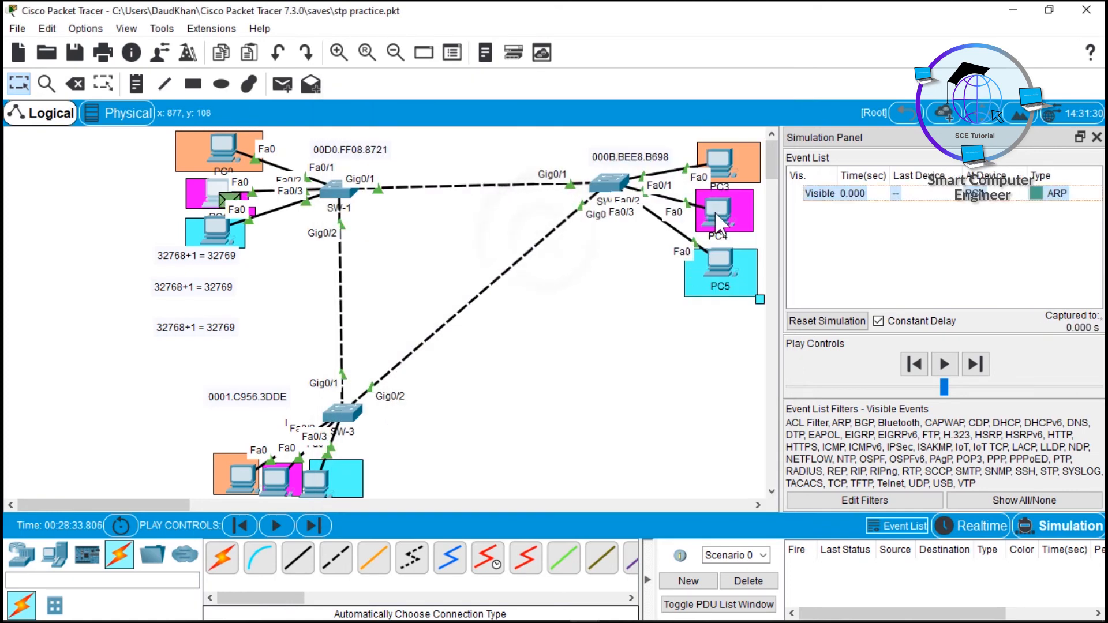
Assign PC4 the static IP address 192.168.1.2 with the default subnet mask, and close its window
click(714, 211)
click(467, 124)
click(383, 176)
click(492, 240)
text(192.168.1.1)
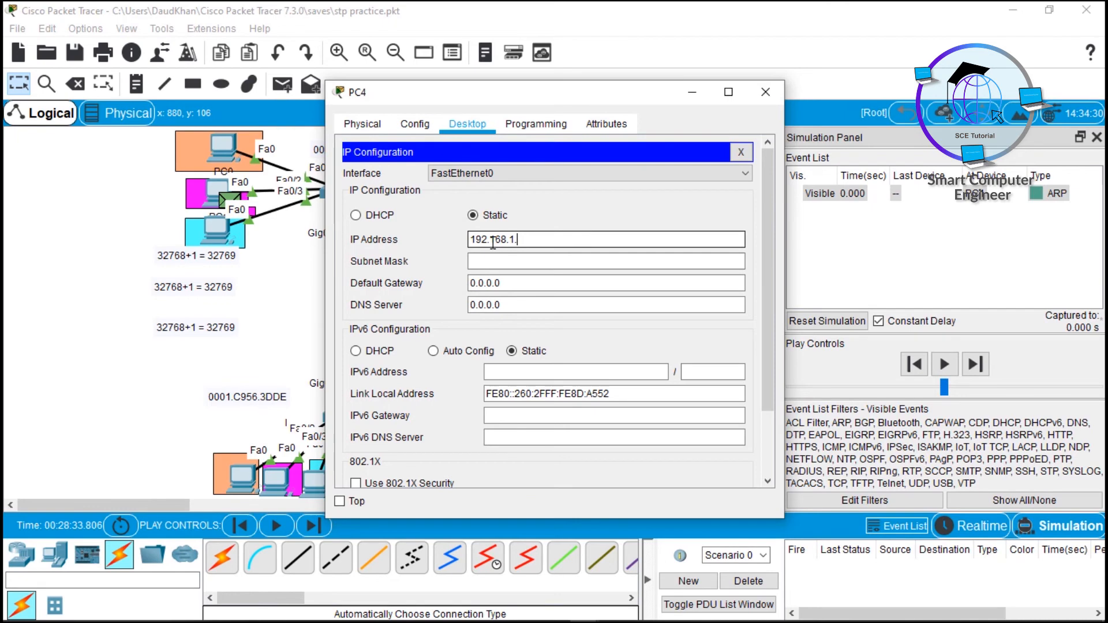
key(Tab)
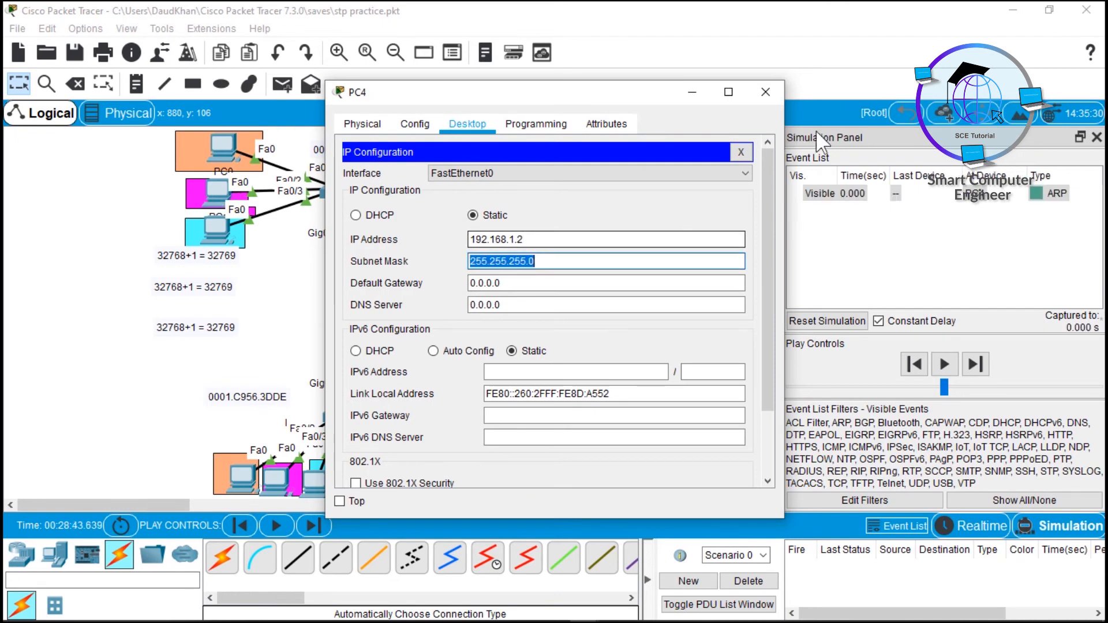
click(766, 92)
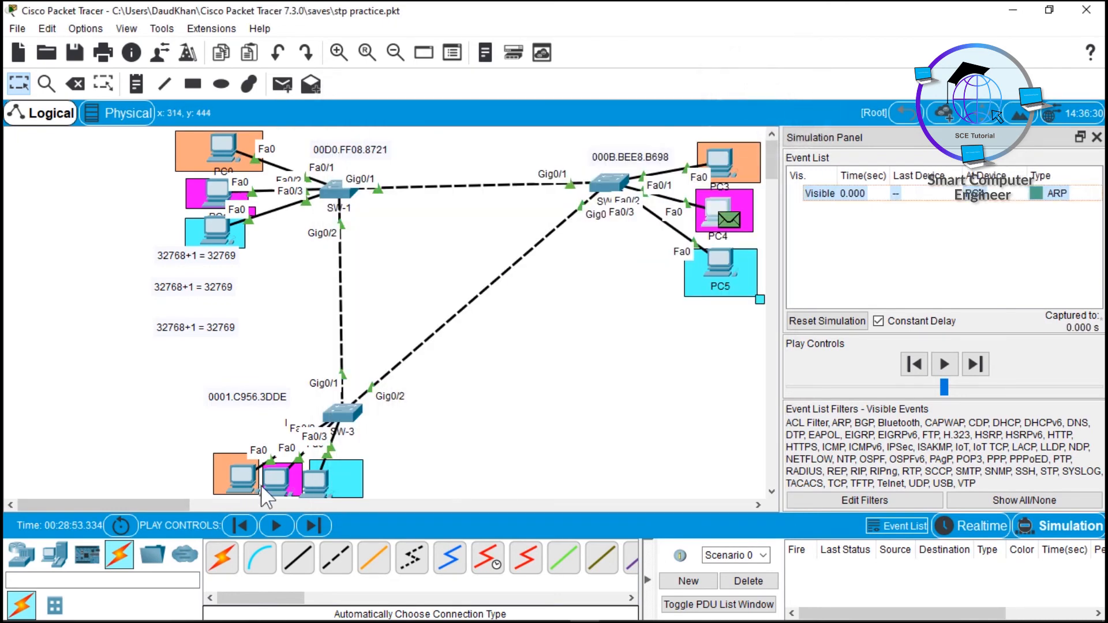
Assign PC7 the static IP address 192.168.1.3 with the default subnet mask, and close its window
click(276, 484)
click(468, 124)
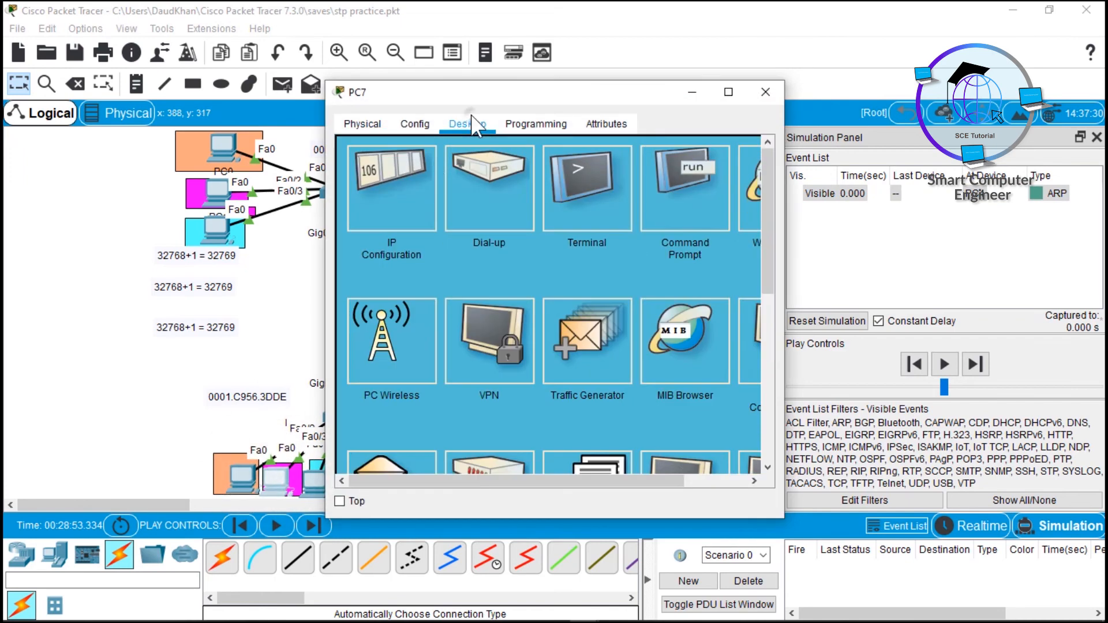
click(422, 194)
click(490, 238)
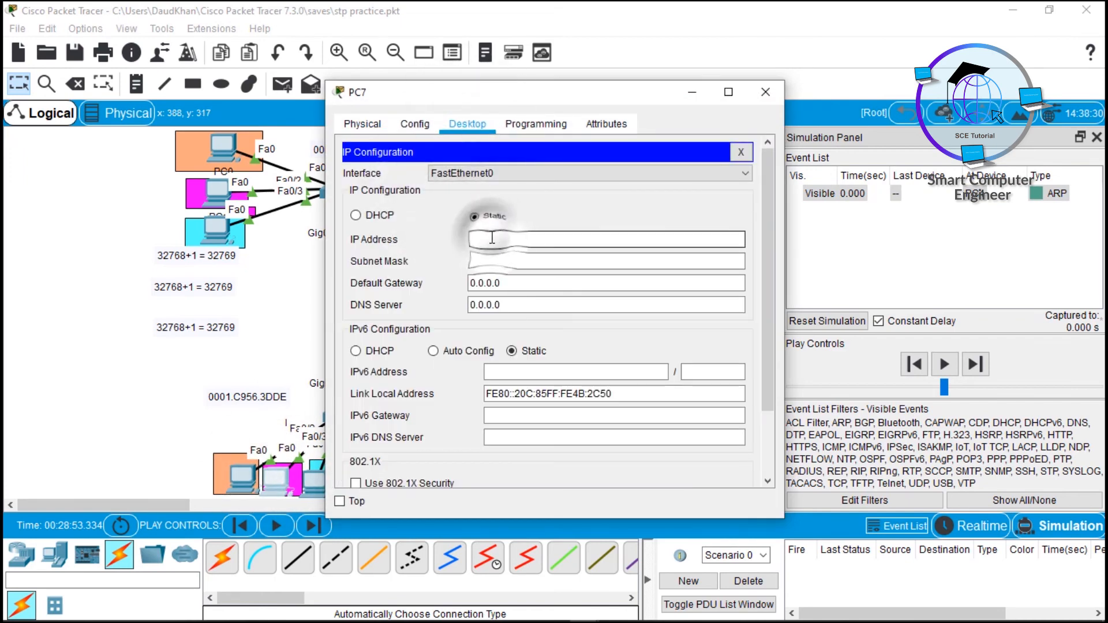
text(192.168.1.1)
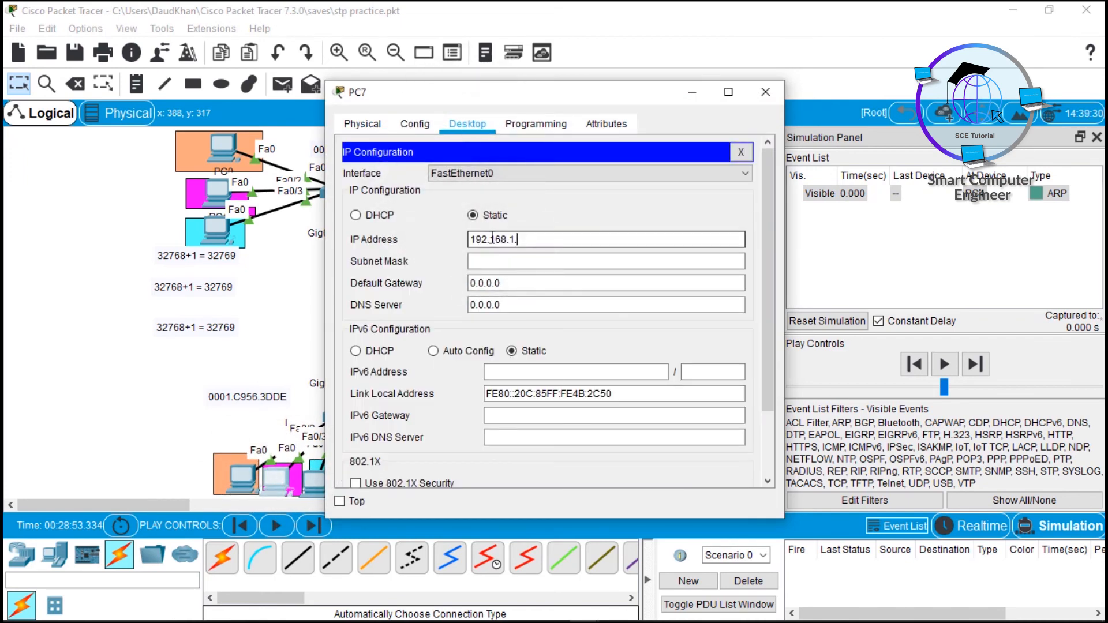
text(3)
click(497, 261)
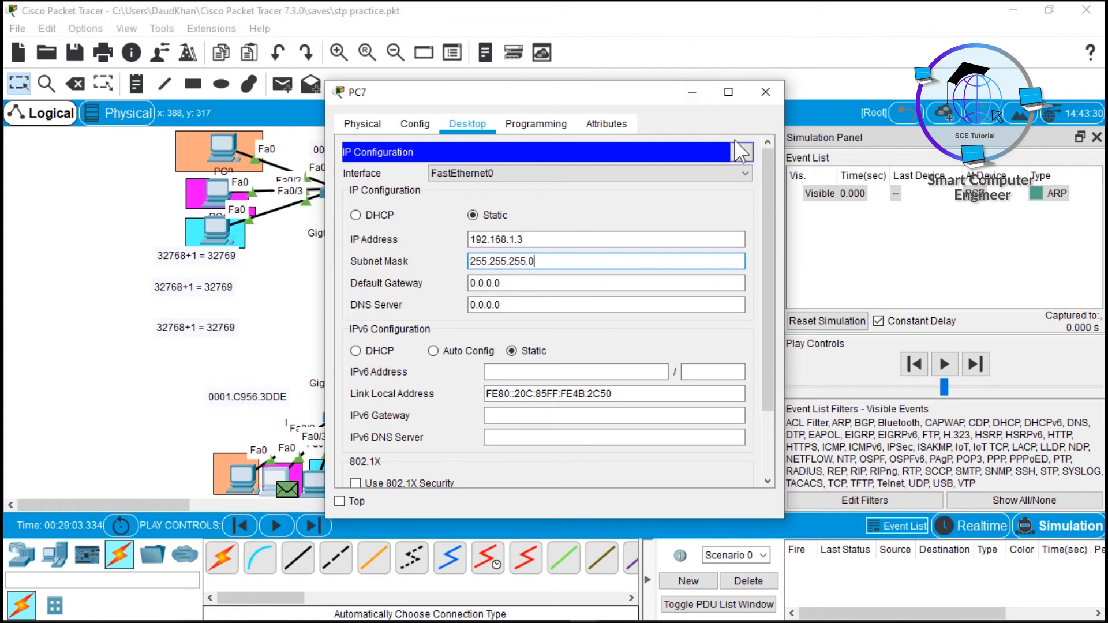
click(765, 91)
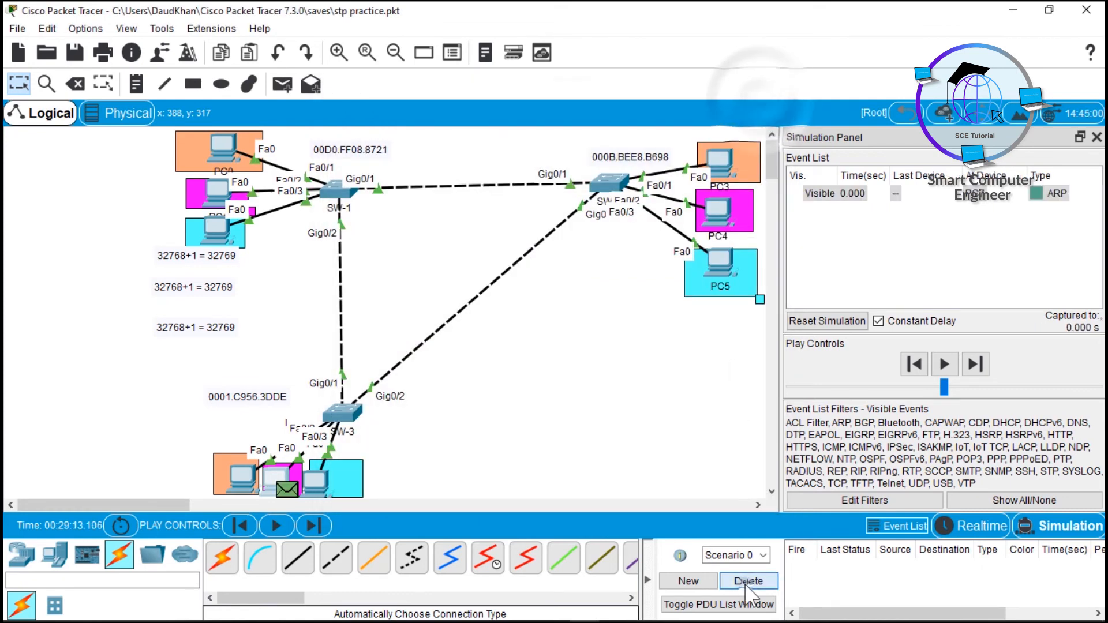
Clear the scenario's pending events, and add a simple PDU from PC1 to PC4
click(745, 582)
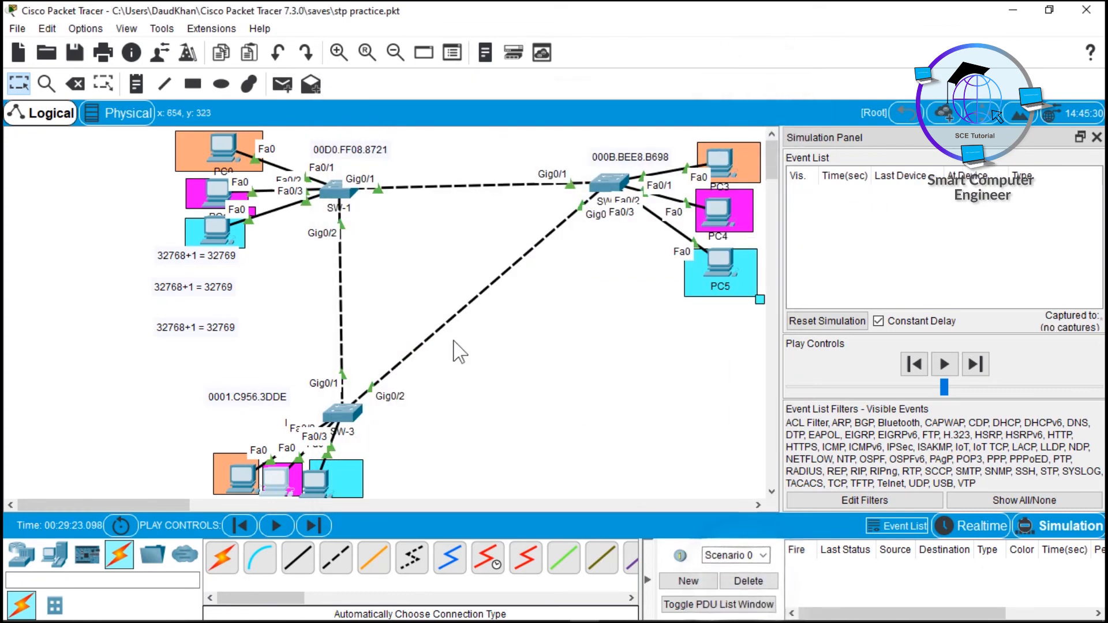
click(282, 85)
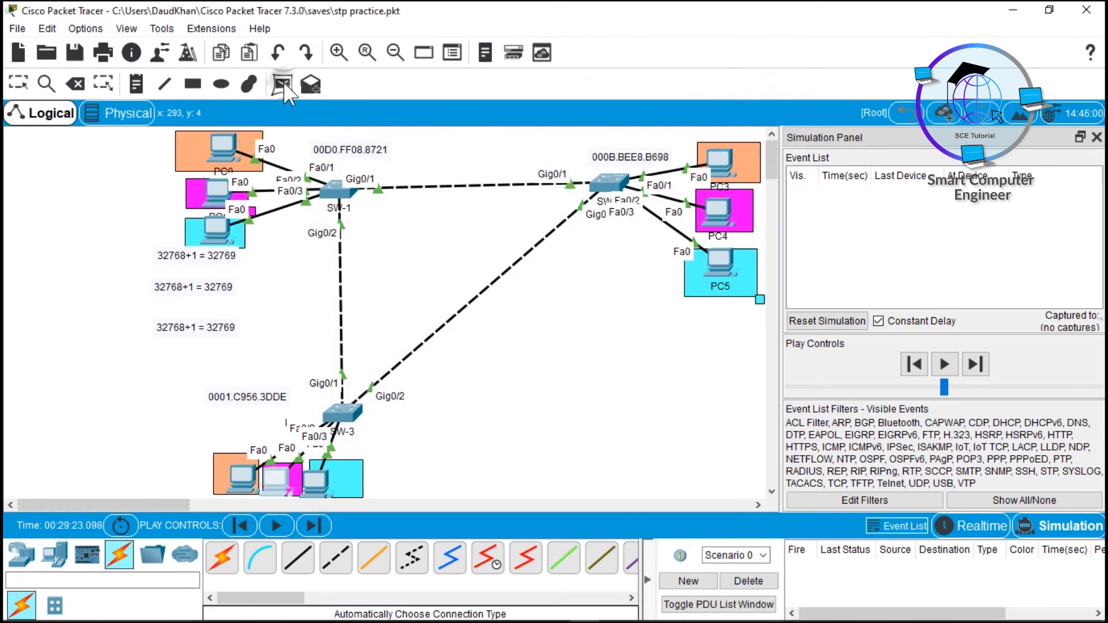
click(213, 187)
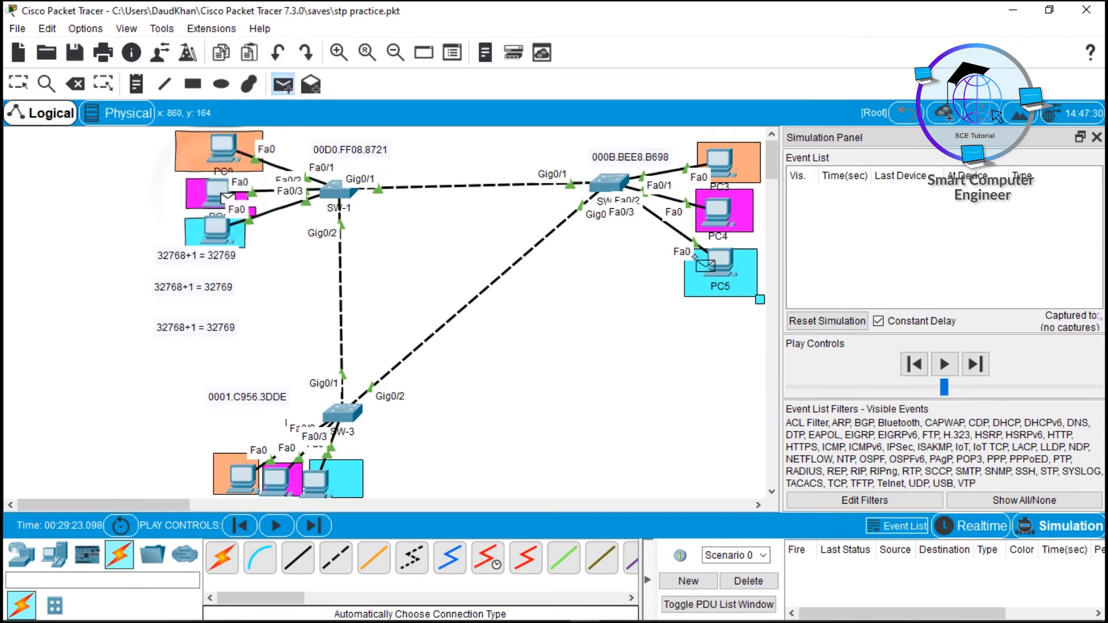
click(719, 208)
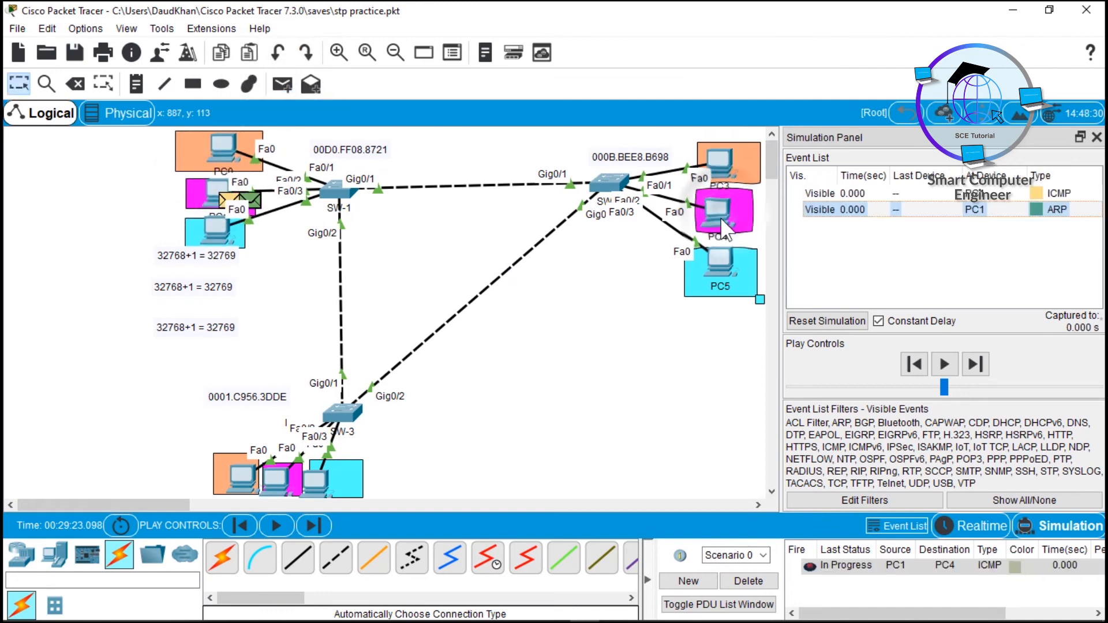
Step the PC1-to-PC4 simulation forward until the ARP reply is back at PC1, and delete the scenario's PDU
click(312, 526)
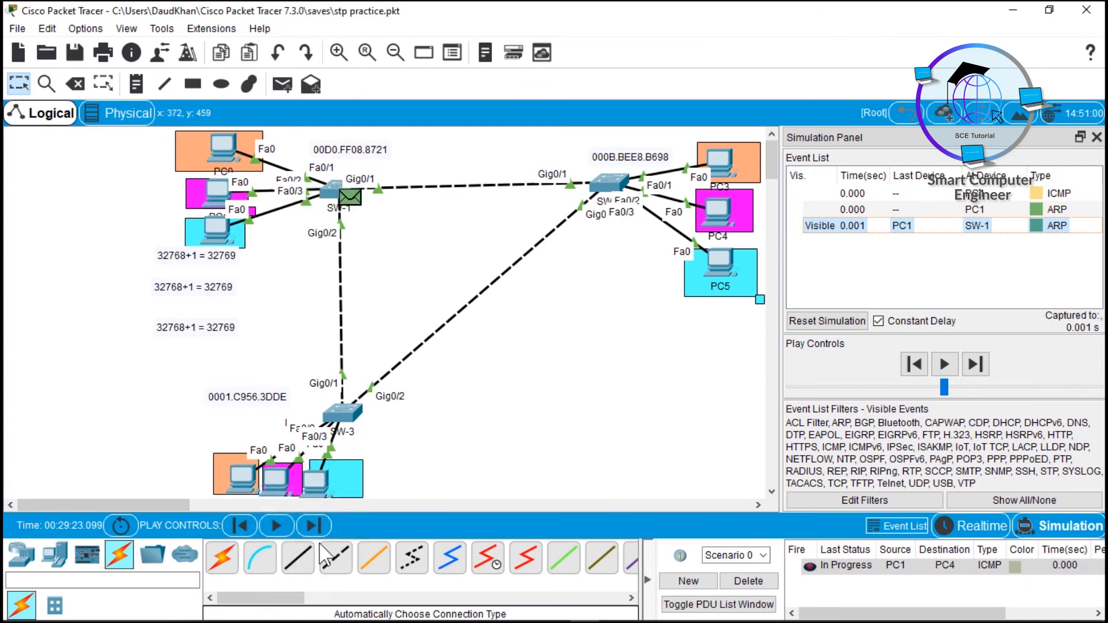
click(313, 526)
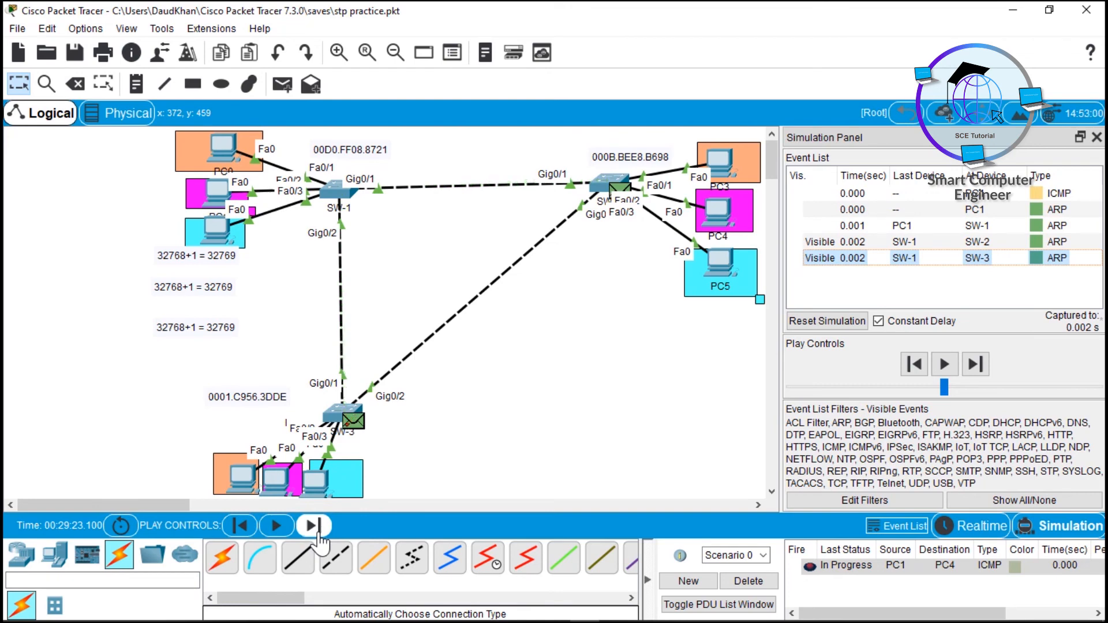
click(316, 528)
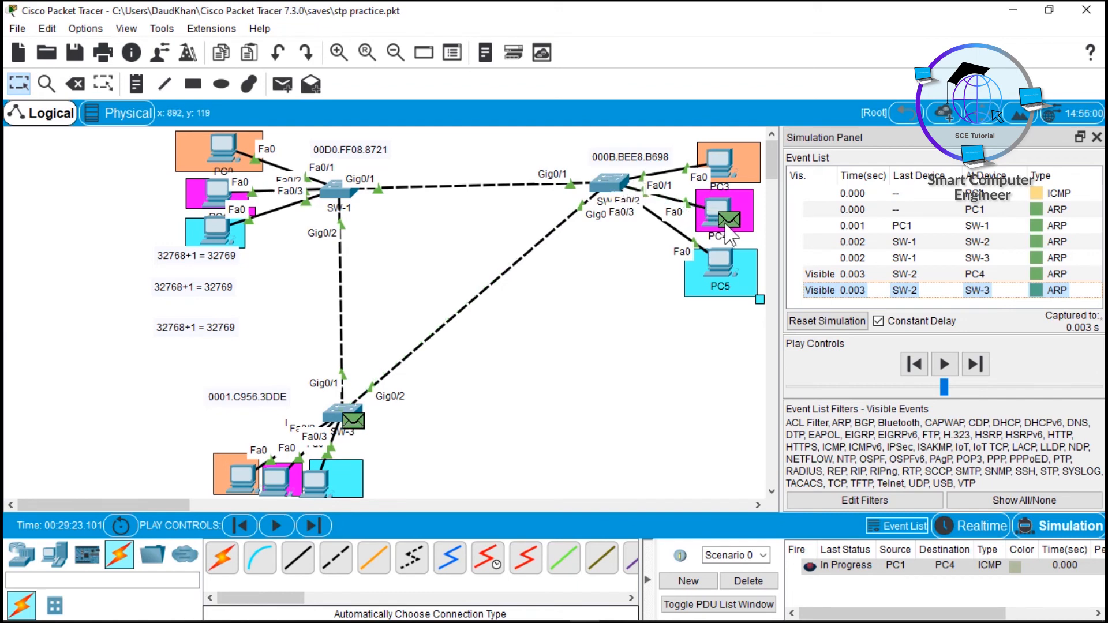
click(314, 526)
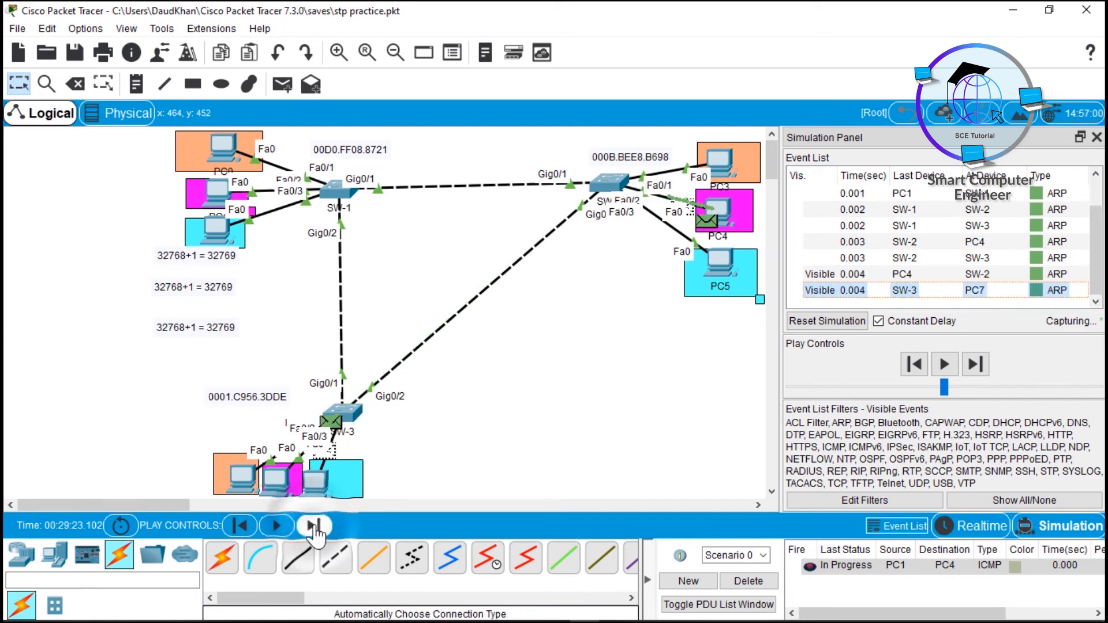
click(314, 526)
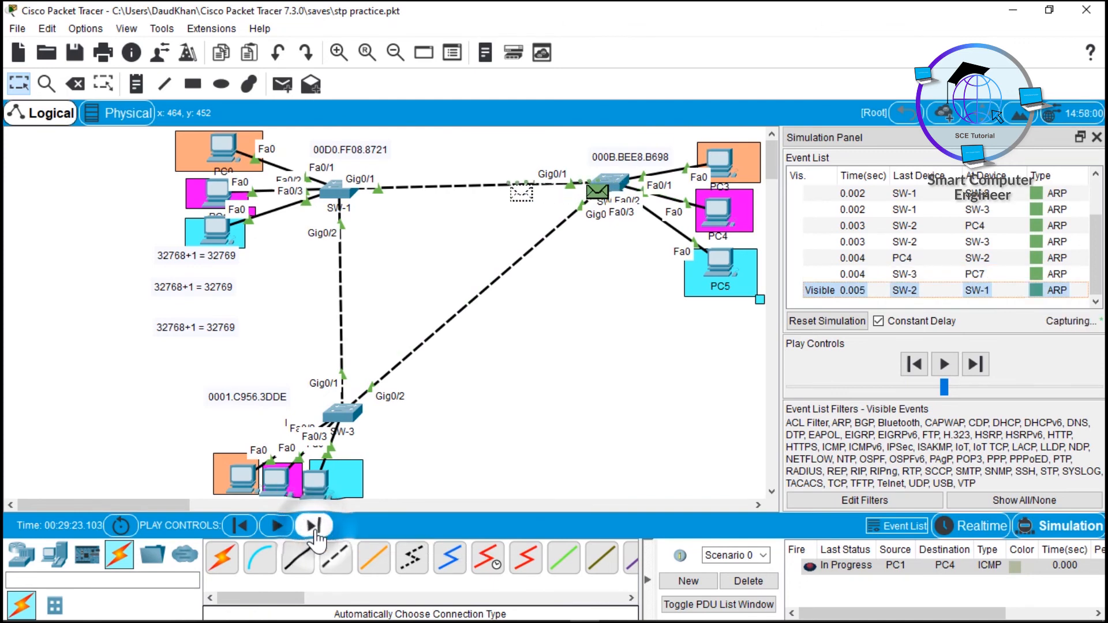
click(316, 528)
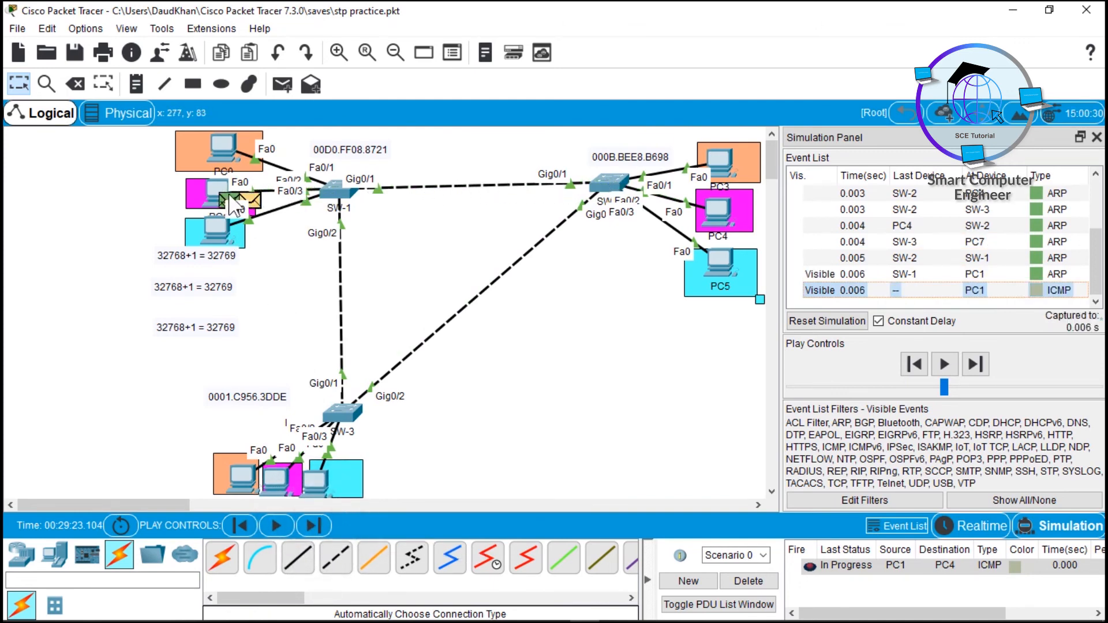
click(748, 581)
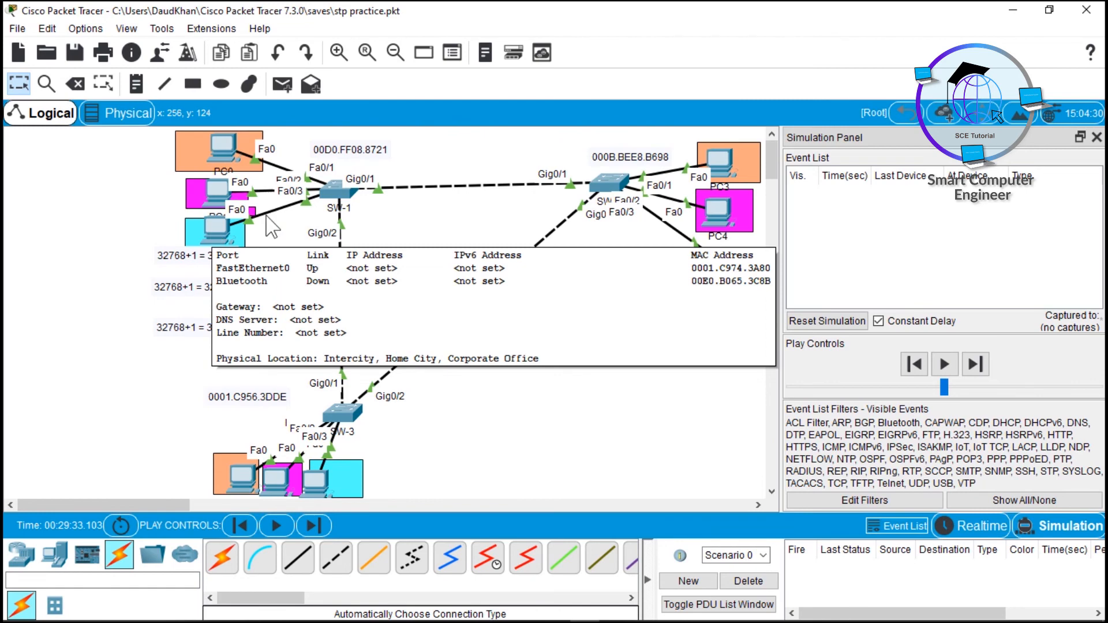
drag(455, 145, 408, 225)
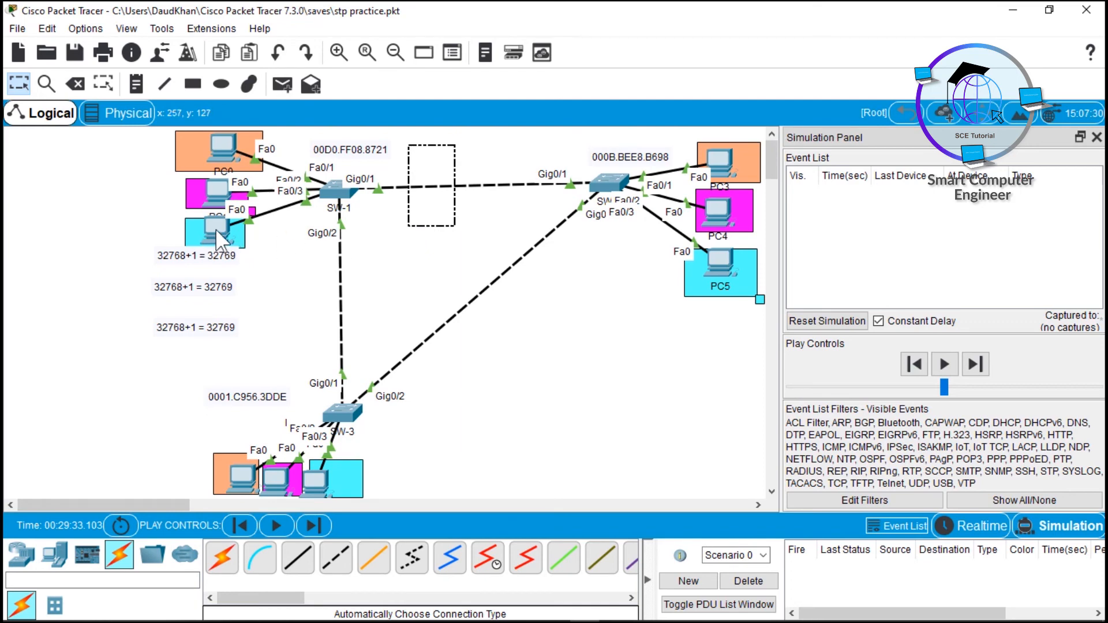
click(278, 261)
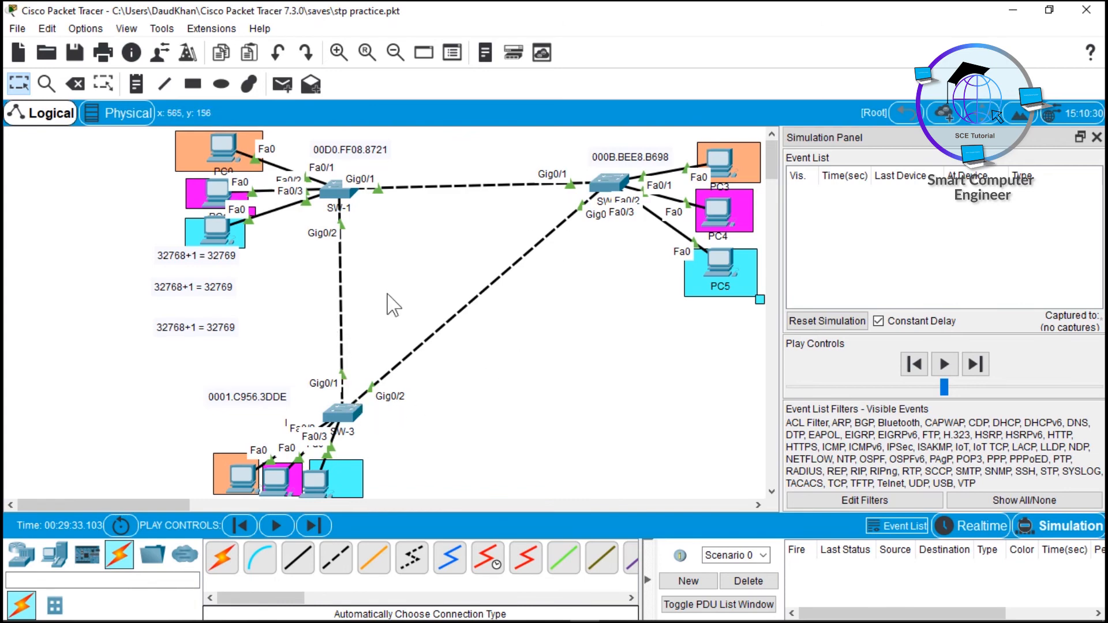
Assign PC2 the static IP address 192.168.2.1 with the default subnet mask, and close its window
click(219, 231)
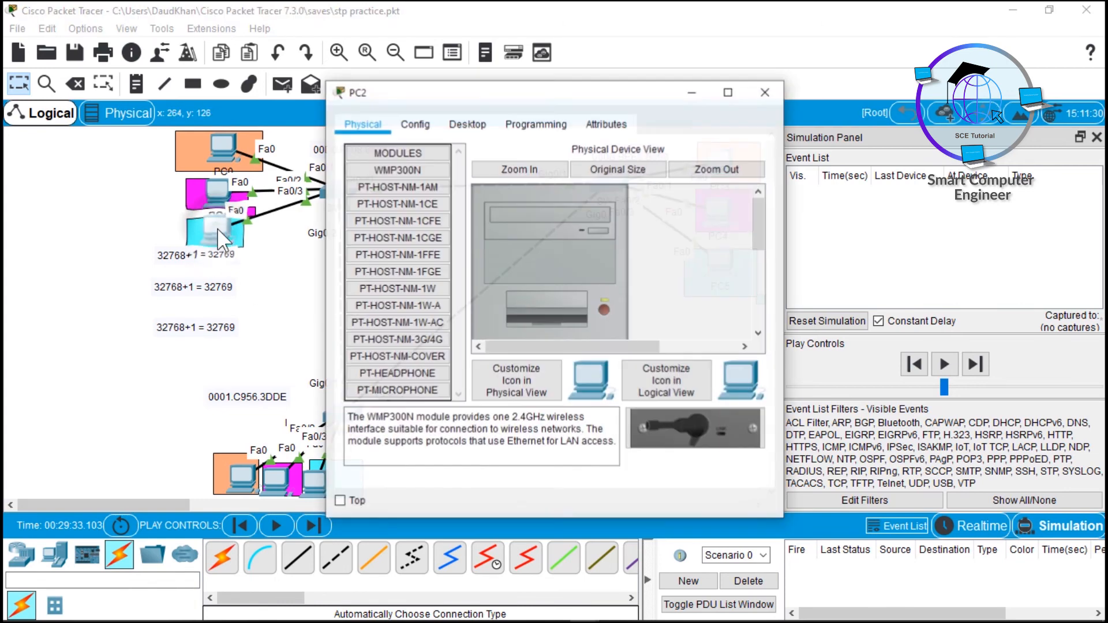
click(466, 123)
click(422, 203)
click(495, 242)
text(192.)
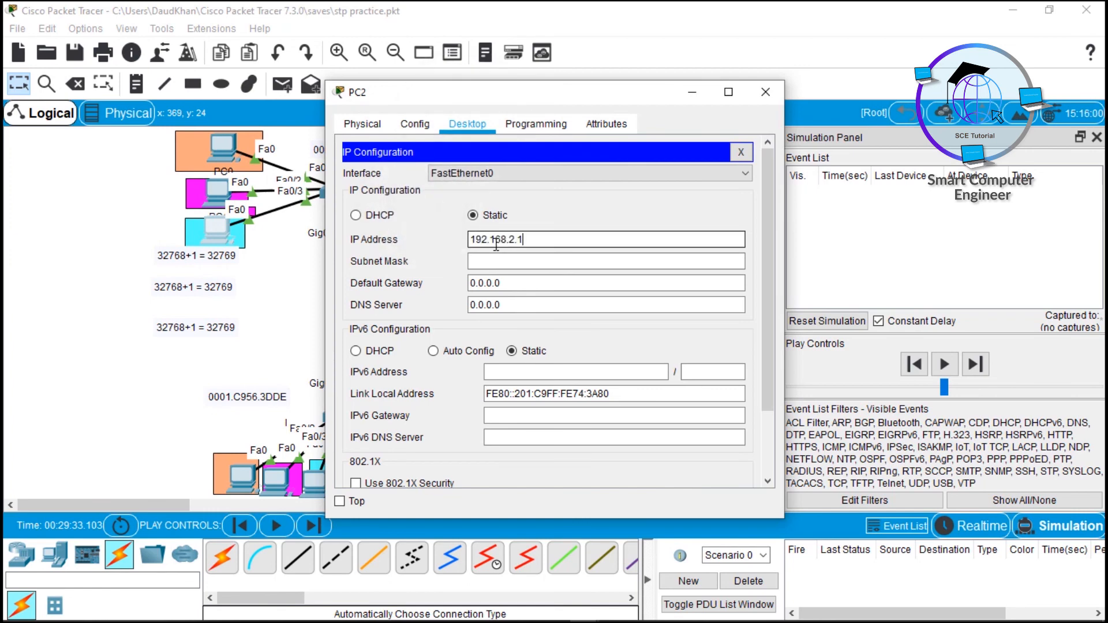
text(168.2.1)
key(Tab)
double_click(517, 245)
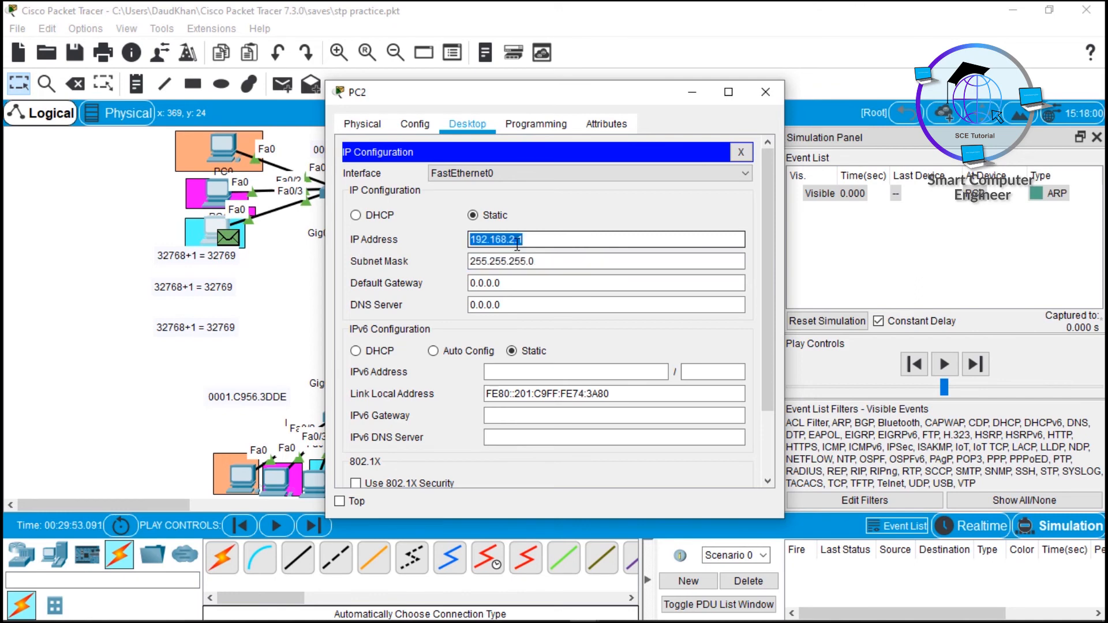
click(766, 93)
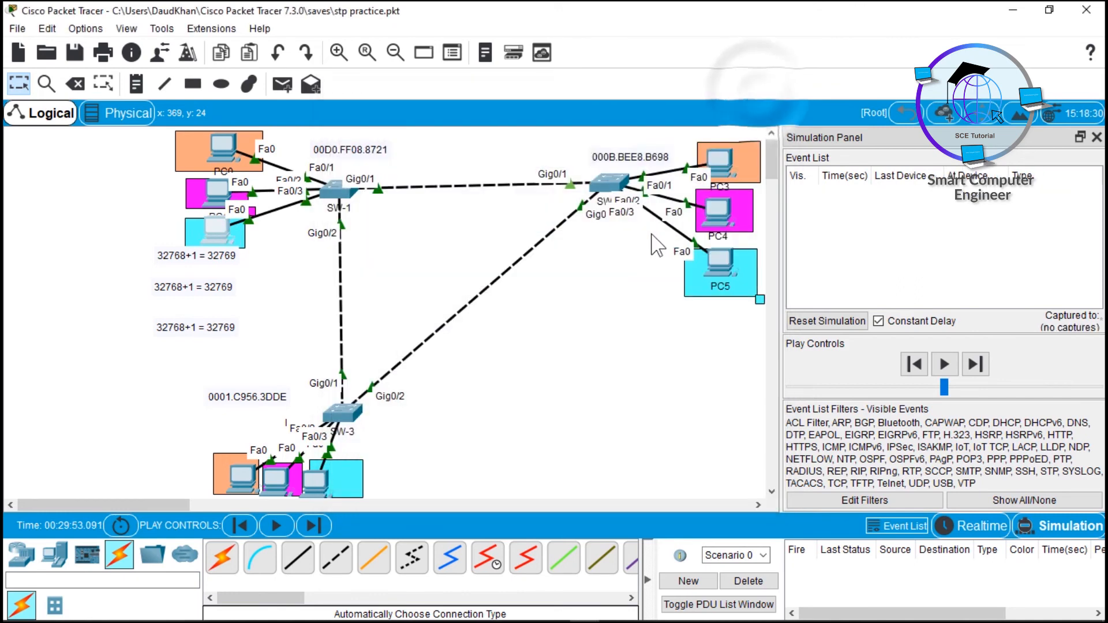
Assign PC5 the static IP address 192.168.2.2 with the default subnet mask, and close its window
click(730, 269)
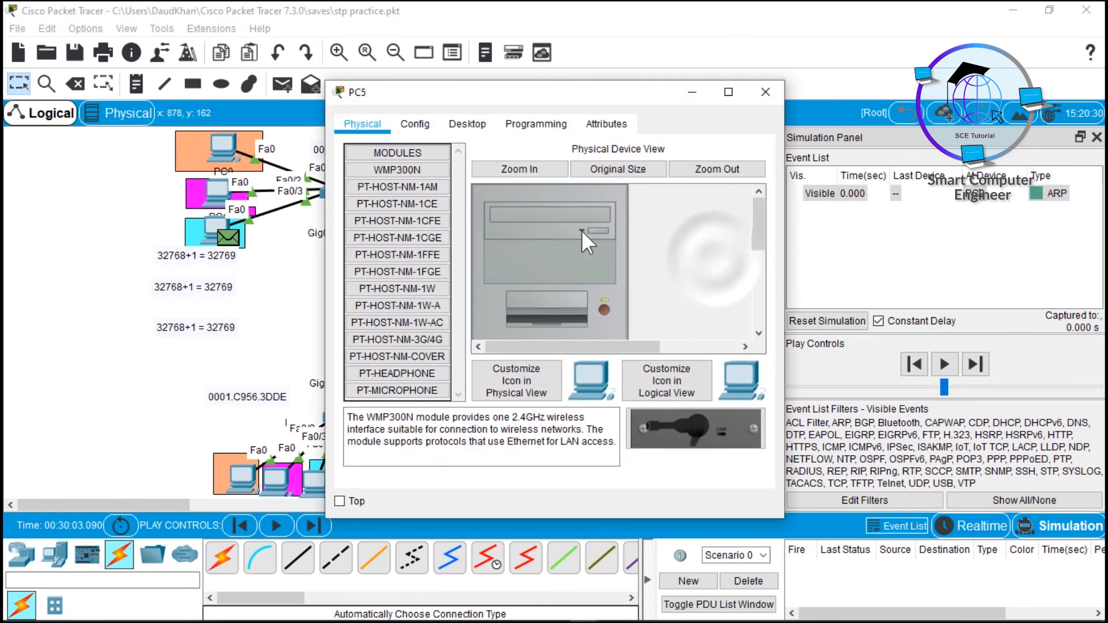
click(481, 138)
click(409, 205)
click(529, 241)
text(192.168.2.1)
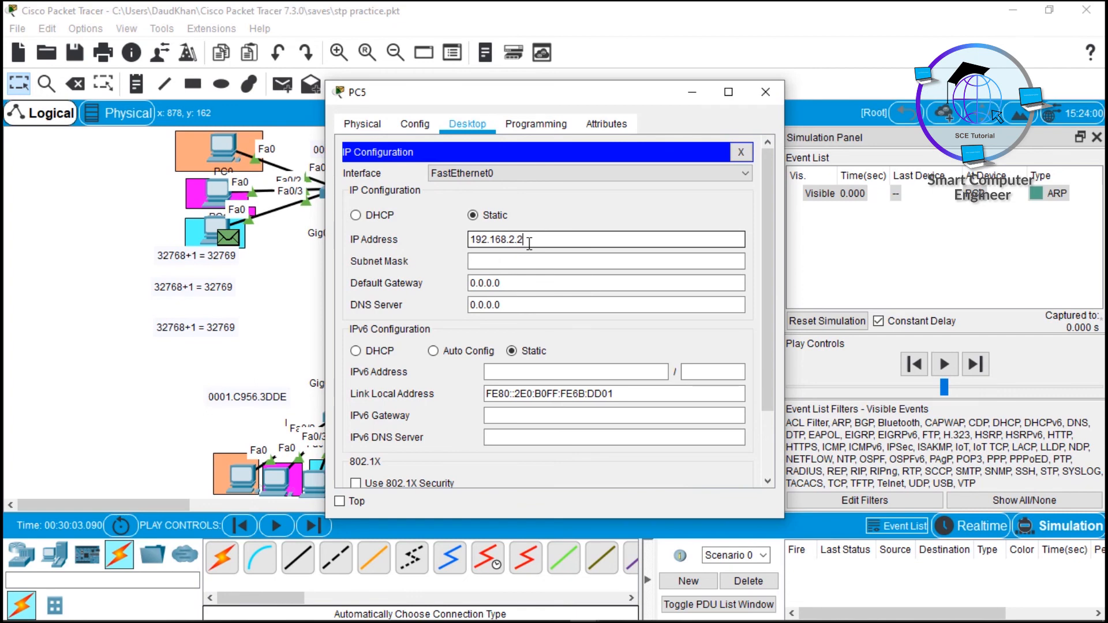
key(Tab)
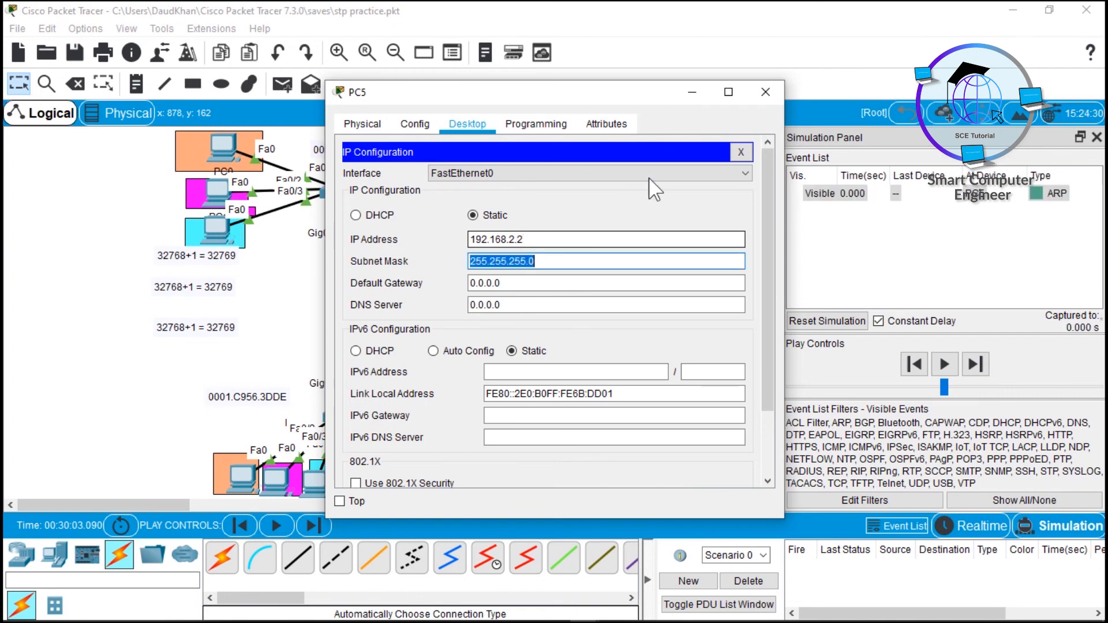
click(768, 91)
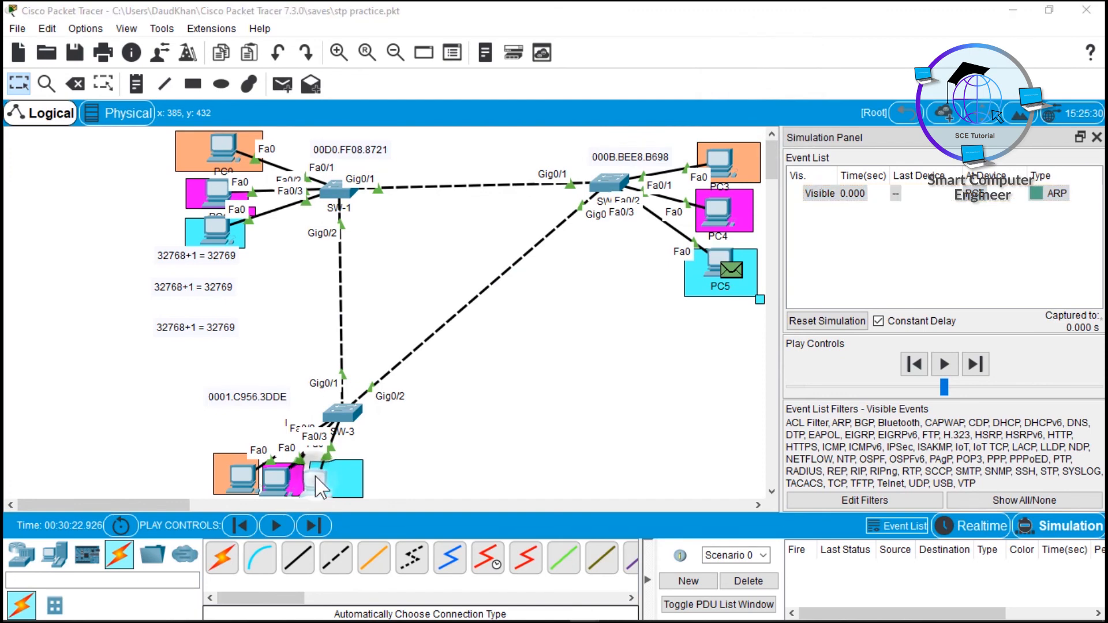
Assign PC8 the static IP address 192.168.2.3 with the default subnet mask, and close its window
click(319, 487)
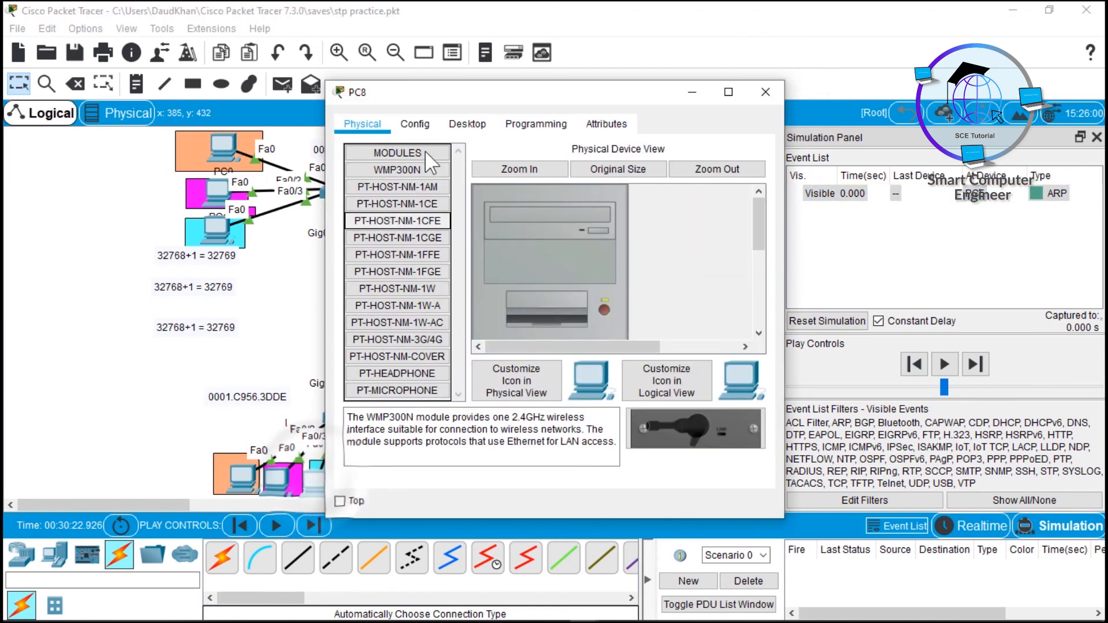
click(468, 124)
click(379, 180)
click(497, 239)
text(192.168.2.1)
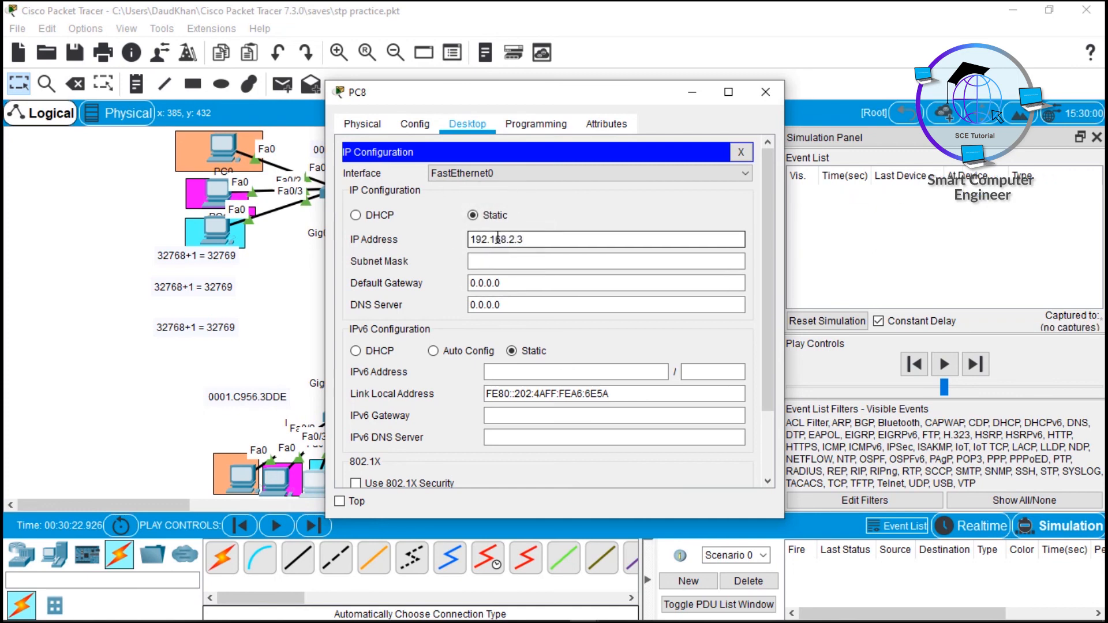
key(Tab)
click(773, 94)
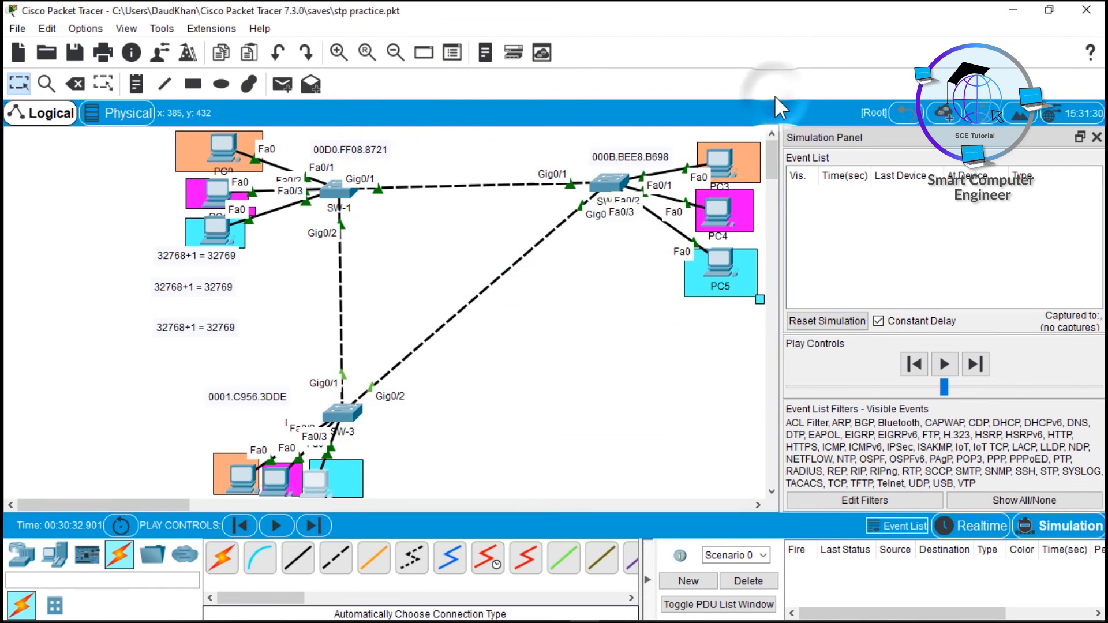
Clear the current scenario and add a simple PDU from PC2 to PC5
click(748, 581)
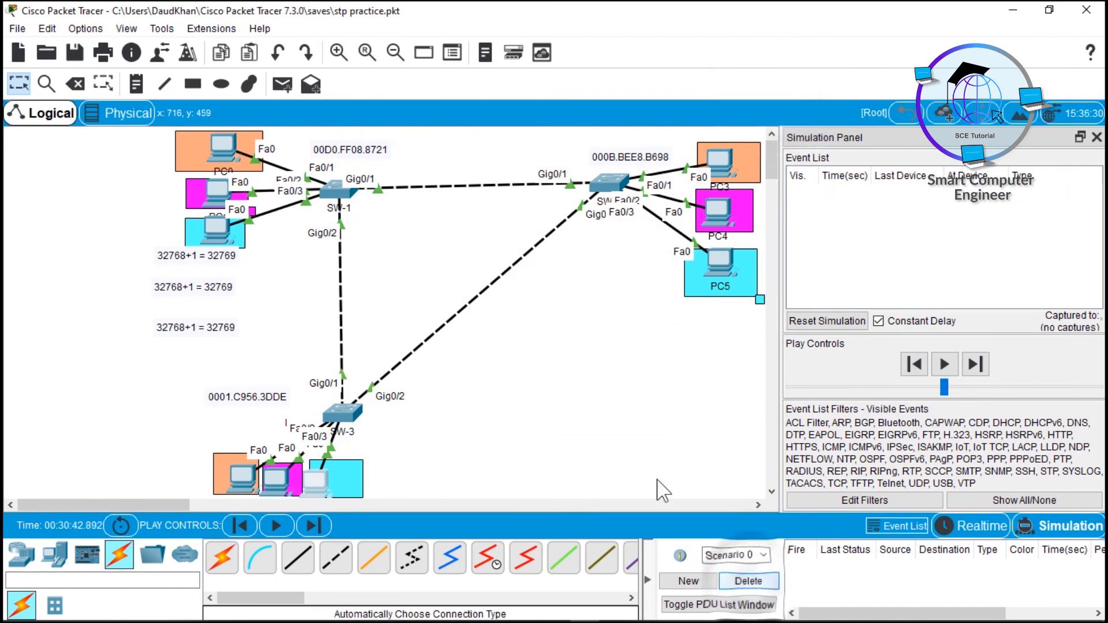
click(286, 84)
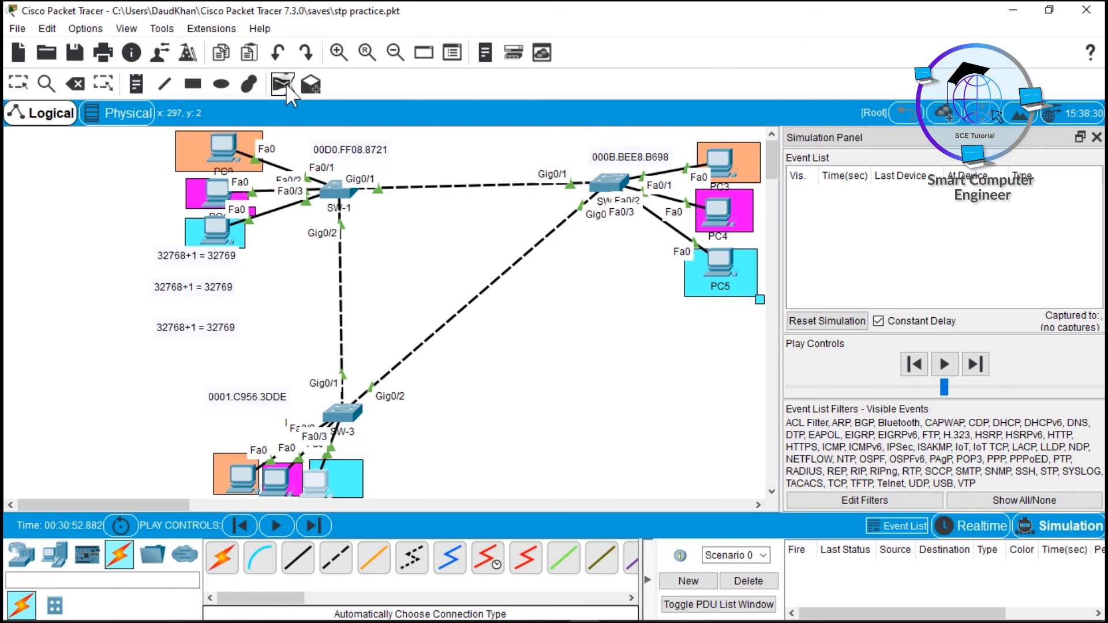
click(222, 226)
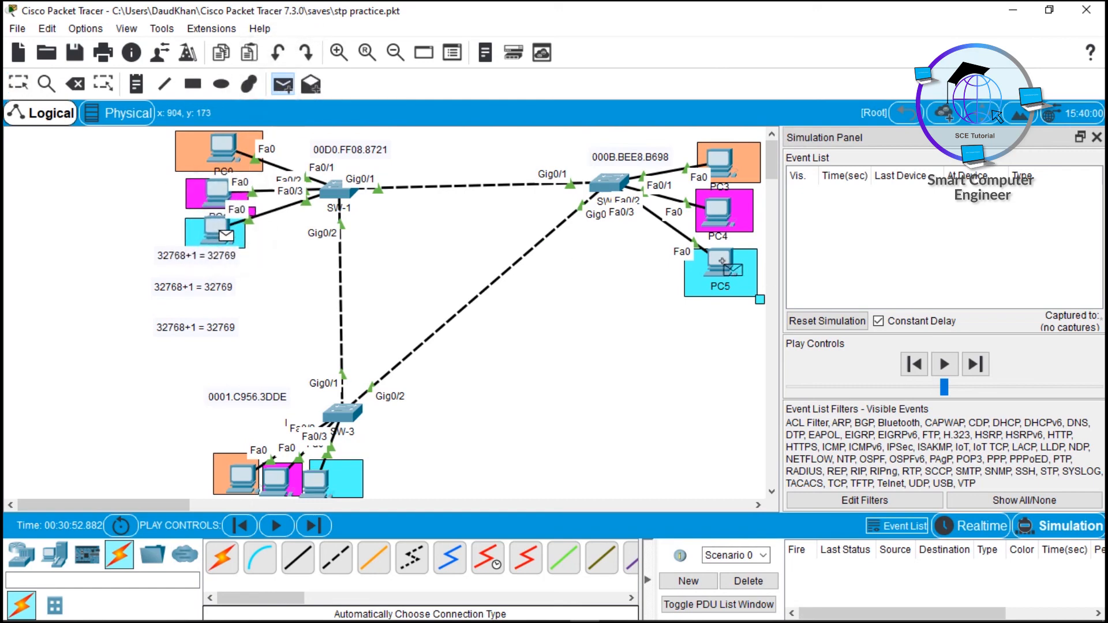
click(720, 261)
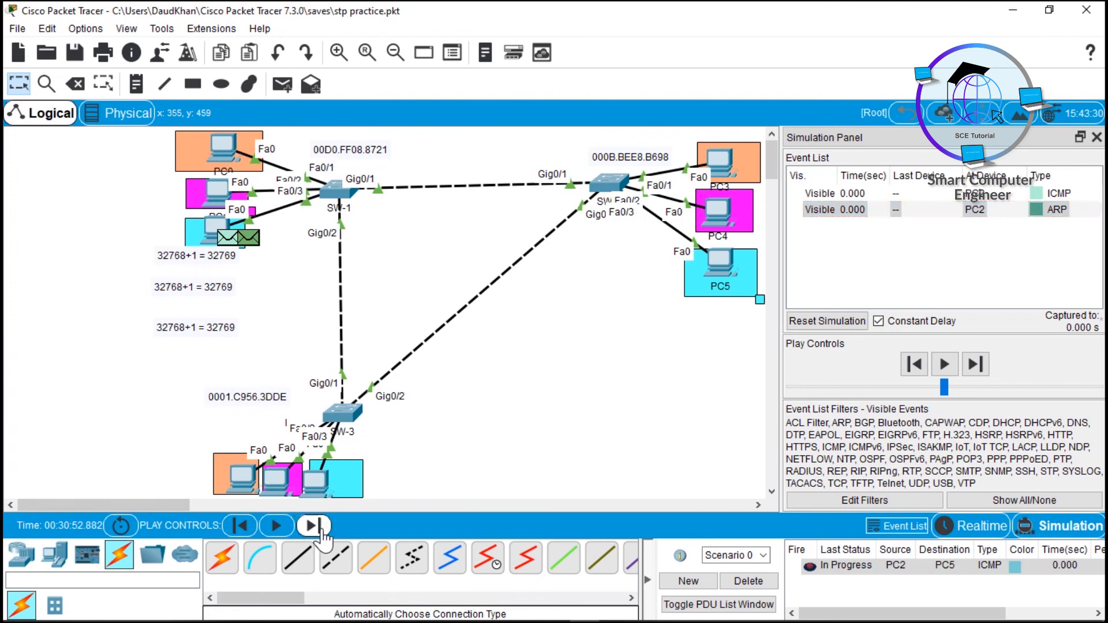
Step the PC2-to-PC5 simulation forward, following the ARP request through the switches, until the ARP reply is back at PC2
click(318, 527)
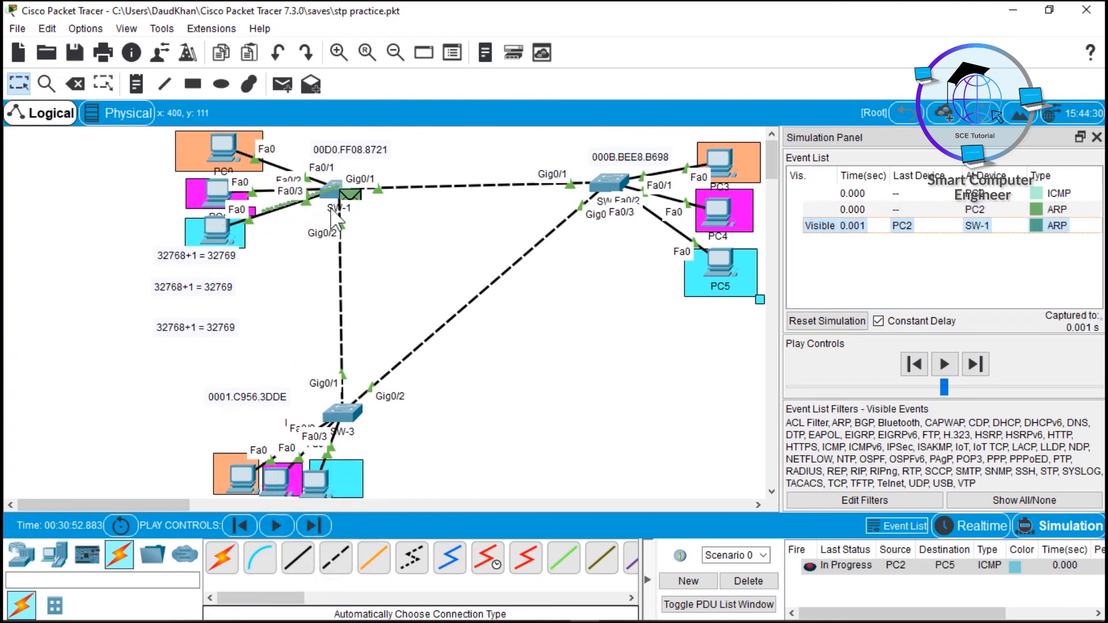
click(325, 532)
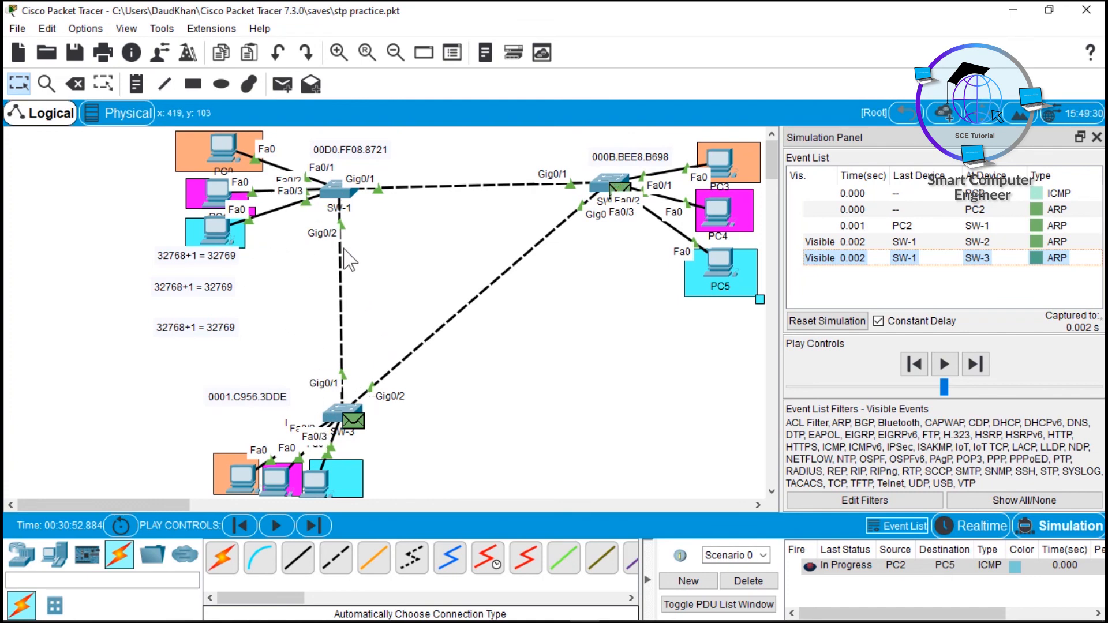
click(312, 525)
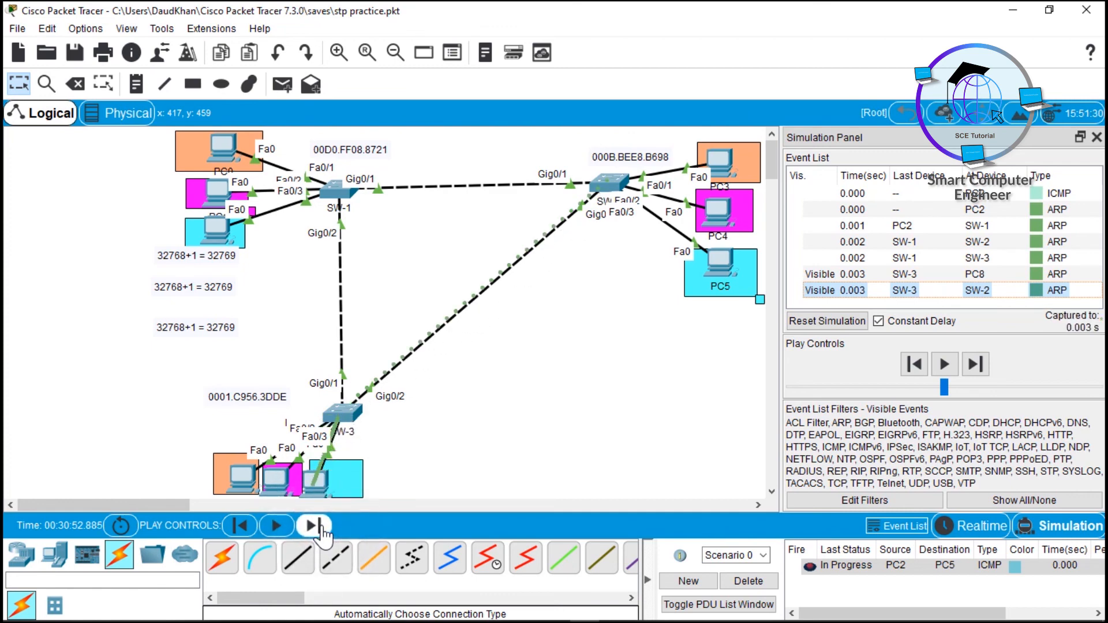
click(317, 526)
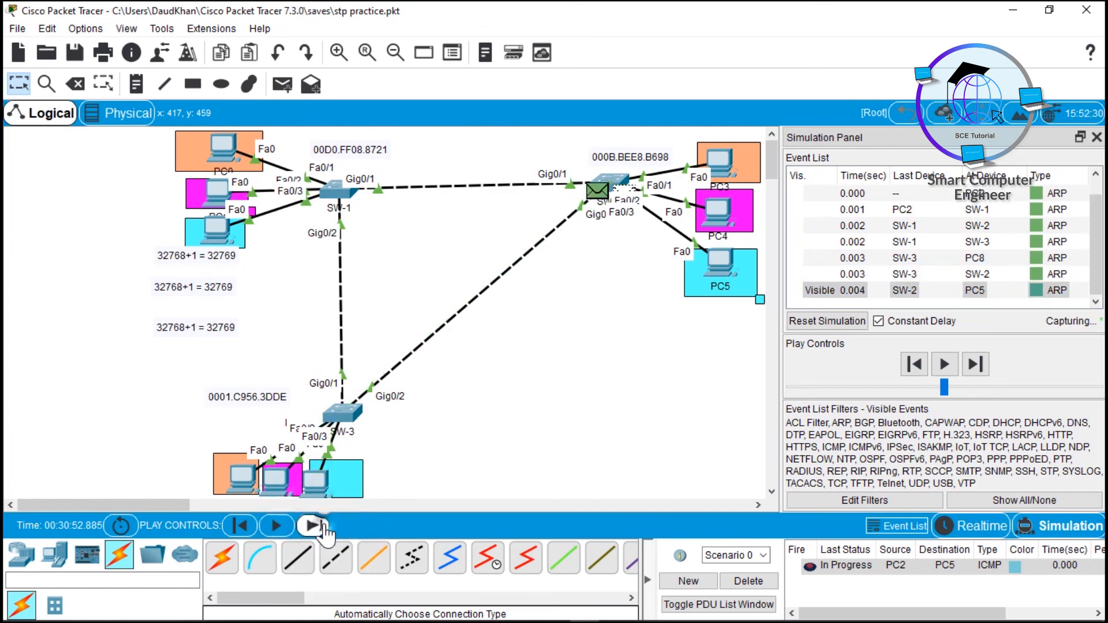
click(316, 526)
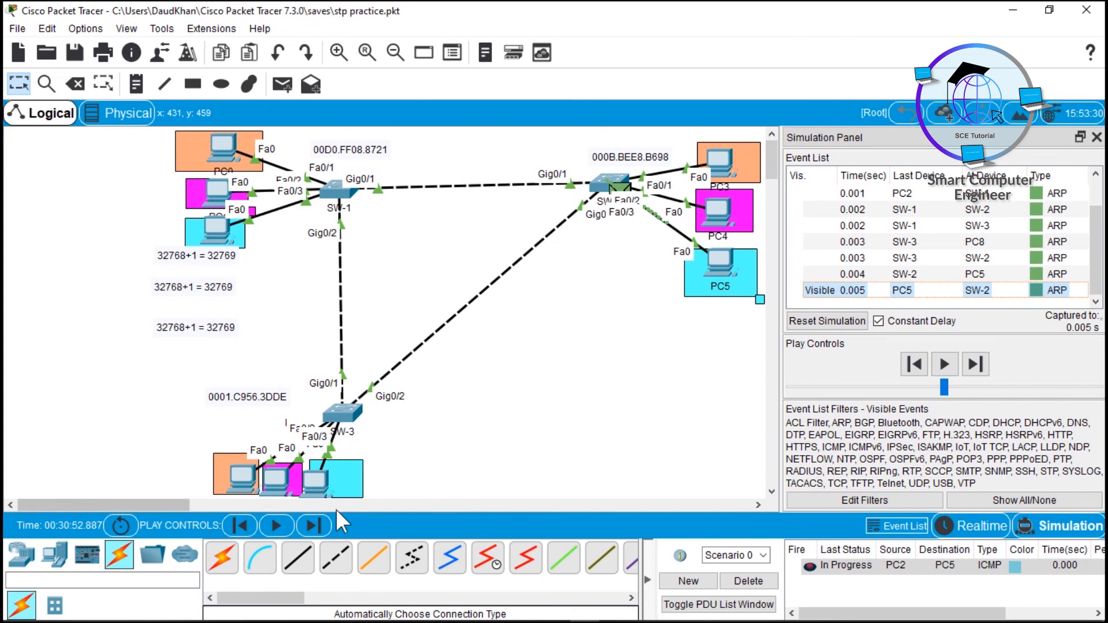
click(323, 530)
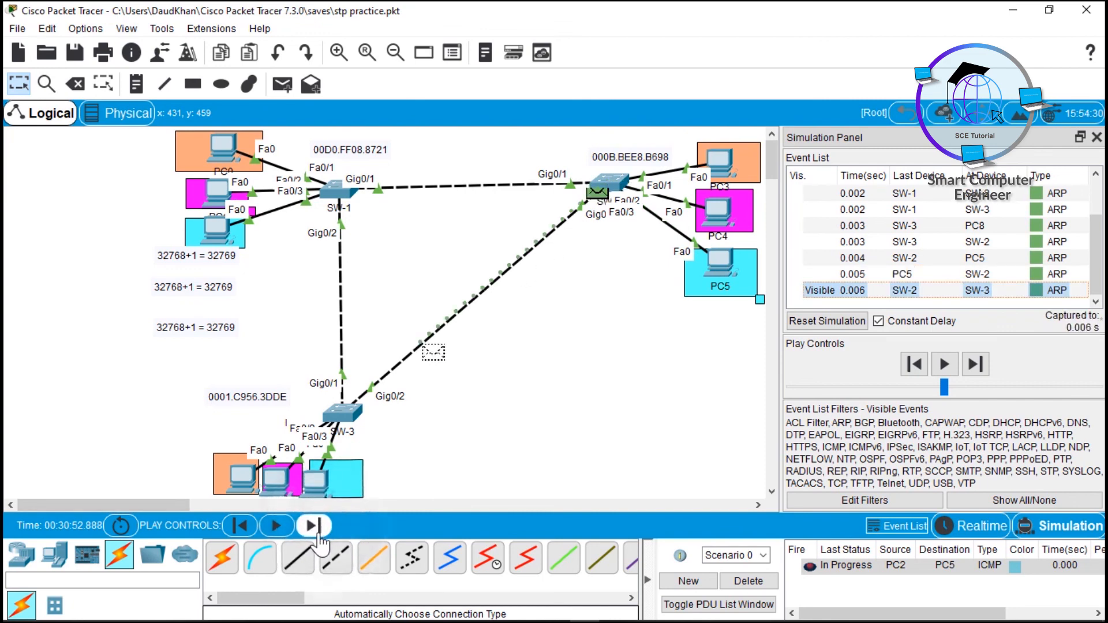
click(319, 533)
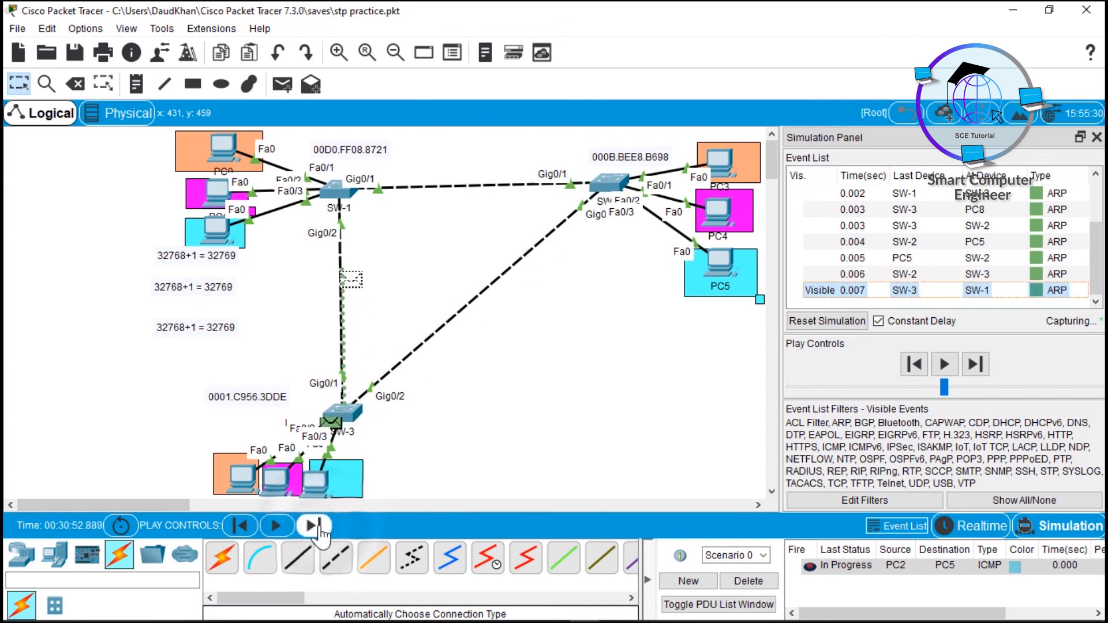
click(319, 528)
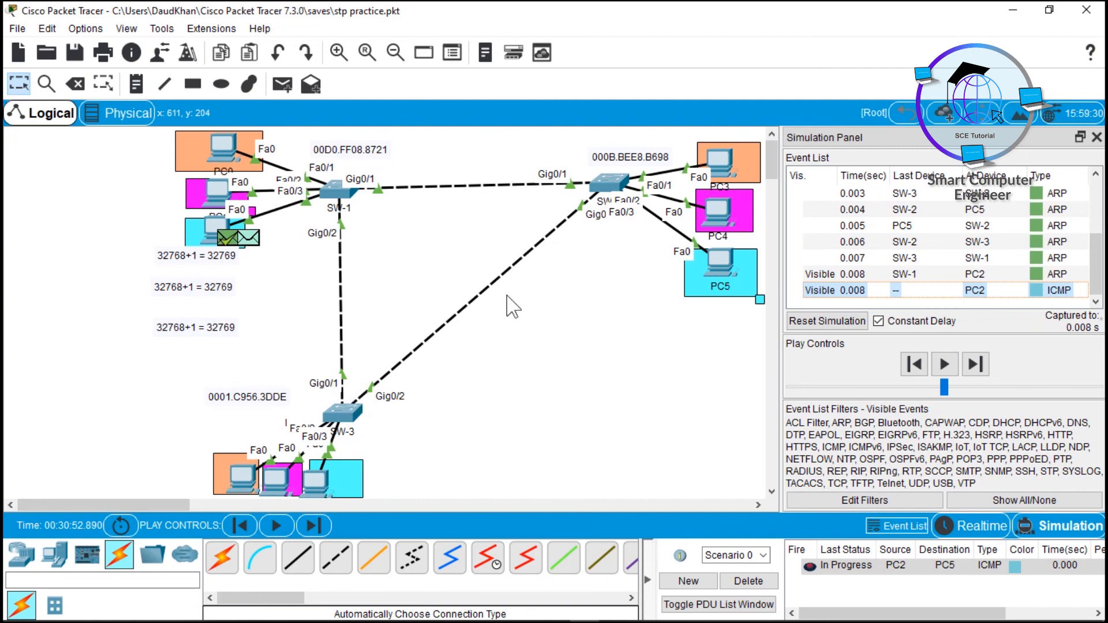
mouse_move(726, 207)
mouse_move(607, 181)
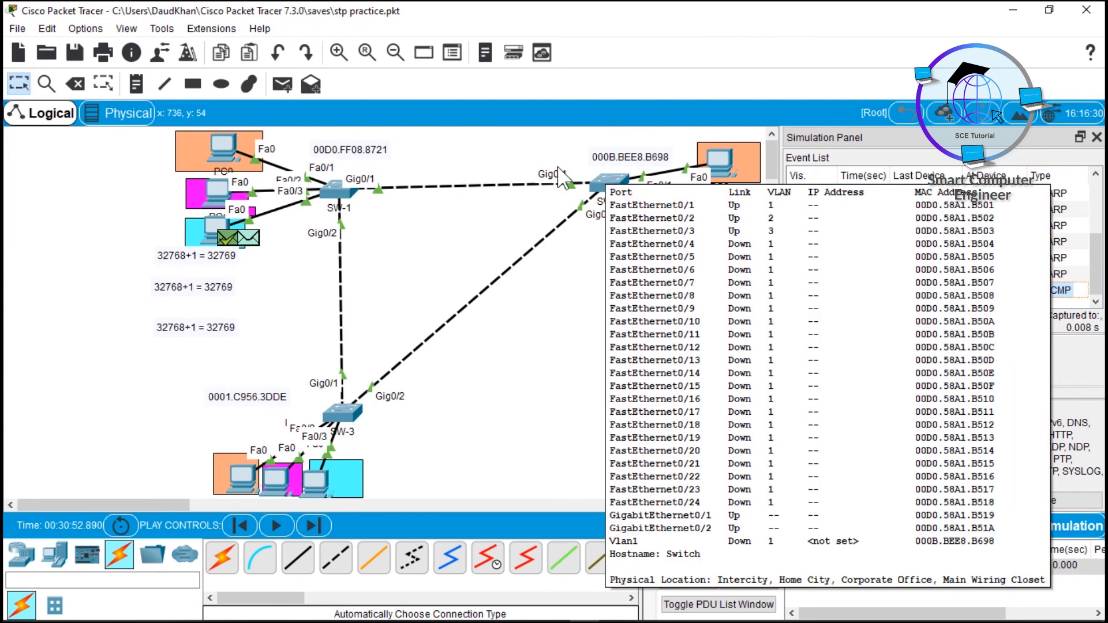